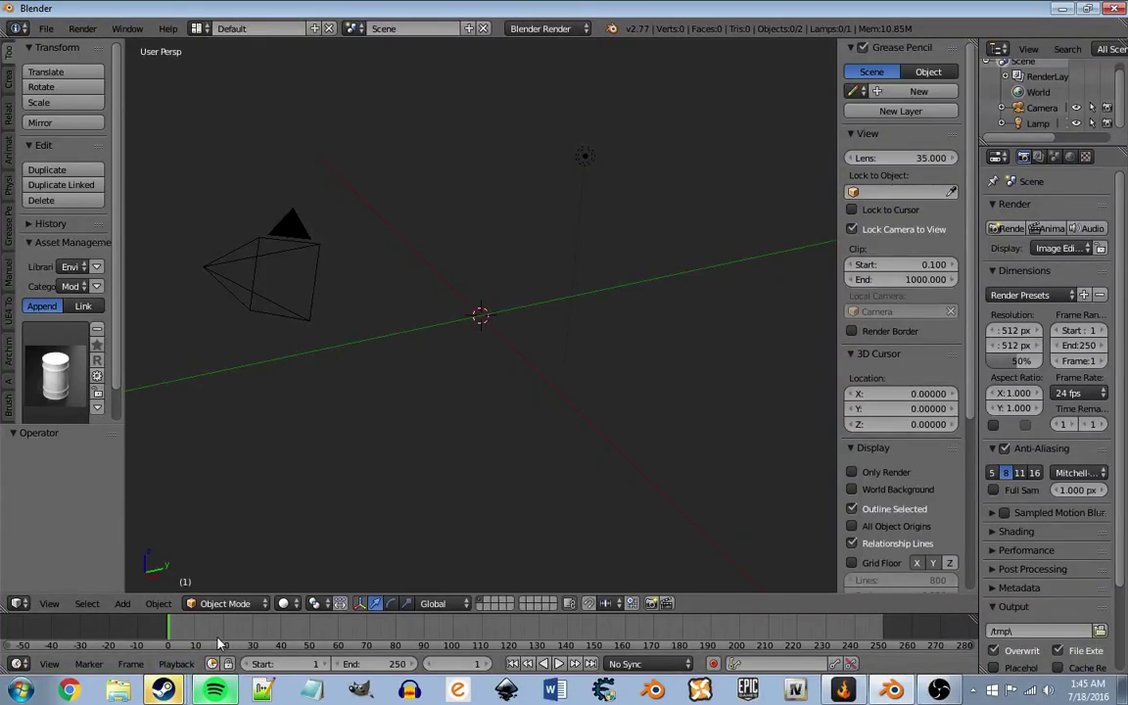
Step: Play Rap God from the Eminem playlist in Spotify, then switch back to Blender
click(215, 691)
double_click(306, 477)
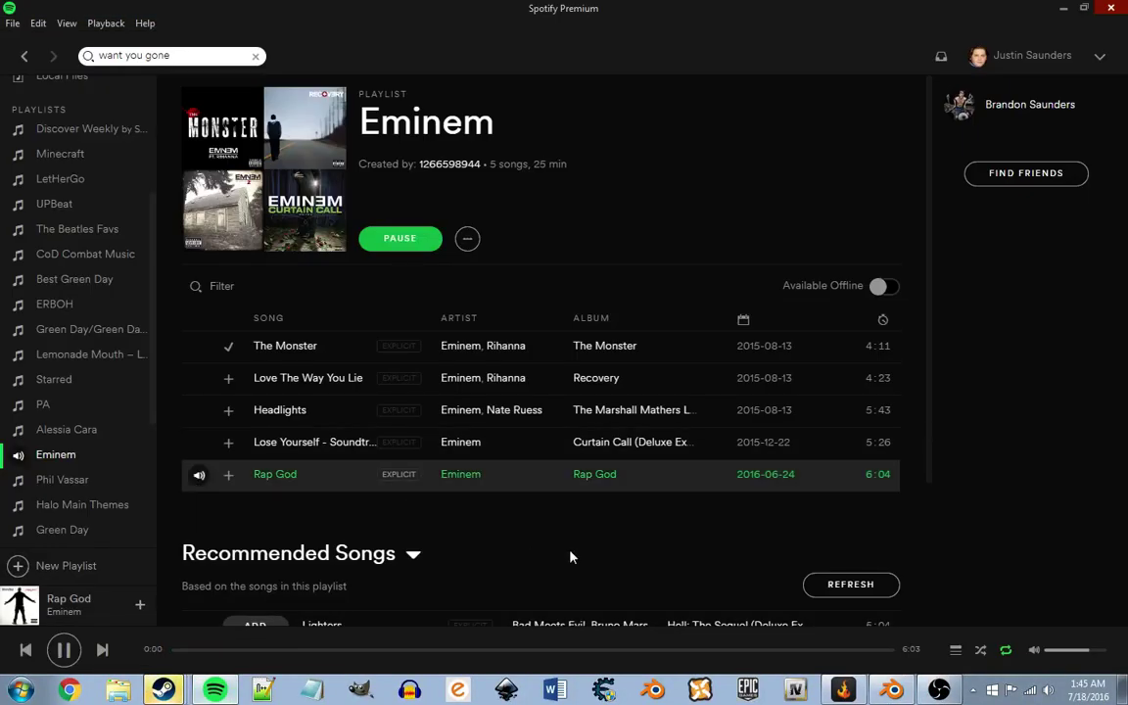
click(939, 692)
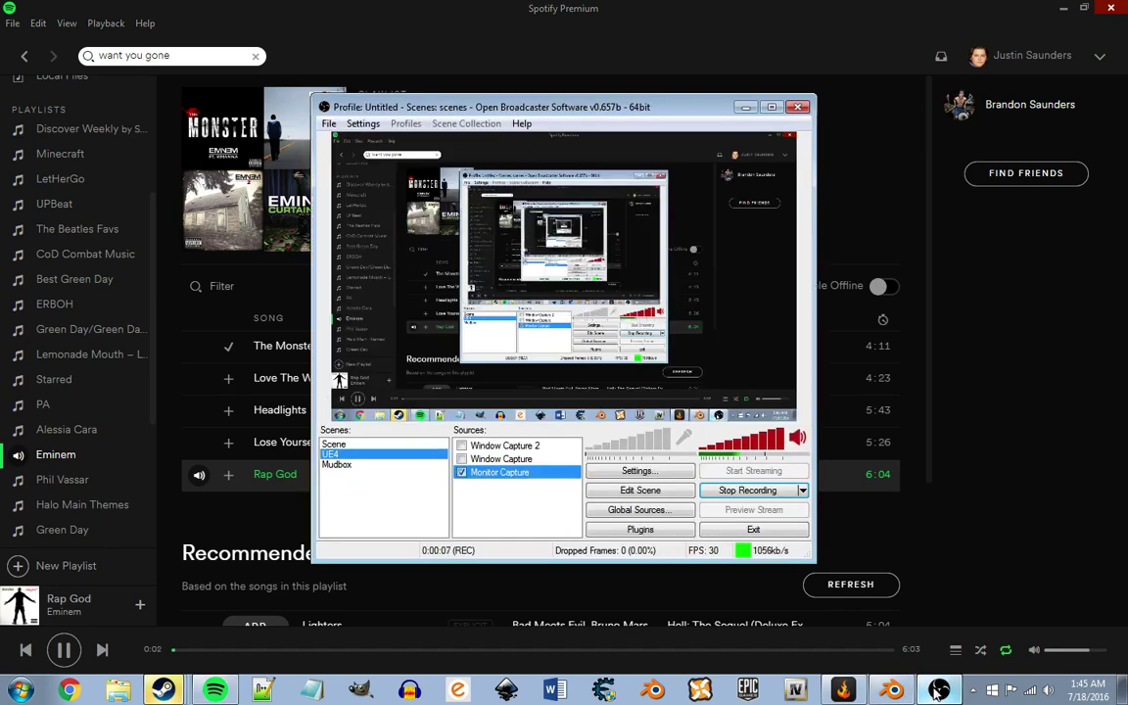
click(887, 687)
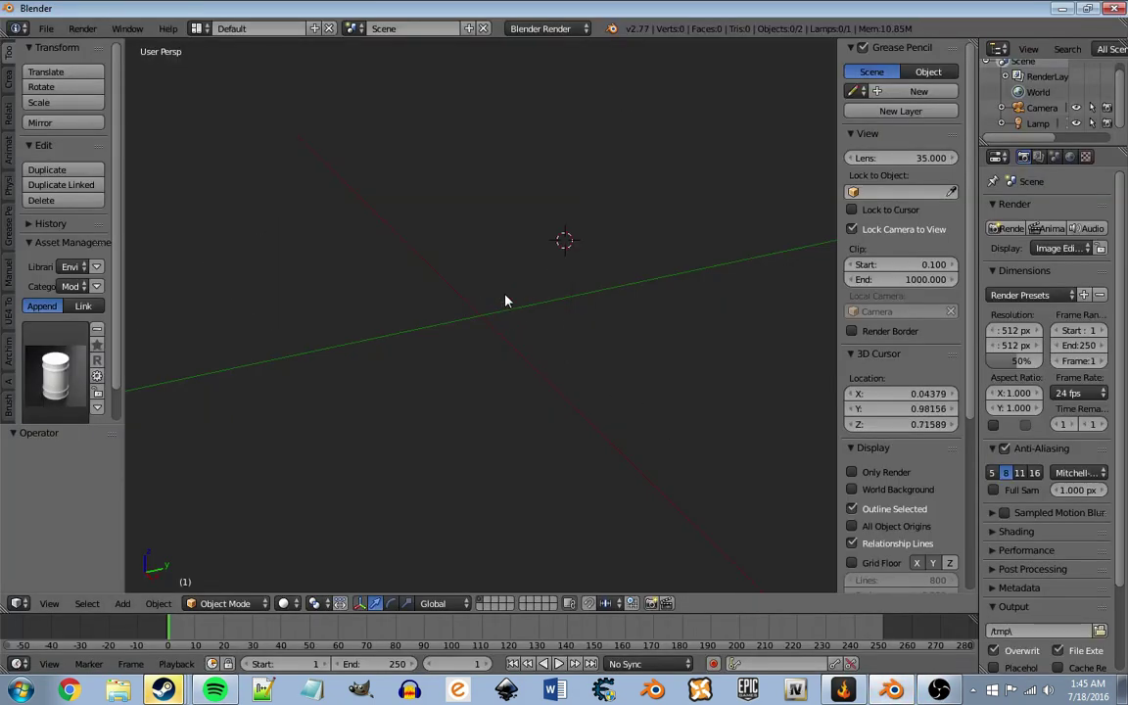
Step: Snap the 3D cursor to the scene centre and add a cube there
key(shift+s)
click(468, 380)
key(shift+s)
click(450, 356)
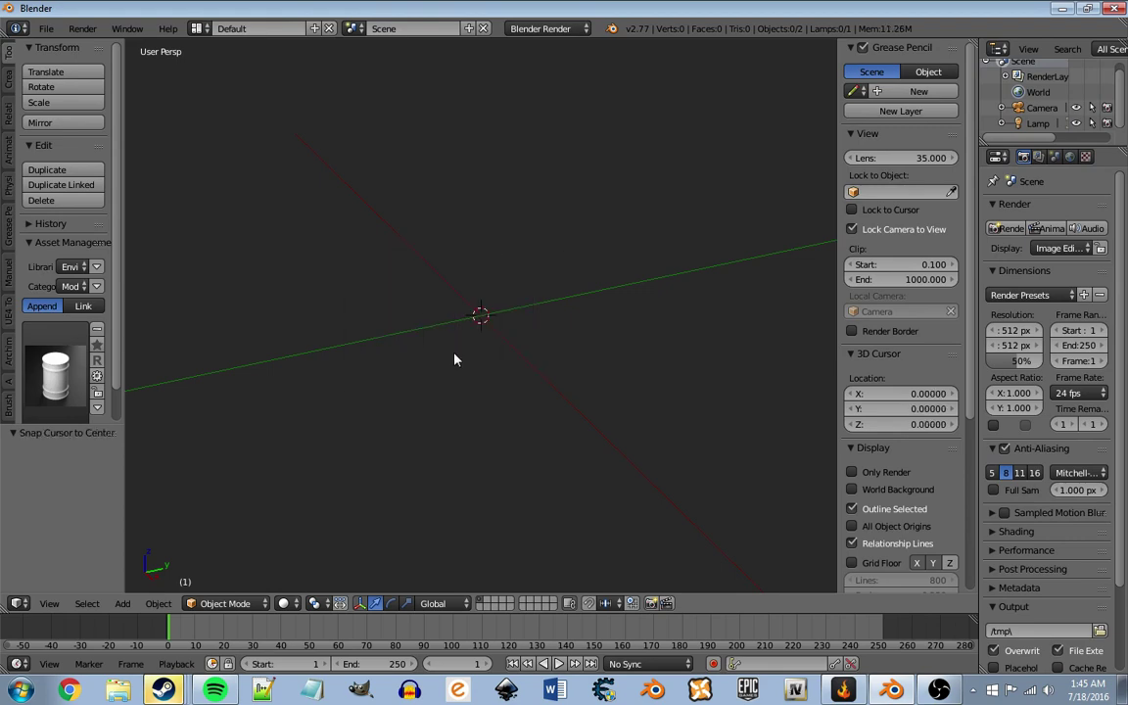
key(shift+a)
key(Escape)
key(shift+a)
mouse_move(404, 294)
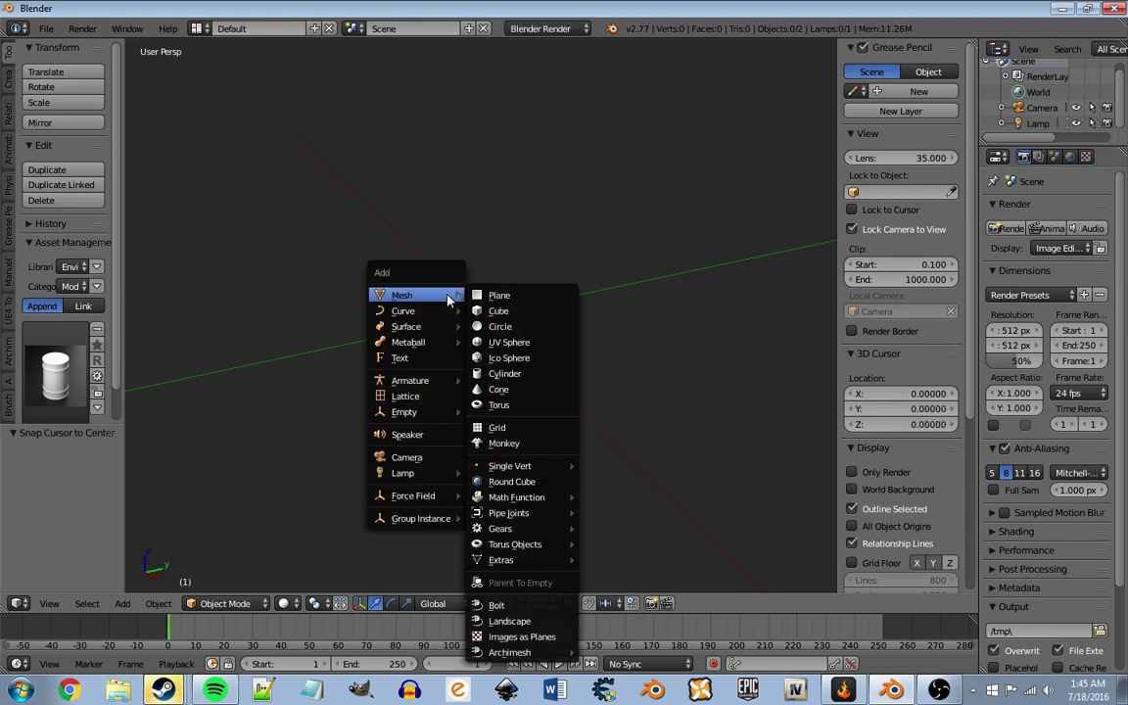
click(498, 308)
Step: Switch to a front orthographic view and enter Edit Mode on the cube
key(KP_1)
key(KP_5)
scroll(498, 309, up, 5)
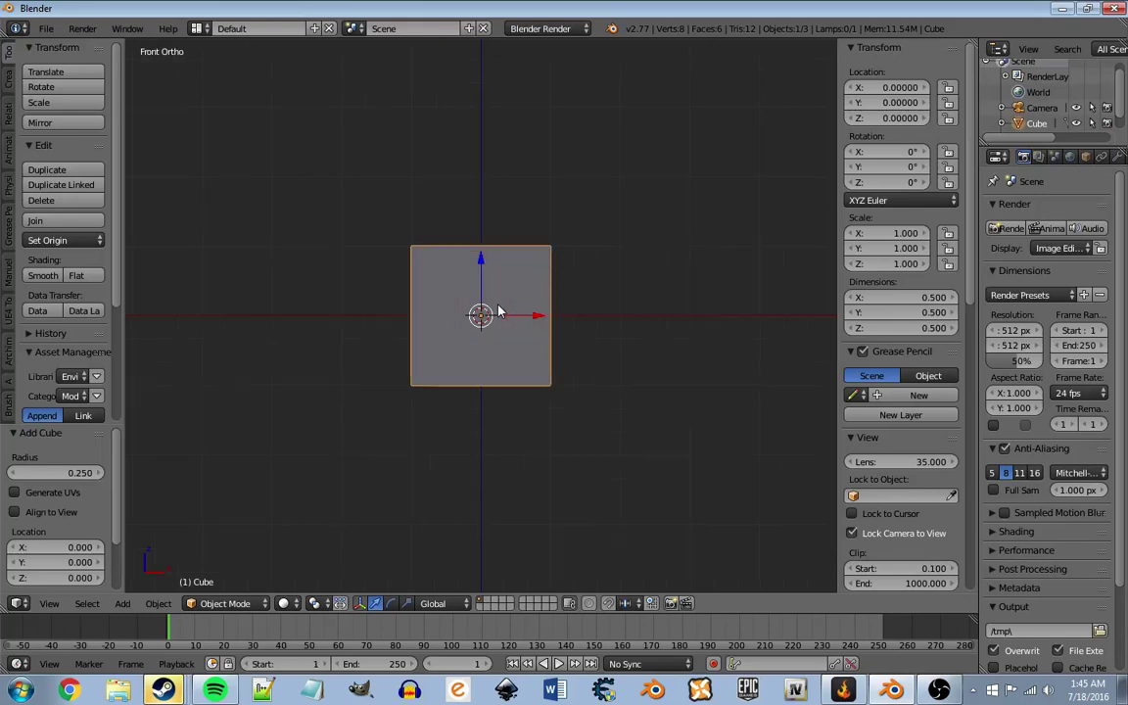
scroll(499, 310, up, 3)
key(Tab)
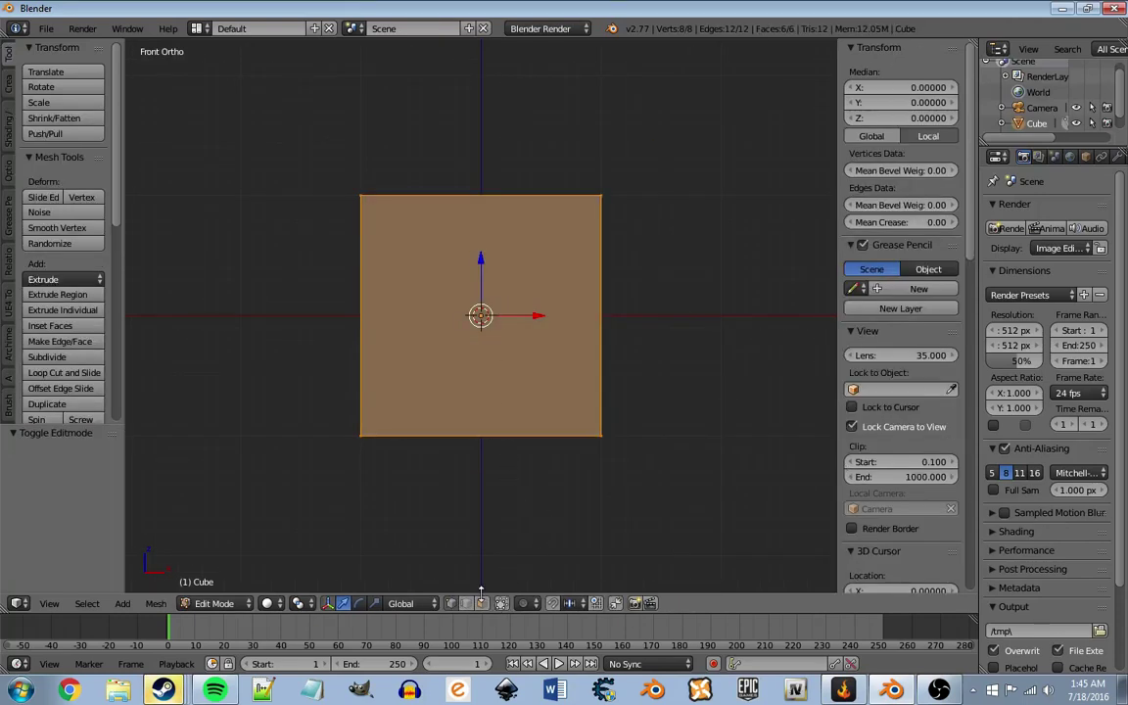
mouse_move(667, 390)
shift+middle_down()
mouse_move(578, 315)
mouse_move(534, 304)
mouse_move(595, 328)
shift+middle_up()
Step: Extrude the cube's right and left faces outward into a long block
right_click(467, 359)
scroll(476, 358, down, 4)
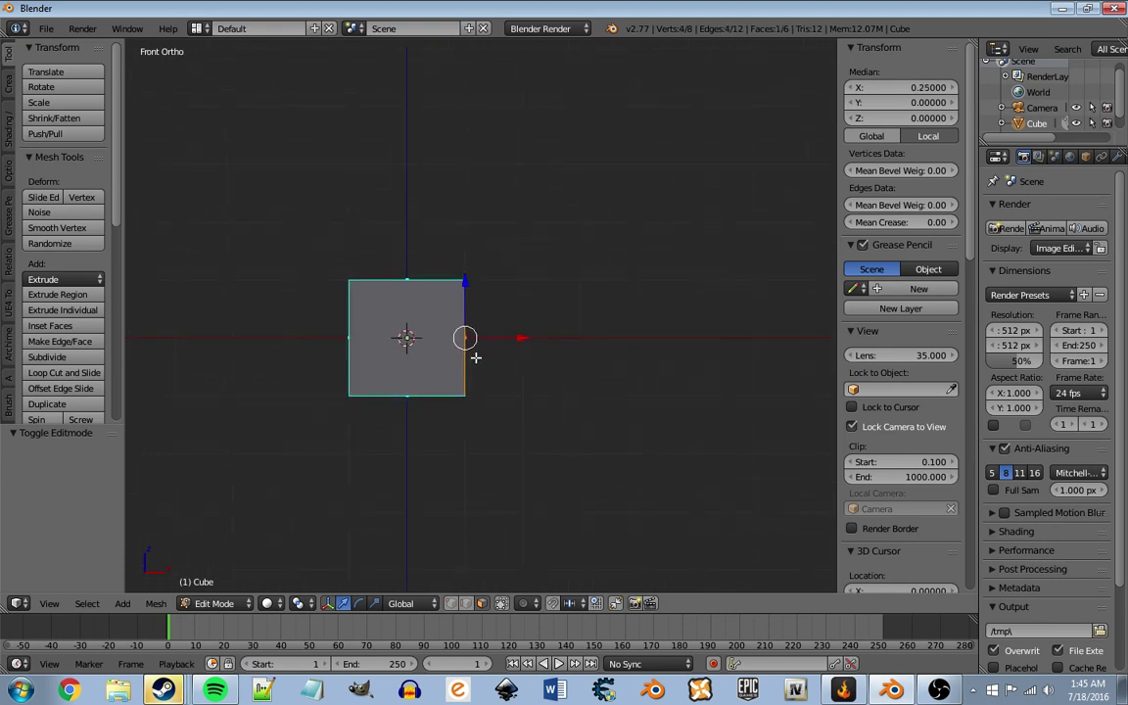
key(e)
click(577, 327)
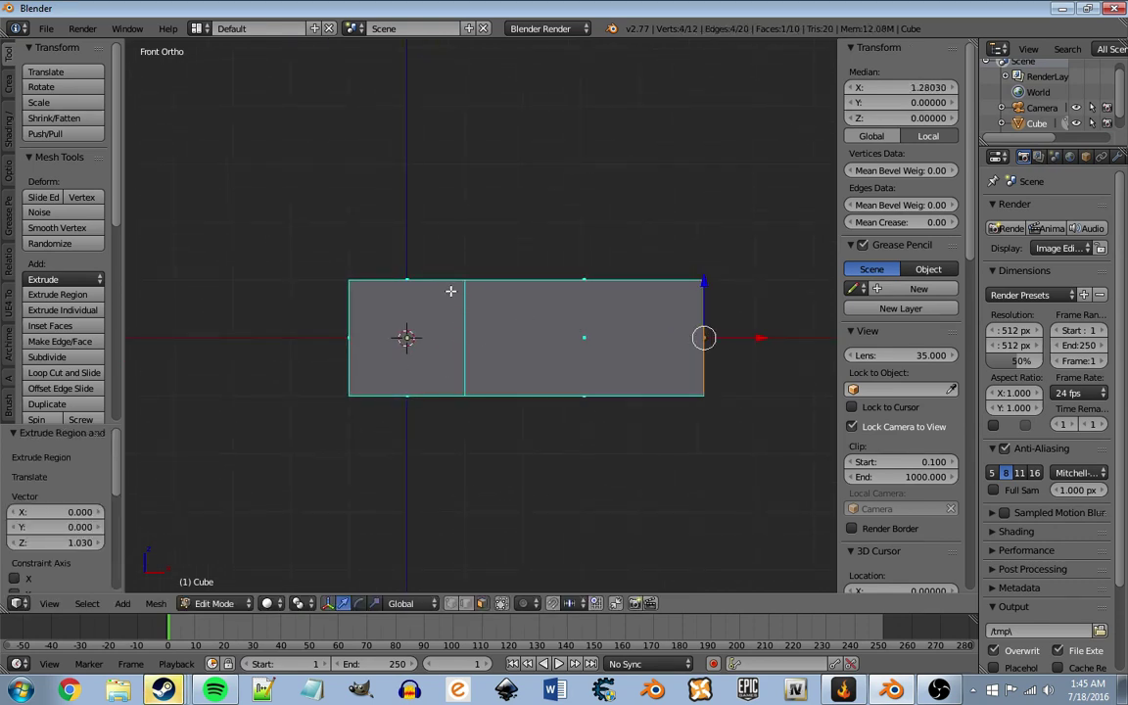
mouse_move(454, 290)
shift+middle_down()
mouse_move(520, 302)
mouse_move(593, 343)
mouse_move(606, 313)
mouse_move(626, 368)
shift+middle_up()
key(e)
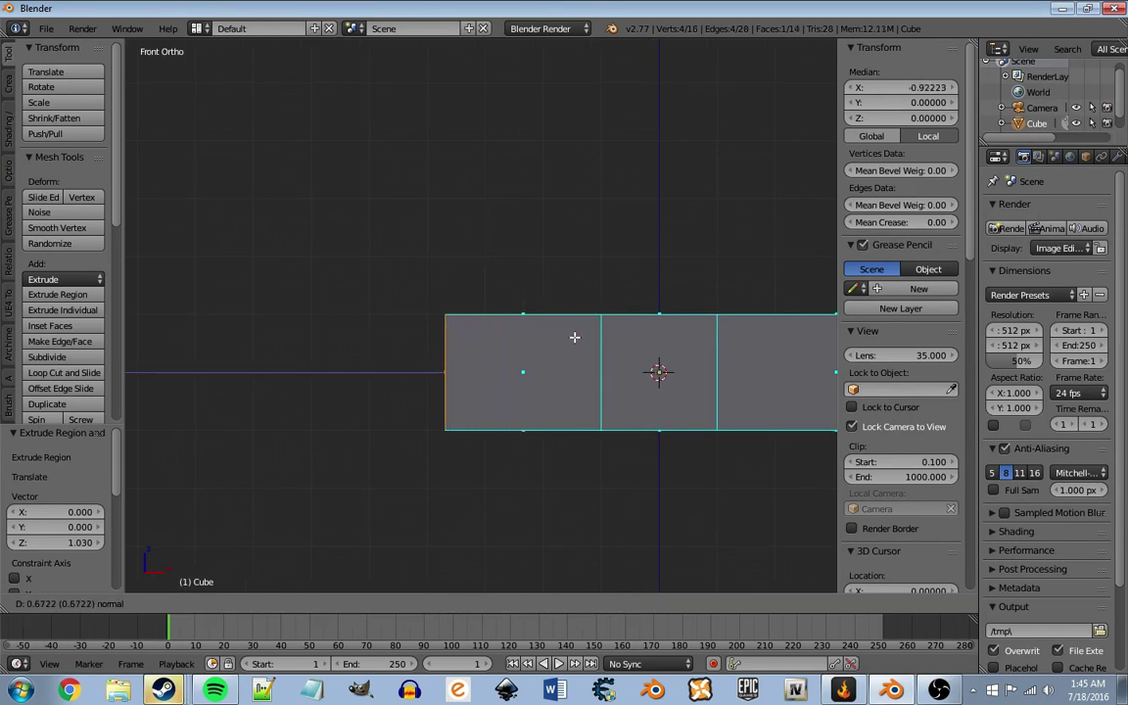
click(567, 332)
mouse_move(715, 304)
shift+middle_down()
mouse_move(681, 415)
mouse_move(609, 396)
mouse_move(596, 418)
mouse_move(600, 383)
shift+middle_up()
key(KP_1)
scroll(600, 383, down, 2)
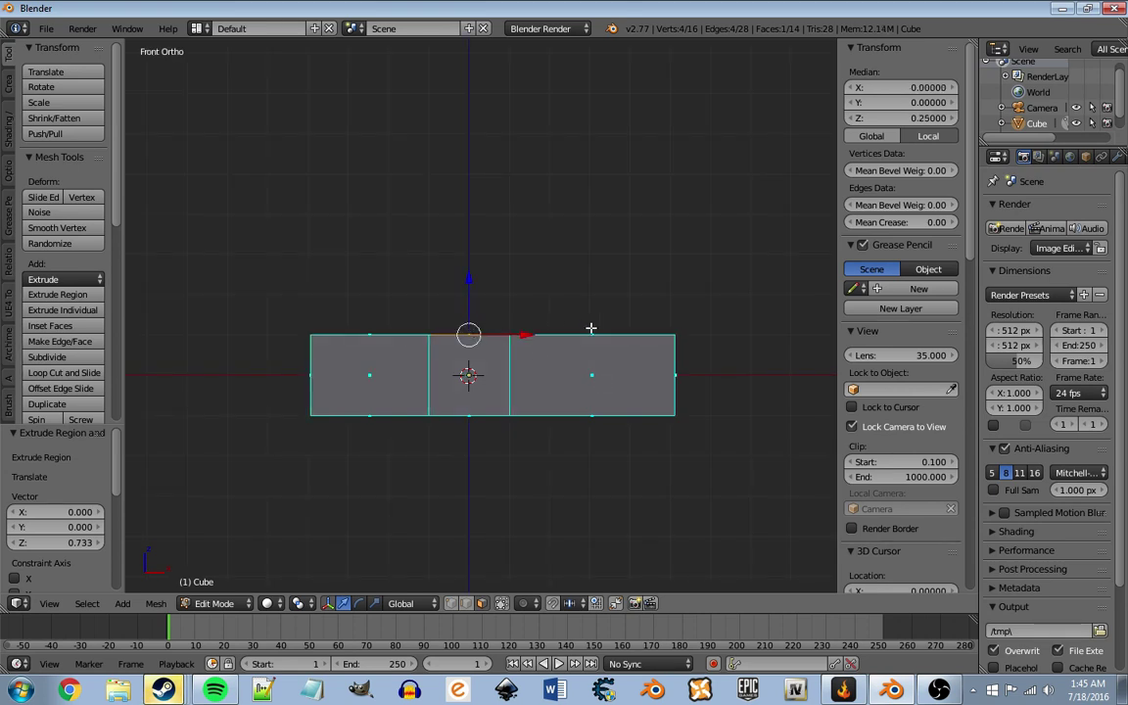
Step: Add a loop cut in the block's left section and select the middle section's top face
key(ctrl+r)
click(585, 367)
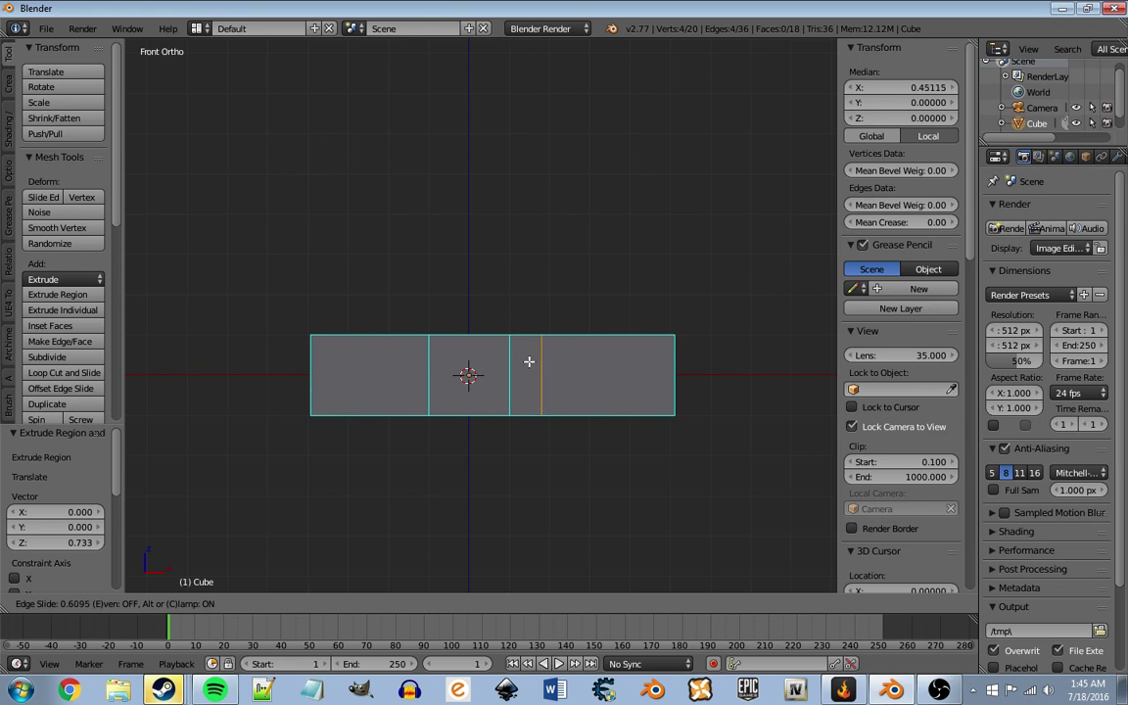
click(529, 361)
key(ctrl+z)
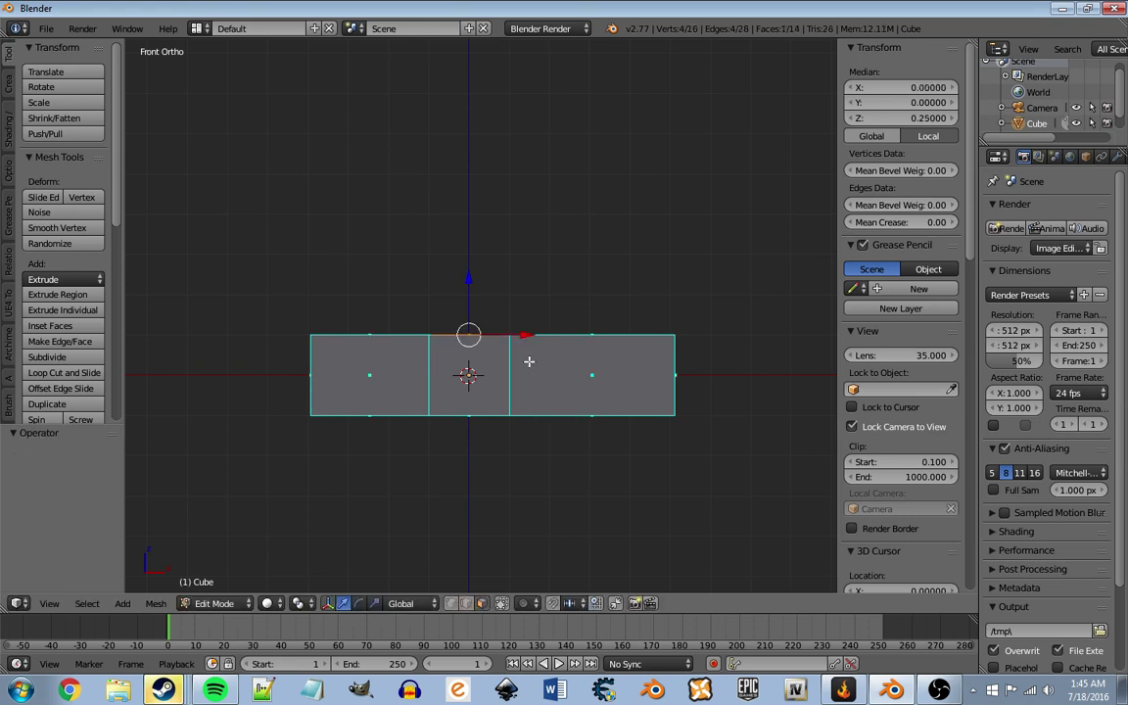
key(a)
key(ctrl+r)
click(367, 384)
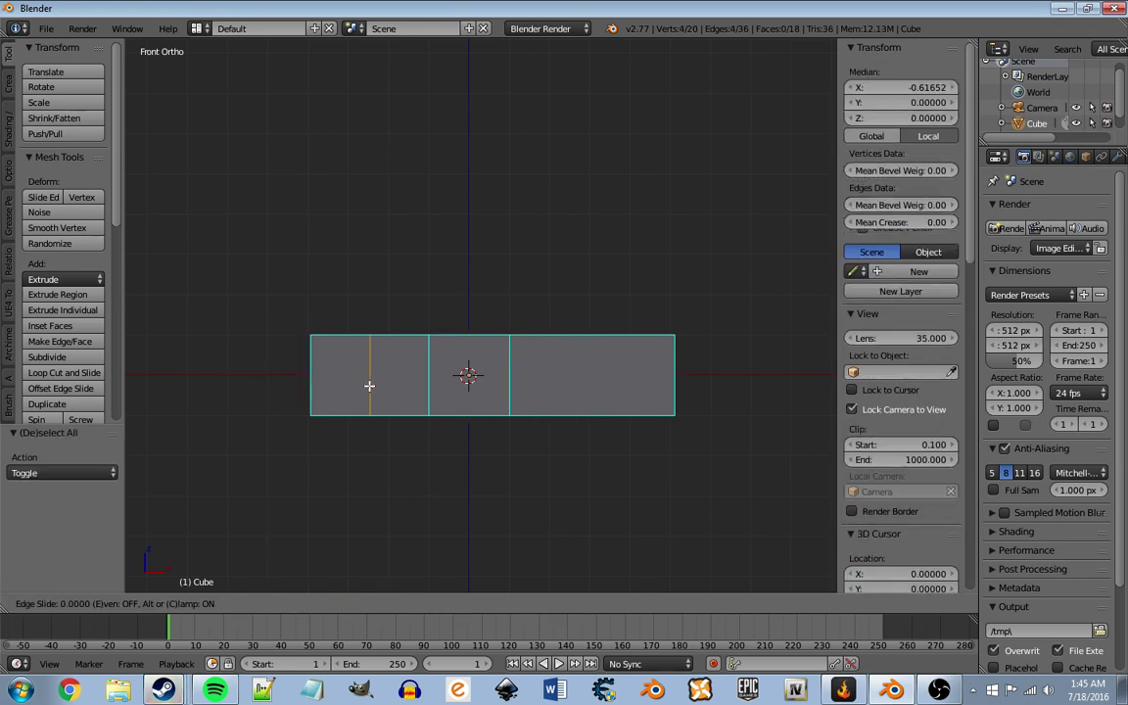
click(404, 384)
click(343, 602)
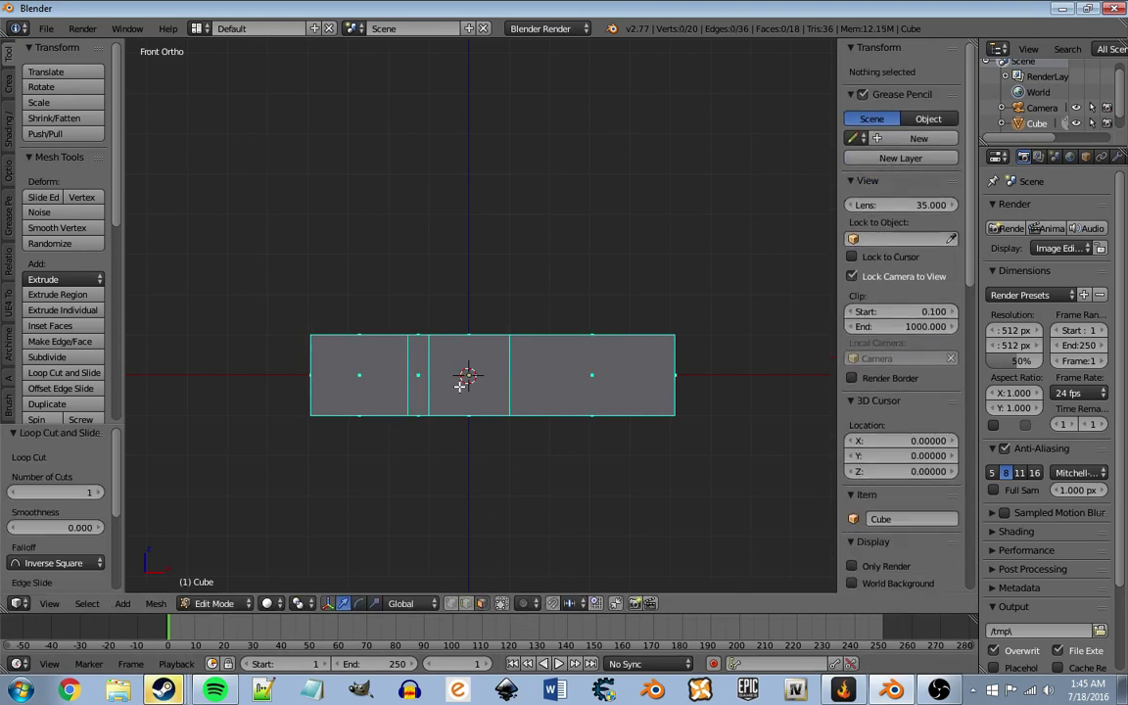
right_click(455, 318)
Step: Raise the middle section's top face about 0.214 along Z
key(g)
key(z)
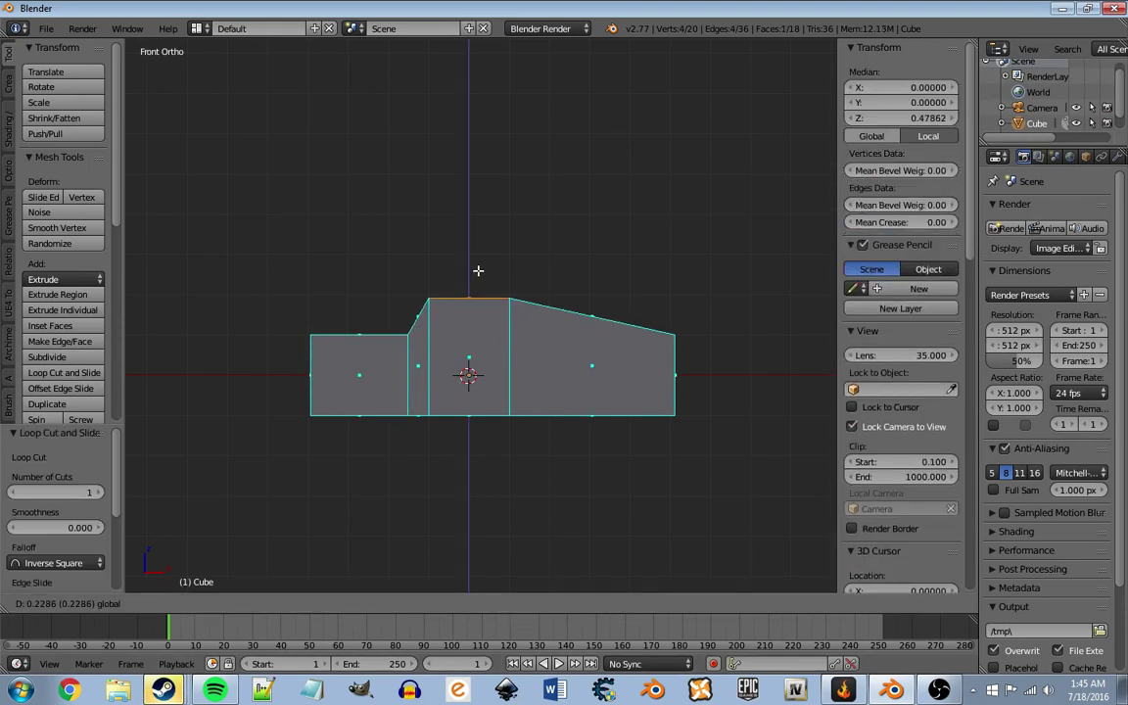
click(478, 270)
shift+middle_drag(575, 391, 532, 370)
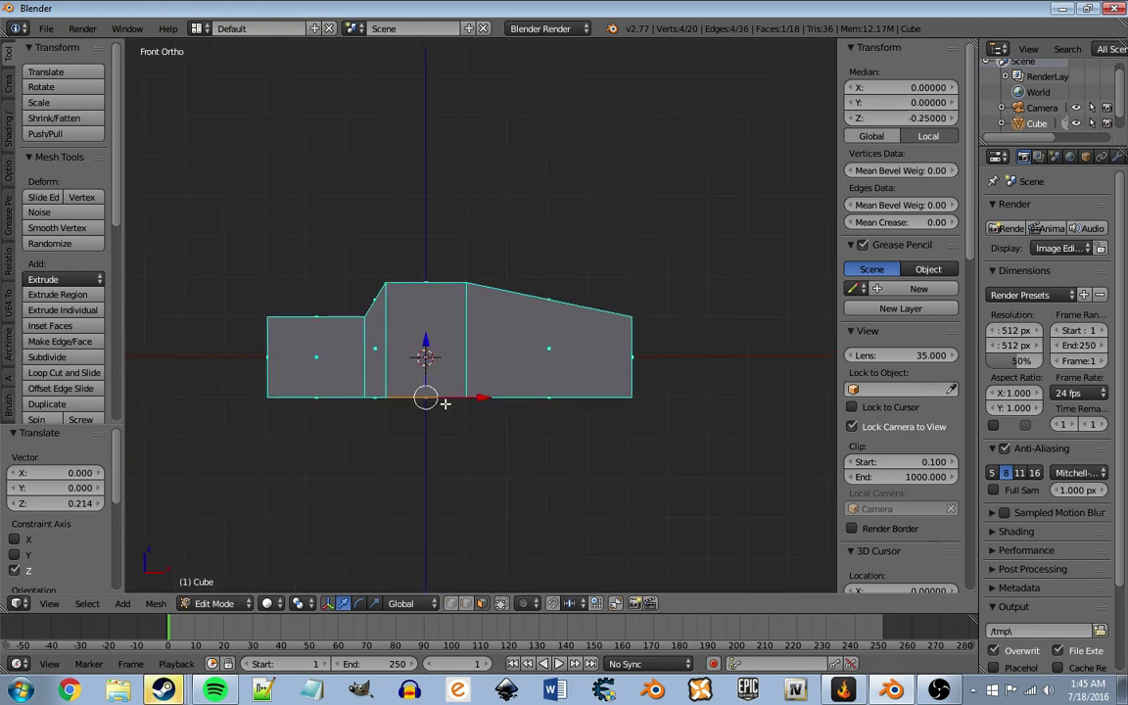
Step: Lower the block's left bottom edges by about 0.136 along Z
drag(497, 359, 492, 383)
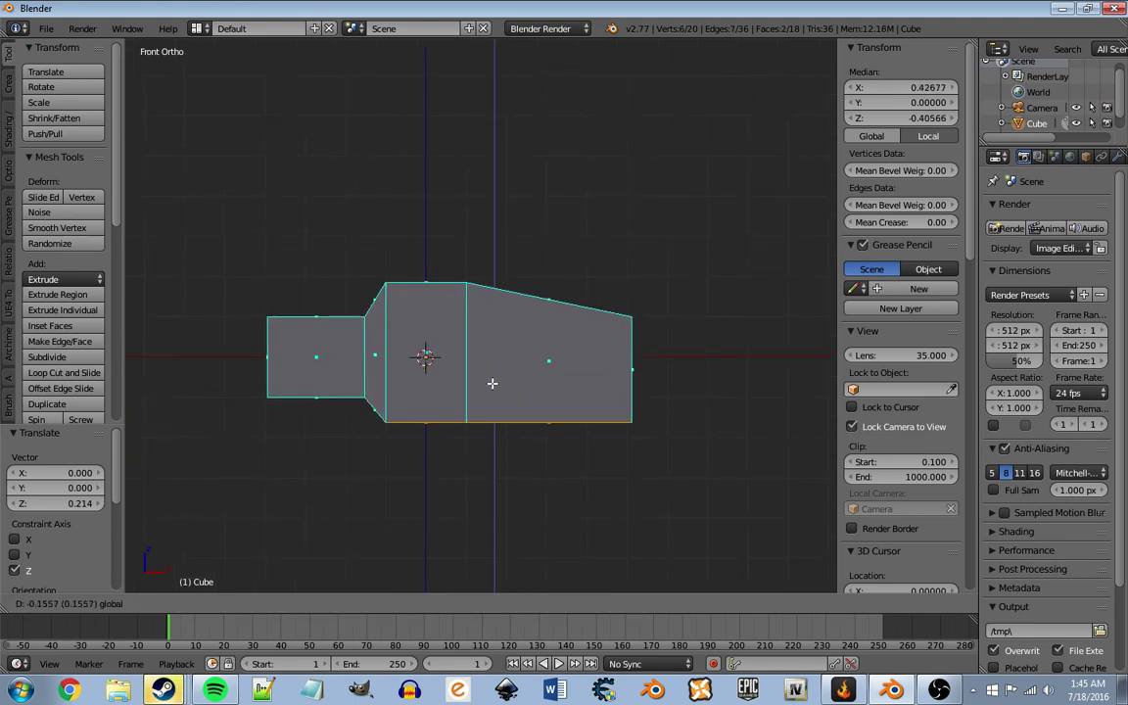
right_click(491, 383)
right_click(425, 398)
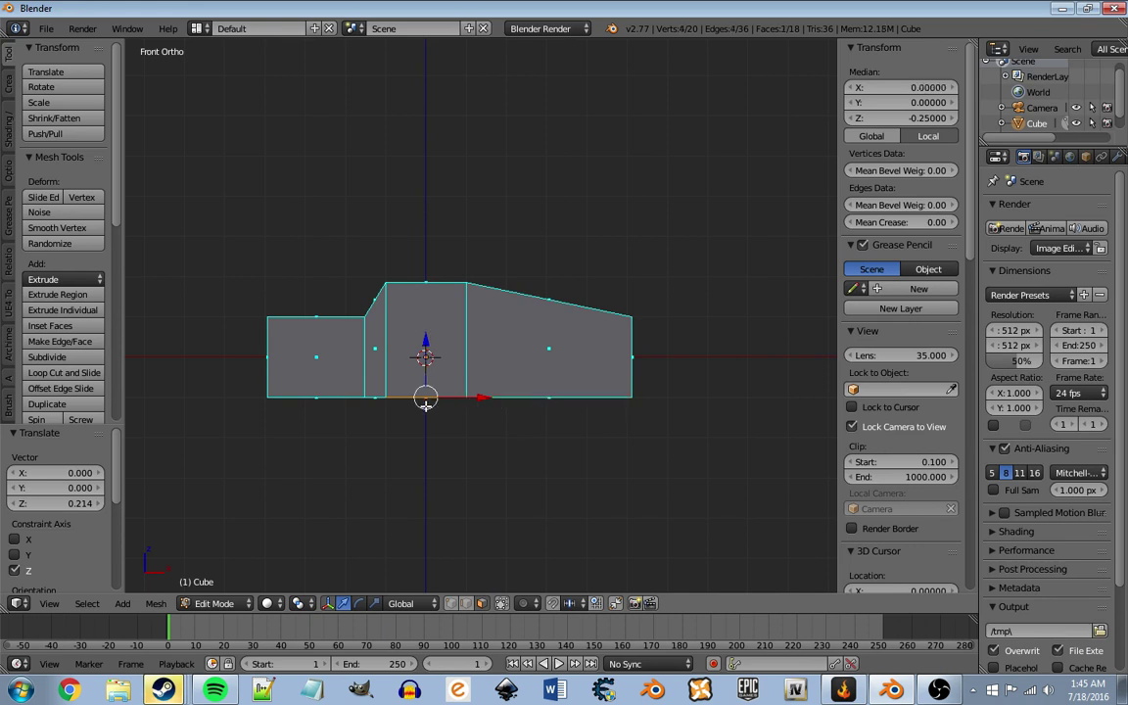
ctrl+right_click(334, 412)
key(g)
key(z)
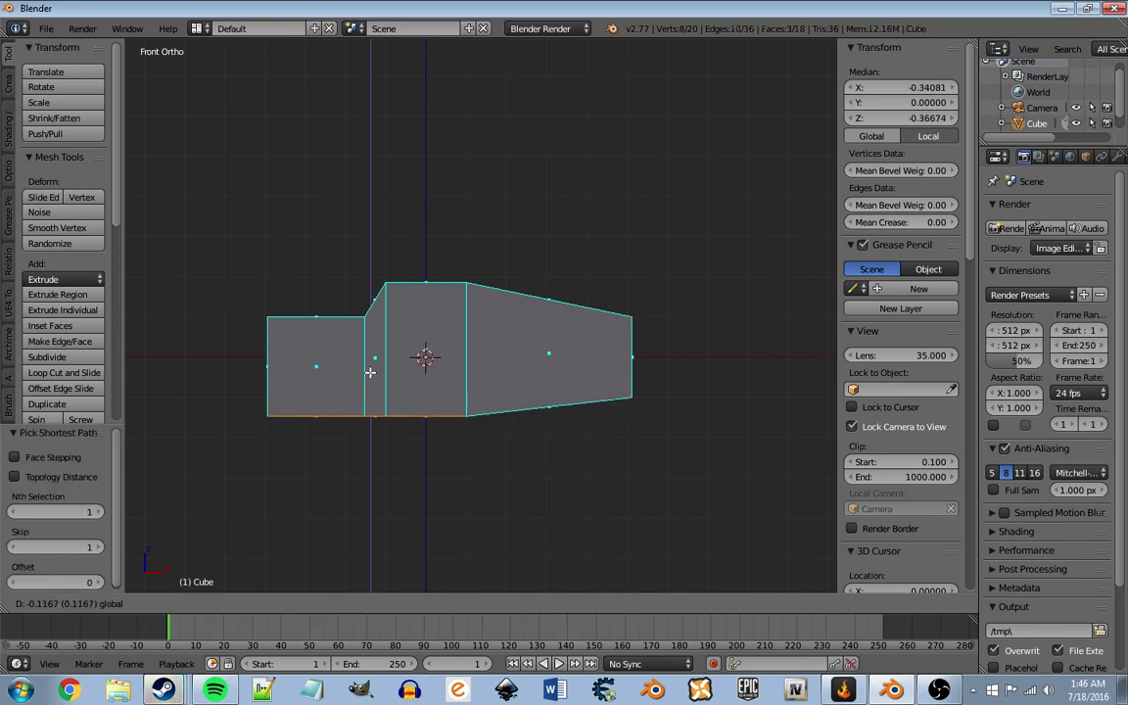
right_click(370, 372)
right_click(360, 411)
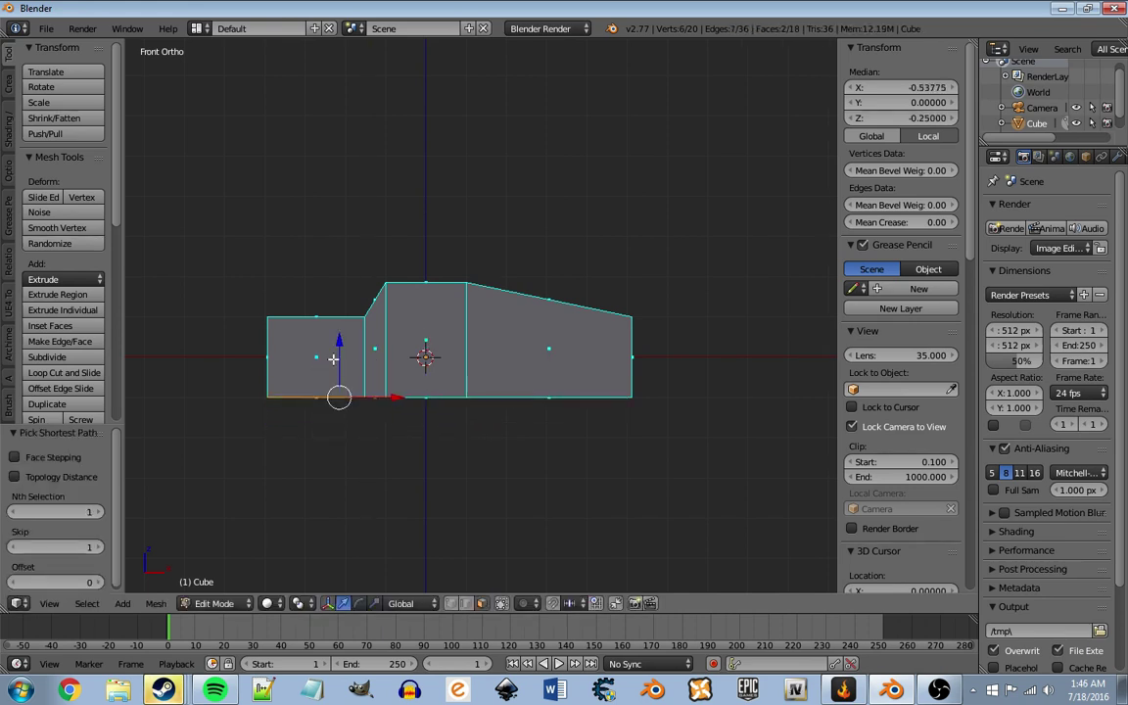
drag(334, 359, 338, 380)
click(338, 380)
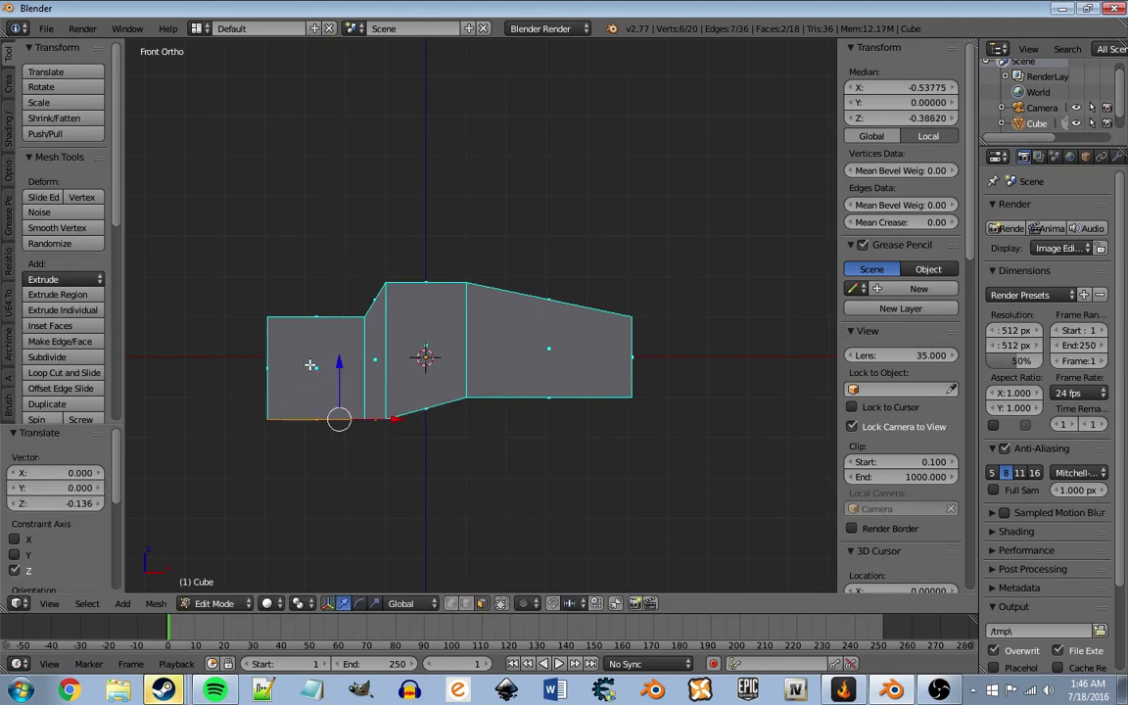
shift+middle_drag(323, 372, 465, 407)
Step: Extrude the block's left end face and shrink it slightly
right_click(460, 401)
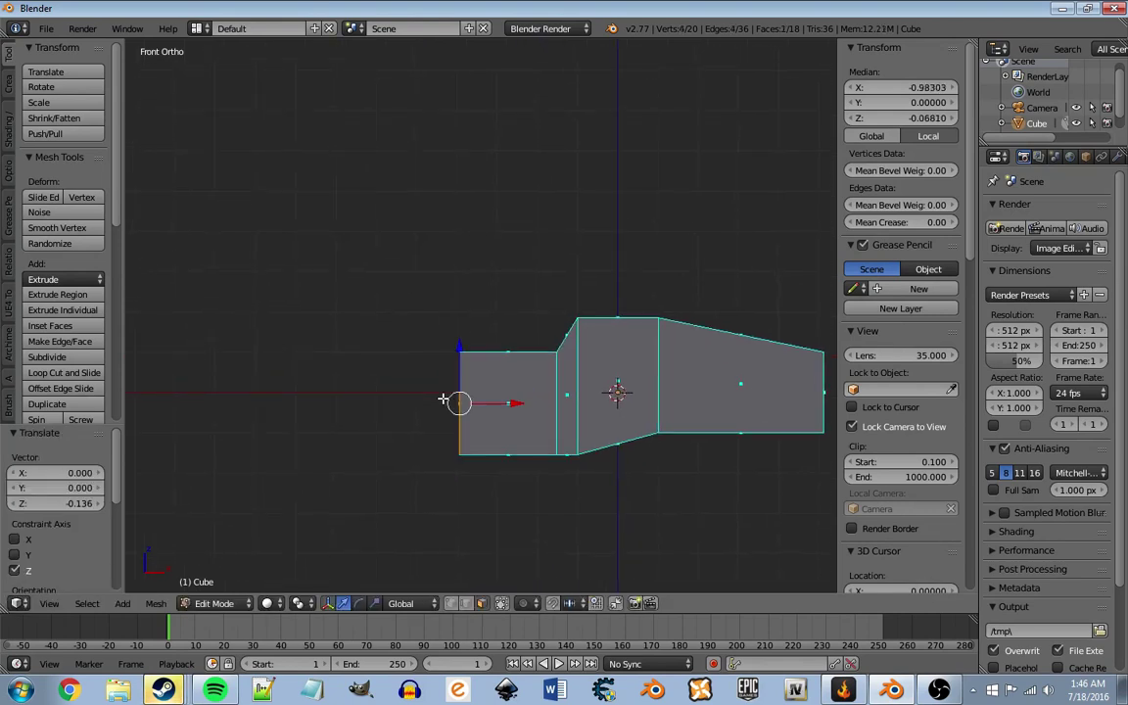
key(e)
right_click(625, 428)
key(s)
click(516, 398)
middle_drag(516, 398, 567, 413)
Step: Extrude a long barrel section leftward, then add an enlarged step at its end
key(e)
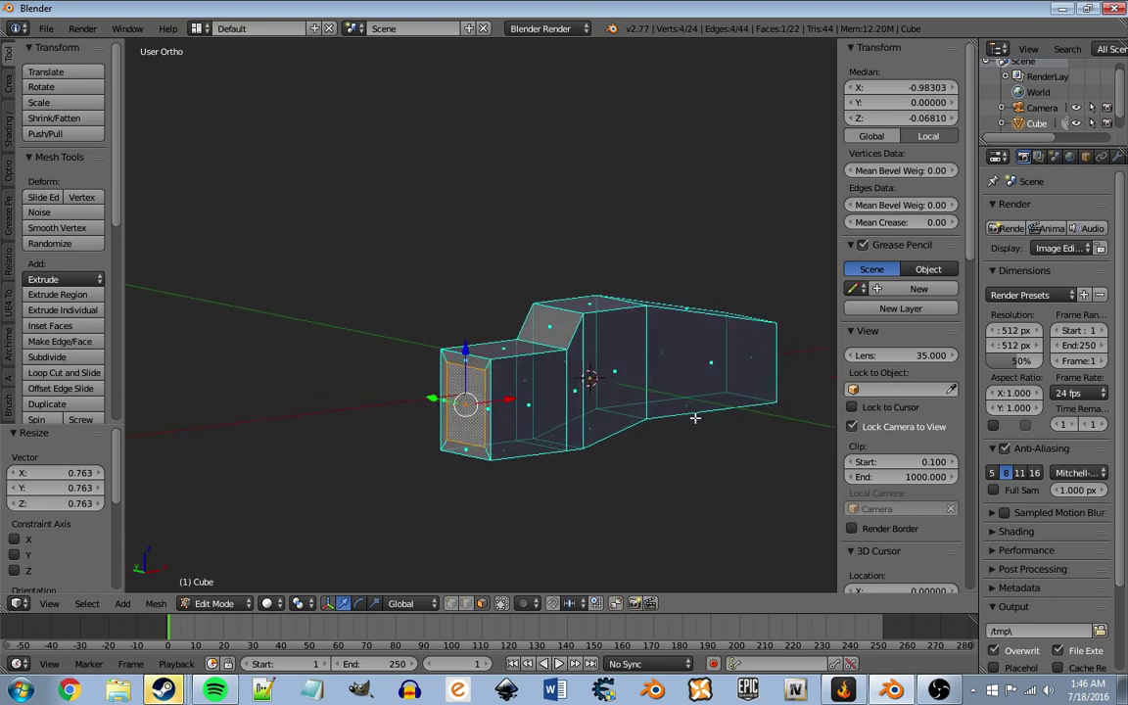
click(556, 431)
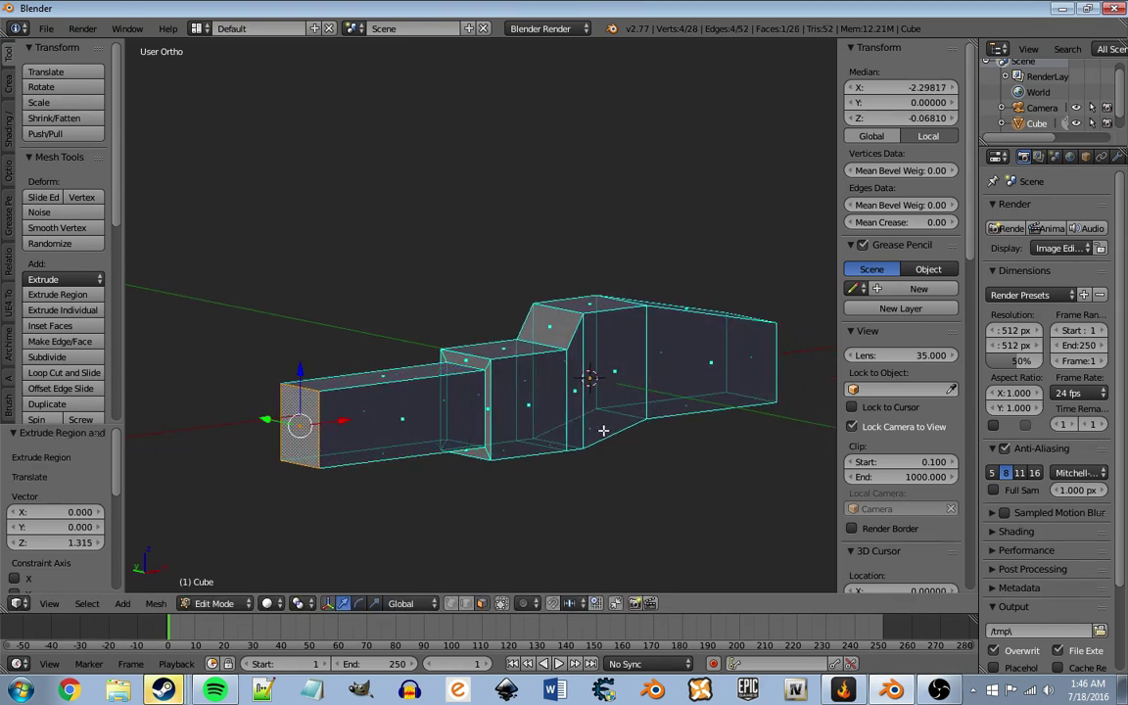
key(e)
right_click(603, 430)
key(s)
click(662, 435)
Step: Add further stepped barrel sections, shrinking the tip face to 0.756
key(e)
click(600, 439)
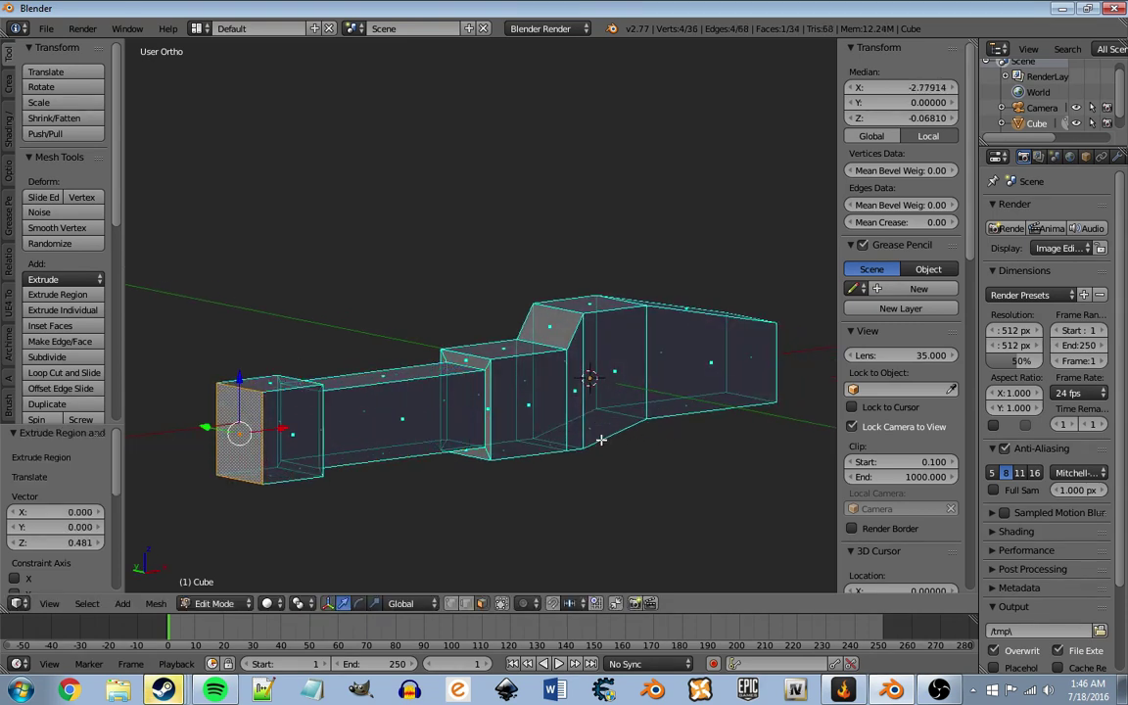
key(s)
click(609, 441)
key(e)
click(590, 445)
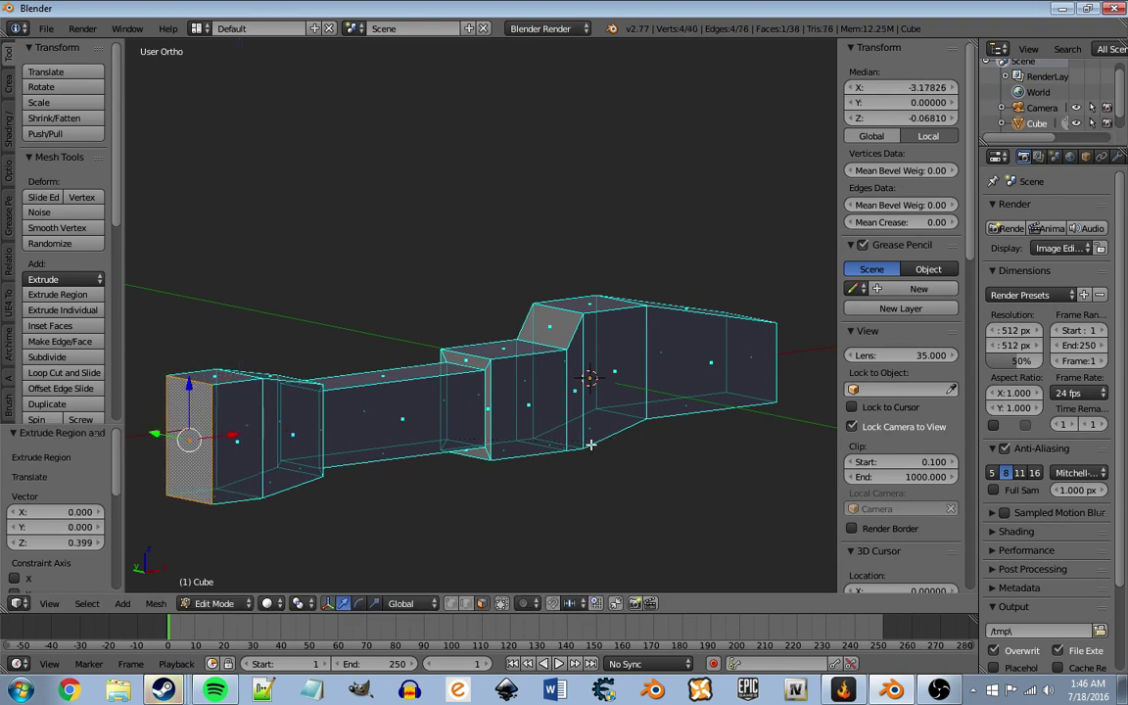
key(e)
click(568, 442)
key(s)
click(280, 510)
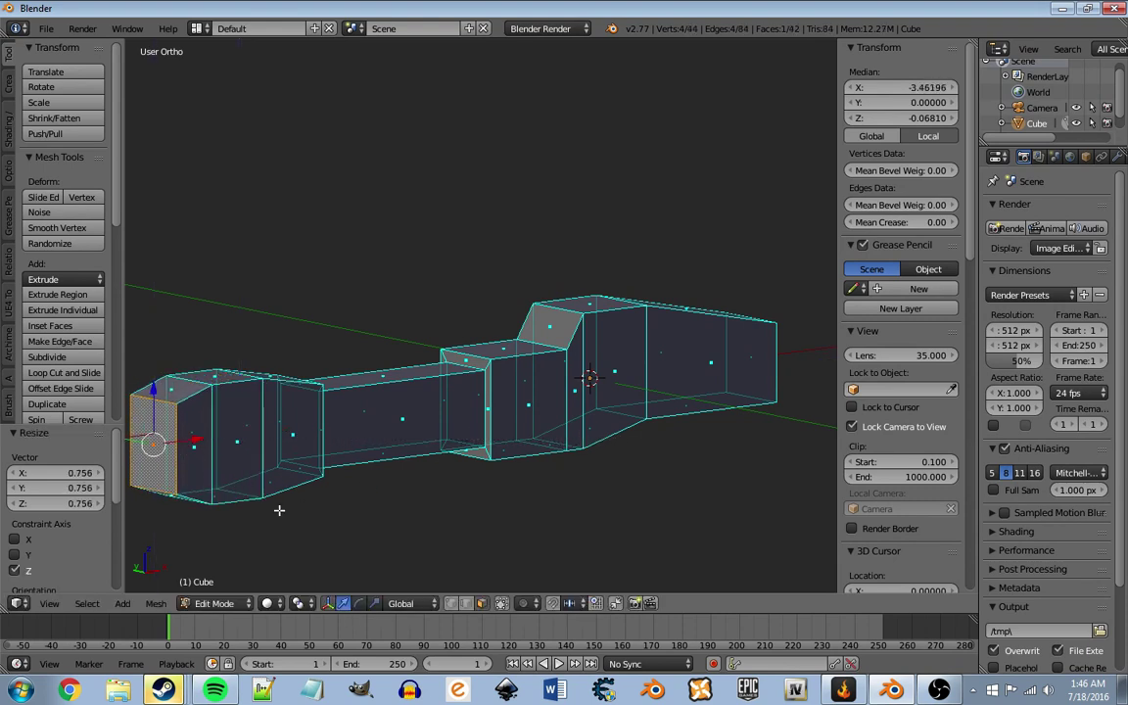
Step: Extrude the selected face at the barrel tip outward once more
right_click(213, 495)
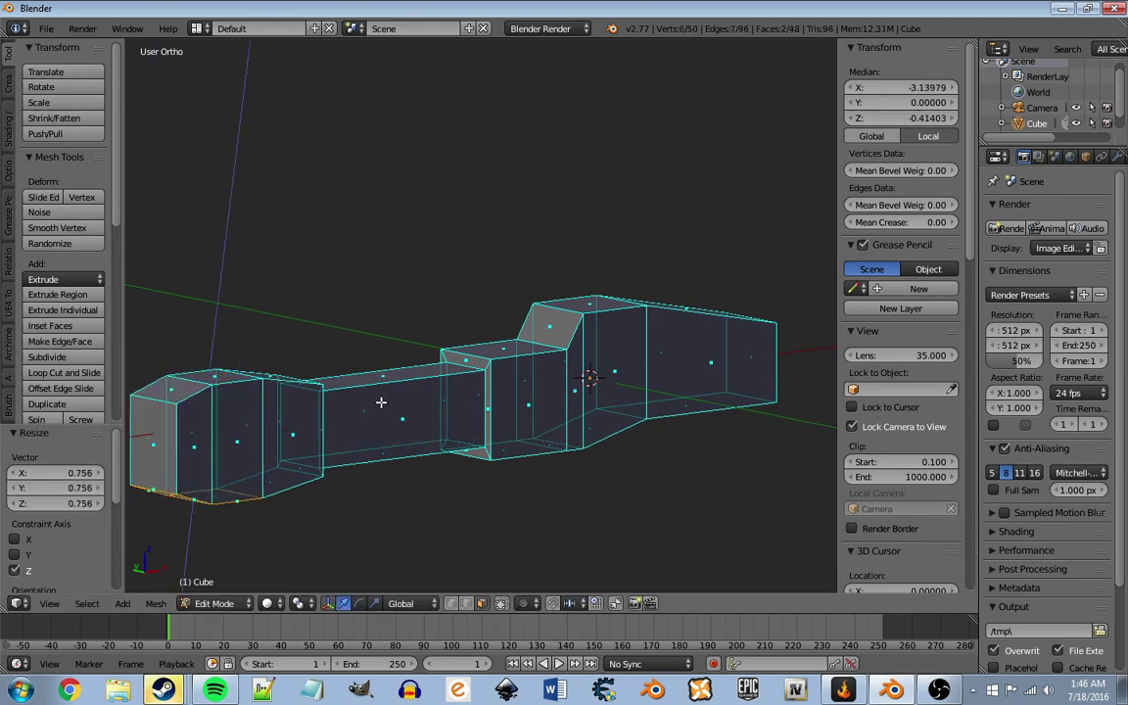
key(e)
key(Escape)
key(e)
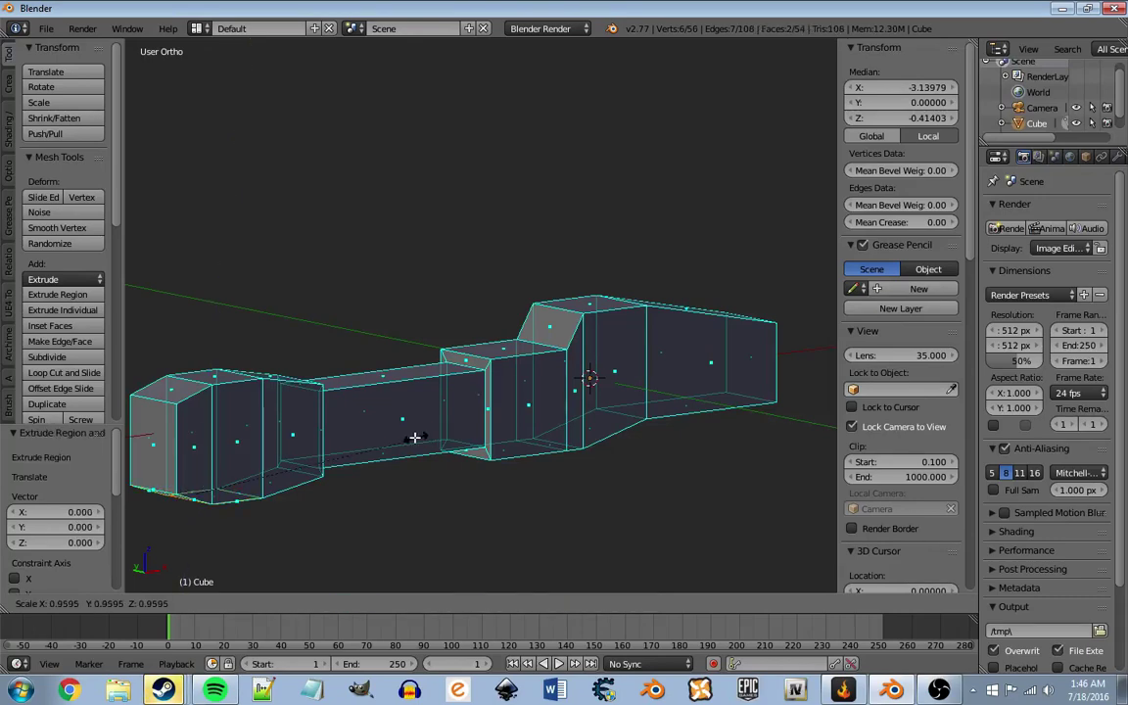
click(375, 443)
middle_drag(375, 443, 440, 358)
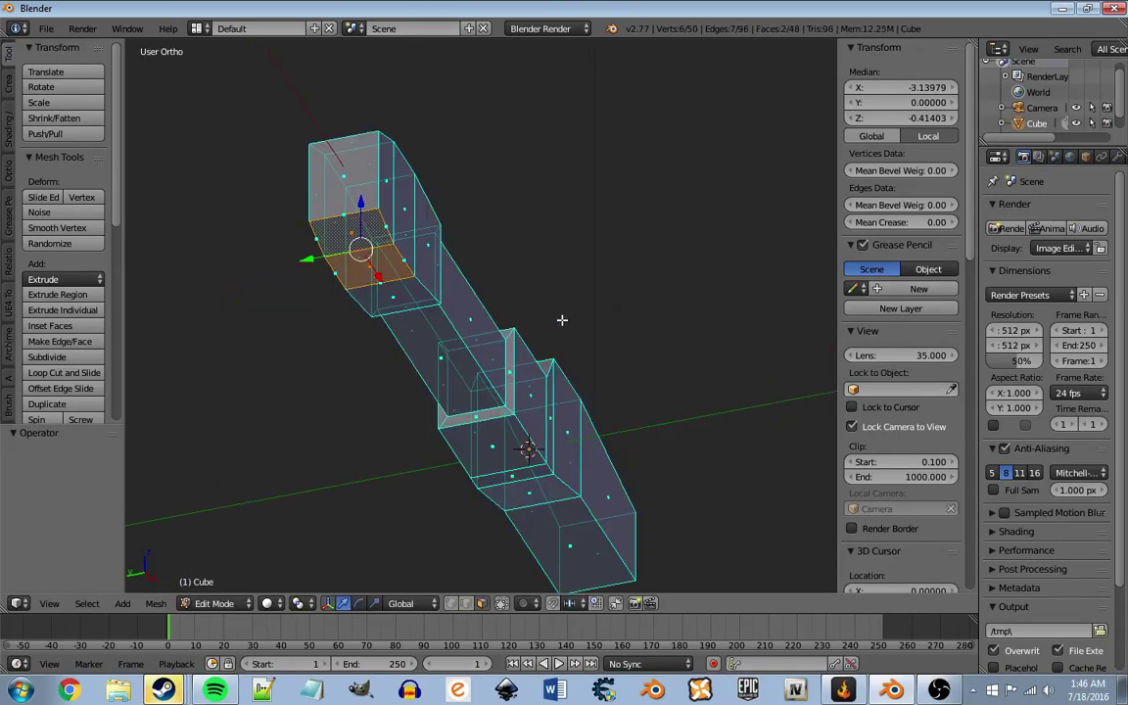
Step: Shrink the face to 0.828 and move it about 1.003 downward into a handle
key(s)
click(604, 322)
key(s)
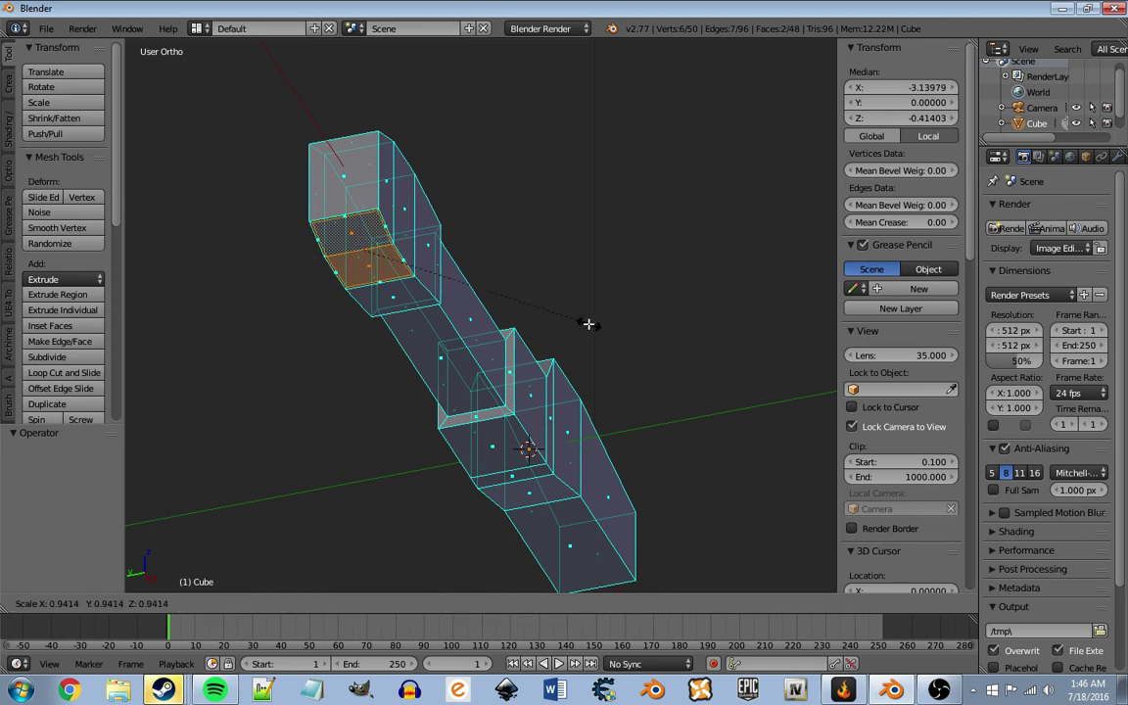
click(562, 270)
key(g)
key(z)
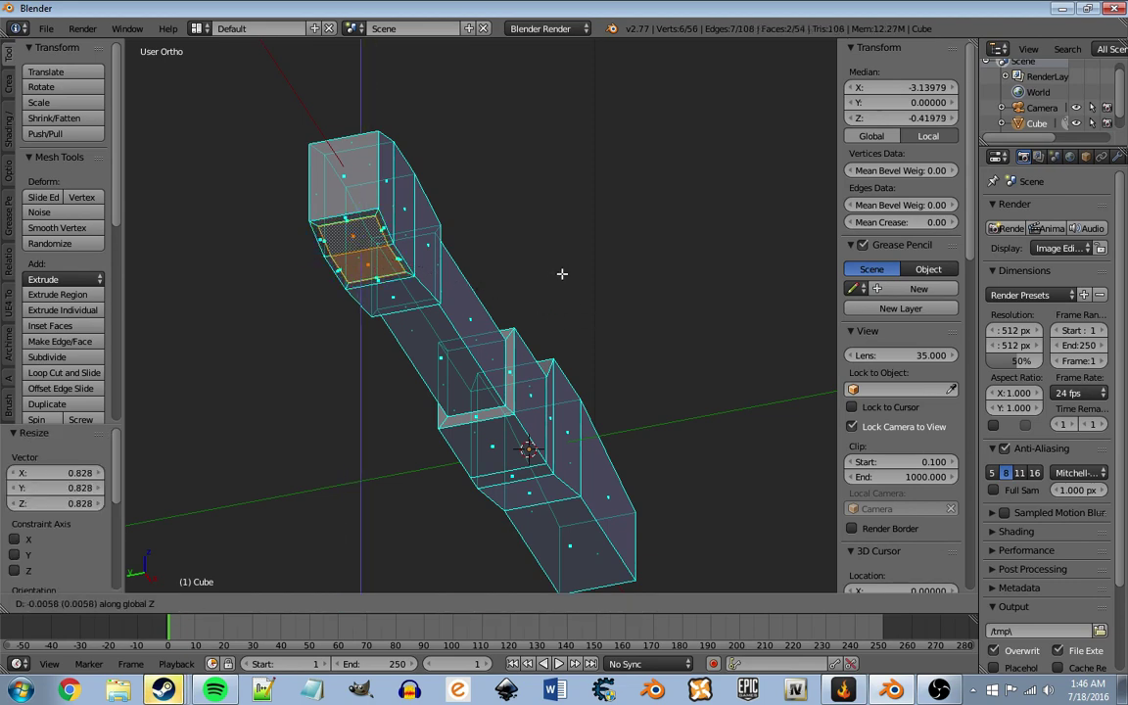
click(548, 391)
mouse_move(549, 392)
middle_down()
mouse_move(486, 424)
mouse_move(466, 420)
mouse_move(464, 459)
mouse_move(464, 369)
mouse_move(468, 380)
mouse_move(402, 324)
mouse_move(449, 373)
middle_up()
Step: Orbit around the barrel and start a two-cut loop cut along the body
scroll(486, 423, down, 5)
scroll(481, 424, up, 7)
scroll(445, 318, up, 2)
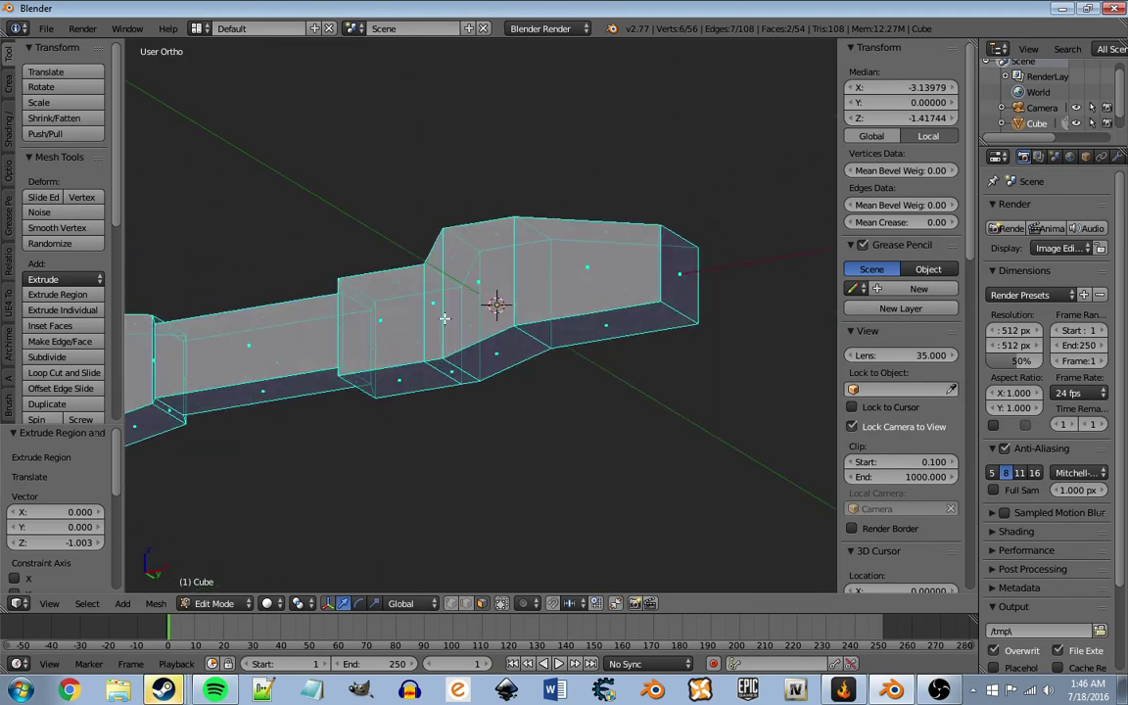
mouse_move(445, 318)
middle_down()
mouse_move(510, 282)
mouse_move(569, 292)
mouse_move(521, 397)
mouse_move(550, 378)
mouse_move(511, 340)
middle_up()
key(ctrl+r)
Step: Place the two loop cuts along the gun body
scroll(432, 386, up, 1)
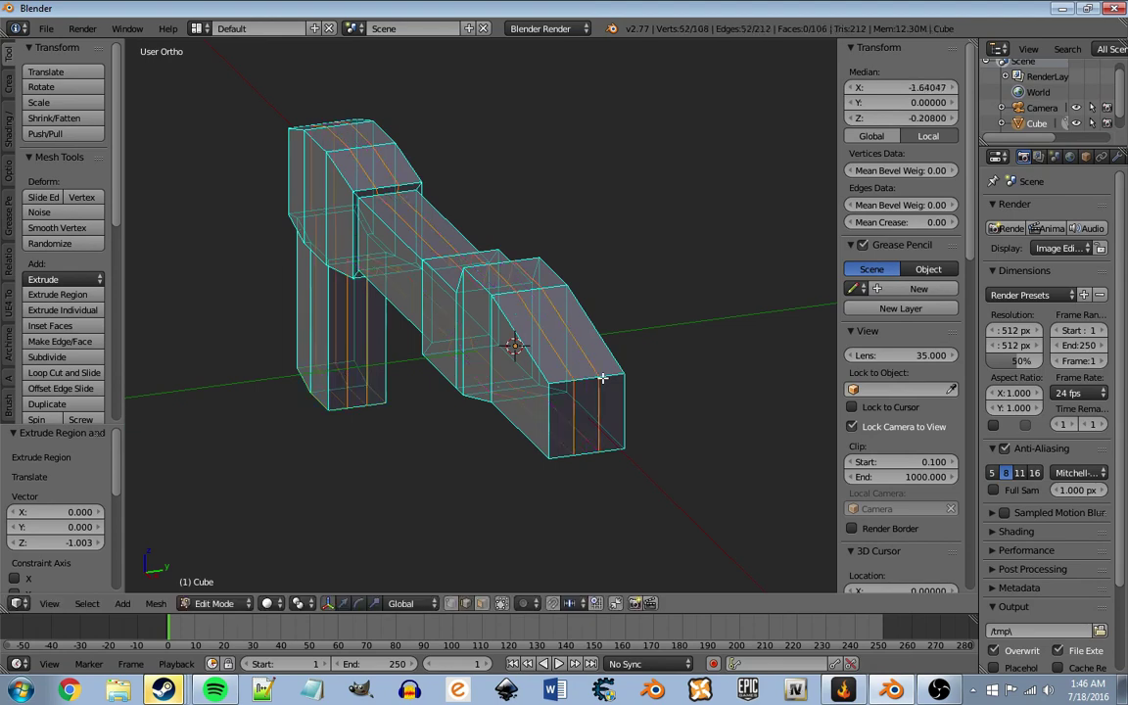
click(433, 386)
middle_drag(433, 386, 727, 426)
key(s)
key(z)
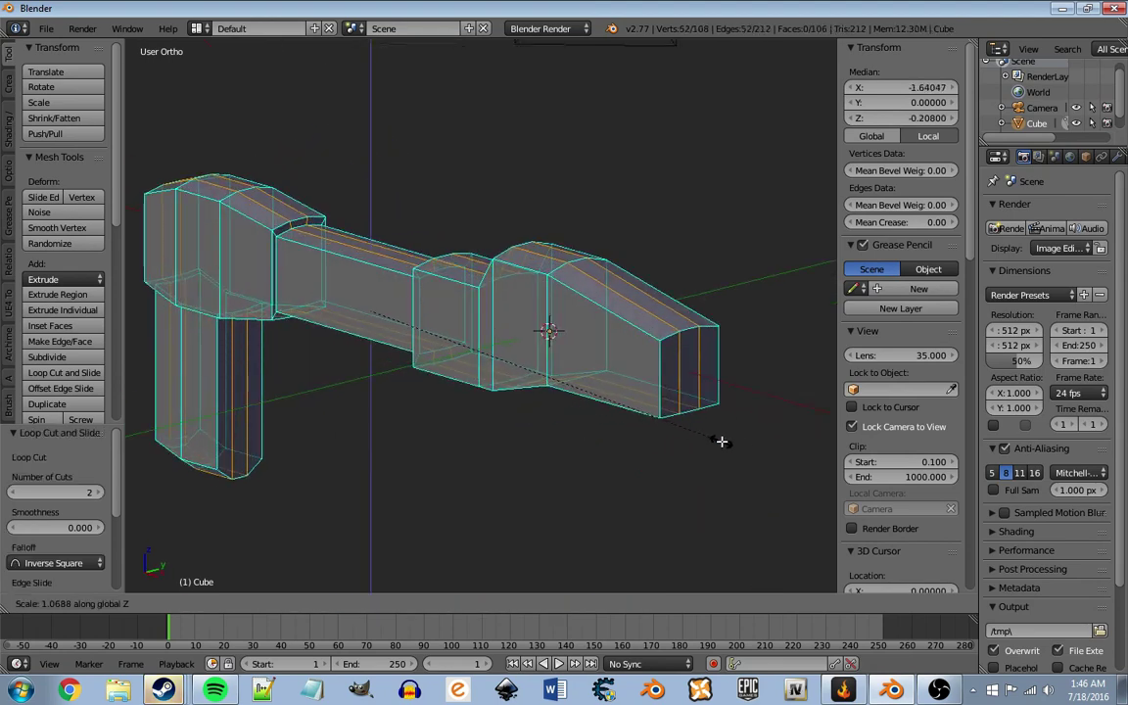
click(611, 436)
mouse_move(610, 436)
middle_down()
mouse_move(639, 385)
mouse_move(667, 383)
mouse_move(624, 401)
mouse_move(609, 375)
mouse_move(597, 388)
mouse_move(579, 421)
mouse_move(609, 486)
mouse_move(625, 459)
mouse_move(486, 553)
mouse_move(519, 563)
middle_up()
key(ctrl+z)
Step: Scale the two new edge loops to 1.135 along Z
scroll(555, 402, down, 2)
key(s)
key(z)
click(697, 439)
click(481, 604)
scroll(503, 551, up, 3)
Step: Inset three underside faces and extrude them down twice into a lower block
right_click(481, 420)
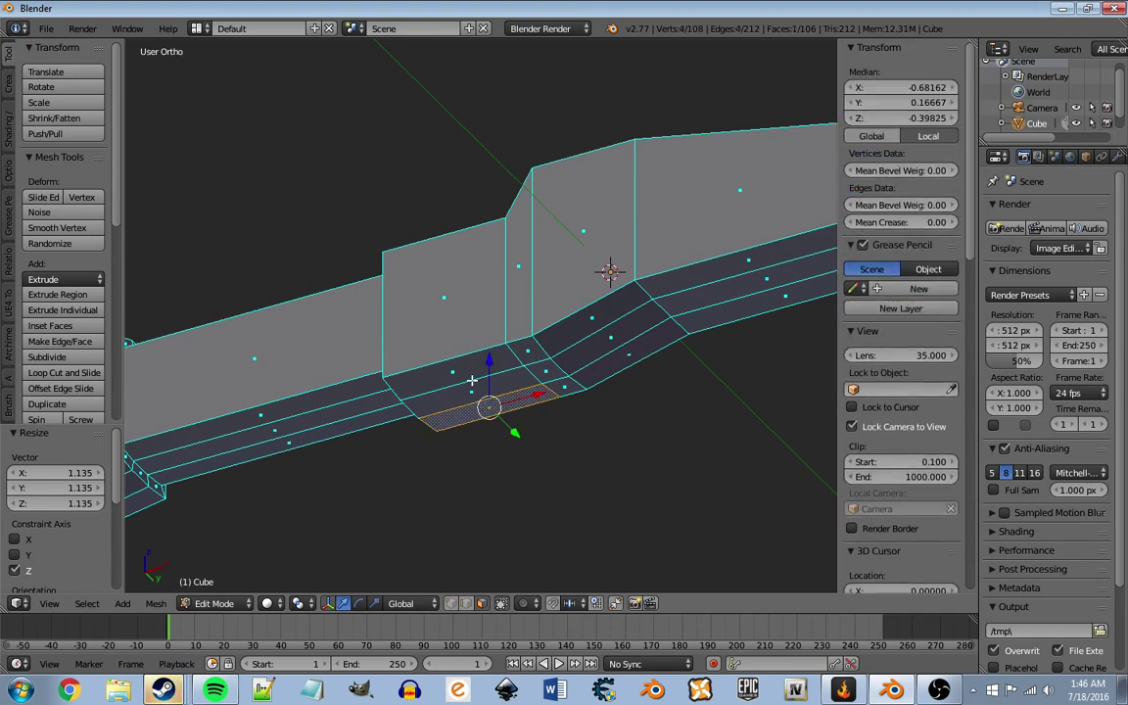
ctrl+right_click(506, 409)
key(i)
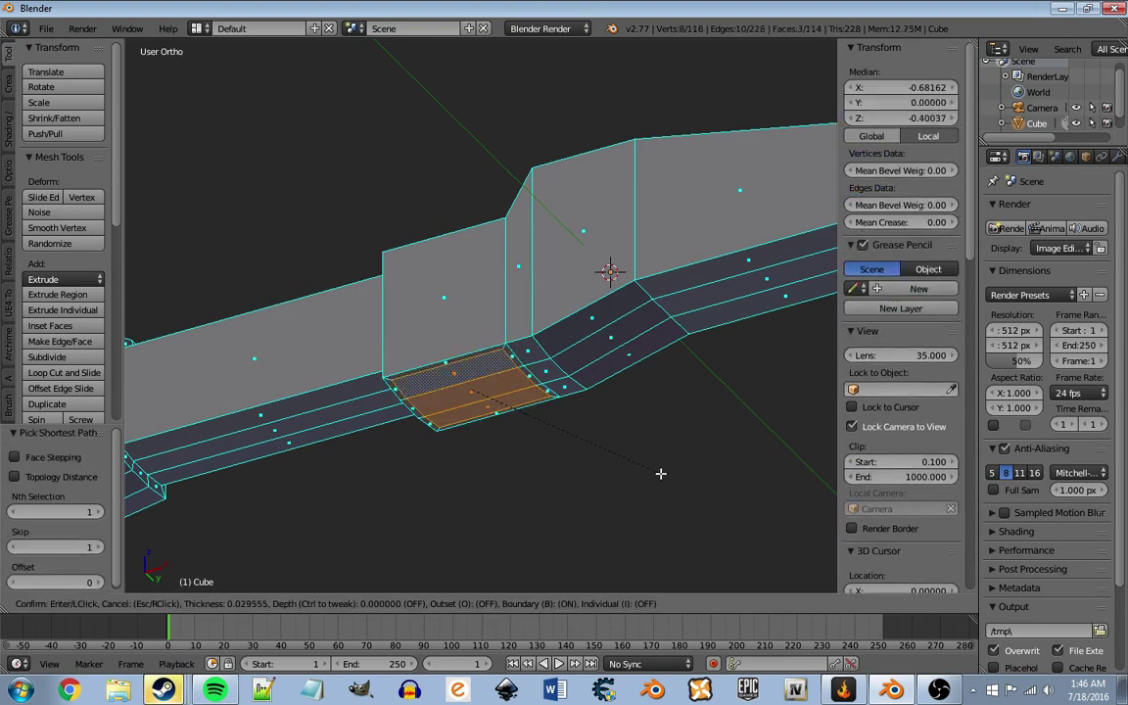
click(660, 473)
key(e)
click(649, 438)
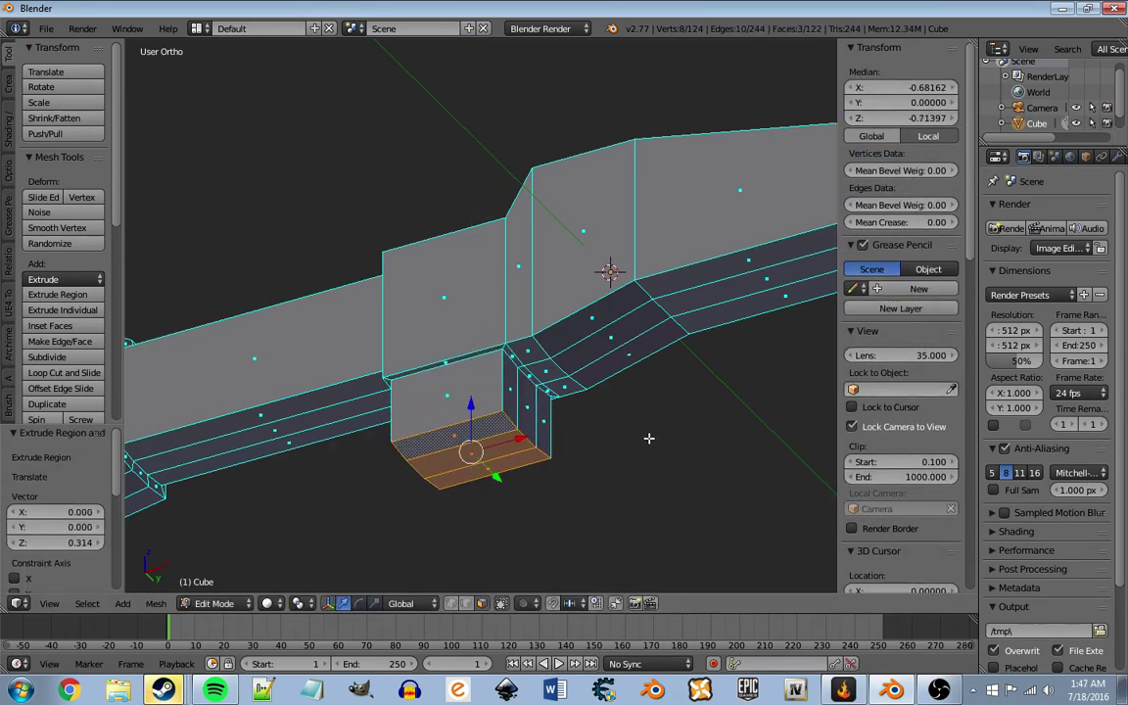
key(e)
click(640, 385)
Step: Inset two side faces of the lower block, undoing a LoopTools Circle attempt
scroll(617, 451, down, 15)
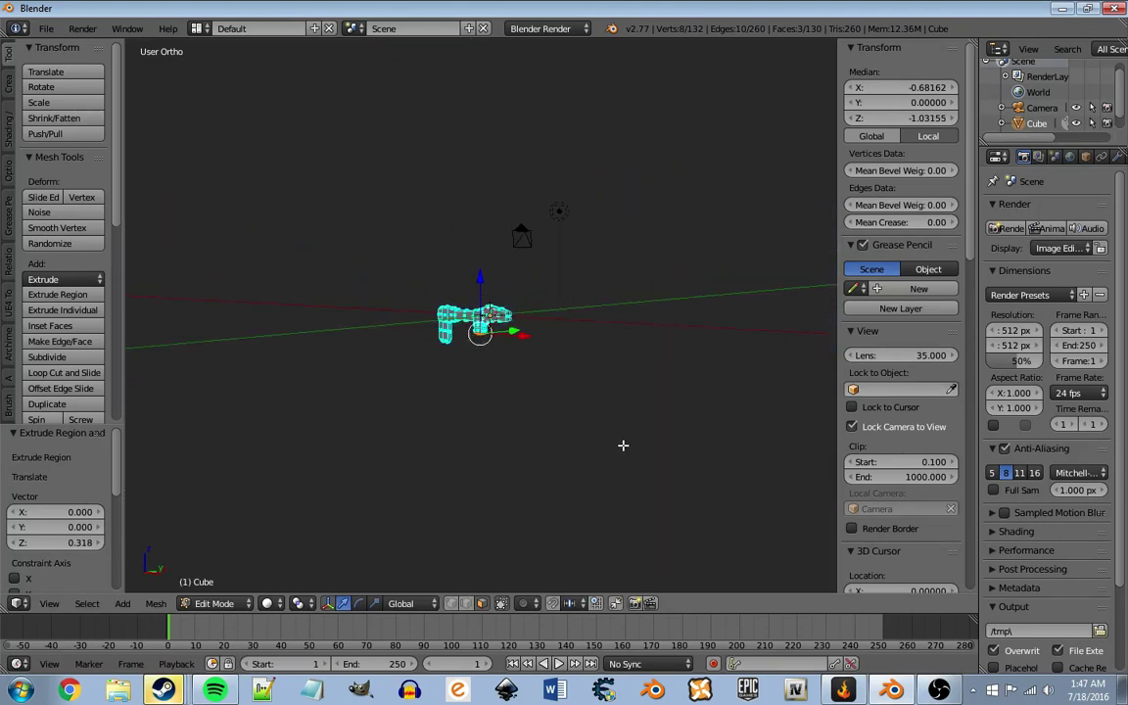
scroll(623, 445, up, 10)
scroll(621, 450, up, 3)
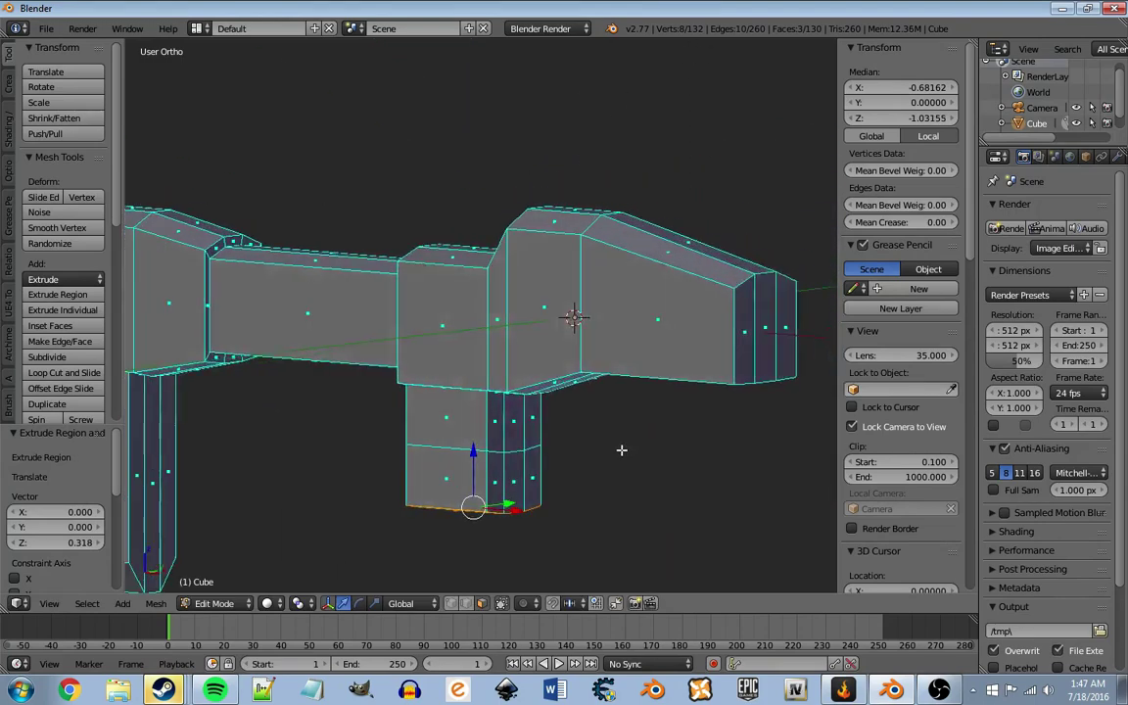
right_click(519, 480)
shift+right_click(495, 480)
key(i)
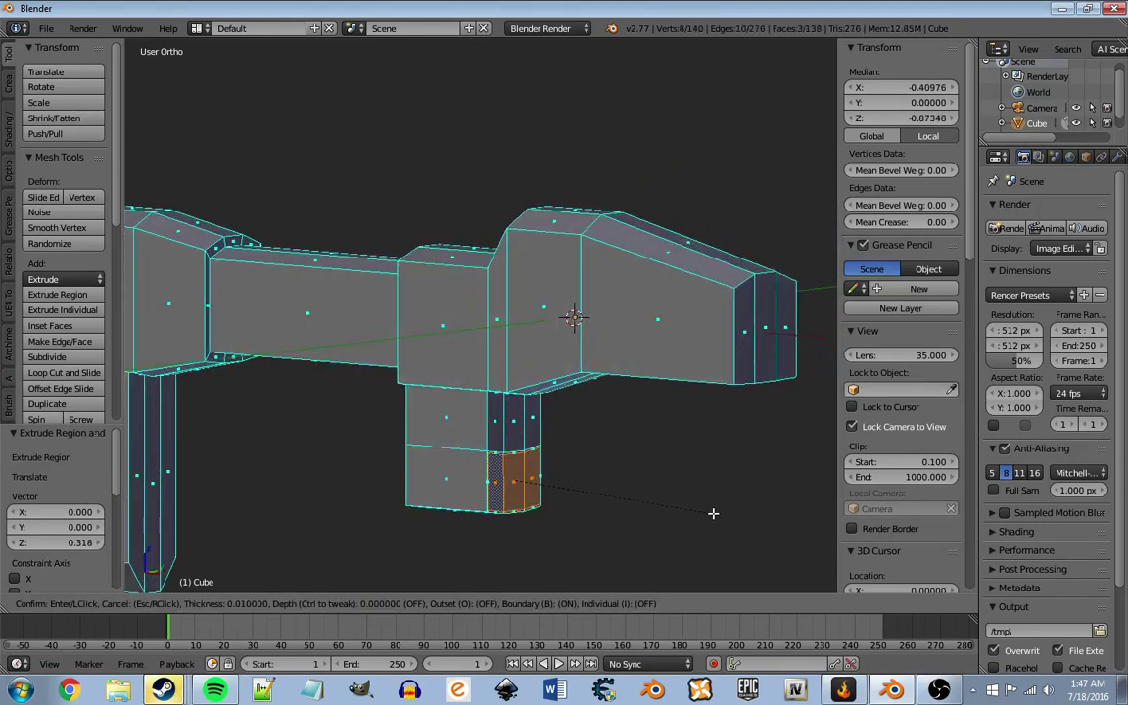
click(707, 508)
key(w)
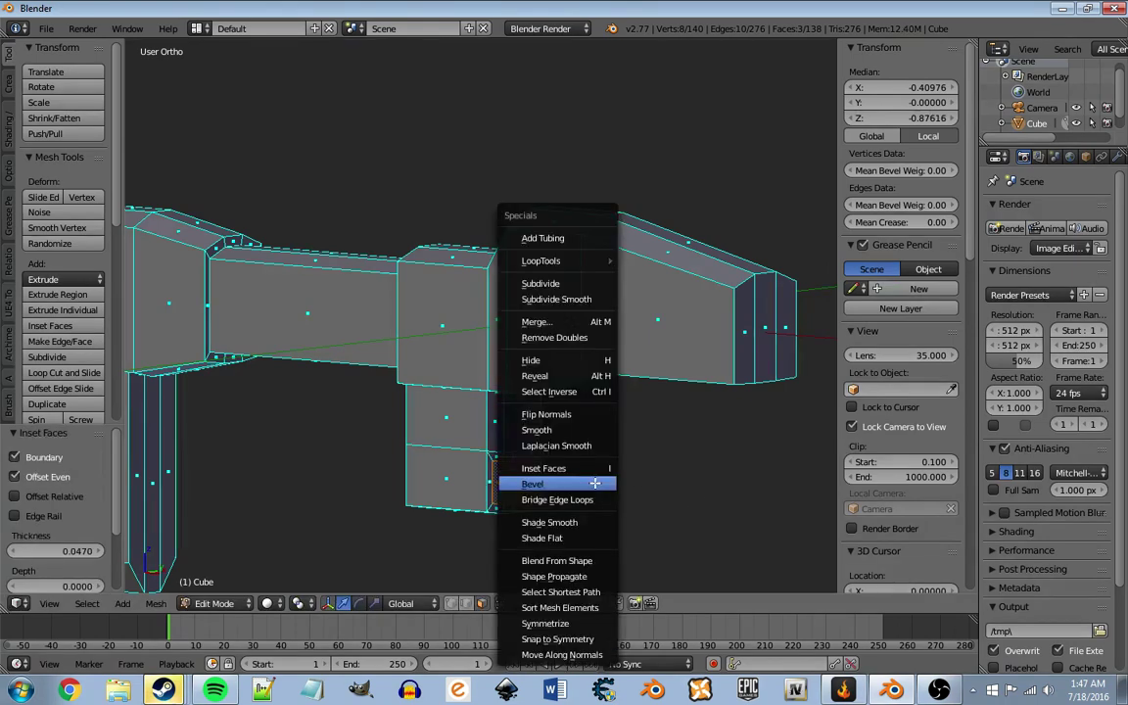
click(653, 278)
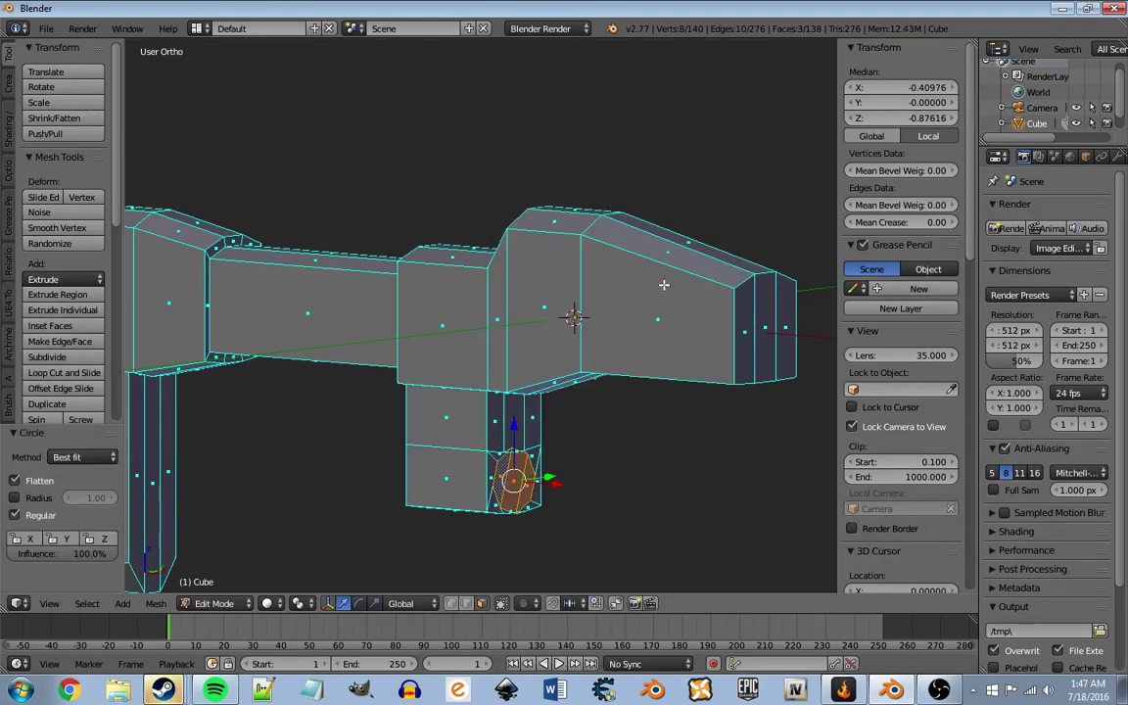
key(ctrl+z)
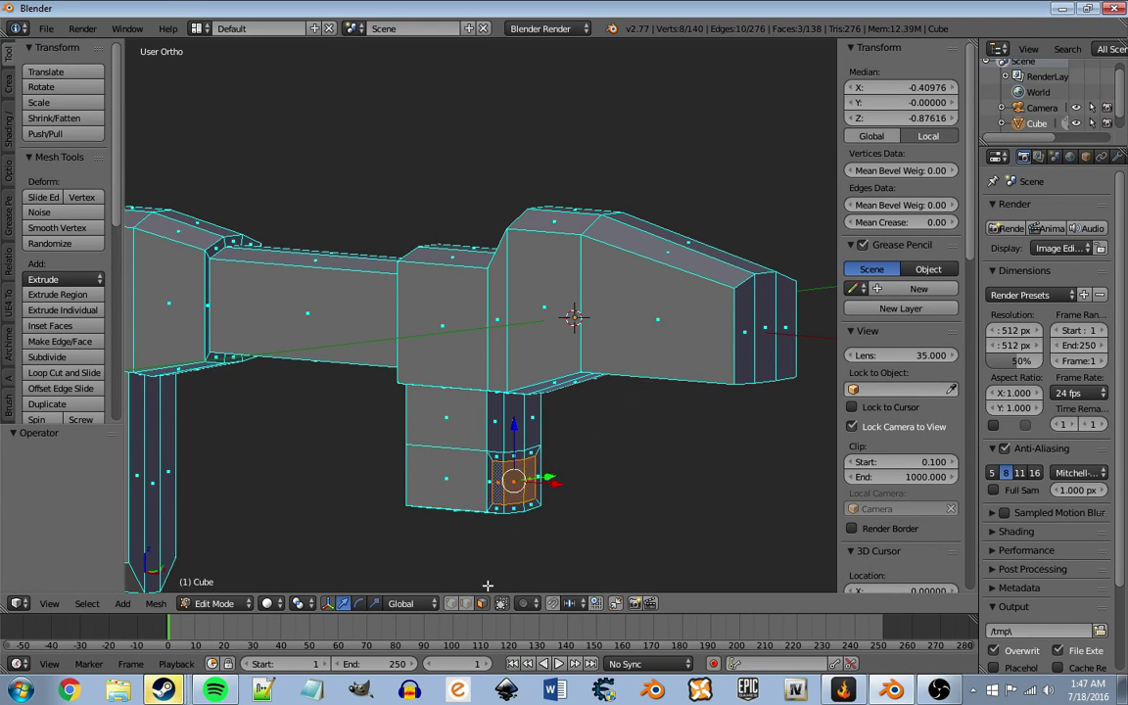
Step: Flatten two rows of three edges on the lower block's side to zero height along Z
right_click(530, 459)
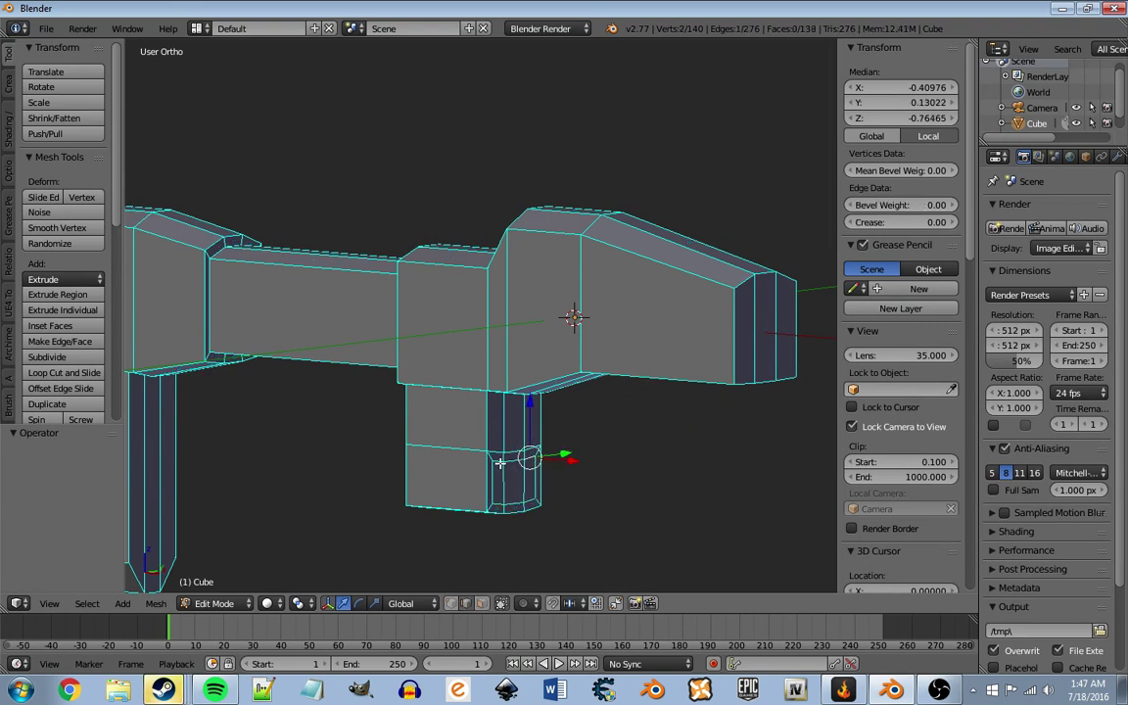
shift+right_click(500, 462)
key(s)
key(z)
key(0)
key(Return)
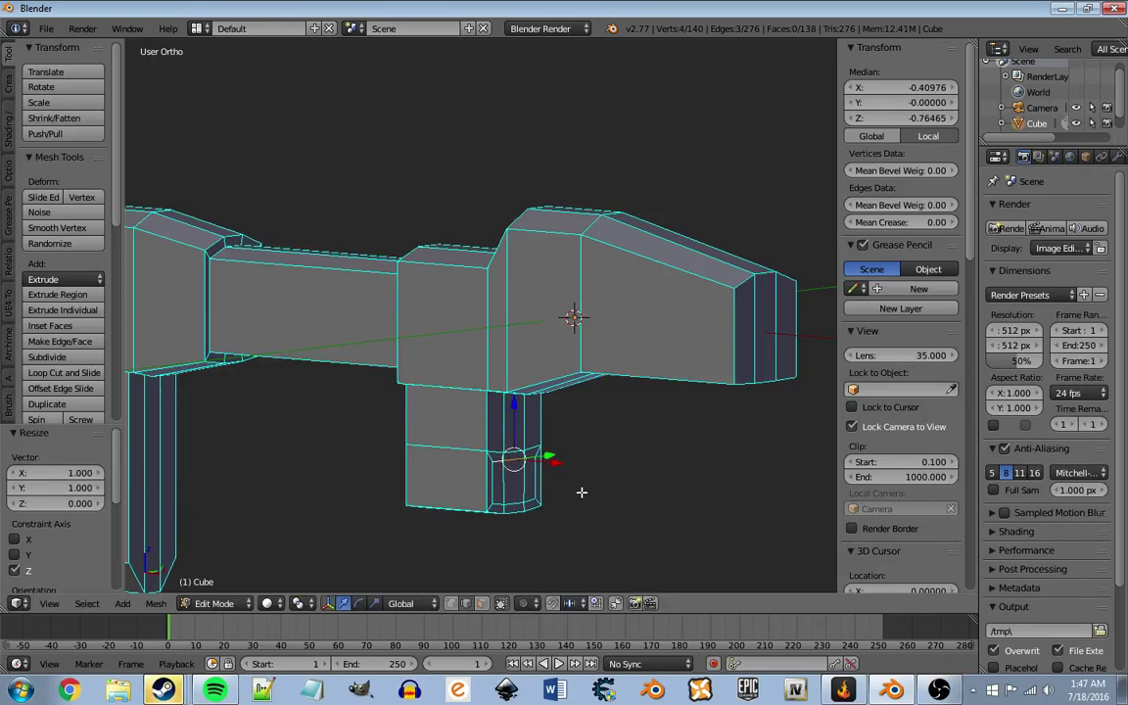
right_click(530, 503)
ctrl+right_click(502, 502)
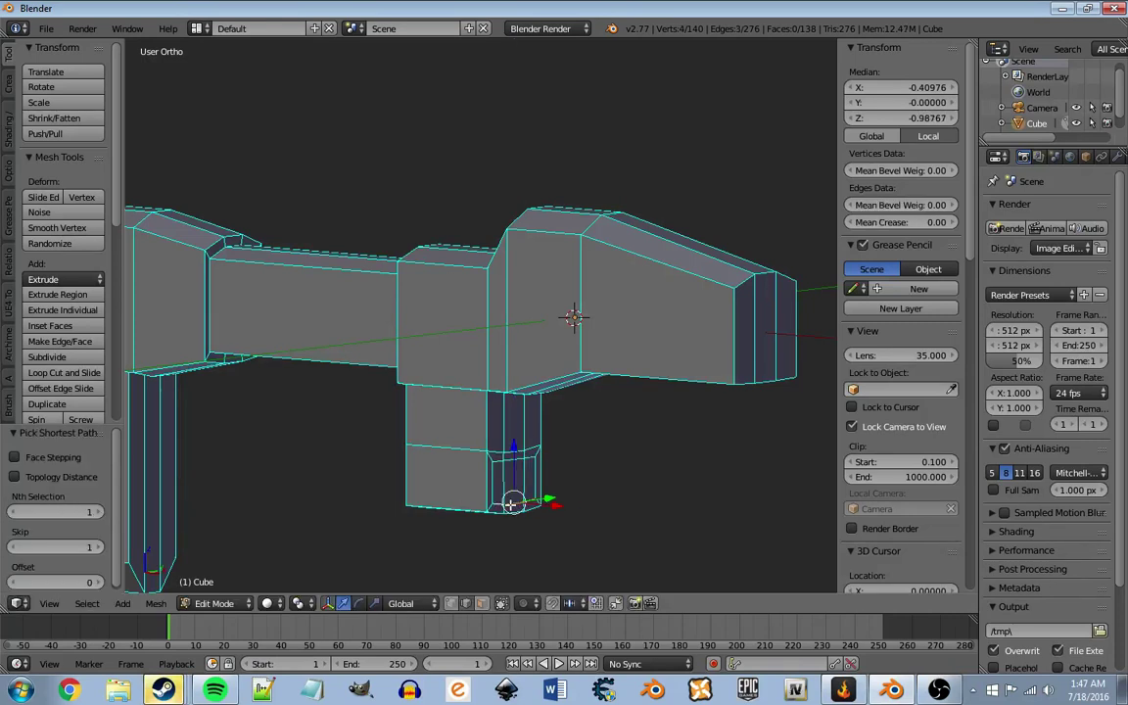
key(s)
key(Return)
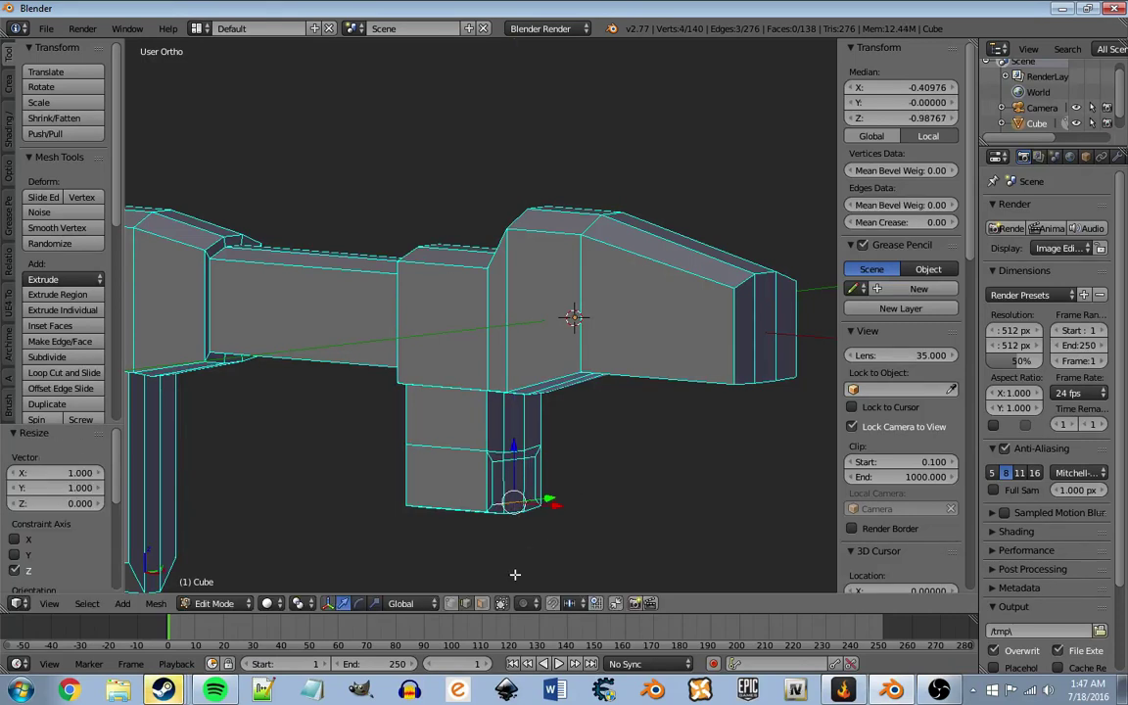
click(481, 602)
right_click(521, 480)
Step: Extrude three side faces in place, scale them up and to 1.074 vertically, then extrude a side pipe
ctrl+right_click(503, 477)
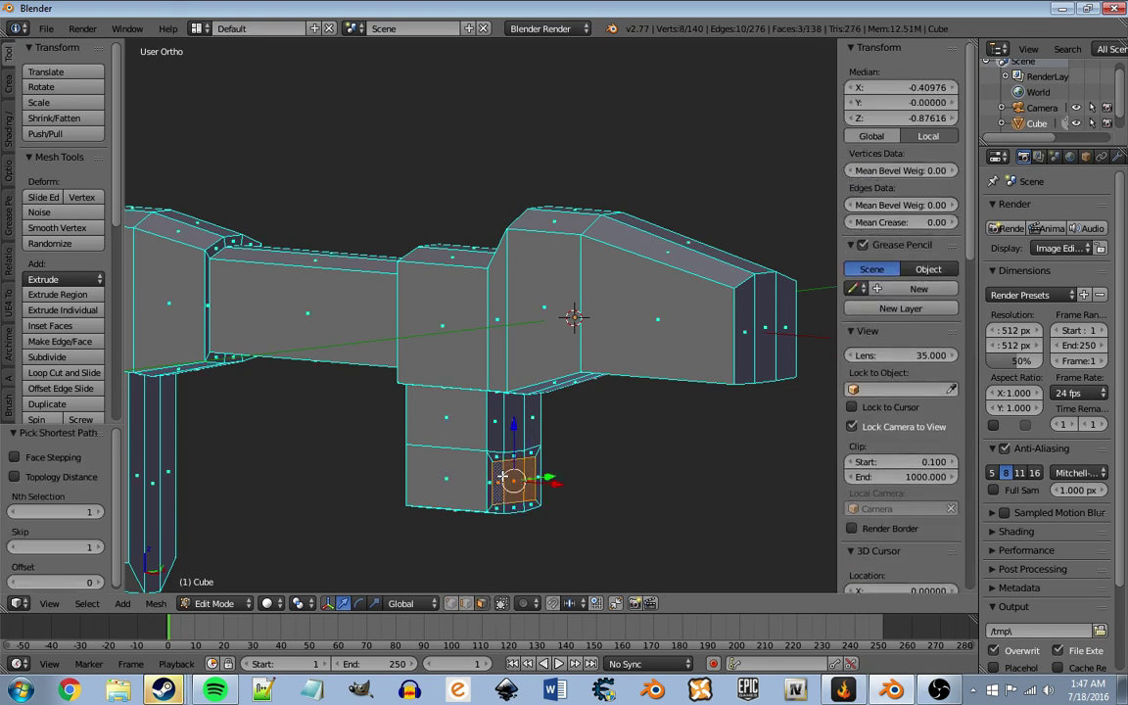
key(e)
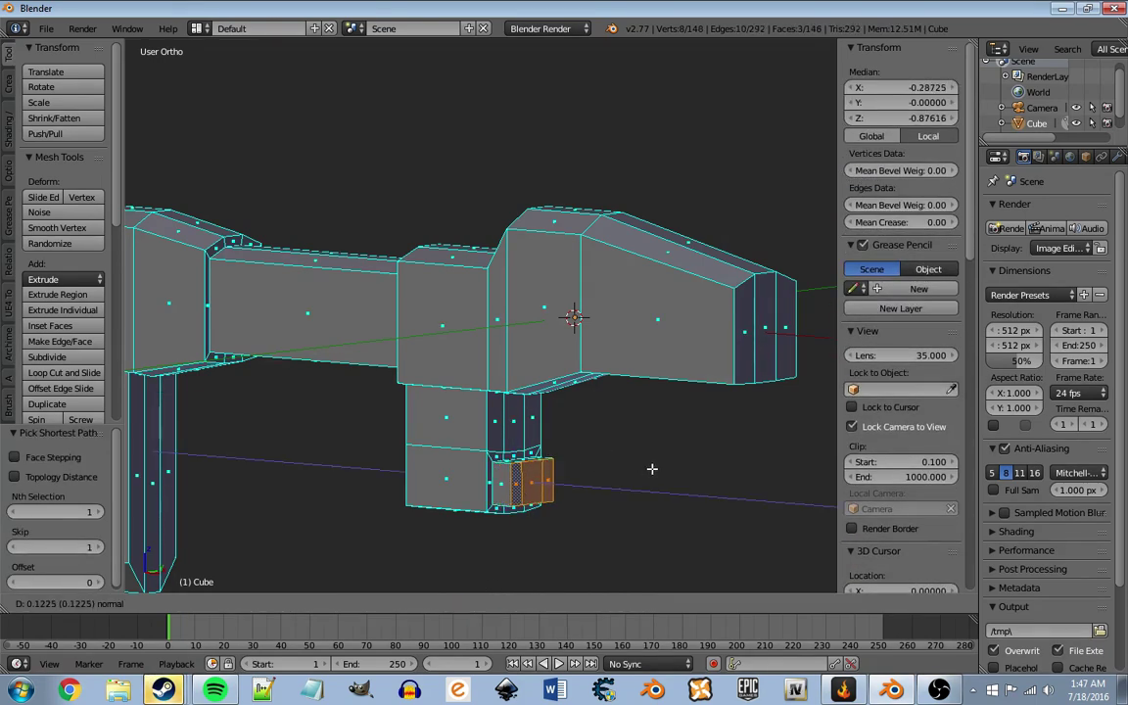
right_click(653, 471)
key(s)
click(686, 462)
key(s)
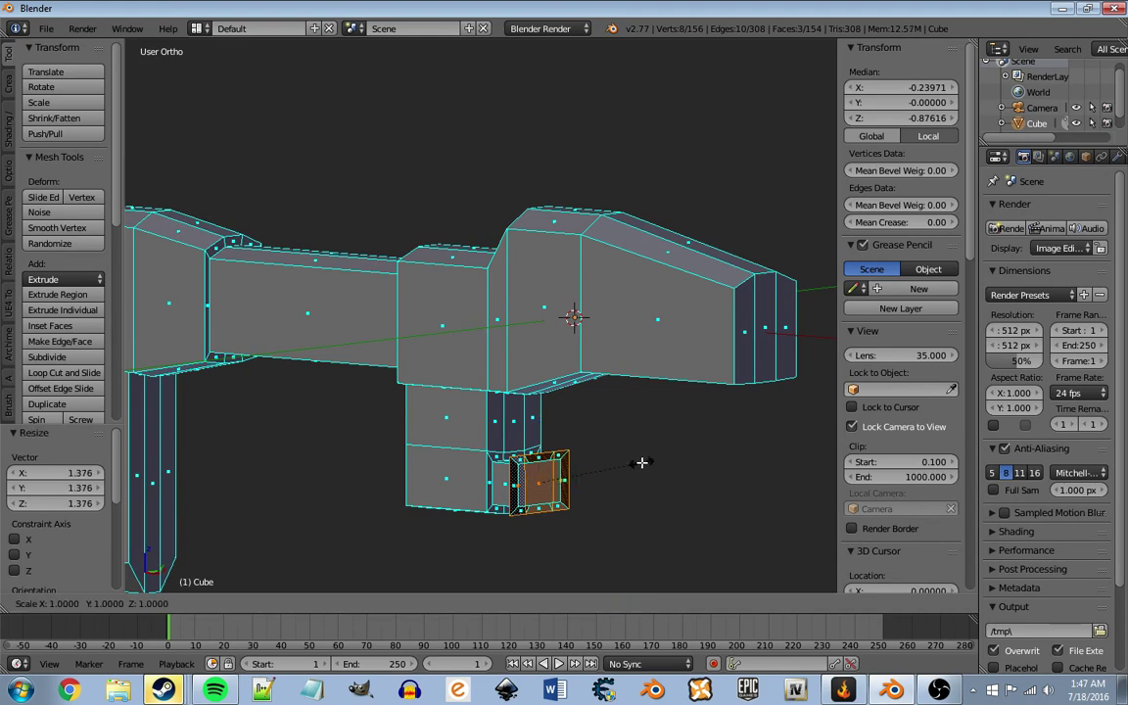
key(z)
click(650, 467)
key(e)
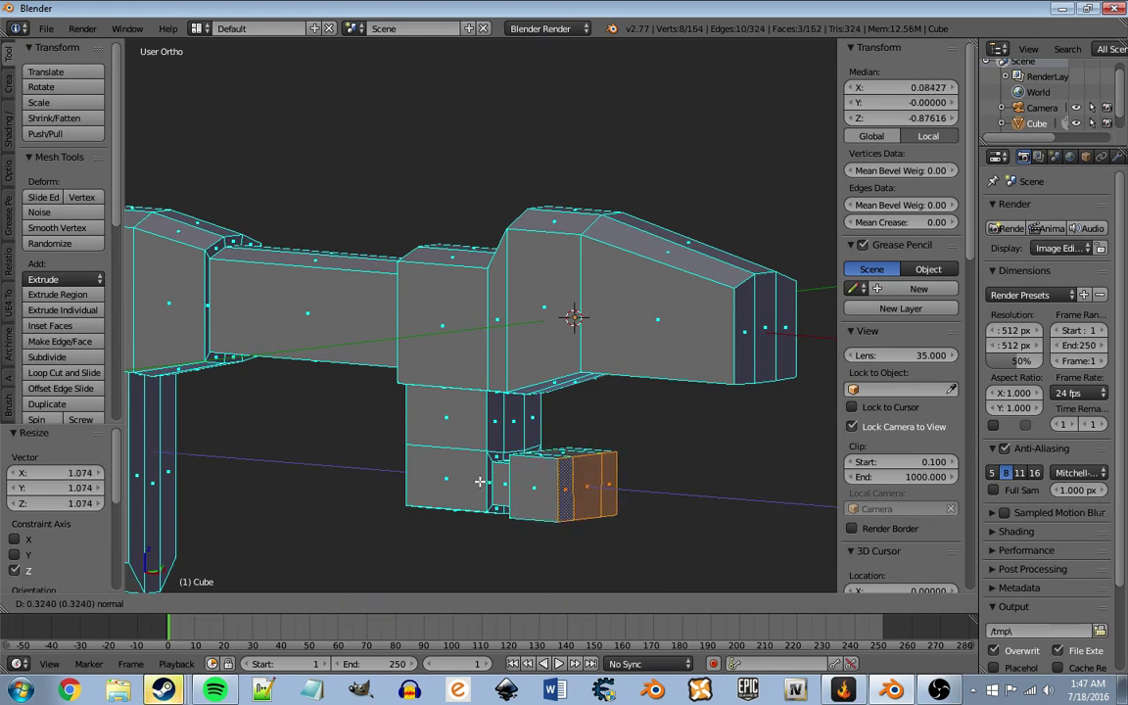
click(541, 478)
scroll(521, 460, down, 5)
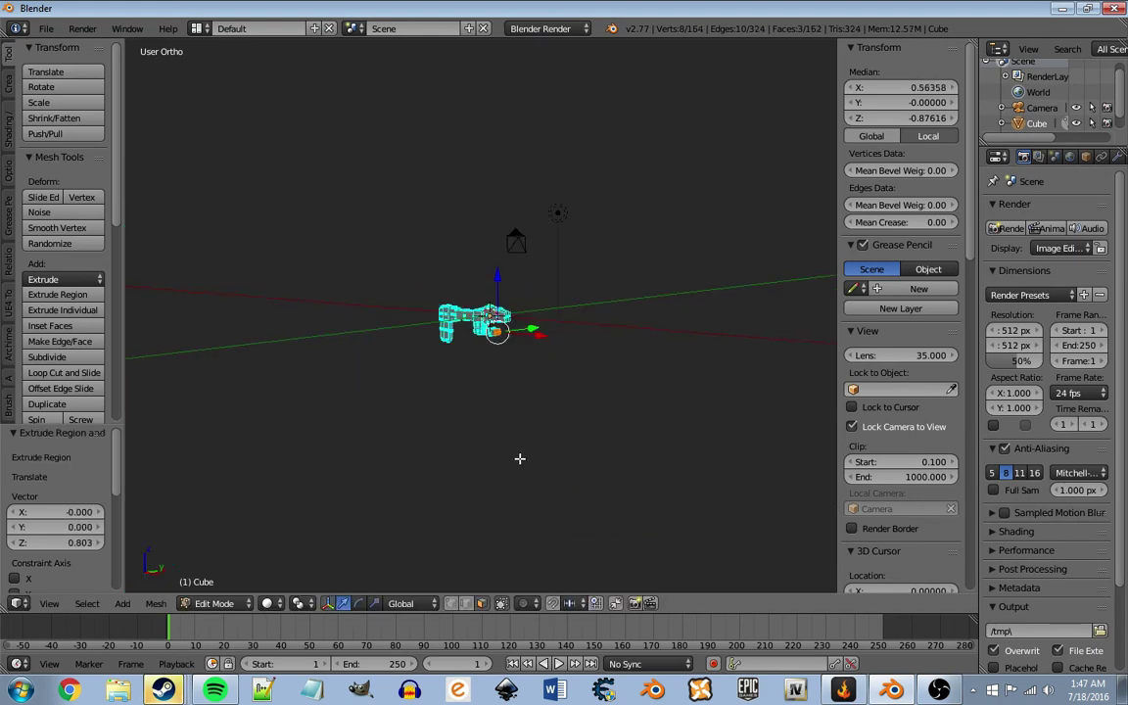
middle_drag(521, 460, 595, 458)
scroll(514, 458, up, 6)
mouse_move(514, 459)
middle_down()
mouse_move(593, 434)
mouse_move(587, 457)
middle_up()
scroll(588, 457, up, 2)
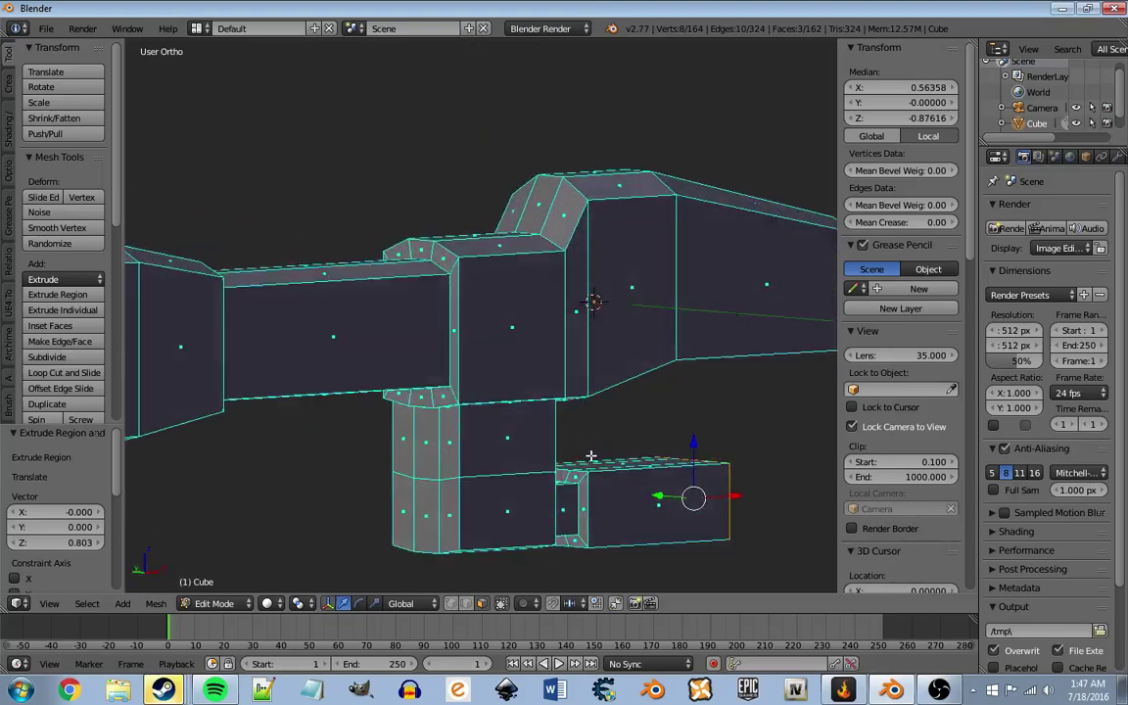
scroll(588, 458, down, 3)
scroll(588, 457, down, 4)
scroll(588, 458, up, 6)
scroll(588, 458, down, 3)
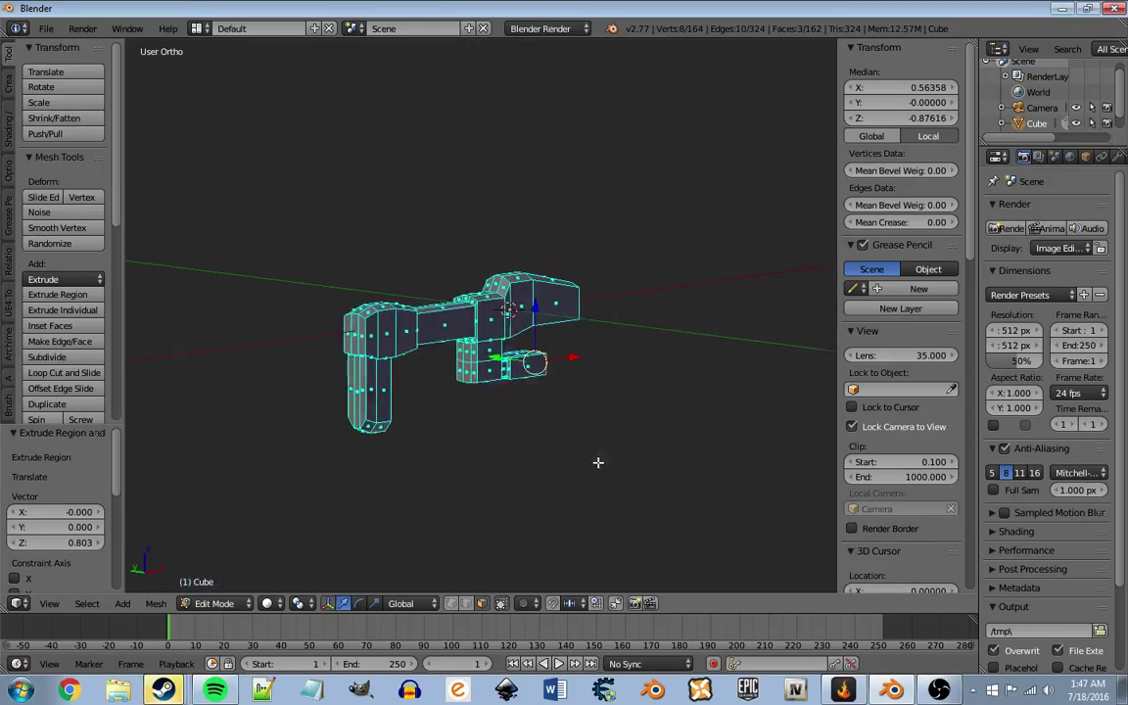
scroll(599, 534, up, 5)
middle_drag(600, 534, 599, 490)
scroll(599, 479, down, 2)
scroll(599, 479, up, 3)
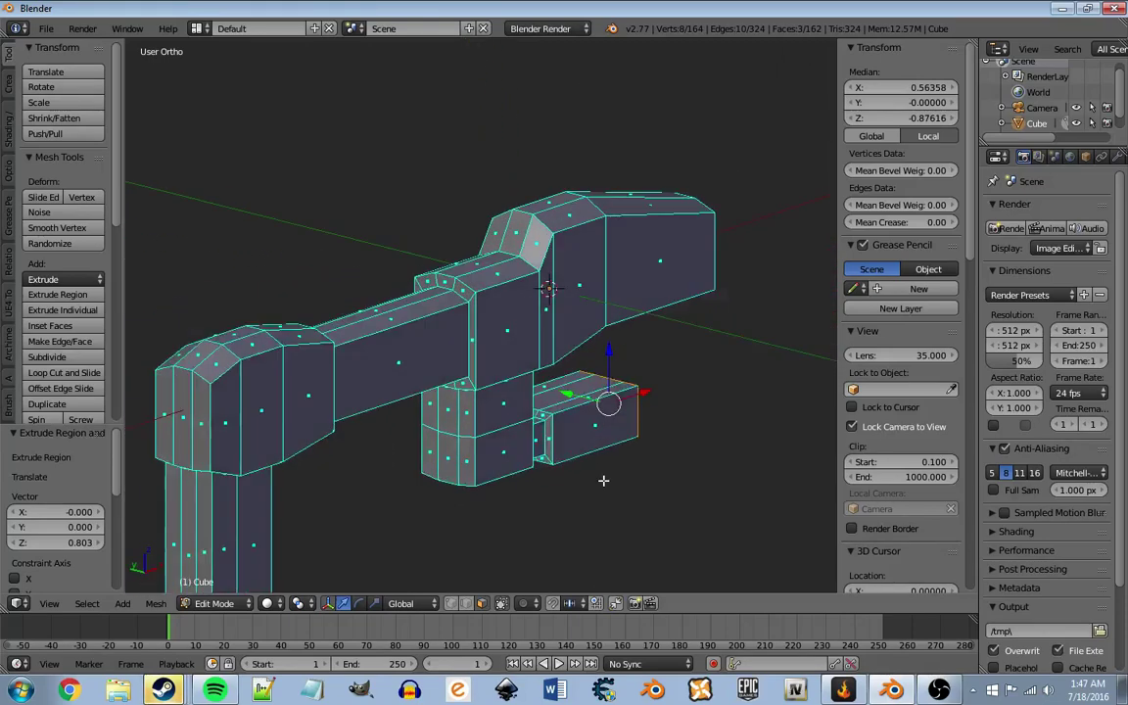
scroll(596, 472, down, 1)
Step: Extrude the lower box's end face into a long leftward section, shrunk vertically to 0.517 and raised 0.085
right_click(448, 415)
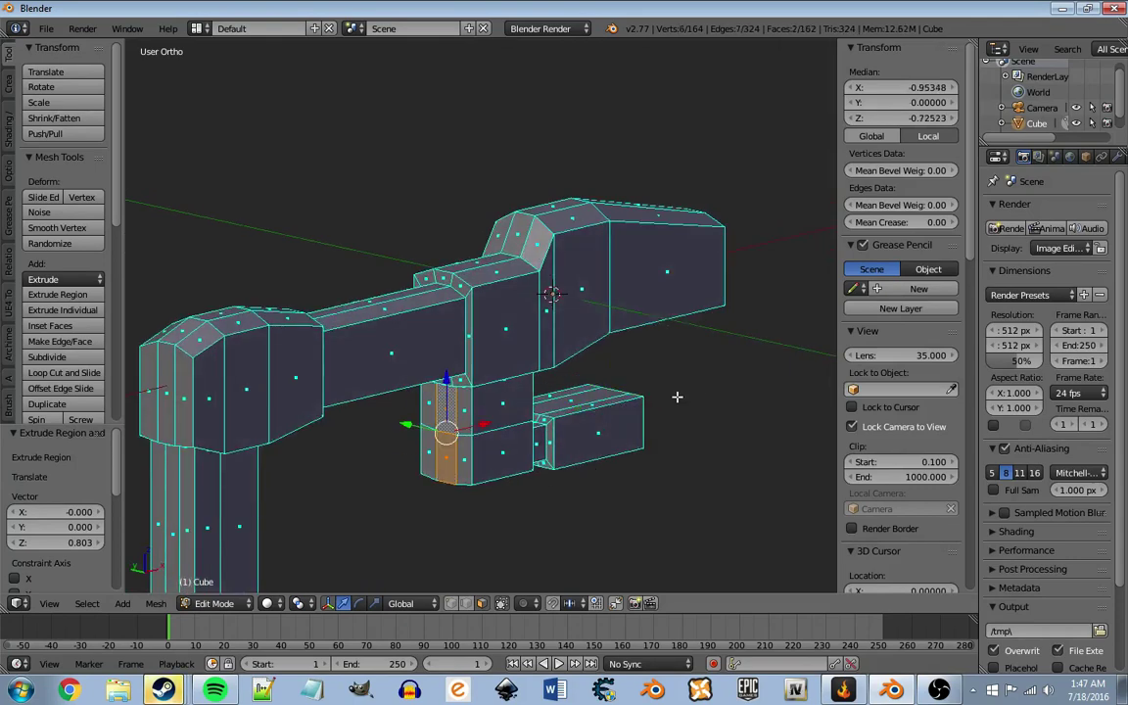
key(e)
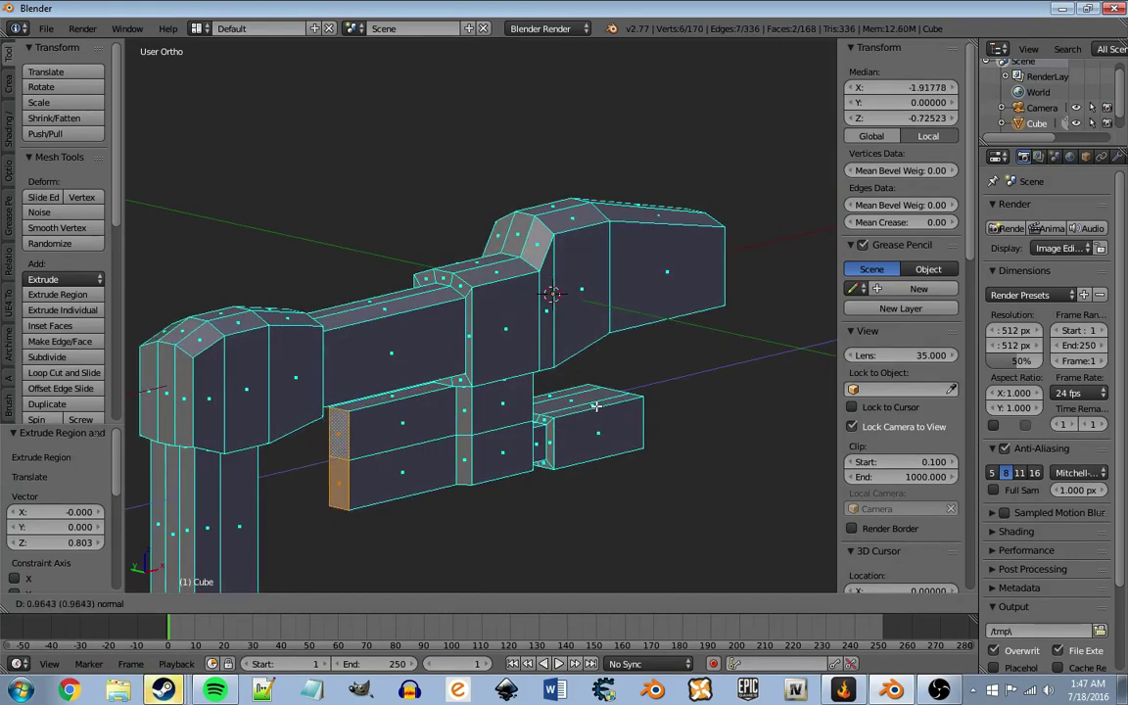
click(682, 404)
key(s)
key(z)
click(454, 426)
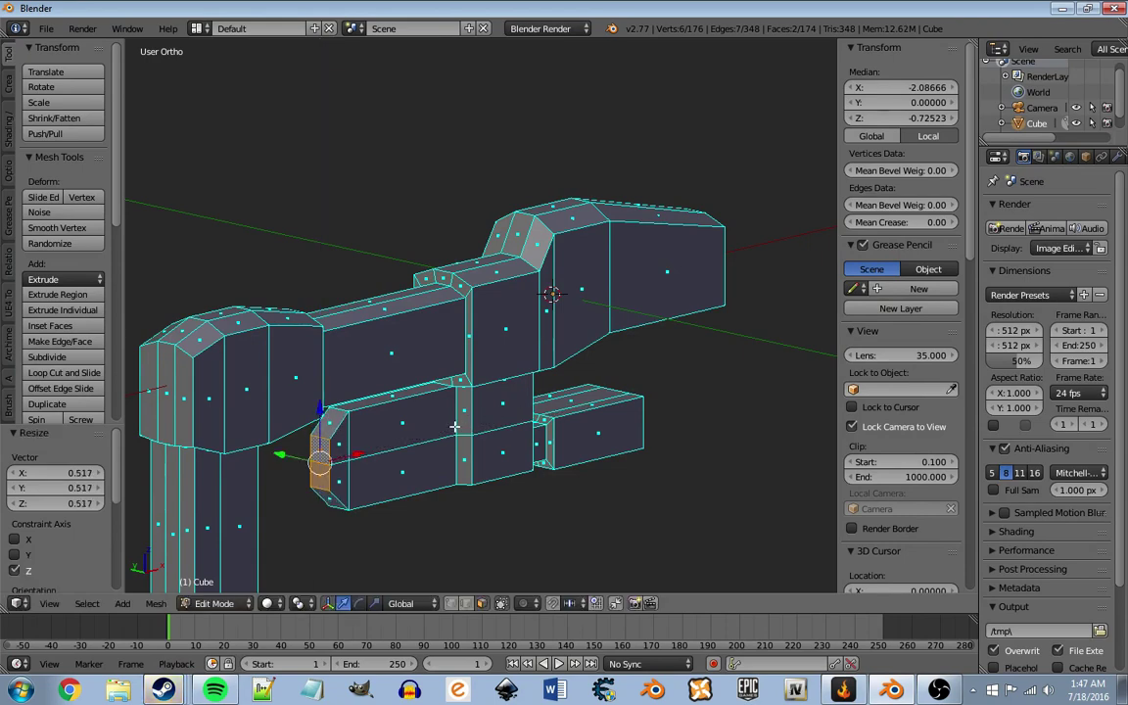
key(g)
key(z)
click(392, 422)
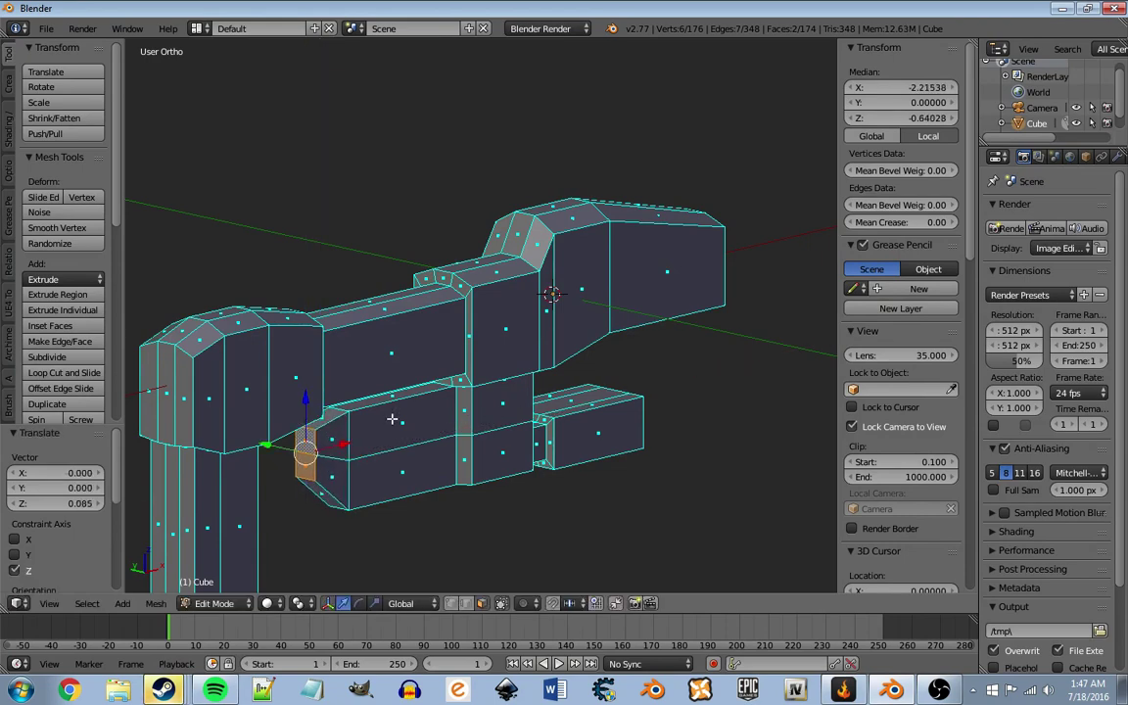
Step: Select the new section's front faces for insetting
middle_drag(392, 421, 422, 415)
shift+right_click(391, 455)
middle_drag(392, 456, 558, 440)
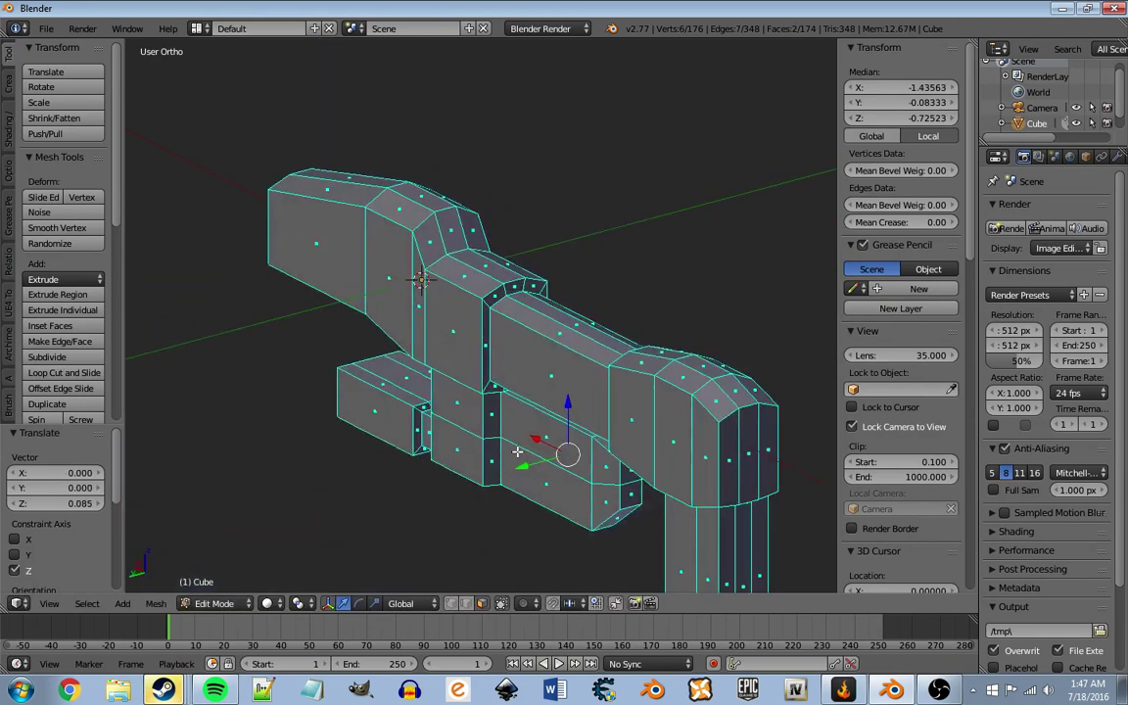
shift+right_click(534, 416)
Step: Inset the selected front faces and delete them to open a hole through the section
key(i)
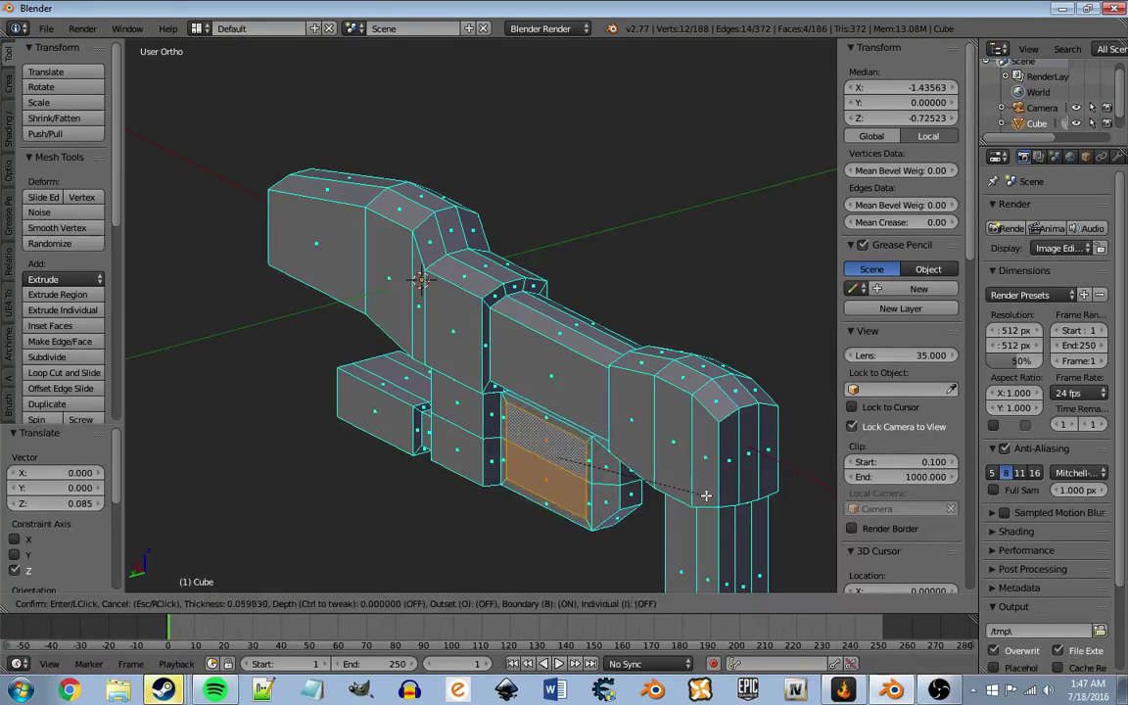
click(703, 493)
key(x)
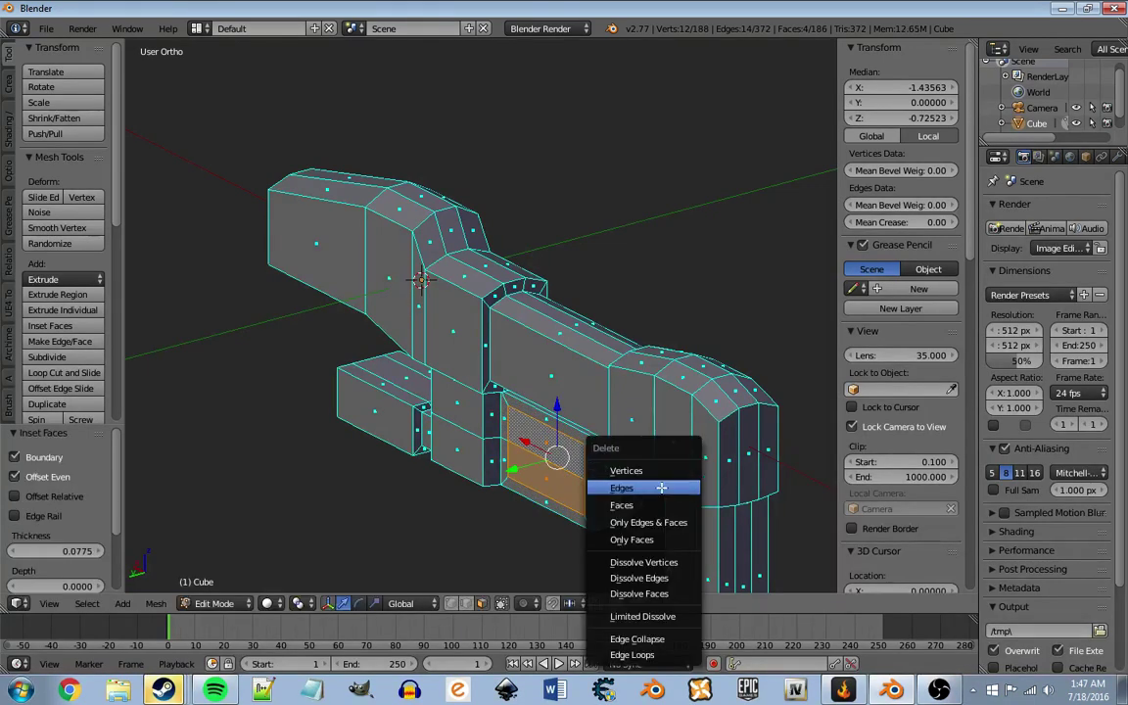
click(656, 504)
Step: Add a centred two-cut edge loop and another loop above the hole, then select the hole's bottom edges
key(ctrl+r)
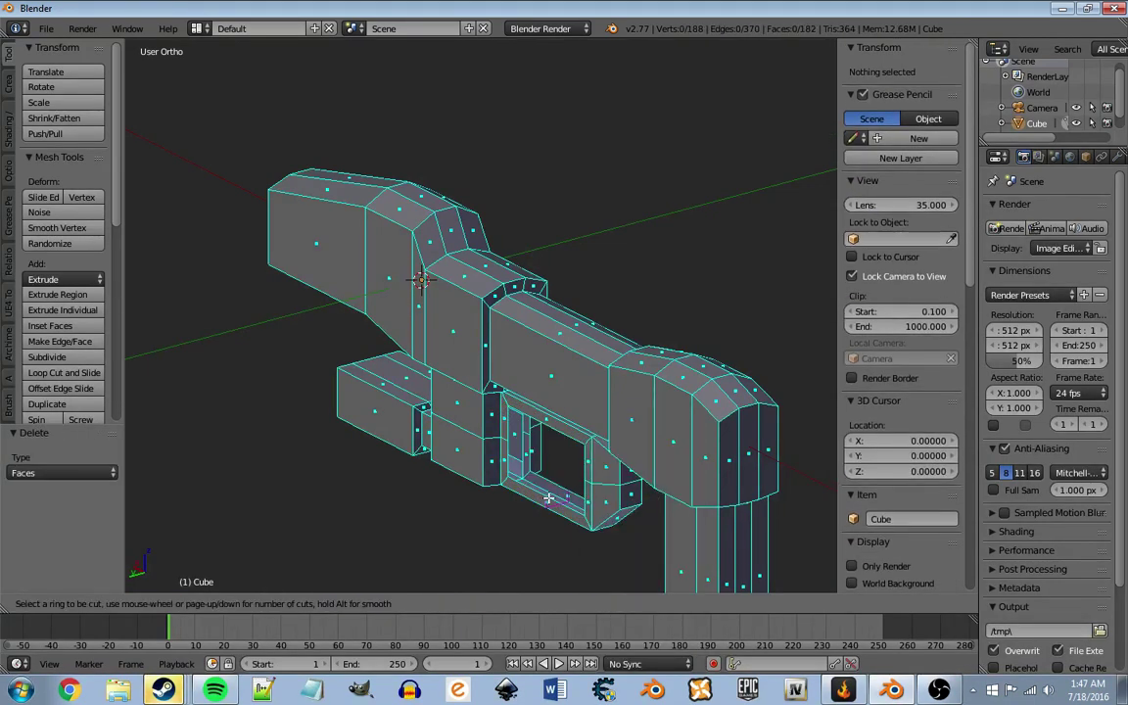
scroll(549, 497, up, 1)
click(549, 497)
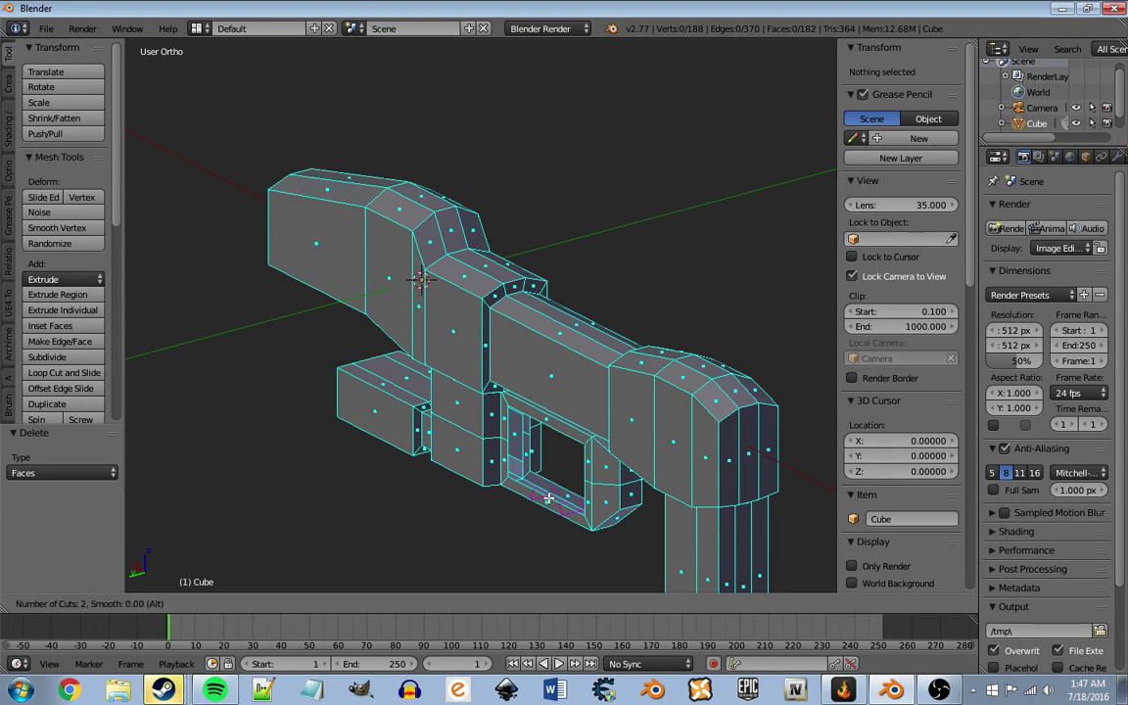
right_click(550, 497)
middle_drag(550, 498, 602, 414)
key(ctrl+r)
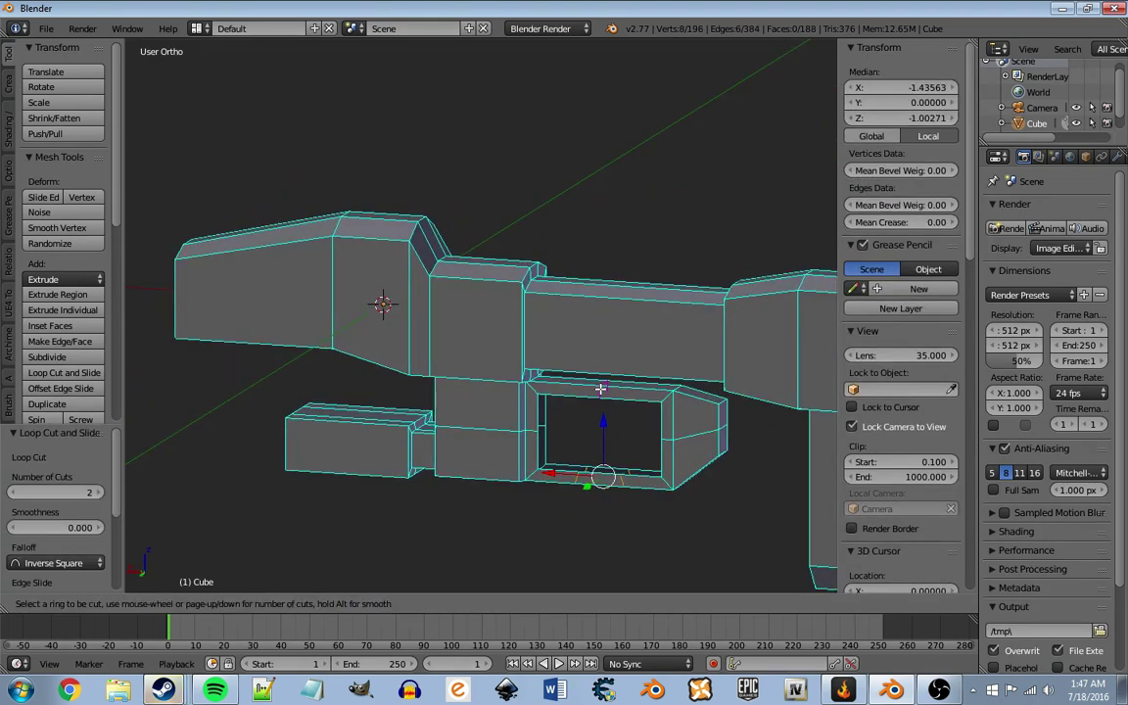
click(600, 392)
click(601, 397)
scroll(598, 449, up, 2)
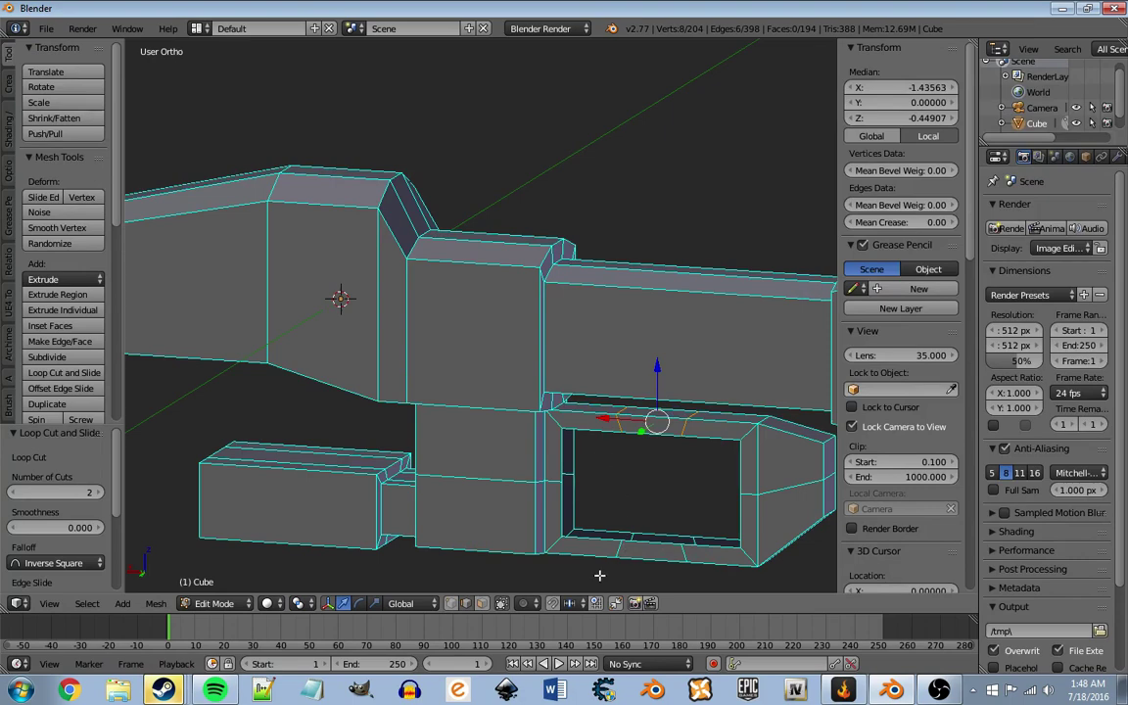
mouse_move(599, 575)
middle_down()
mouse_move(546, 559)
mouse_move(614, 502)
middle_up()
right_click(580, 492)
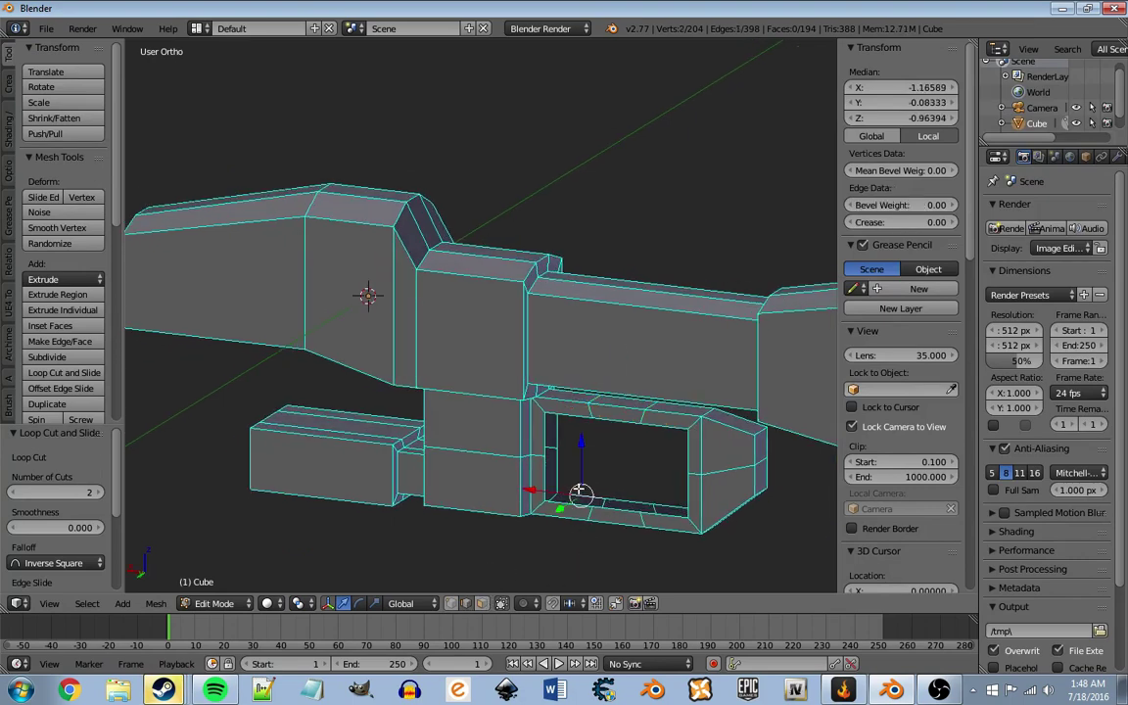
shift+right_click(629, 502)
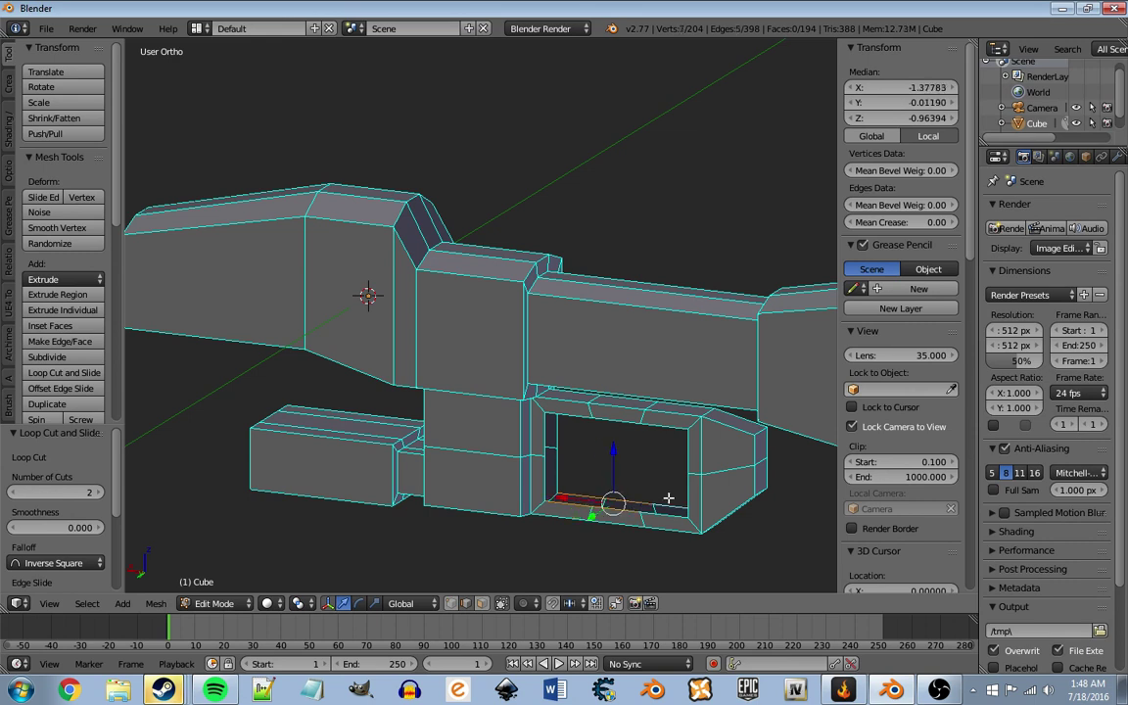
Step: Fill faces between the selected edges along the bottom of the hole
key(f)
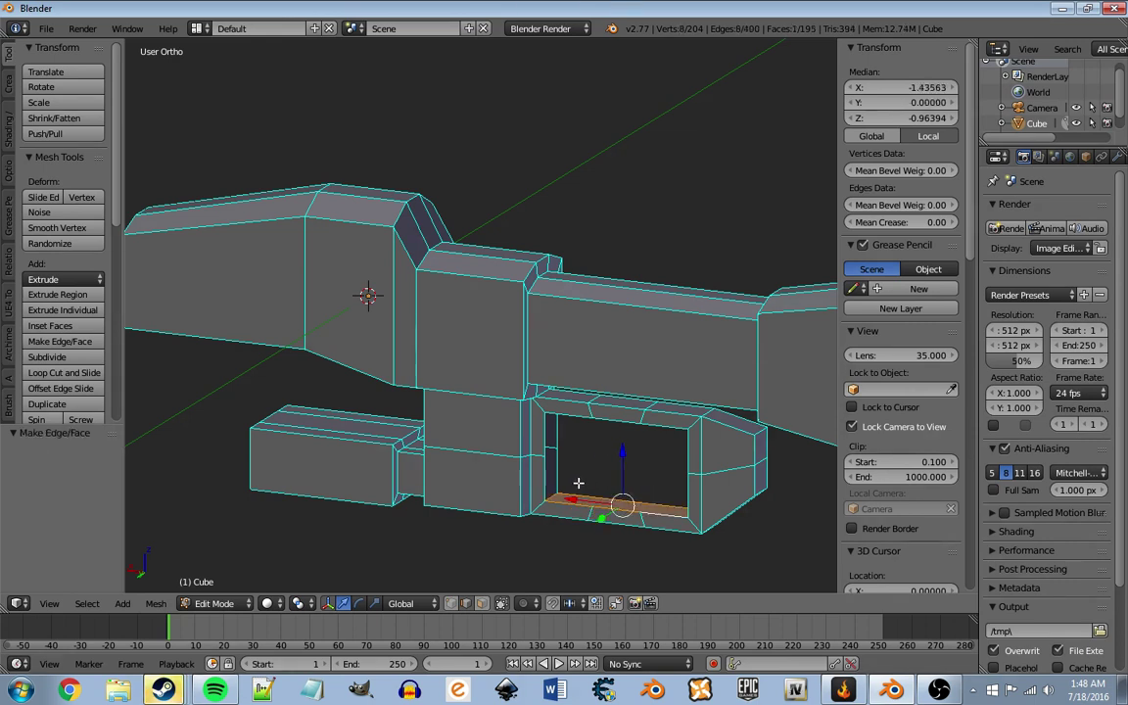
right_click(542, 477)
alt+right_click(588, 482)
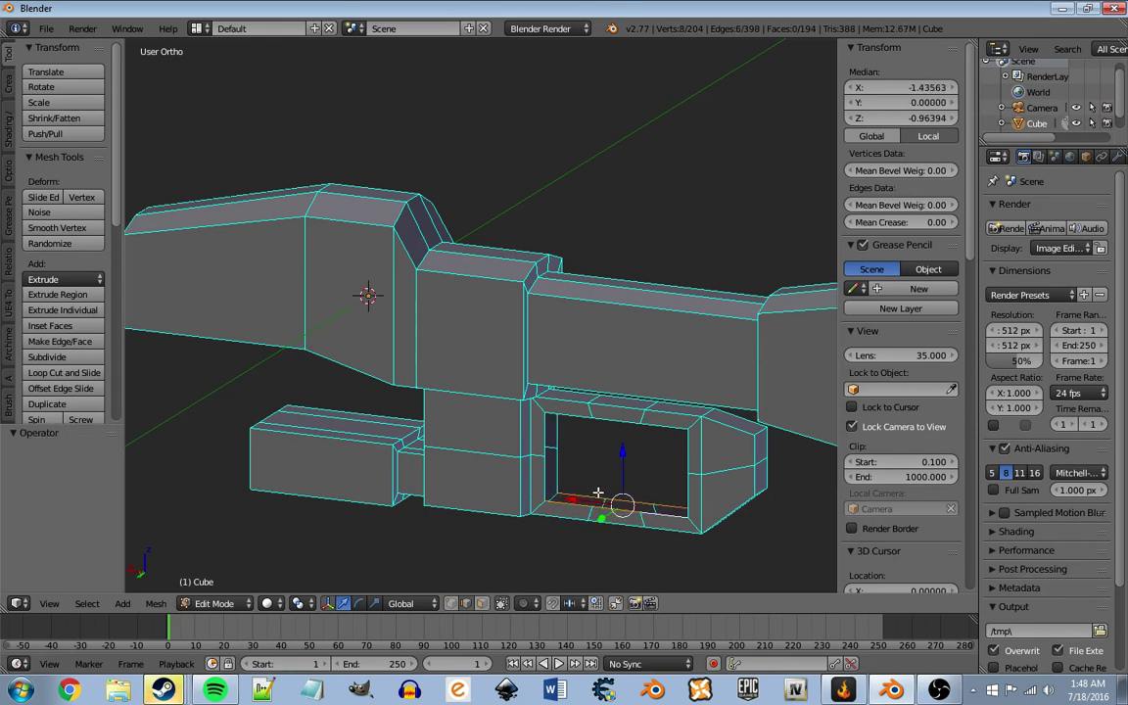
alt+right_click(593, 506)
key(f)
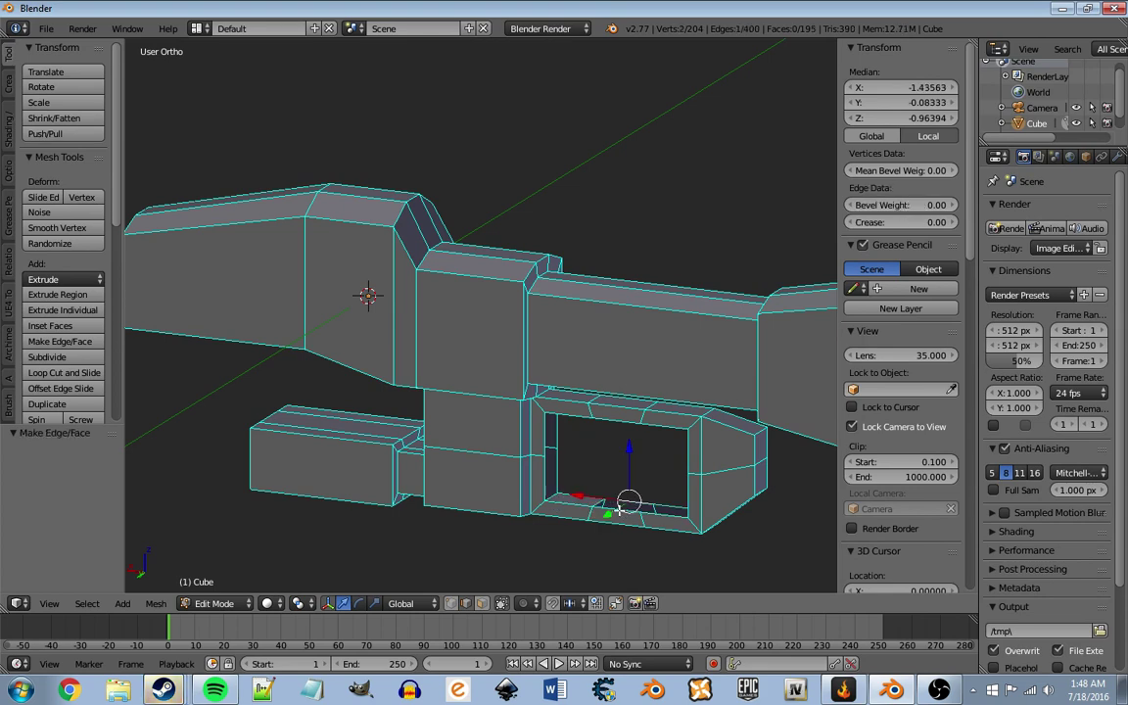
key(shift+f)
key(Escape)
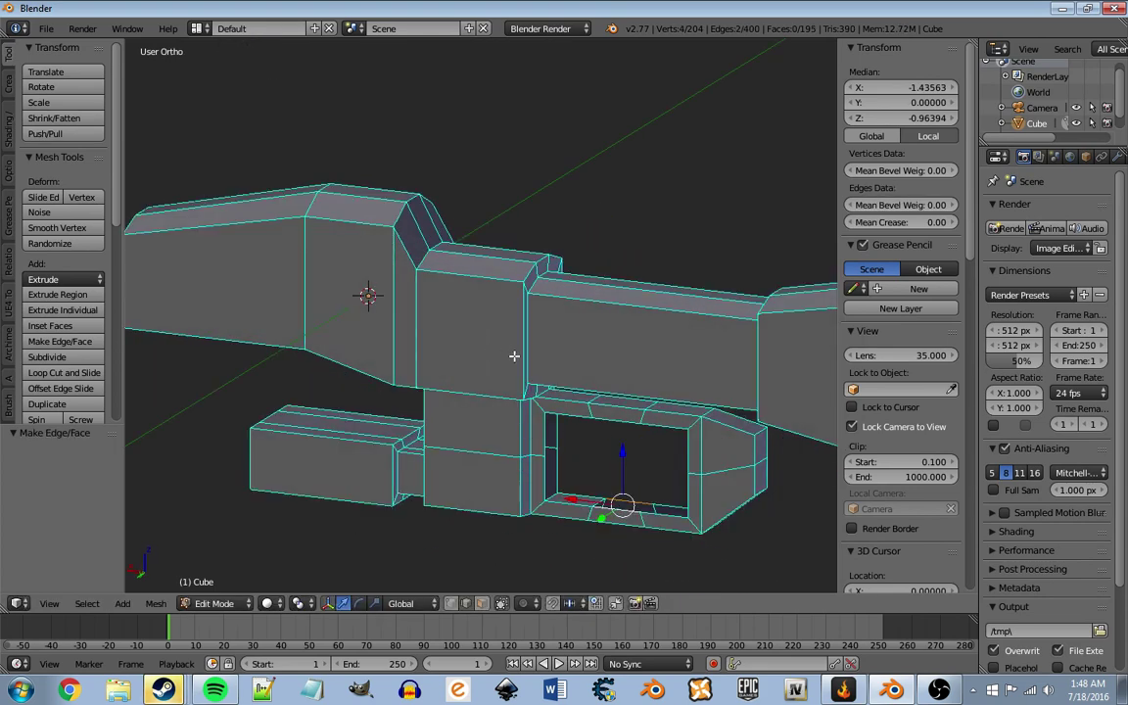
Step: Select more edges around the hole's bottom, left side and top to close the remaining walls
alt+right_click(671, 507)
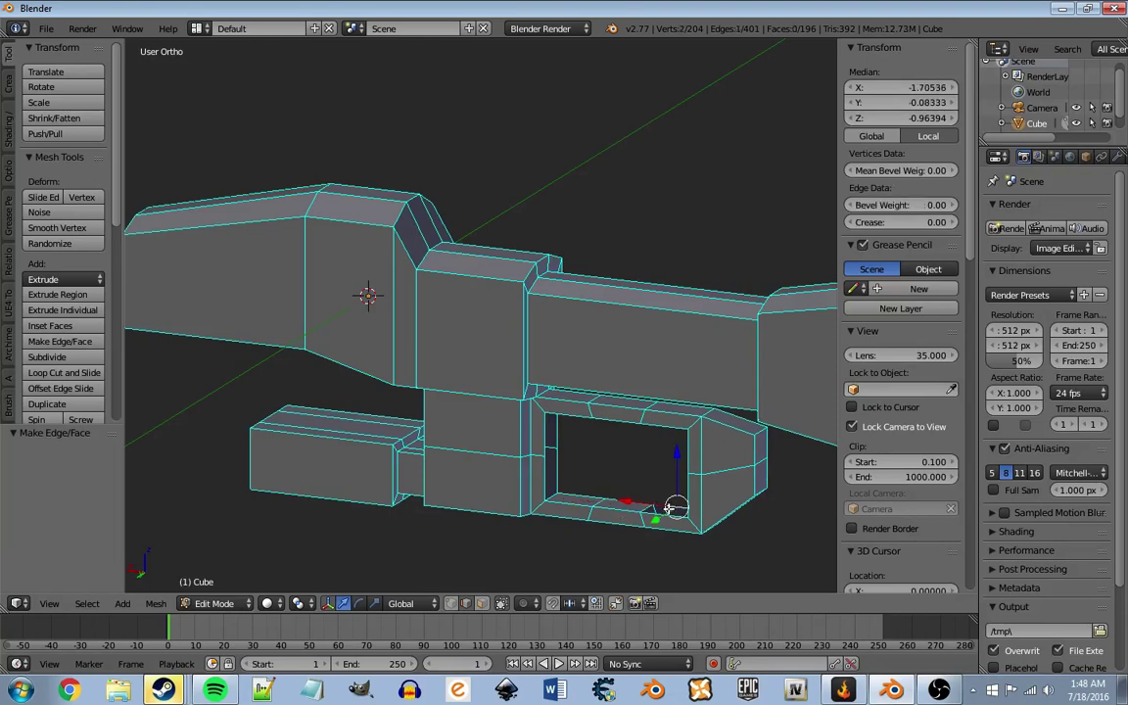
right_click(544, 472)
shift+right_click(554, 436)
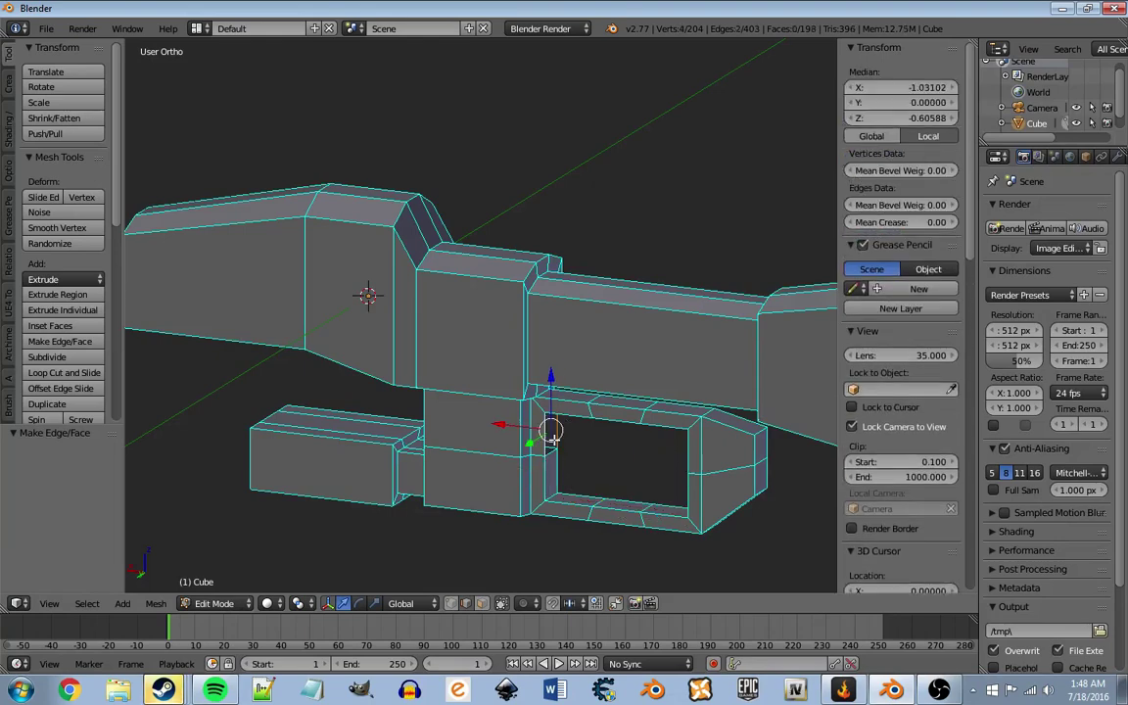
middle_drag(553, 437, 578, 390)
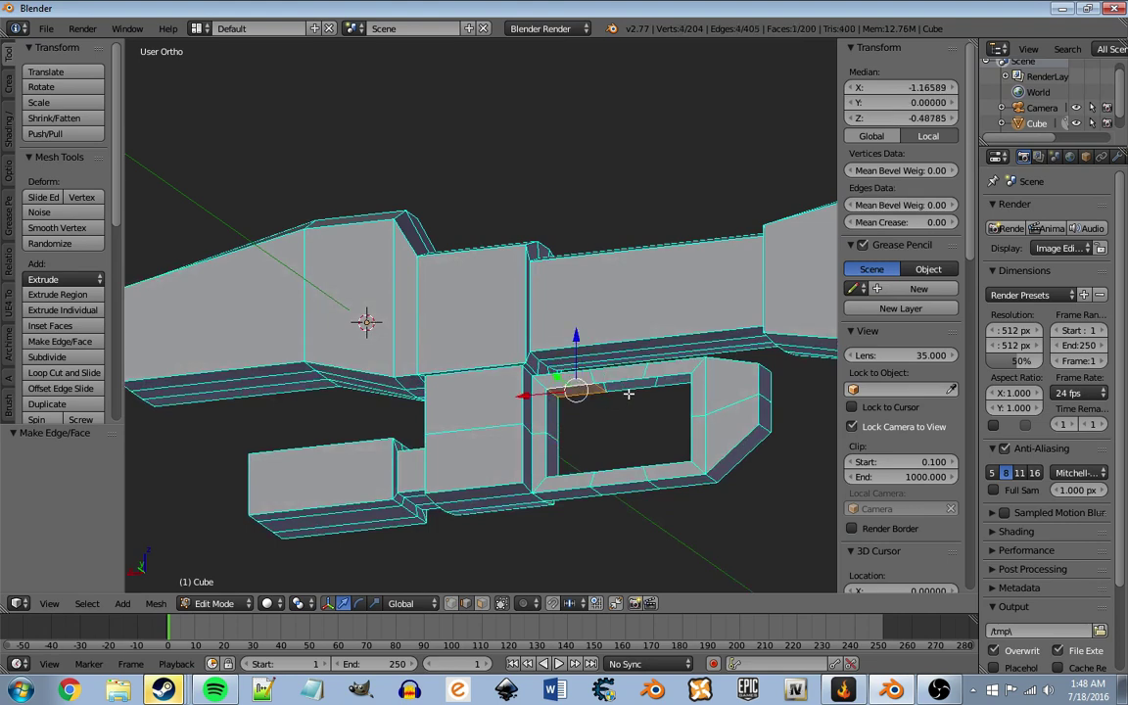
alt+right_click(623, 381)
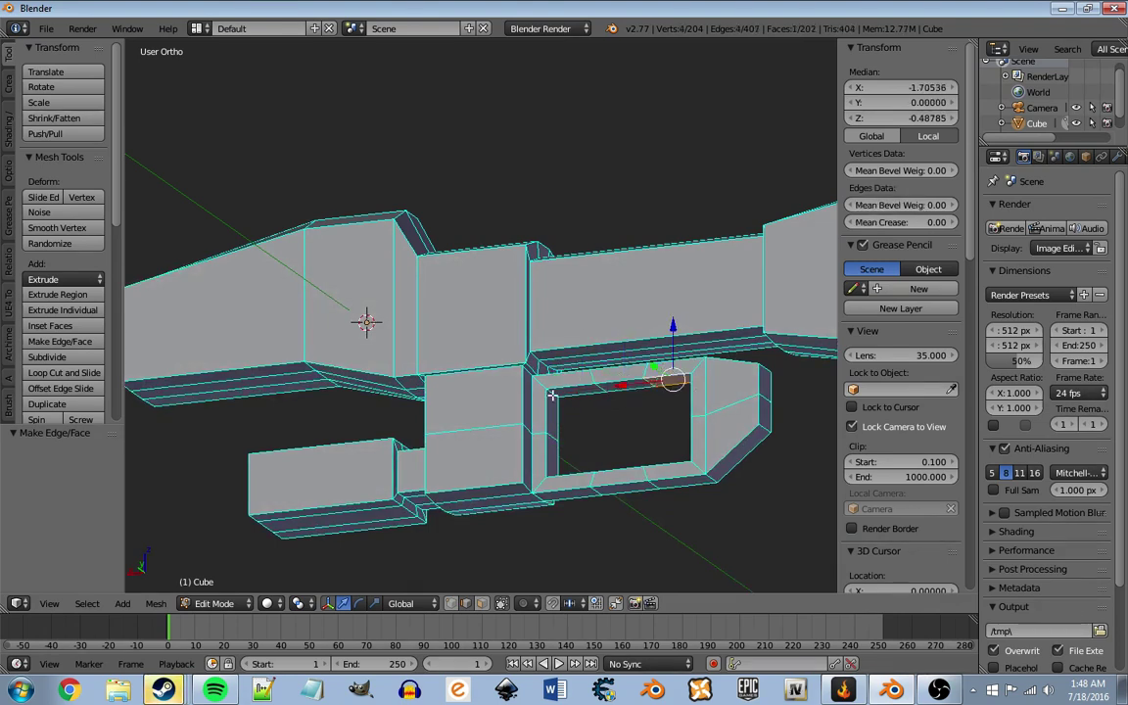
middle_drag(552, 395, 629, 434)
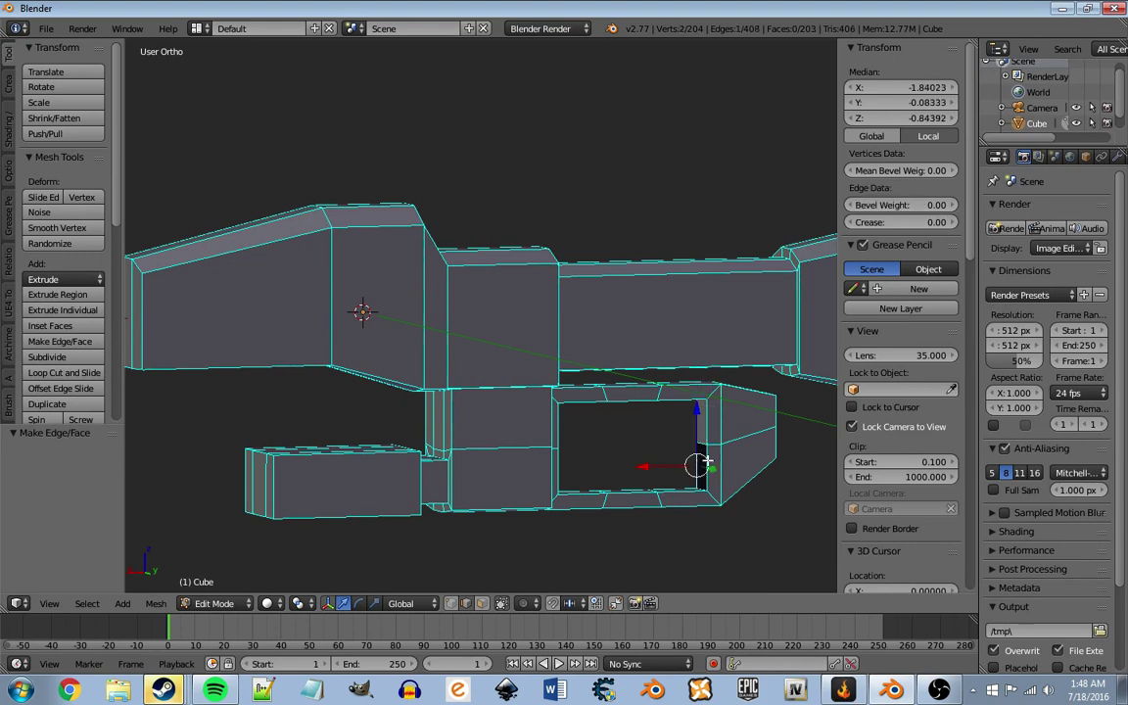
mouse_move(707, 460)
middle_down()
mouse_move(637, 446)
mouse_move(663, 509)
mouse_move(541, 427)
mouse_move(526, 461)
mouse_move(559, 440)
mouse_move(569, 461)
mouse_move(549, 443)
mouse_move(554, 468)
mouse_move(559, 450)
mouse_move(529, 440)
mouse_move(534, 396)
mouse_move(520, 413)
mouse_move(433, 415)
mouse_move(582, 422)
mouse_move(648, 500)
middle_up()
shift+right_click(634, 412)
middle_drag(632, 433, 421, 518)
shift+right_click(422, 518)
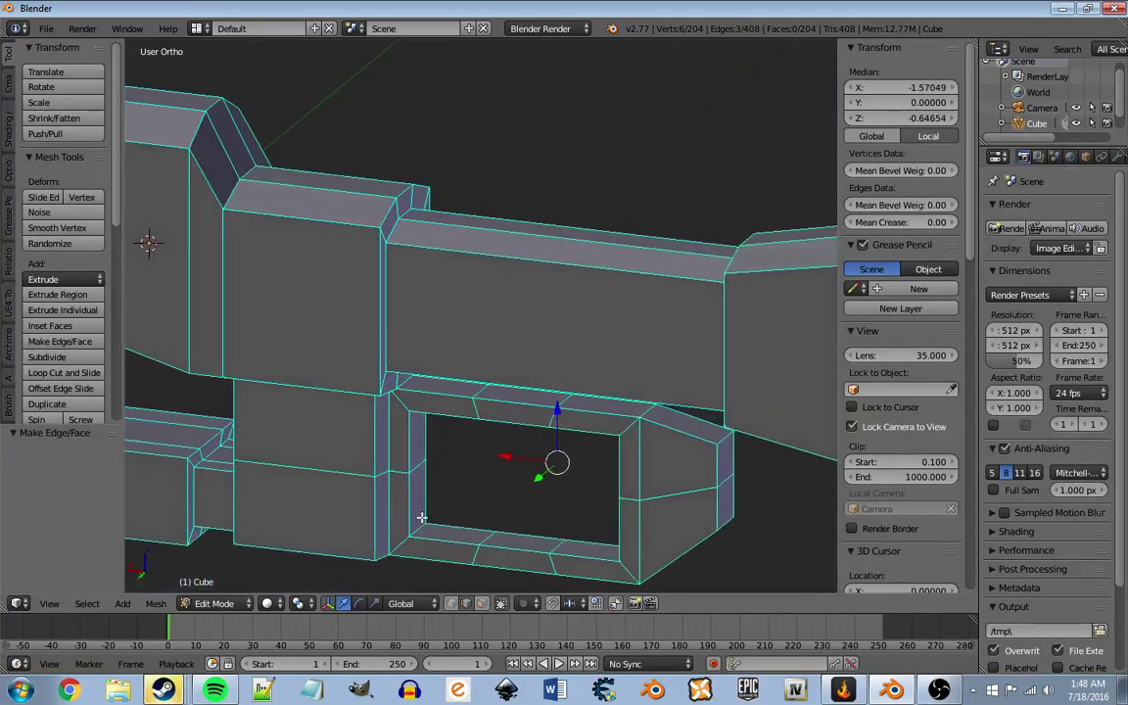
Step: Squash the hole's rim vertically and frame the whole model in view
key(s)
key(z)
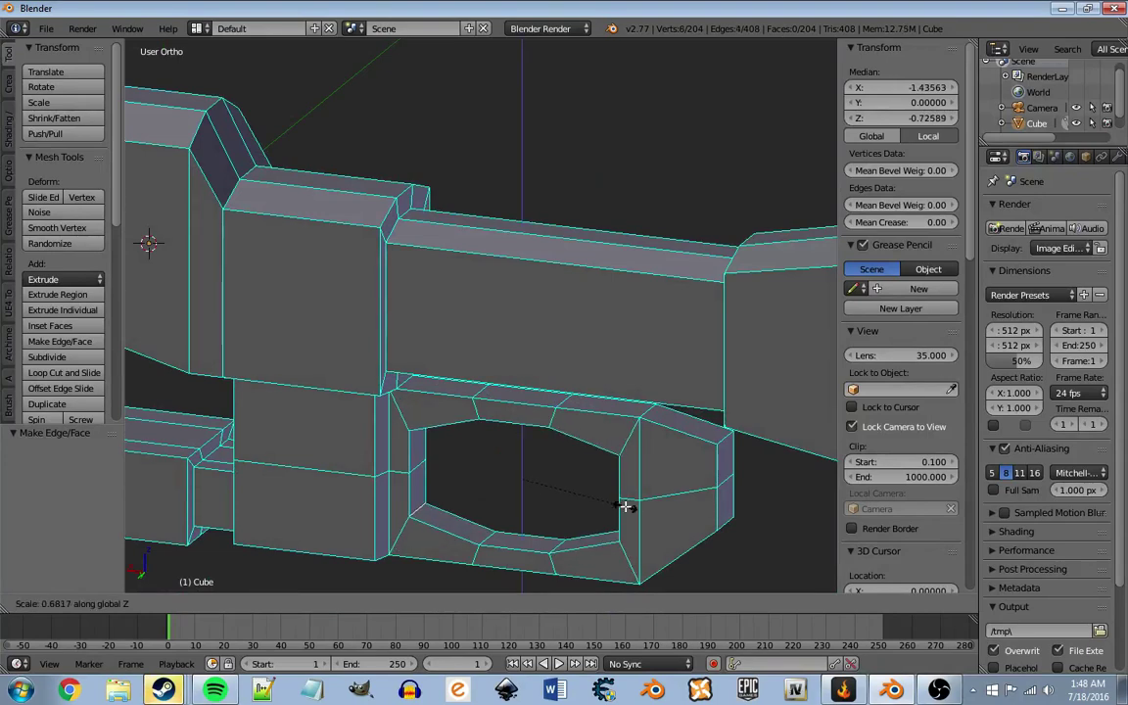
click(605, 501)
key(Home)
scroll(588, 500, up, 8)
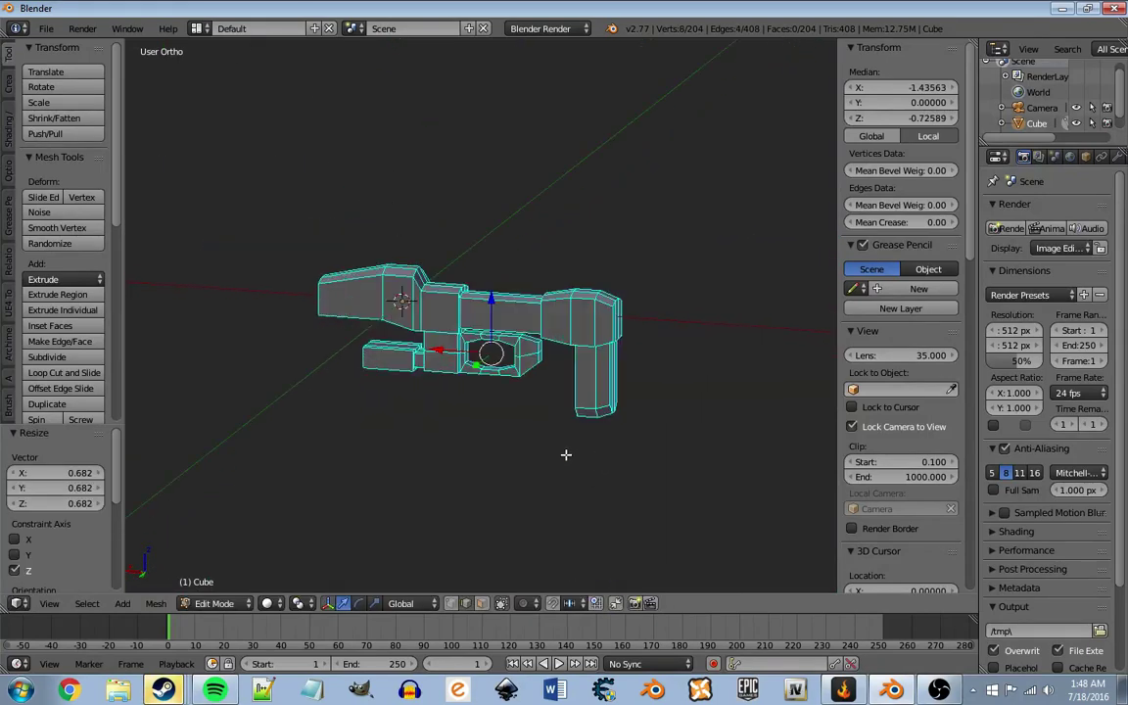
scroll(588, 436, up, 3)
scroll(588, 416, up, 5)
scroll(605, 455, down, 3)
middle_drag(604, 455, 599, 534)
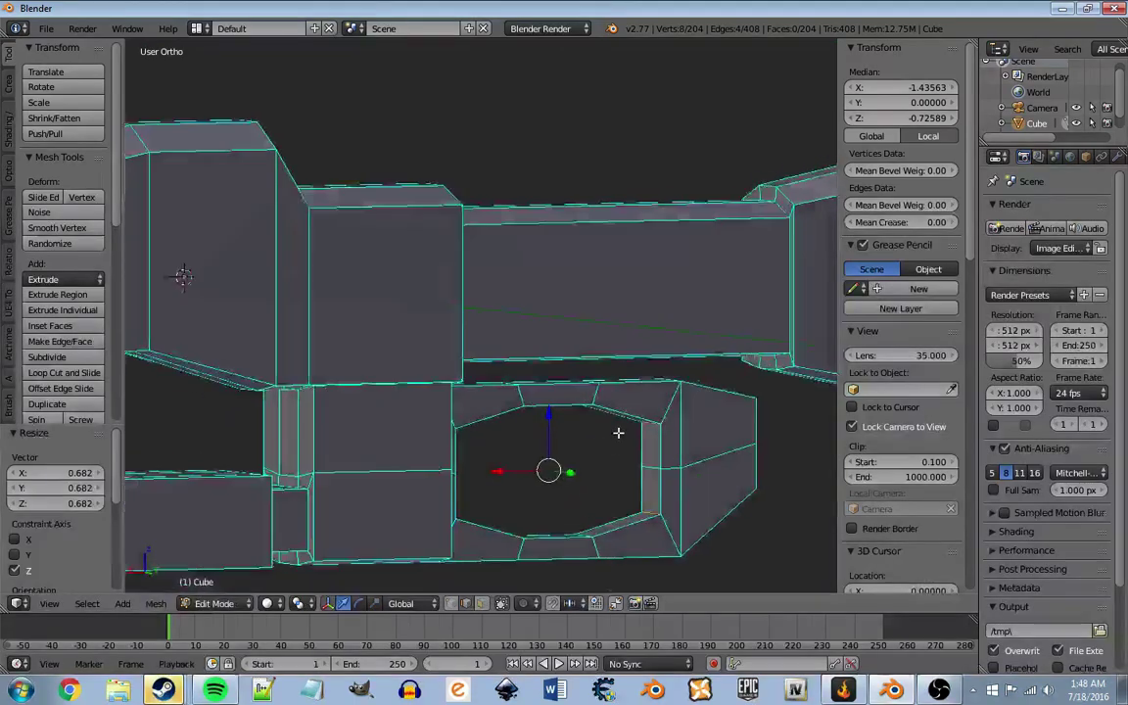
scroll(600, 533, up, 2)
Step: Extrude a face strip inside the hole, shrink it, push it out 0.075 and shift it along X
click(481, 602)
click(651, 461)
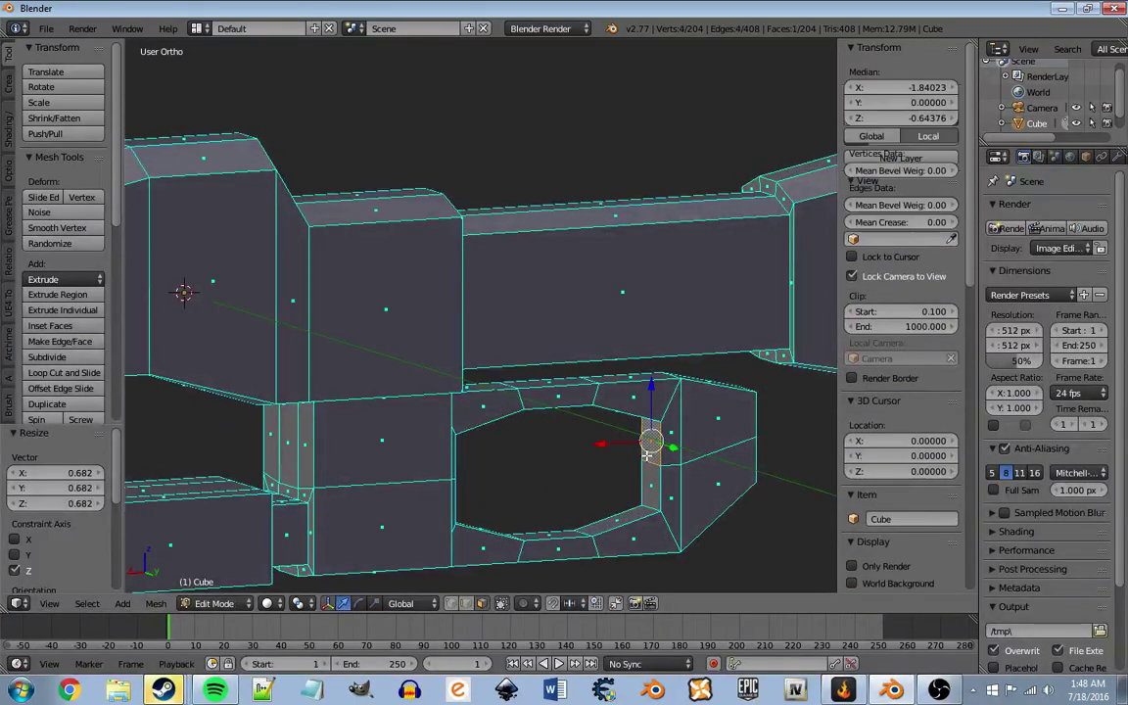
key(e)
right_click(786, 526)
key(s)
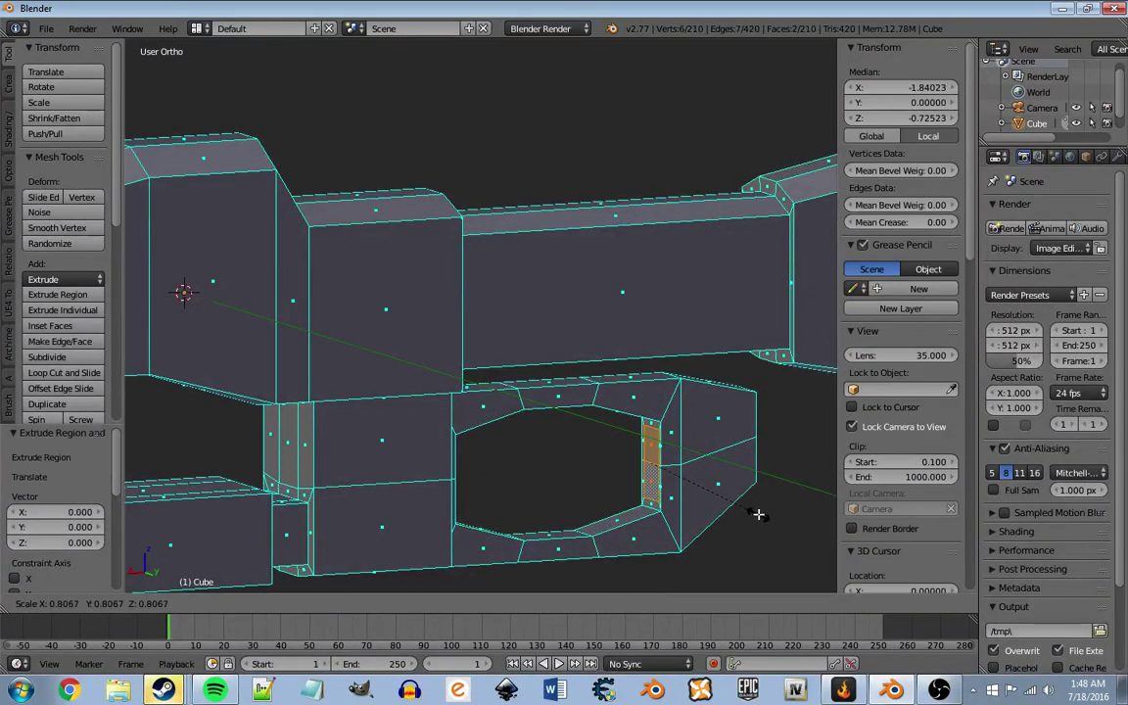
click(774, 511)
key(e)
click(769, 511)
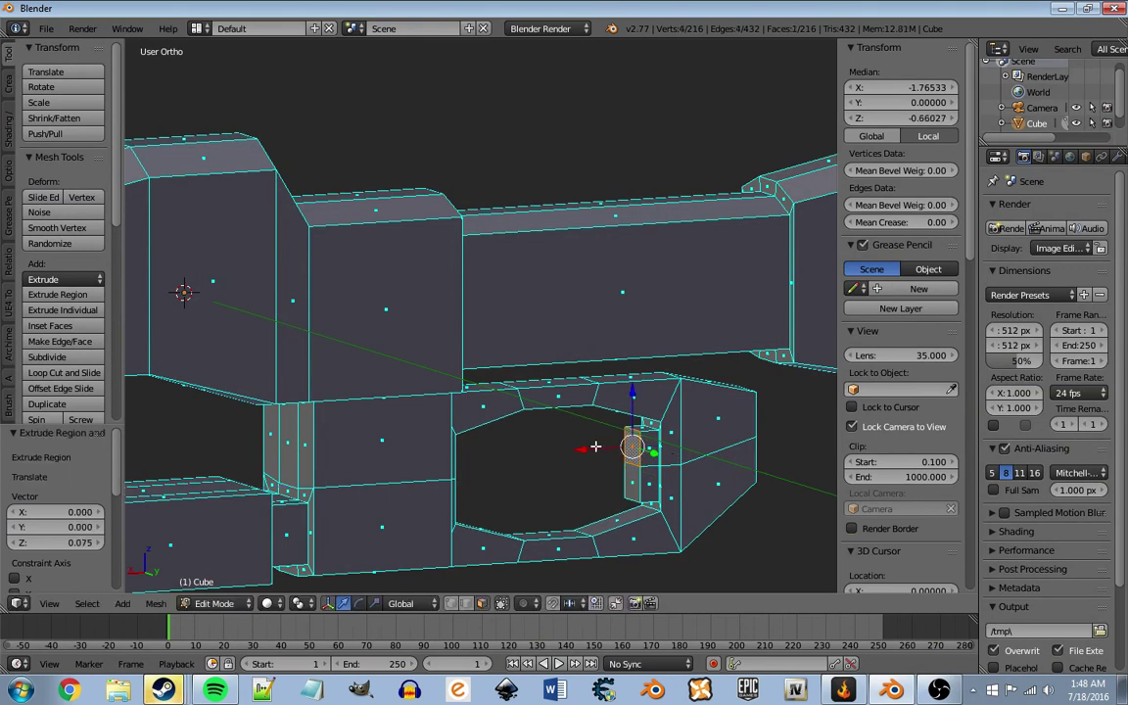
drag(596, 446, 711, 461)
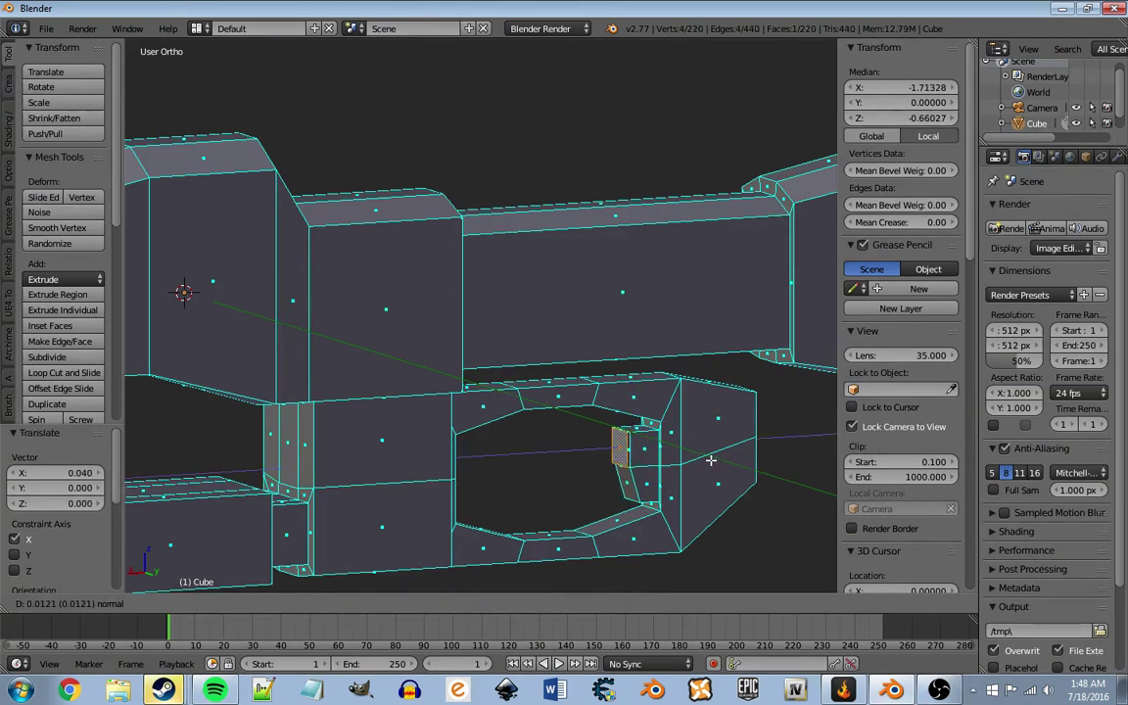
click(709, 458)
Step: Enlarge the trigger face slightly and extrude it outward to form the trigger
key(s)
click(720, 462)
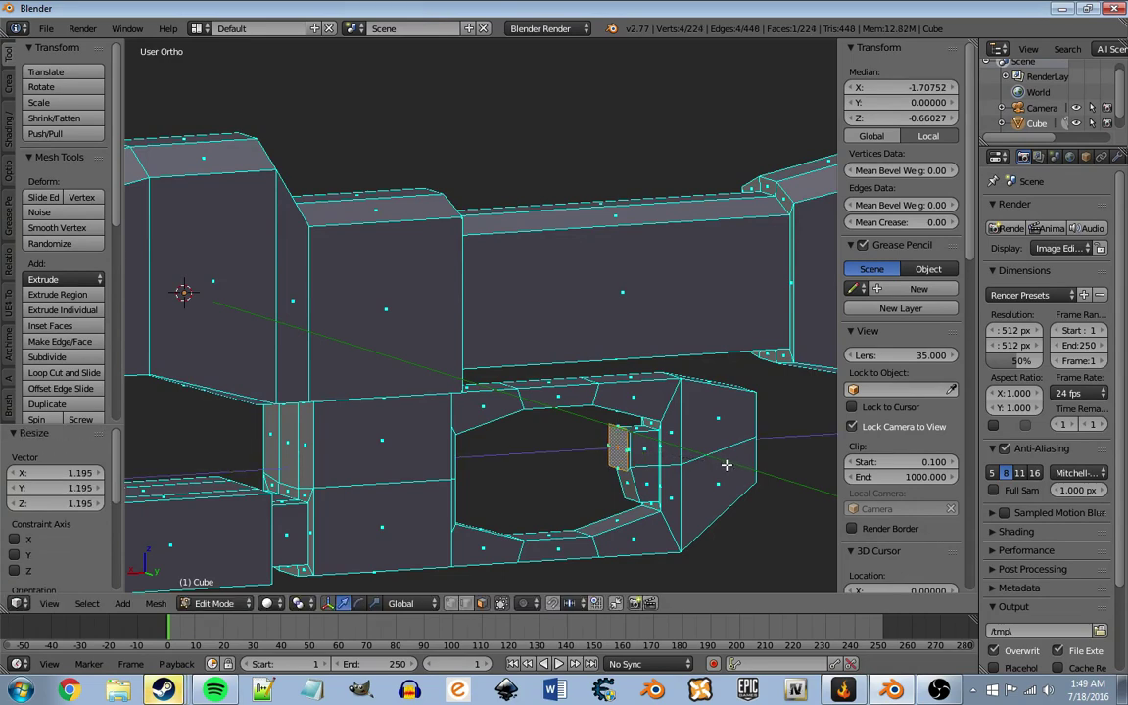
key(e)
click(721, 466)
Step: Inspect the solid gun, then raise the grip's whole bottom edge slightly in edit mode
key(Tab)
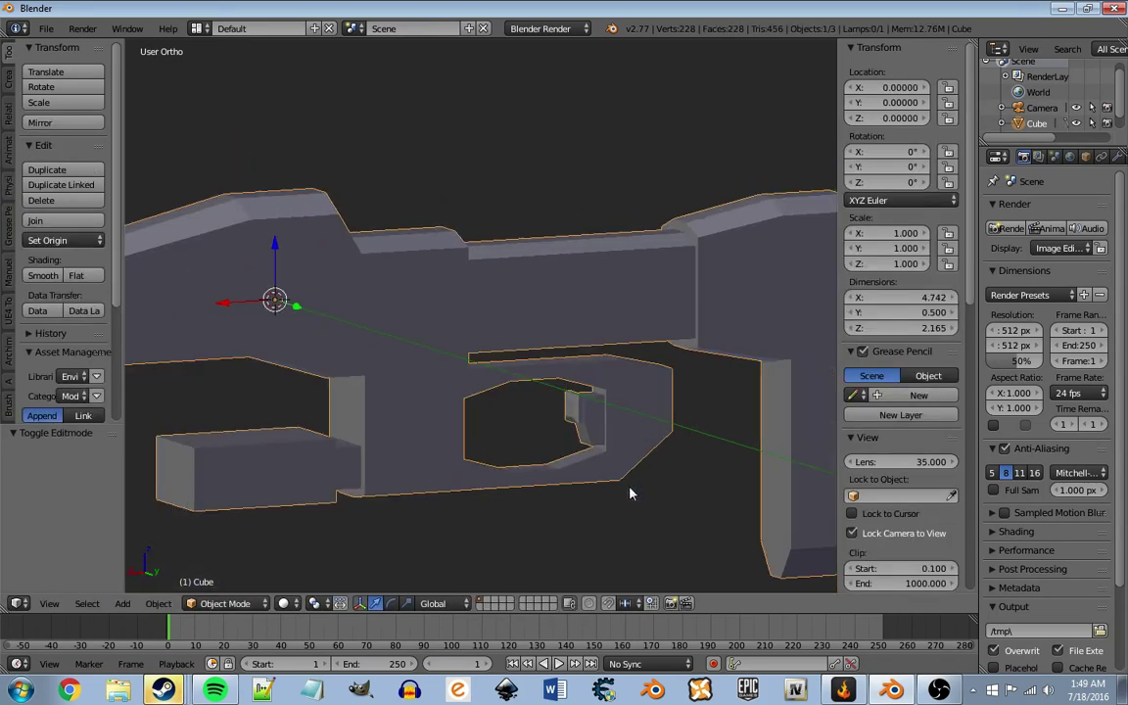
mouse_move(630, 491)
middle_down()
mouse_move(570, 491)
mouse_move(813, 468)
mouse_move(202, 467)
middle_up()
scroll(570, 492, down, 3)
scroll(586, 491, up, 3)
key(Tab)
mouse_move(269, 460)
middle_down()
mouse_move(406, 361)
mouse_move(392, 353)
mouse_move(353, 380)
middle_up()
shift+right_click(411, 333)
drag(223, 458, 221, 449)
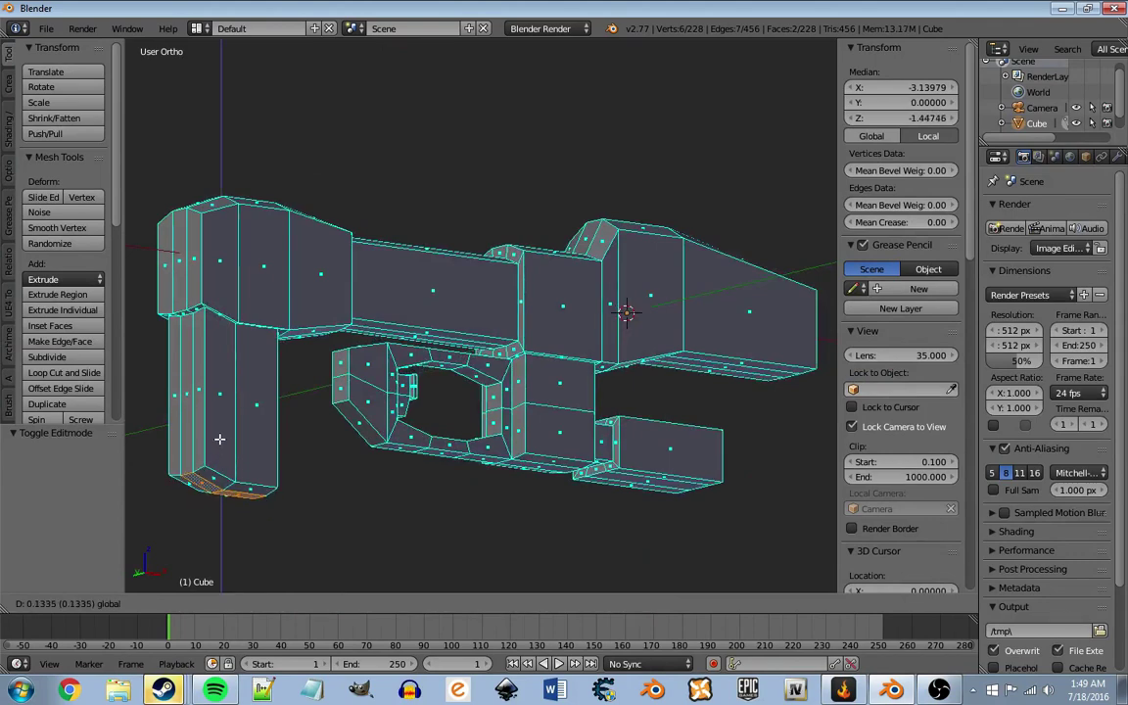
click(218, 443)
Step: Add the grip's front edge to the selection and try an X-axis move, then cancel it
middle_drag(218, 443, 273, 423)
scroll(410, 423, up, 2)
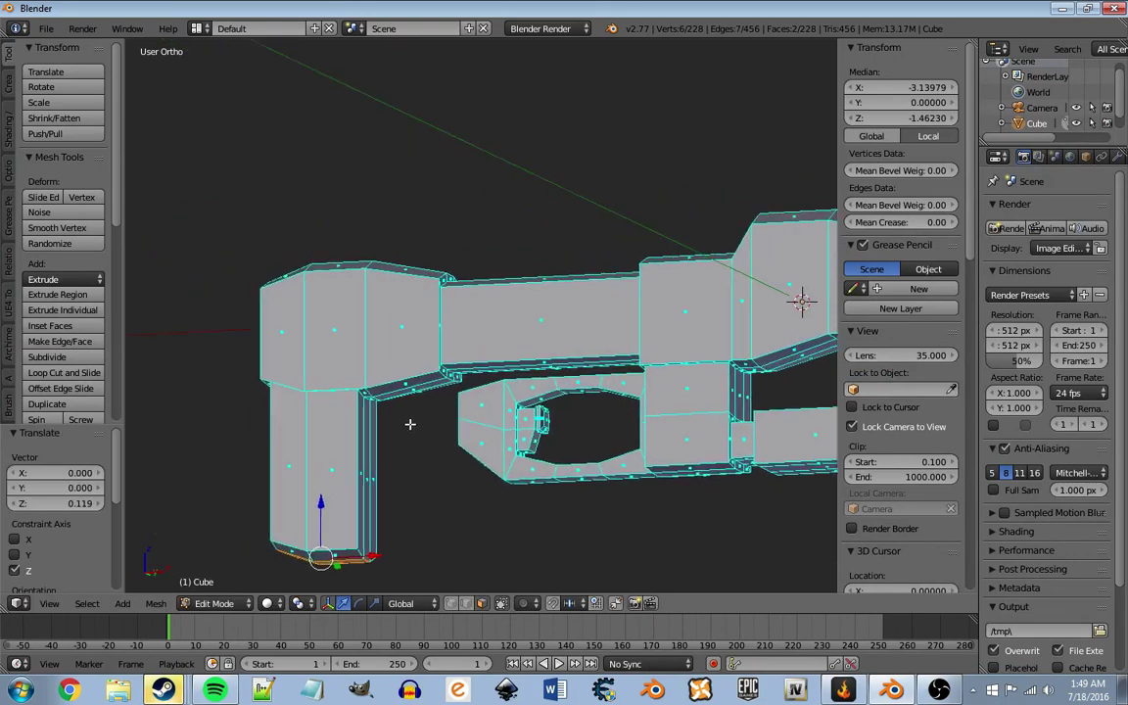
scroll(339, 345, up, 2)
mouse_move(339, 344)
middle_down()
mouse_move(385, 358)
mouse_move(395, 446)
mouse_move(398, 406)
mouse_move(459, 441)
mouse_move(514, 428)
mouse_move(318, 385)
mouse_move(816, 370)
mouse_move(409, 376)
mouse_move(325, 420)
mouse_move(247, 420)
mouse_move(165, 347)
middle_up()
mouse_move(382, 394)
middle_down()
mouse_move(360, 366)
mouse_move(307, 393)
middle_up()
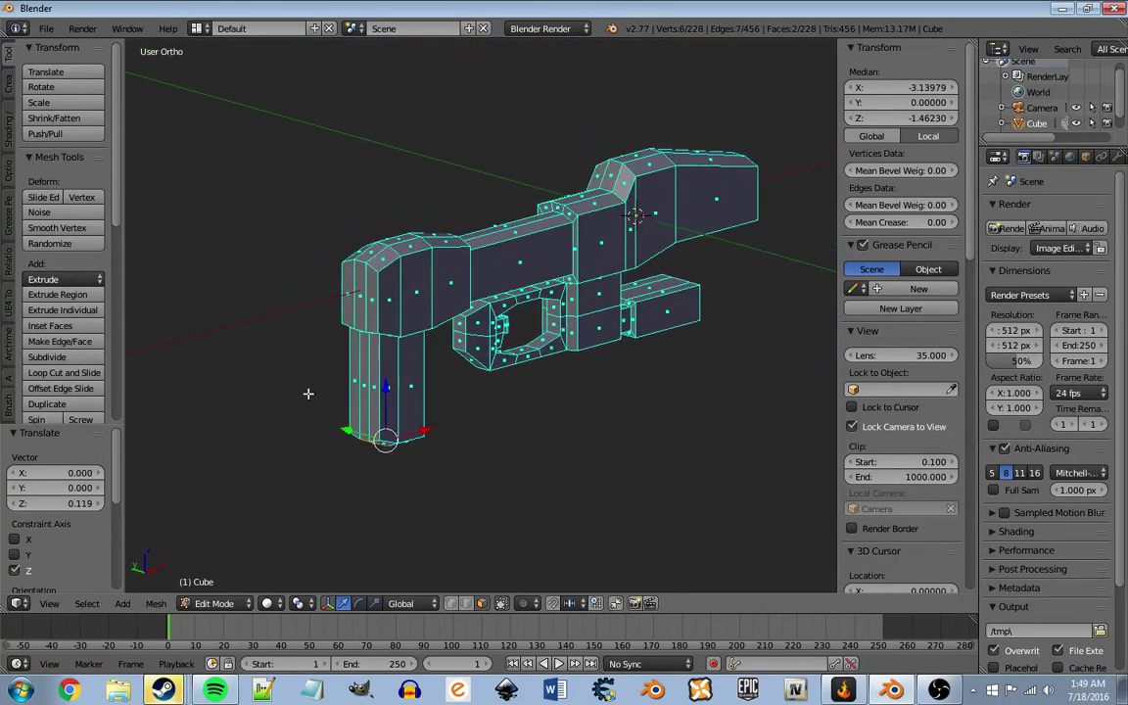
shift+right_click(378, 388)
mouse_move(378, 388)
middle_down()
mouse_move(367, 397)
mouse_move(375, 410)
mouse_move(569, 402)
middle_up()
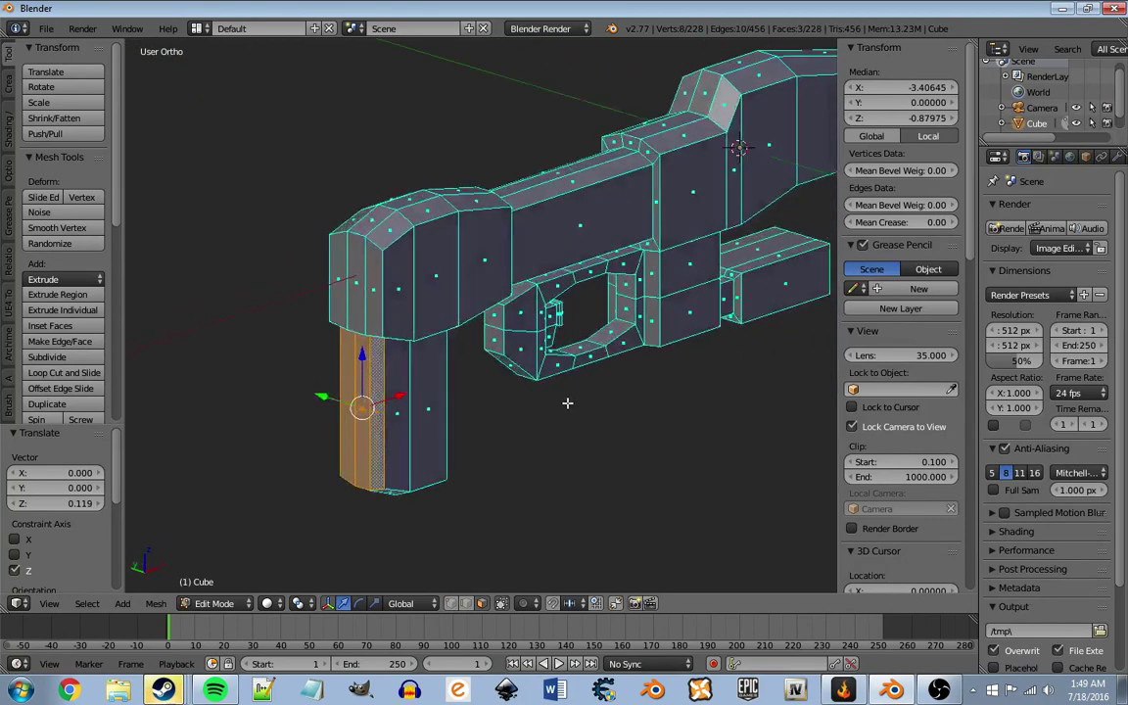
key(g)
key(x)
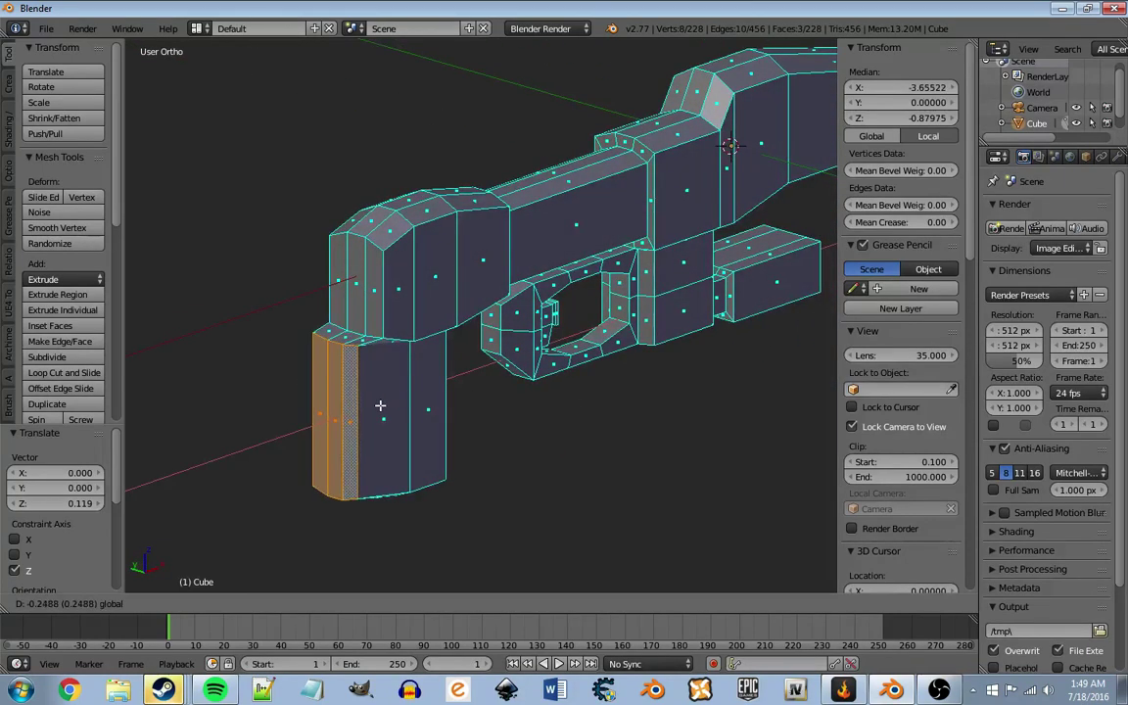
key(Escape)
Step: Select the grip's upper front faces and move them 0.320 along X to slant the handle
mouse_move(505, 387)
middle_down()
mouse_move(506, 397)
mouse_move(569, 396)
mouse_move(513, 390)
mouse_move(519, 410)
mouse_move(531, 359)
middle_up()
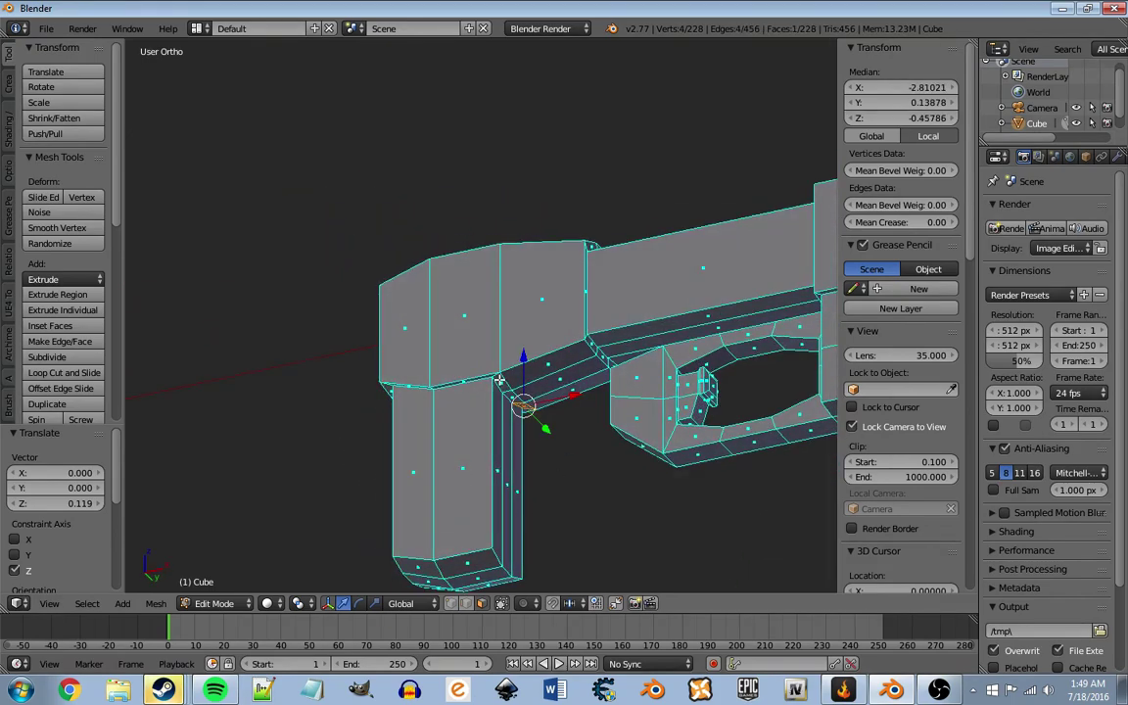
ctrl+right_click(499, 380)
mouse_move(586, 410)
middle_down()
mouse_move(587, 378)
mouse_move(458, 391)
mouse_move(389, 429)
mouse_move(412, 370)
middle_up()
key(g)
key(x)
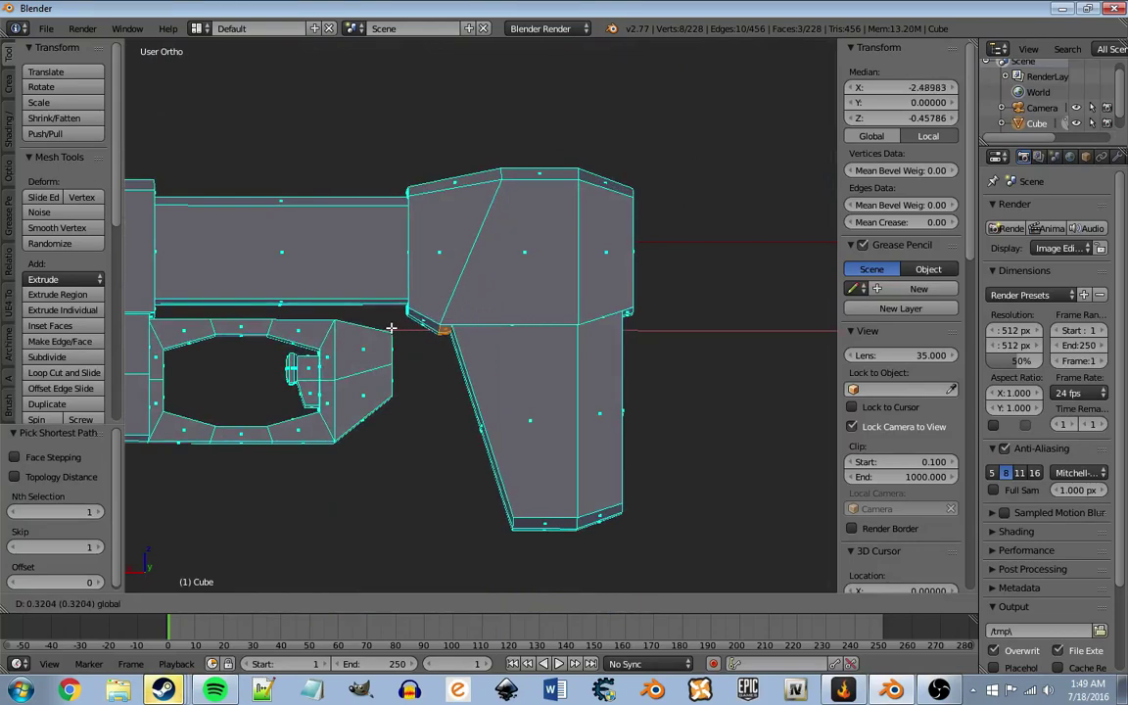
click(390, 328)
mouse_move(391, 328)
middle_down()
mouse_move(568, 342)
mouse_move(675, 383)
mouse_move(737, 351)
mouse_move(332, 322)
mouse_move(421, 457)
mouse_move(376, 432)
middle_up()
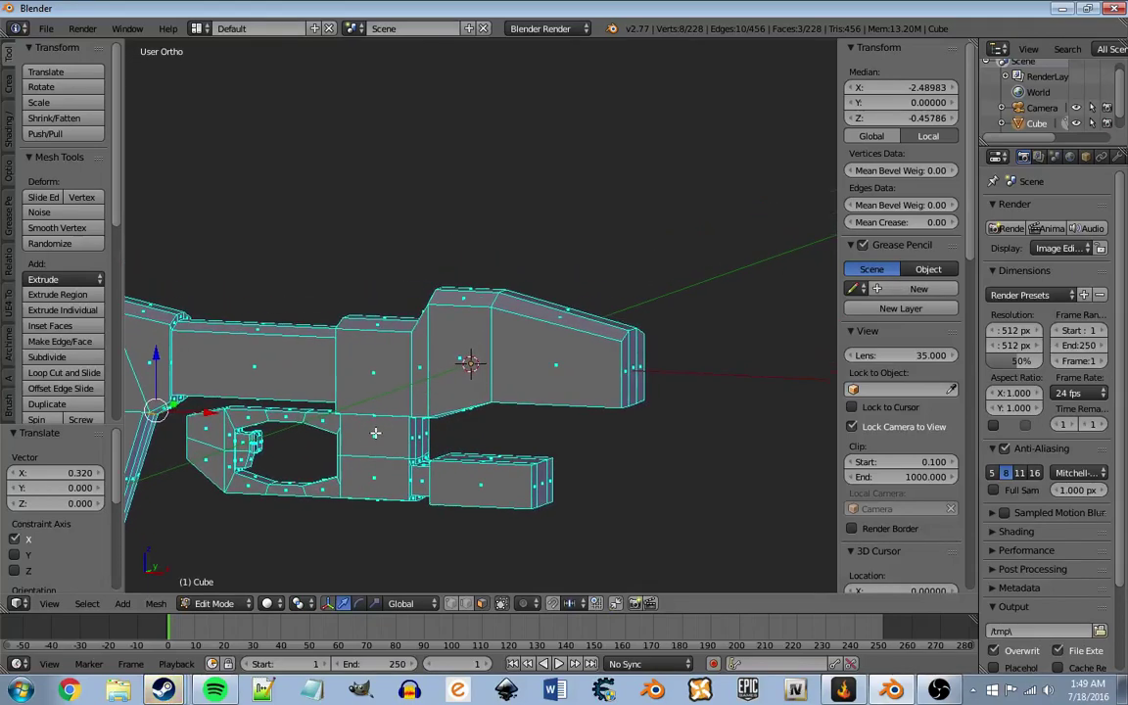
Step: Add four evenly spaced loop cuts around the barrel's front section
key(ctrl+r)
scroll(563, 340, up, 3)
click(563, 340)
right_click(563, 340)
mouse_move(563, 339)
middle_down()
mouse_move(574, 364)
mouse_move(529, 333)
middle_up()
Step: Extrude two barrel face bands and push them out along normals by 0.08 as raised rings
key(a)
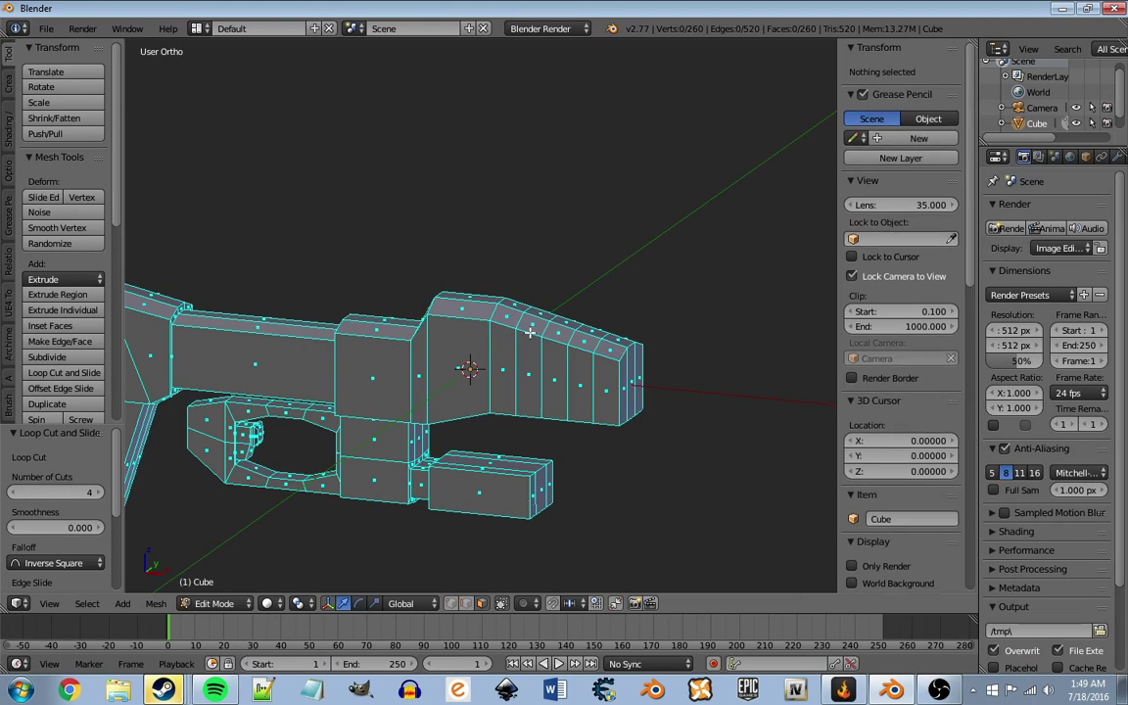
alt+right_click(532, 317)
ctrl+right_click(598, 369)
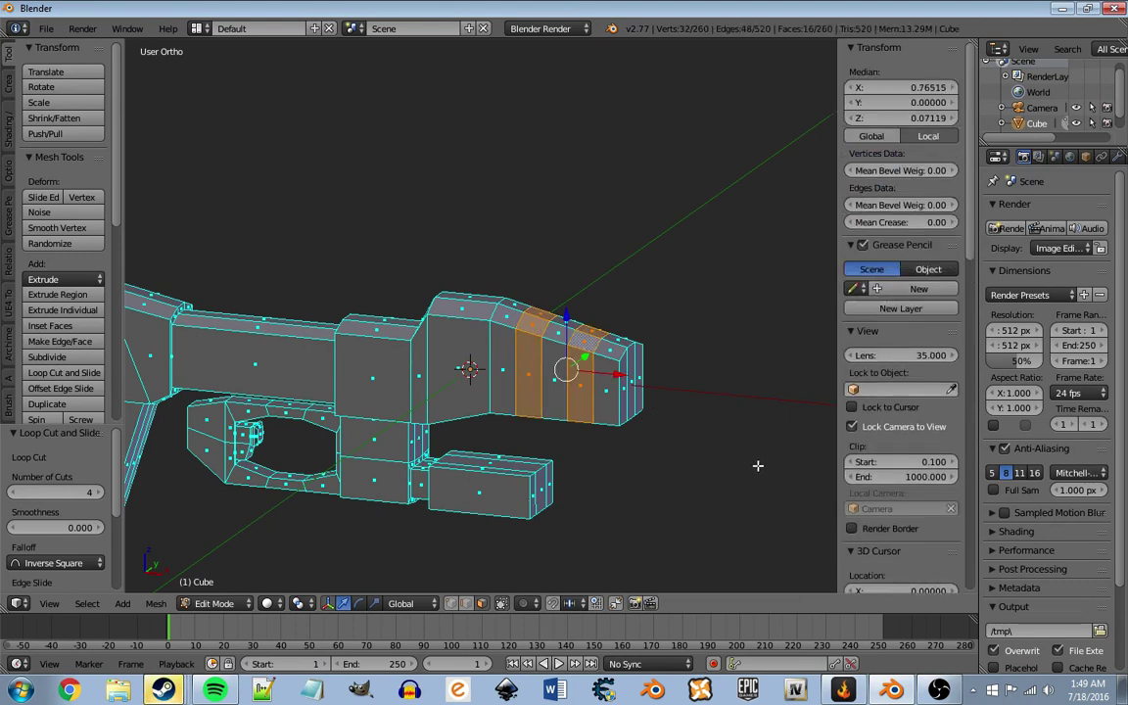
key(e)
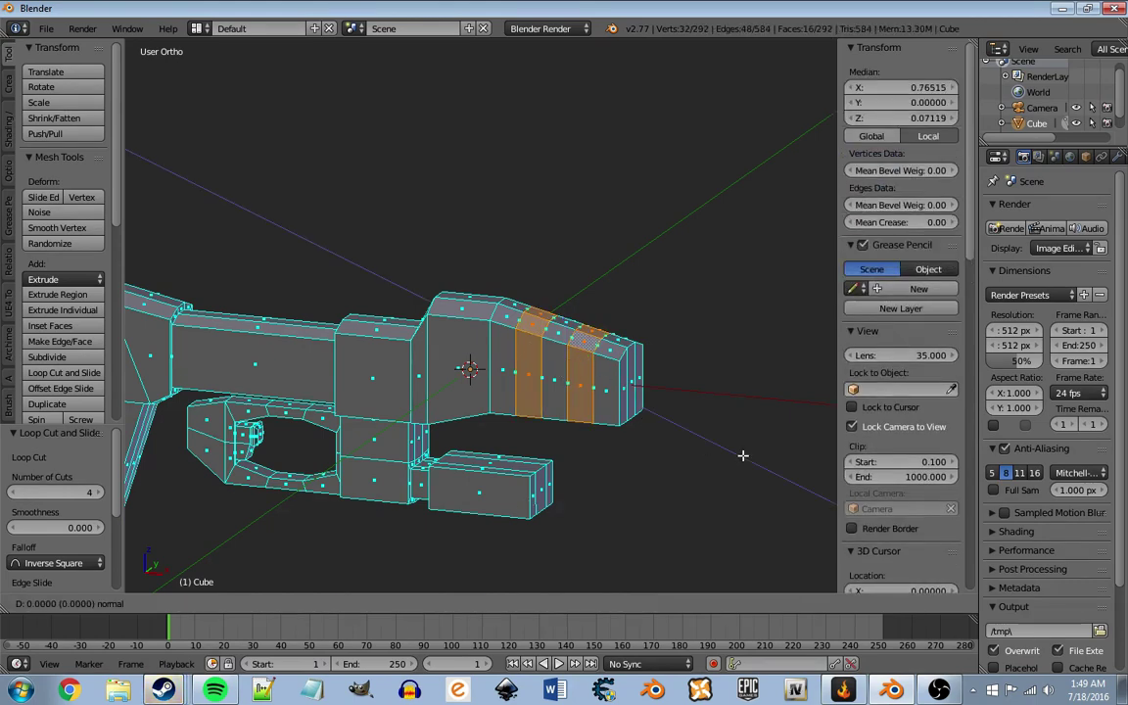
right_click(742, 455)
key(w)
click(578, 654)
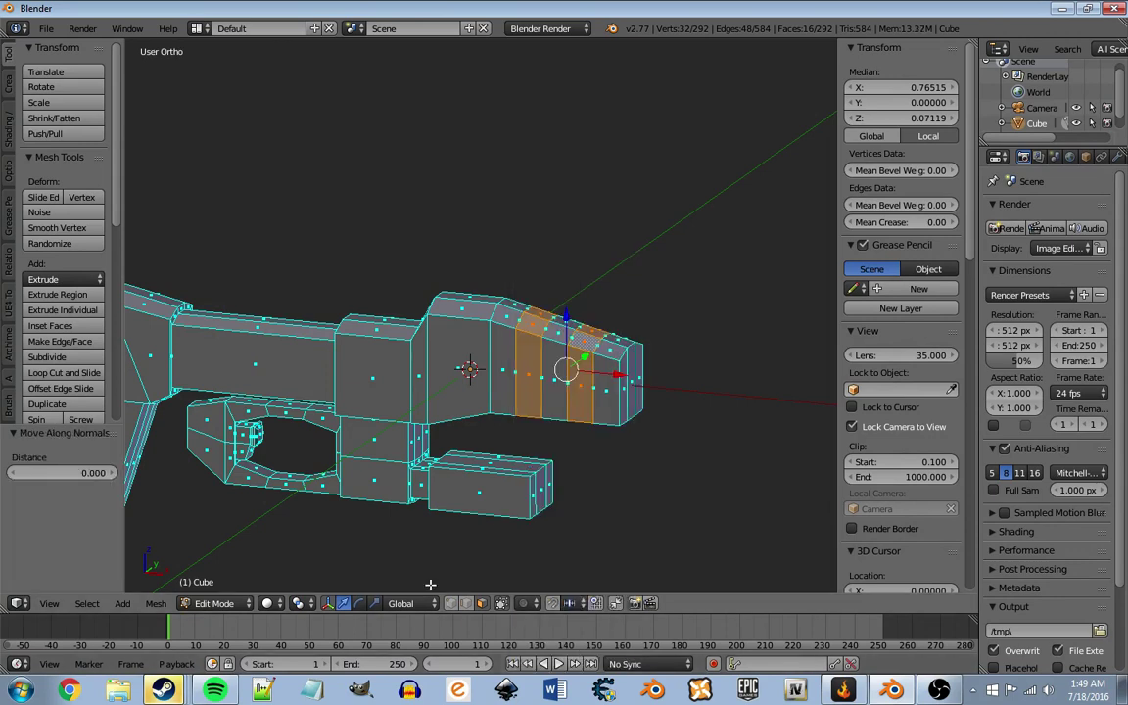
click(113, 473)
click(112, 473)
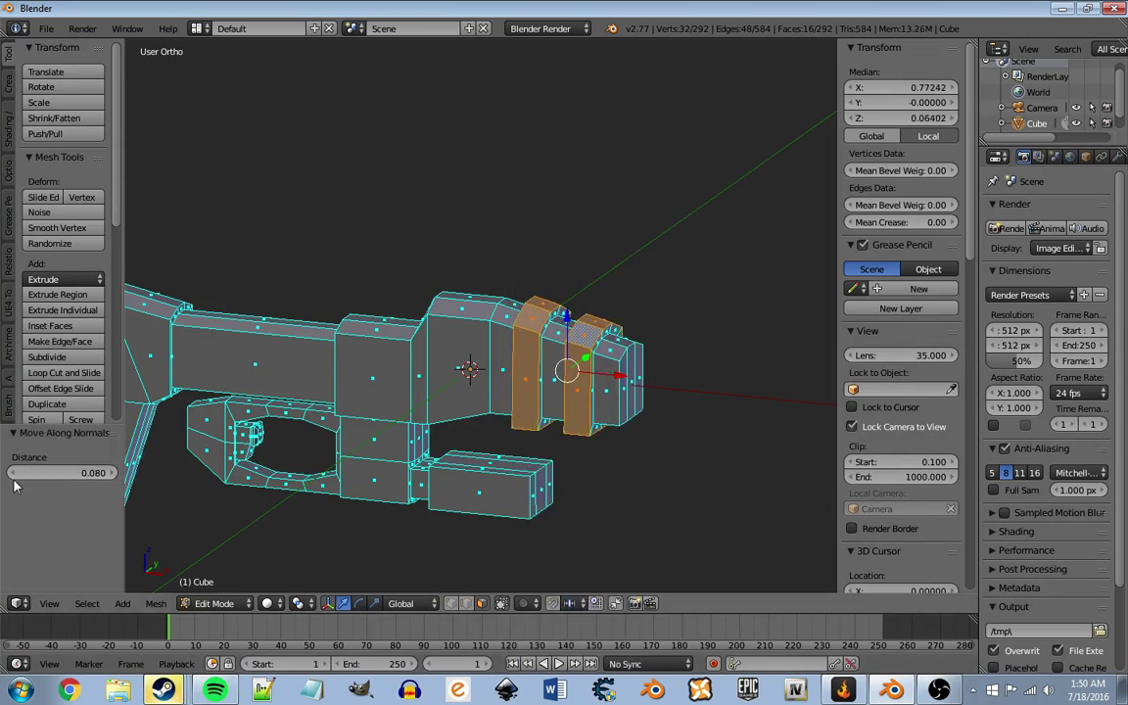
mouse_move(271, 464)
middle_down()
mouse_move(490, 352)
mouse_move(335, 357)
mouse_move(357, 407)
mouse_move(279, 367)
middle_up()
key(Tab)
key(Tab)
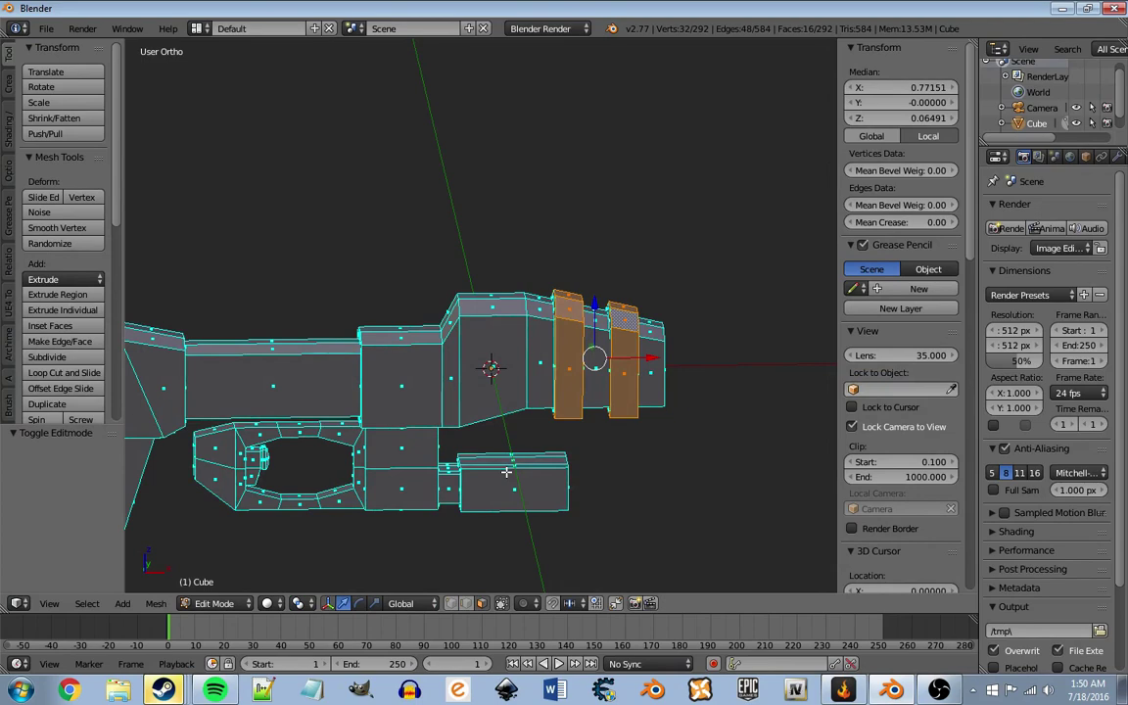
Step: Add six evenly spaced loop cuts along the lower box and select its face rings
key(ctrl+r)
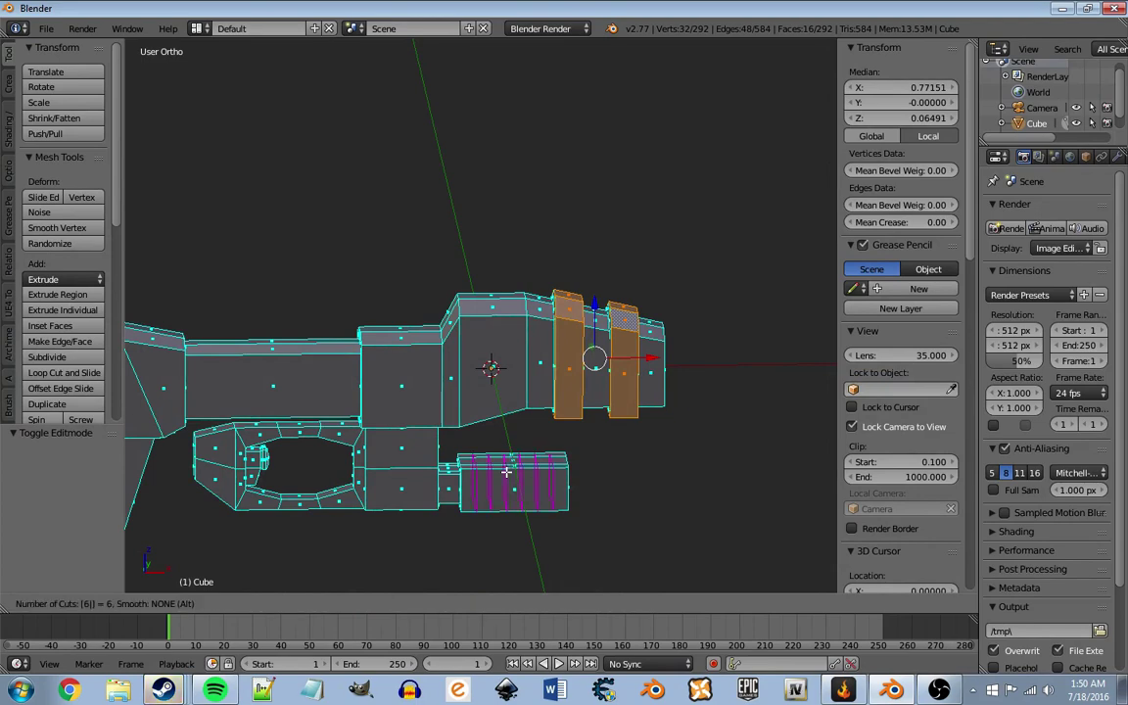
click(506, 471)
right_click(497, 481)
click(451, 603)
key(a)
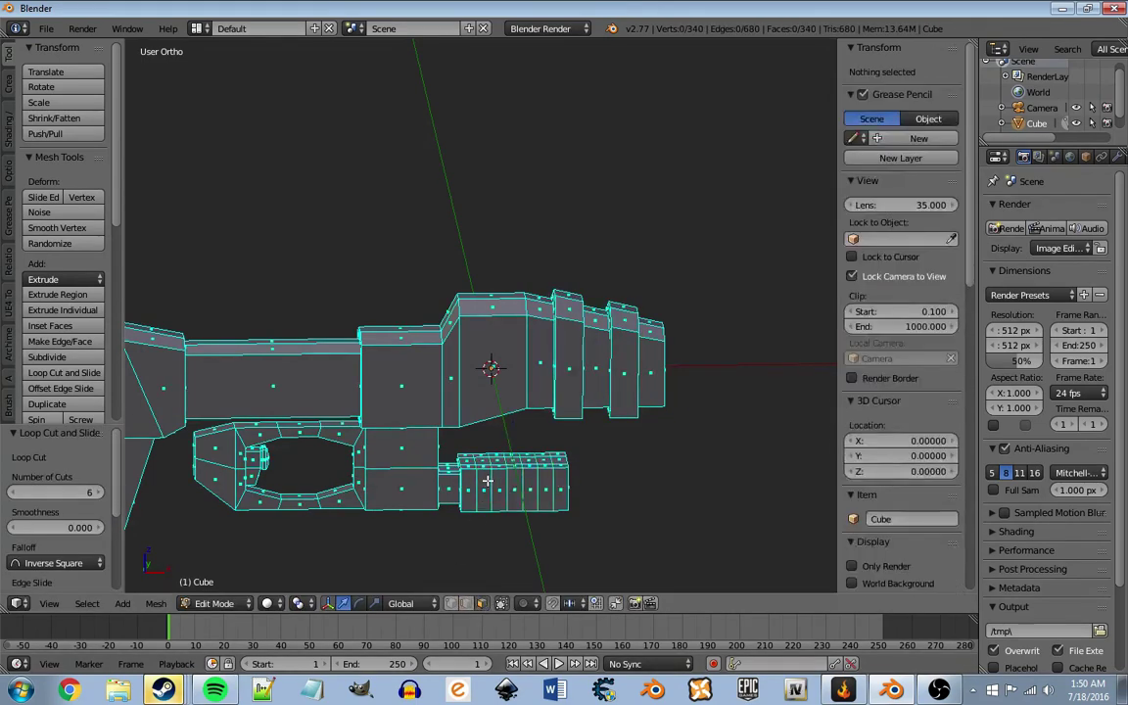
ctrl+alt+right_click(509, 470)
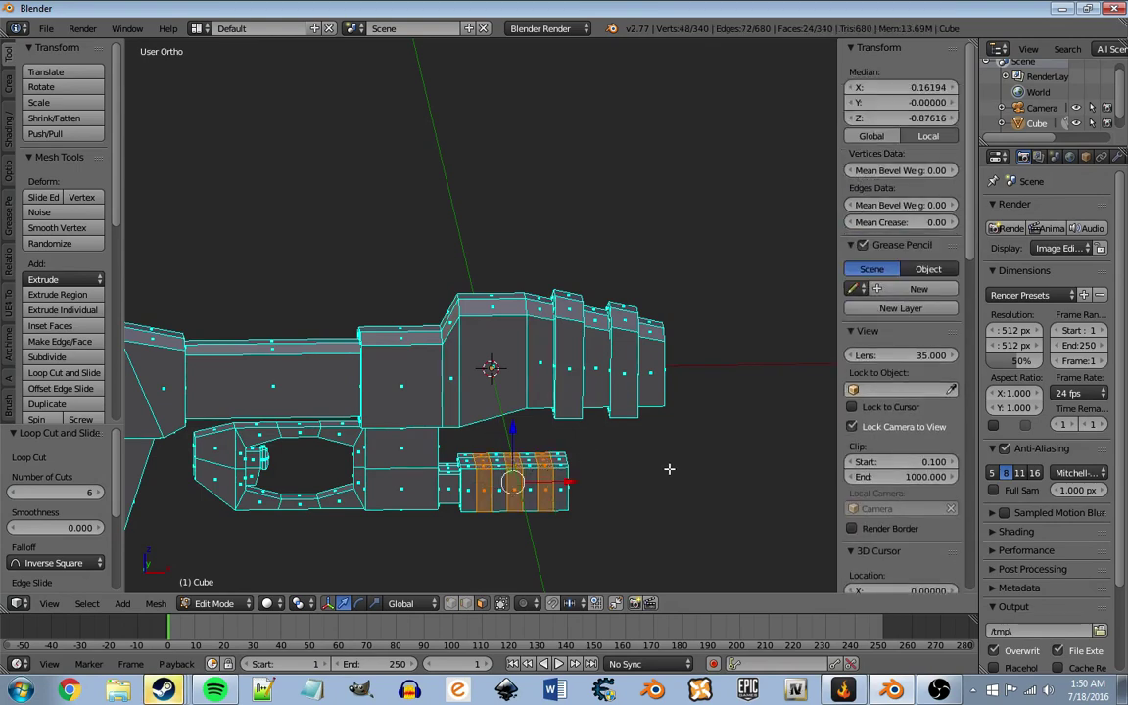
Step: Extrude the three lower-box rings and move them 0.070 along normals into ribs
key(e)
right_click(509, 470)
key(w)
click(507, 475)
click(150, 495)
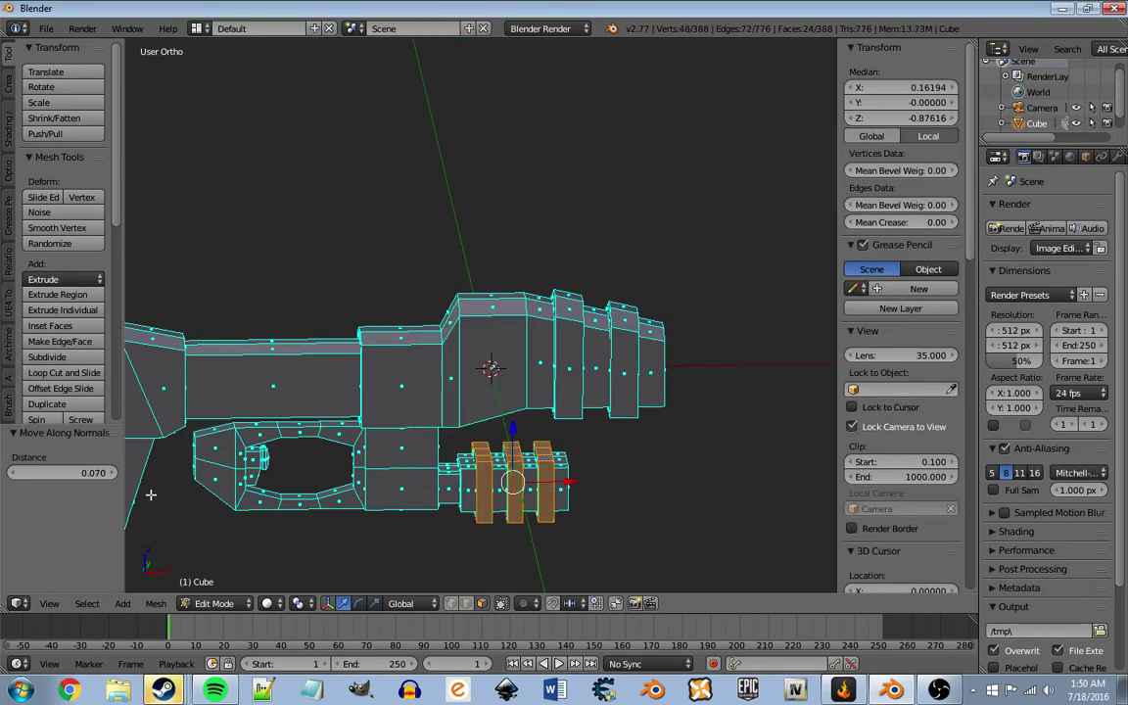
middle_drag(578, 485, 542, 436)
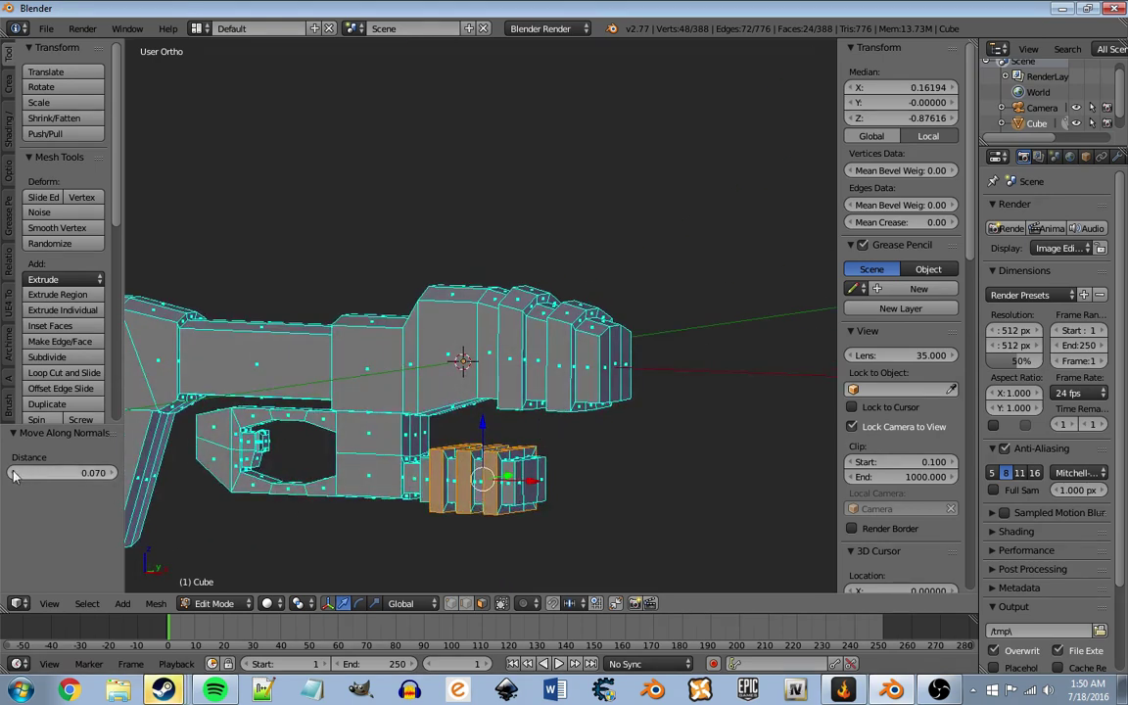
key(Tab)
mouse_move(290, 419)
middle_down()
mouse_move(414, 422)
mouse_move(383, 375)
mouse_move(258, 384)
mouse_move(443, 448)
mouse_move(446, 429)
middle_up()
key(Tab)
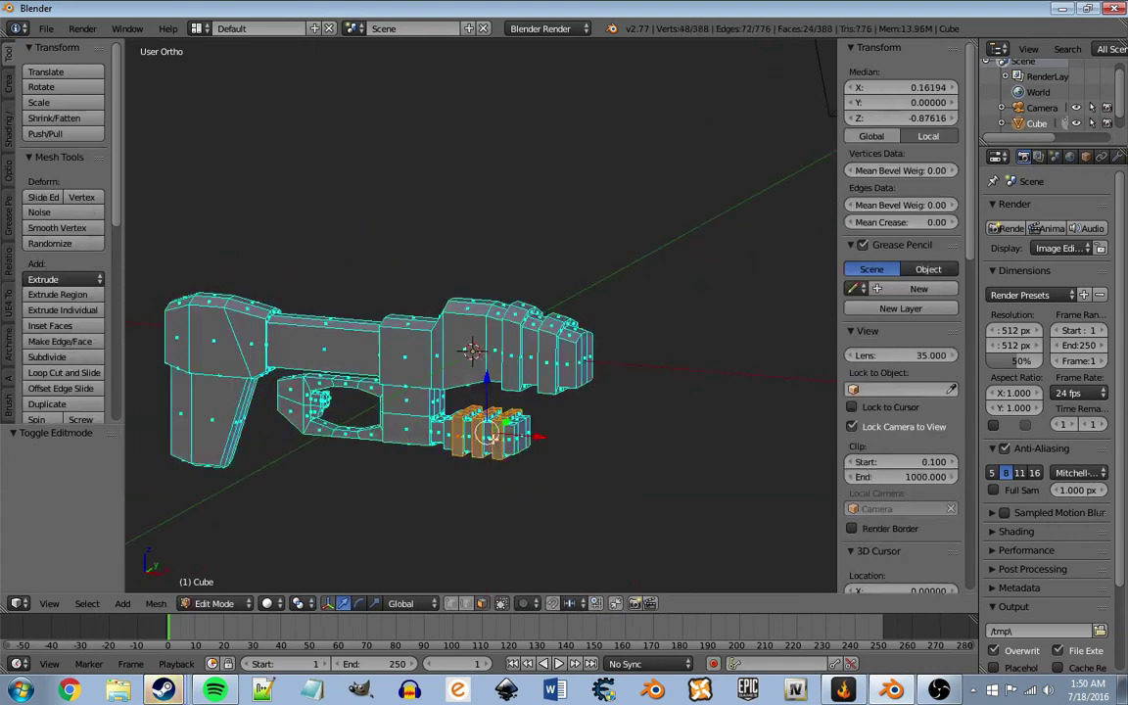
mouse_move(337, 419)
middle_down()
mouse_move(317, 371)
mouse_move(454, 410)
mouse_move(415, 427)
middle_up()
key(ctrl+r)
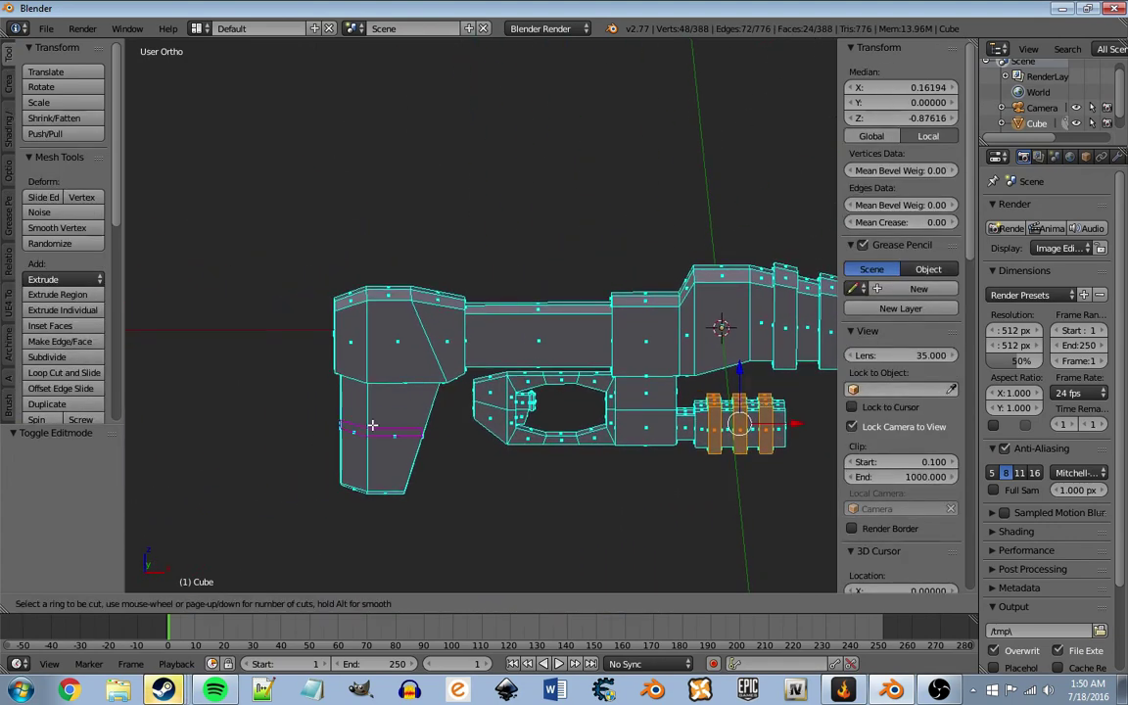
click(372, 425)
right_click(413, 450)
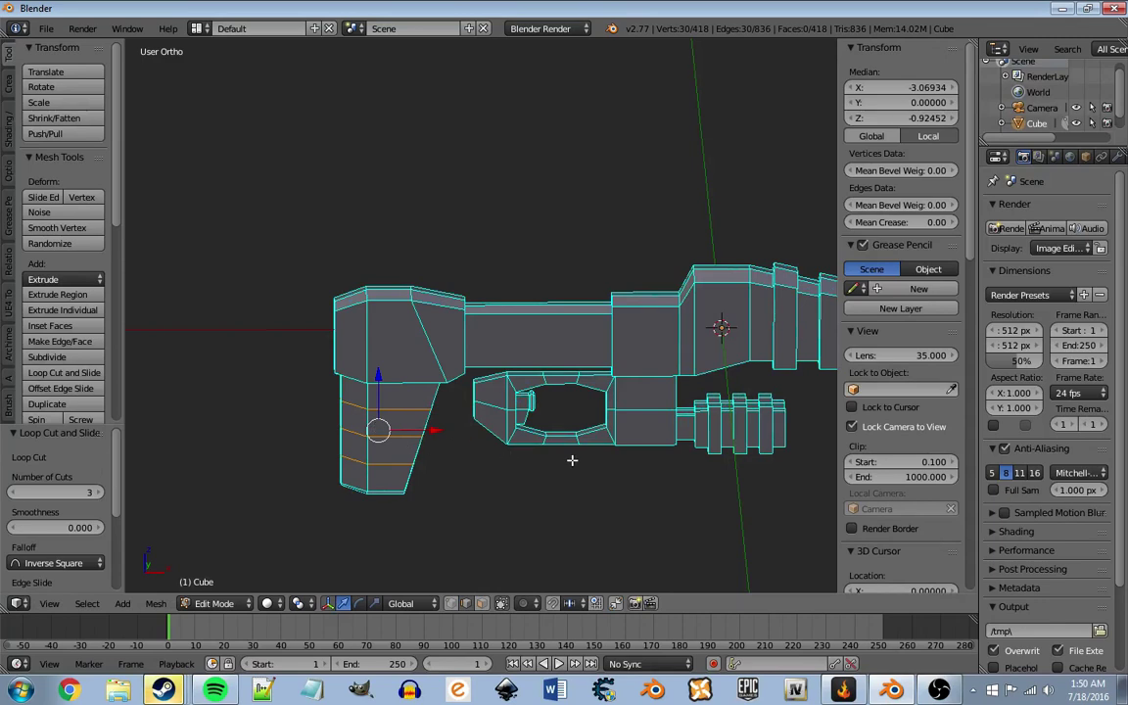
key(s)
key(z)
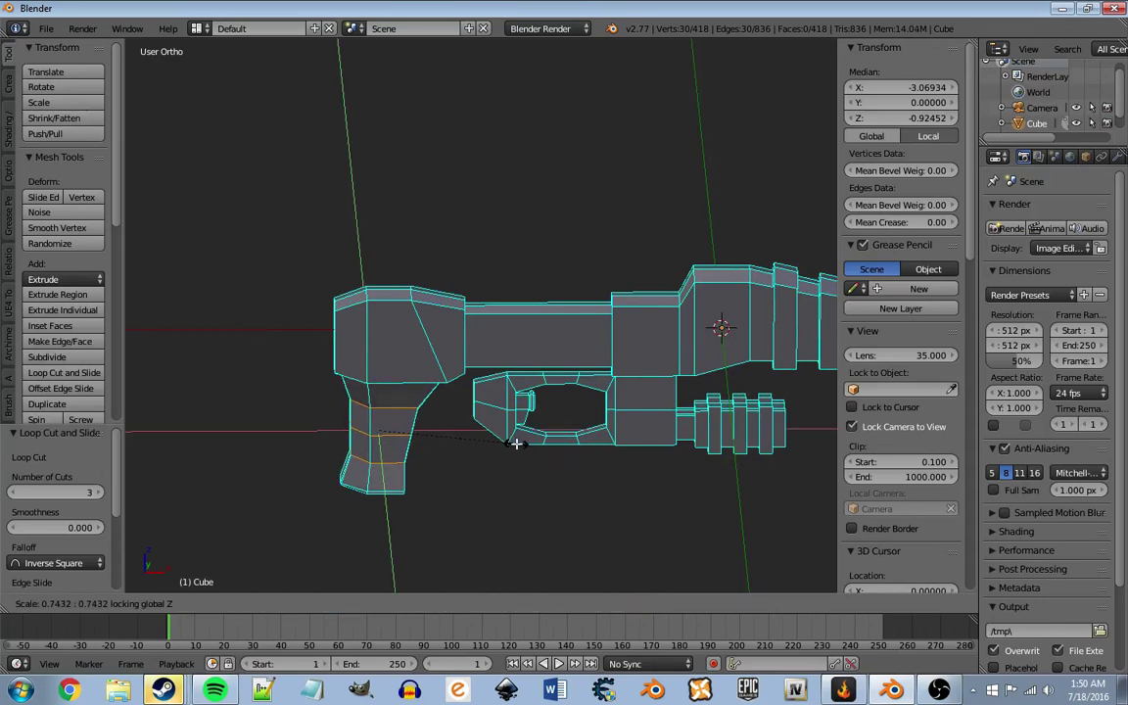
click(516, 443)
click(359, 603)
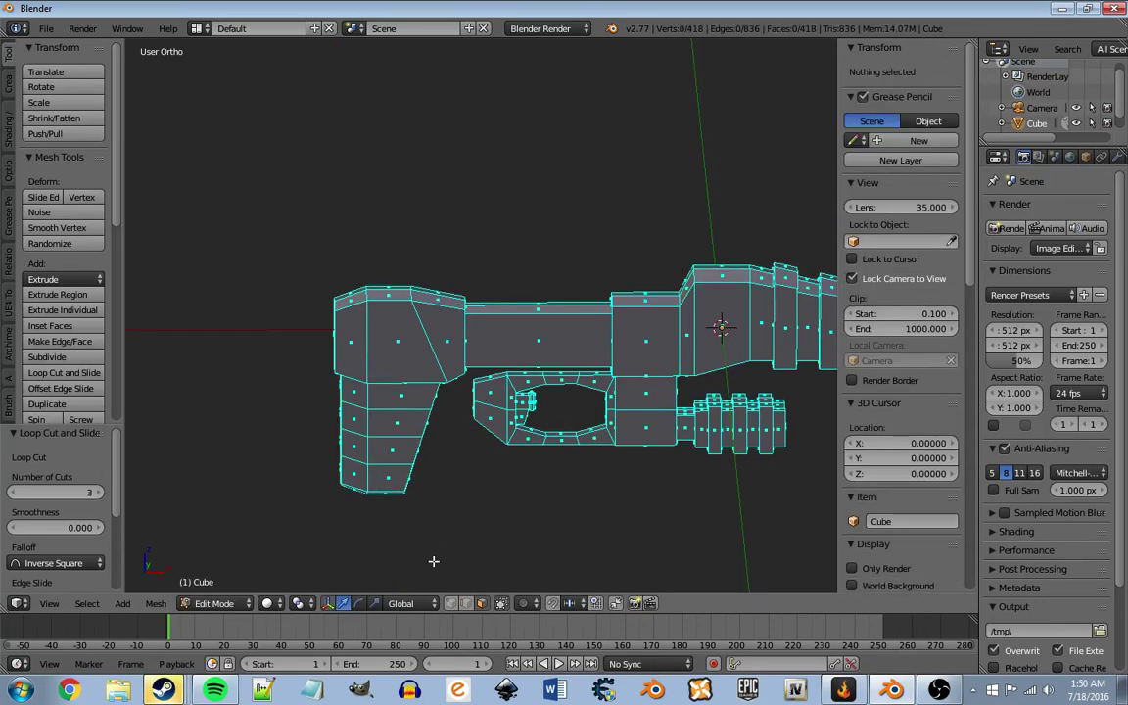
alt+right_click(391, 485)
middle_drag(391, 486, 419, 484)
alt+right_click(419, 484)
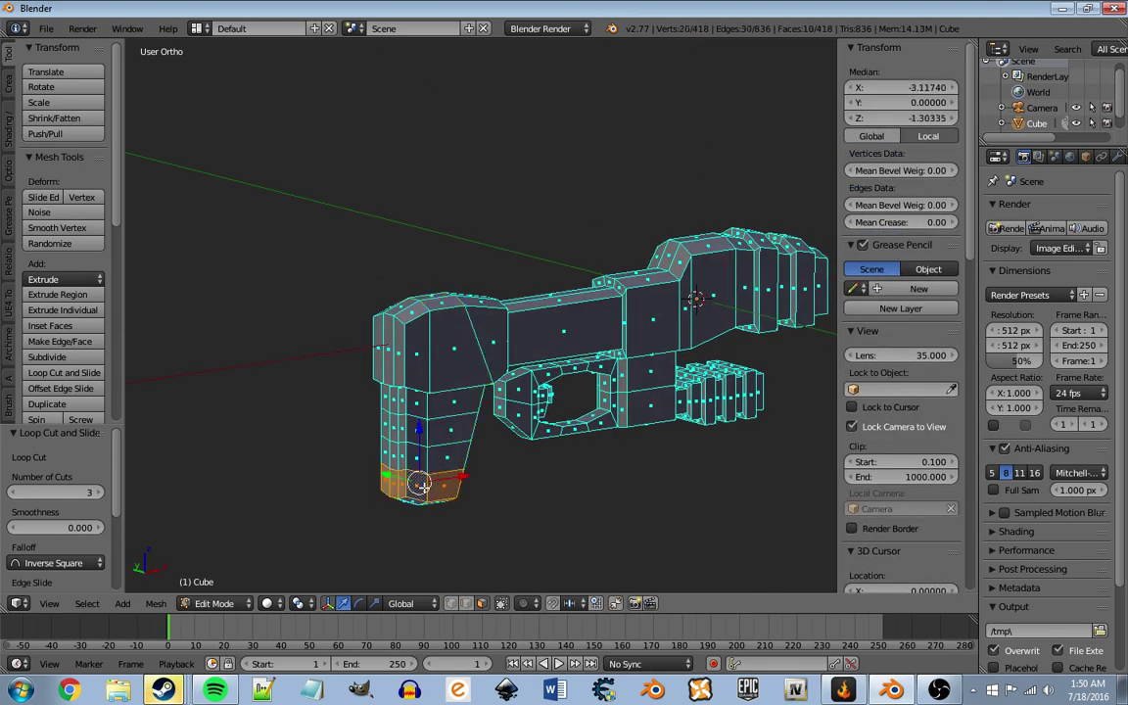
middle_drag(495, 492, 559, 447)
key(s)
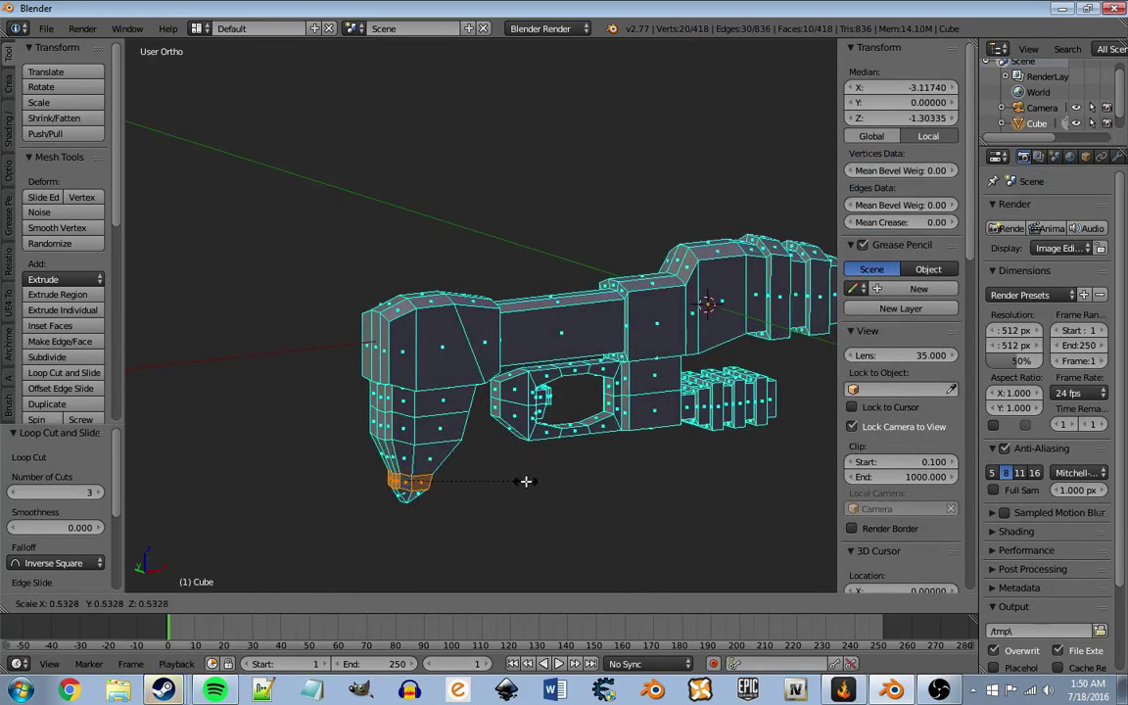
right_click(542, 479)
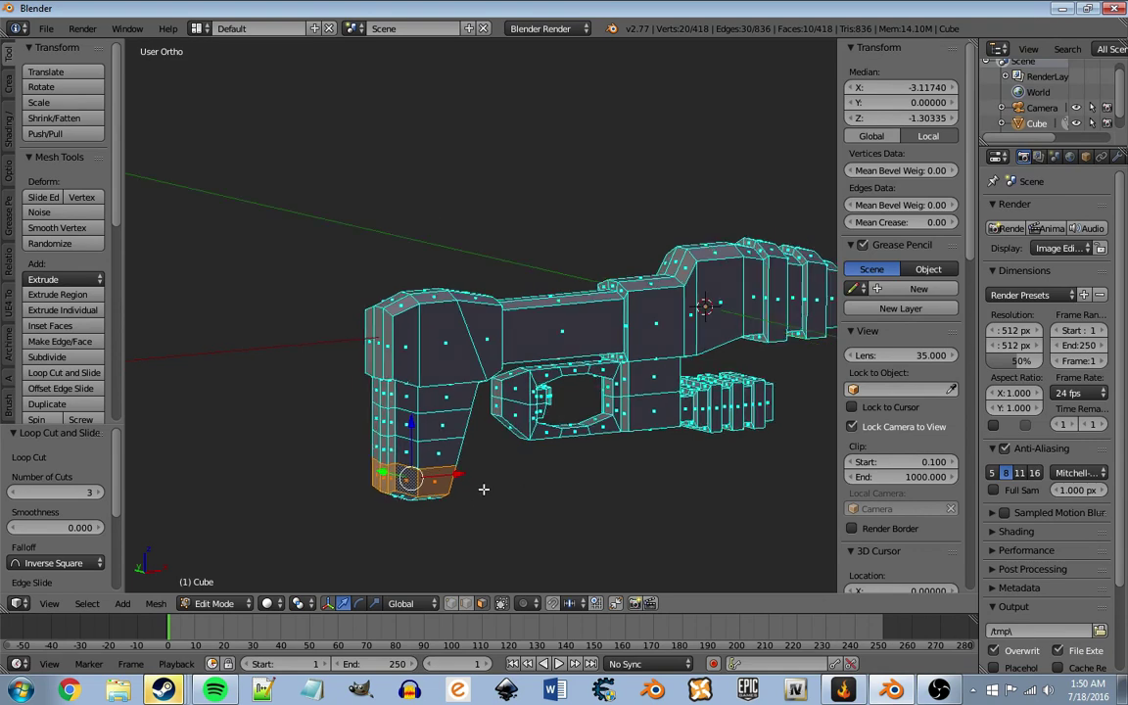
middle_drag(525, 488, 430, 344)
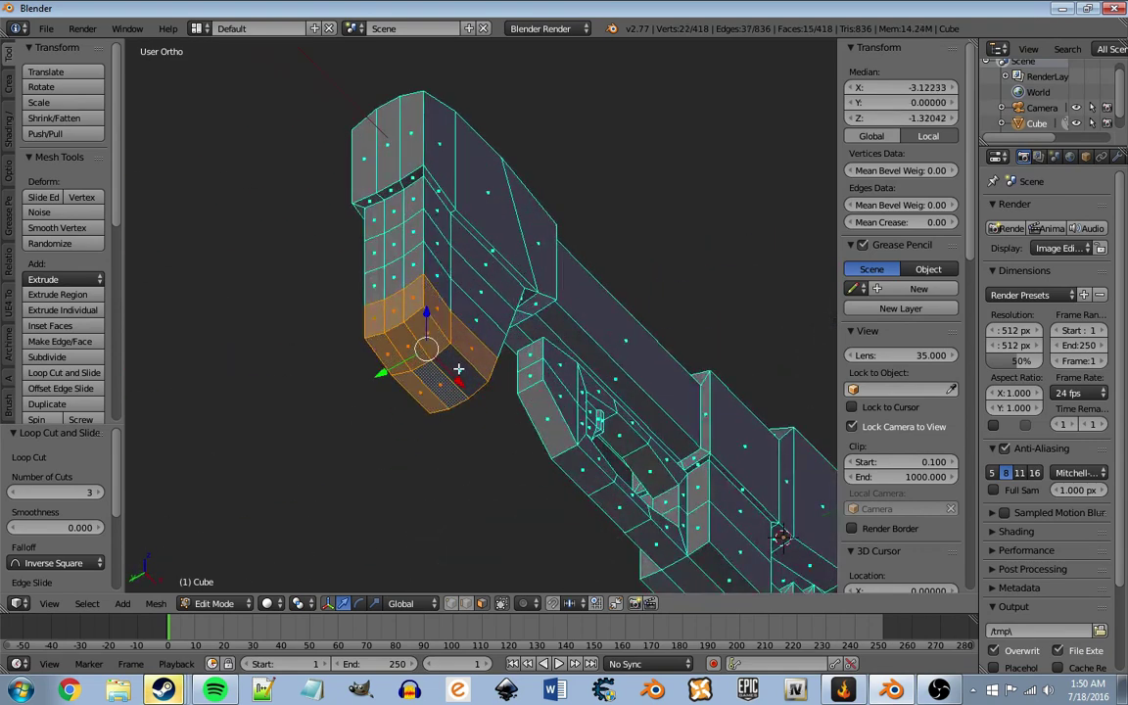
middle_drag(605, 387, 574, 491)
scroll(574, 491, down, 2)
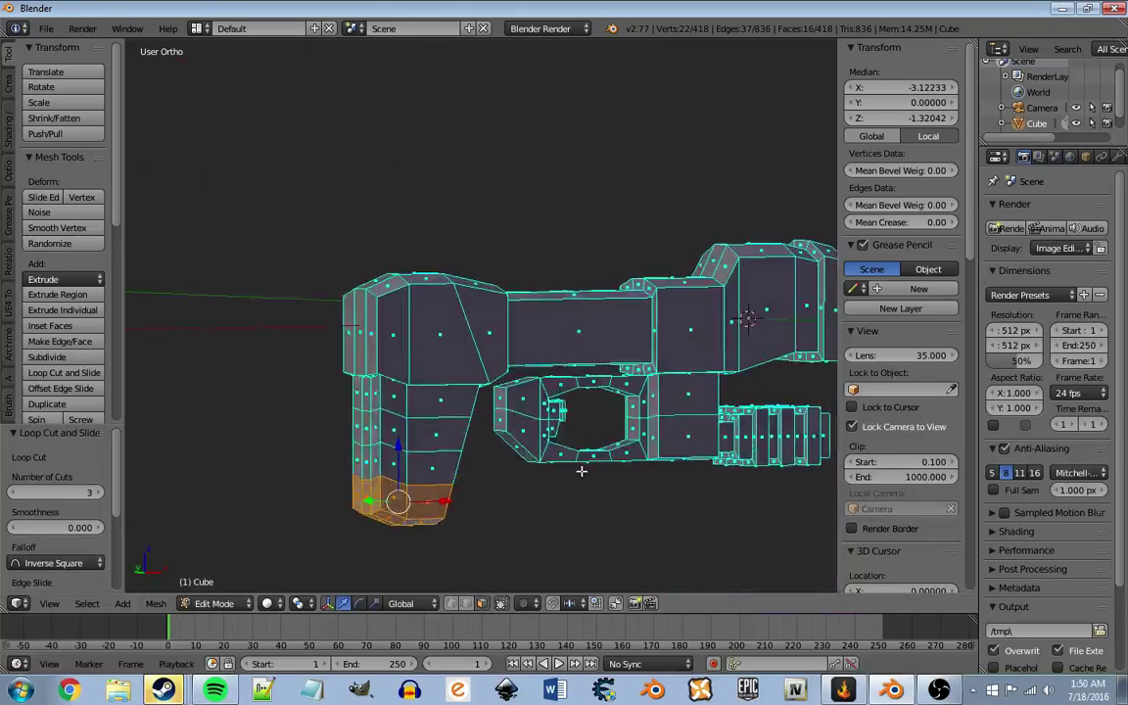
key(s)
key(Escape)
key(s)
click(509, 485)
middle_drag(509, 485, 402, 498)
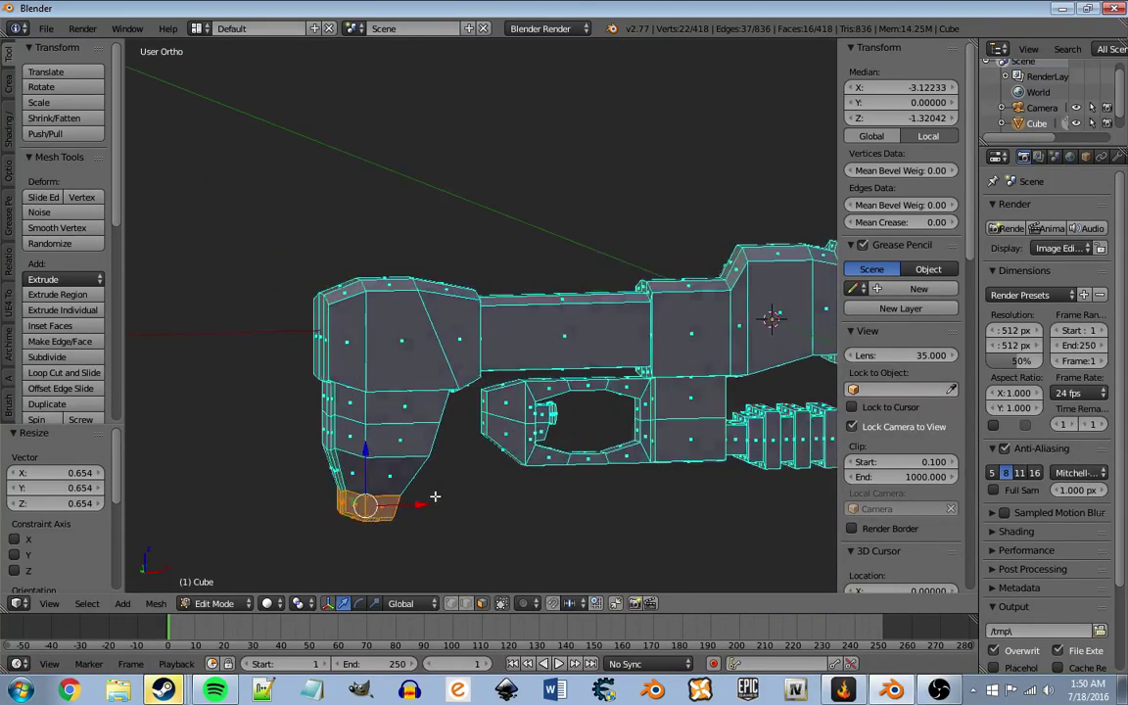
key(g)
key(x)
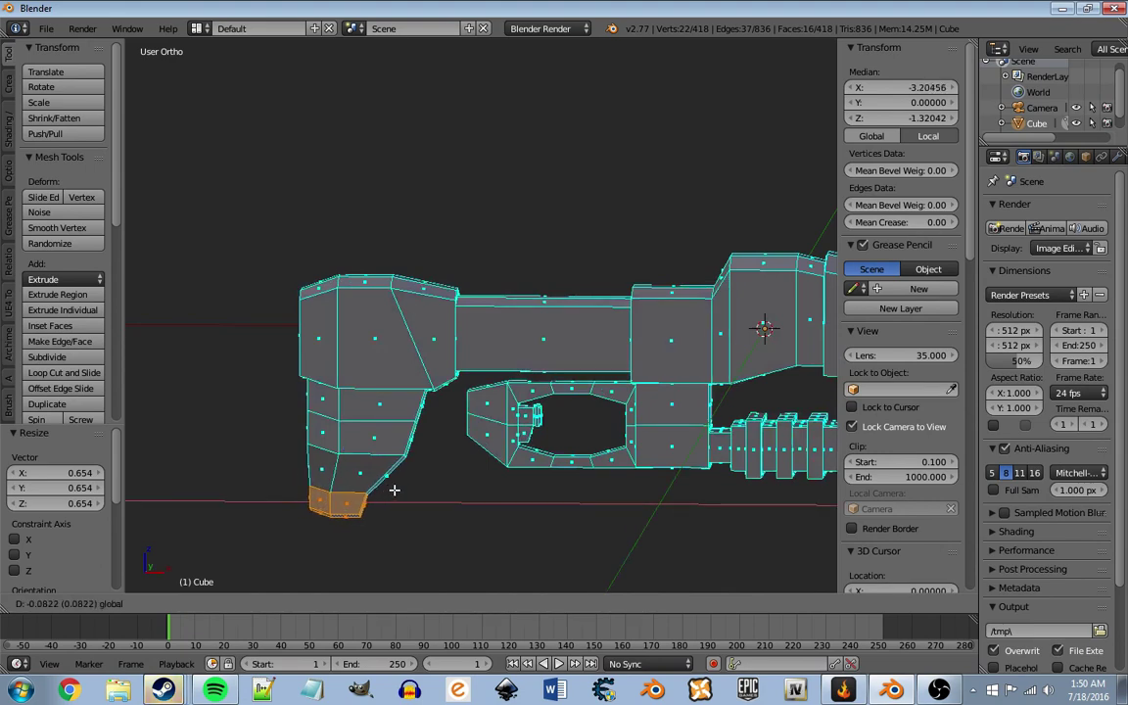
click(393, 490)
key(g)
key(z)
click(328, 486)
scroll(473, 418, down, 2)
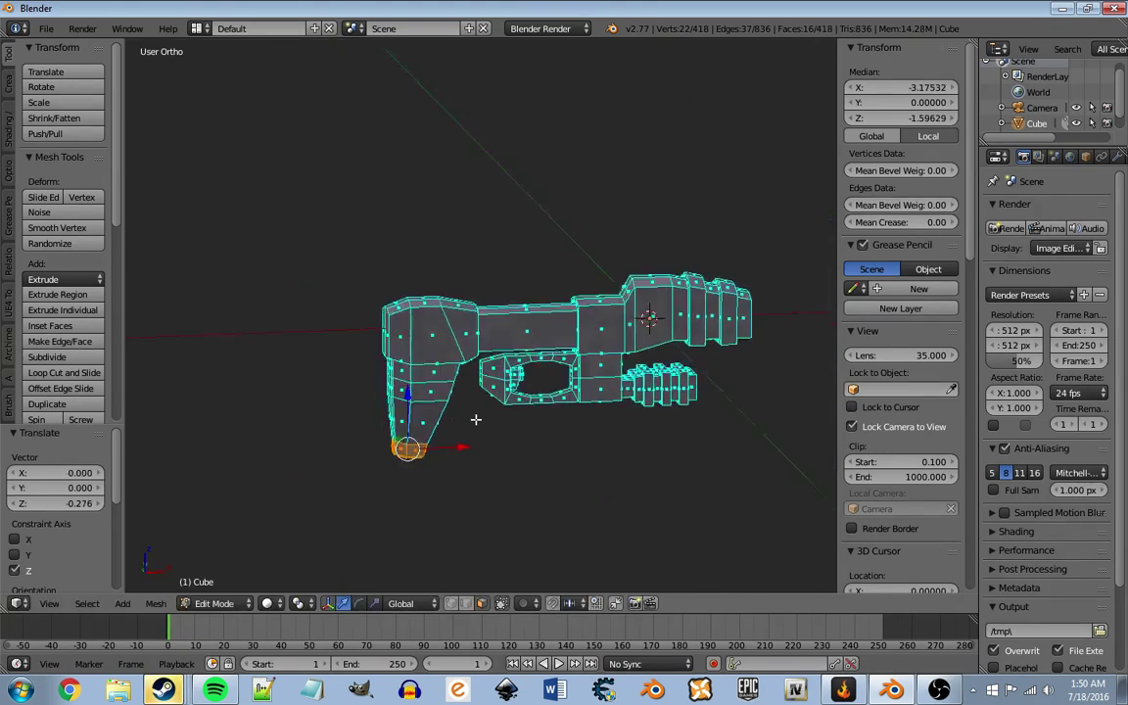
key(Tab)
mouse_move(474, 418)
middle_down()
mouse_move(611, 441)
mouse_move(673, 421)
mouse_move(498, 432)
mouse_move(596, 443)
middle_up()
key(Tab)
key(g)
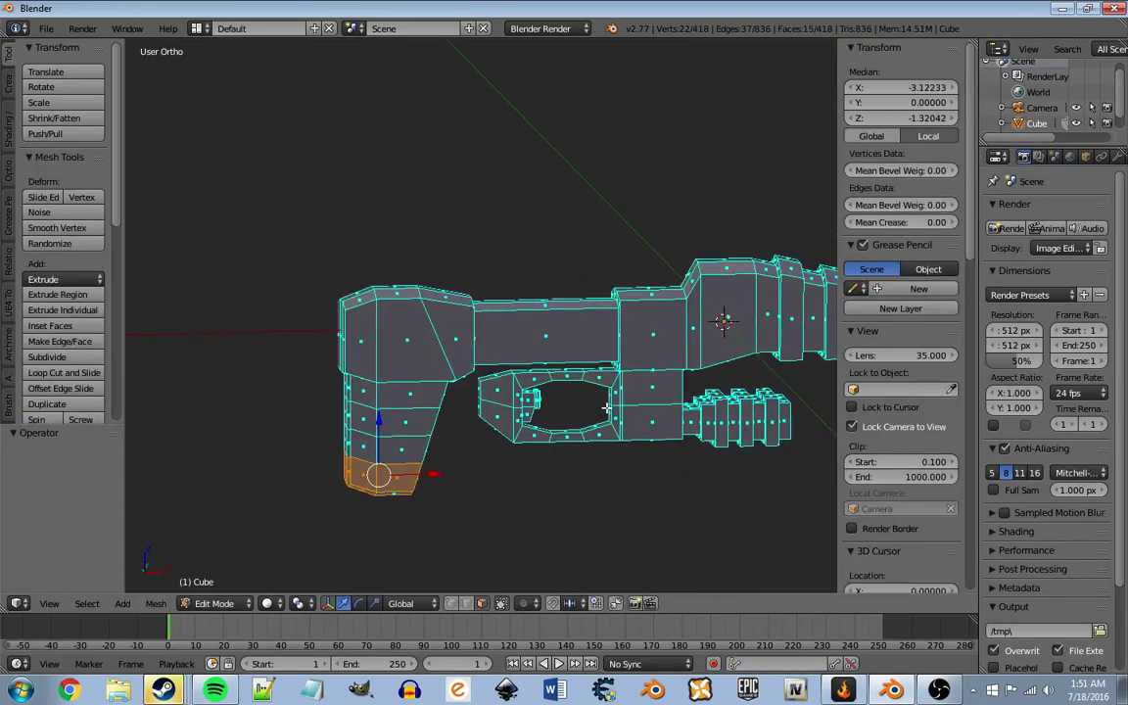
scroll(609, 375, up, 2)
mouse_move(609, 375)
middle_down()
mouse_move(487, 336)
mouse_move(509, 328)
mouse_move(495, 354)
mouse_move(453, 360)
mouse_move(453, 372)
mouse_move(428, 367)
middle_up()
scroll(487, 336, up, 1)
key(KP_5)
scroll(510, 329, down, 3)
mouse_move(672, 404)
middle_down()
mouse_move(245, 401)
mouse_move(526, 373)
mouse_move(497, 375)
mouse_move(576, 355)
mouse_move(554, 386)
middle_up()
scroll(245, 402, up, 3)
Step: Inset the top strip of faces, extrude it upward and scale it to 0.906
ctrl+click(566, 354)
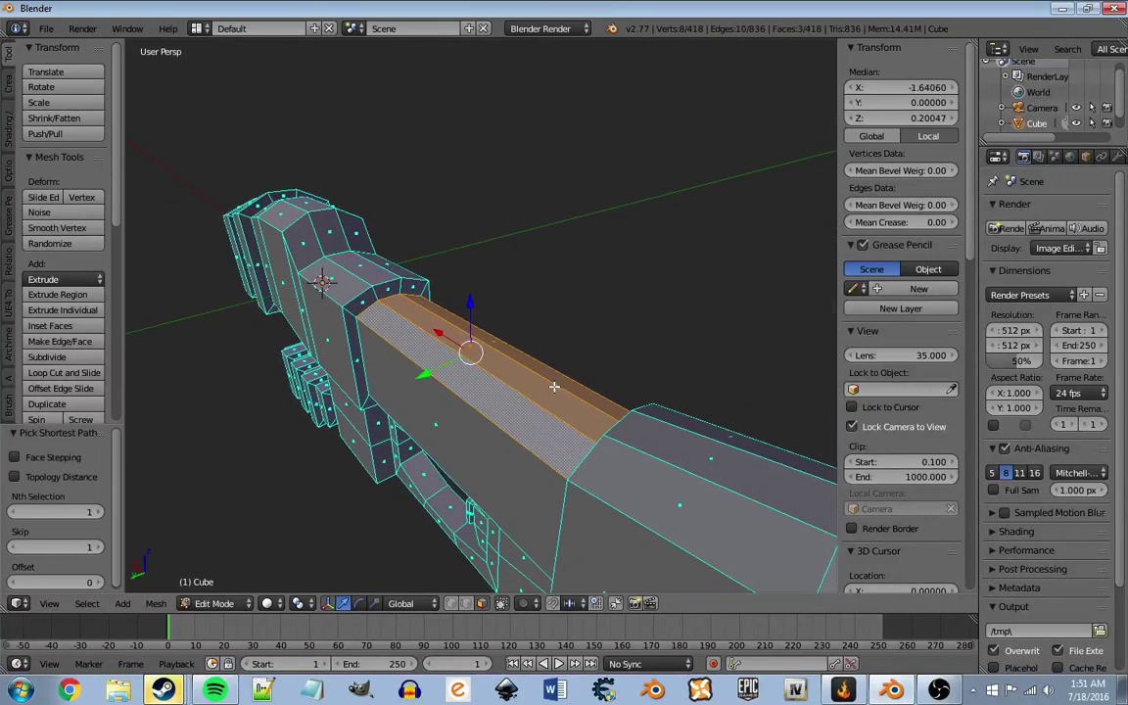
key(i)
click(664, 467)
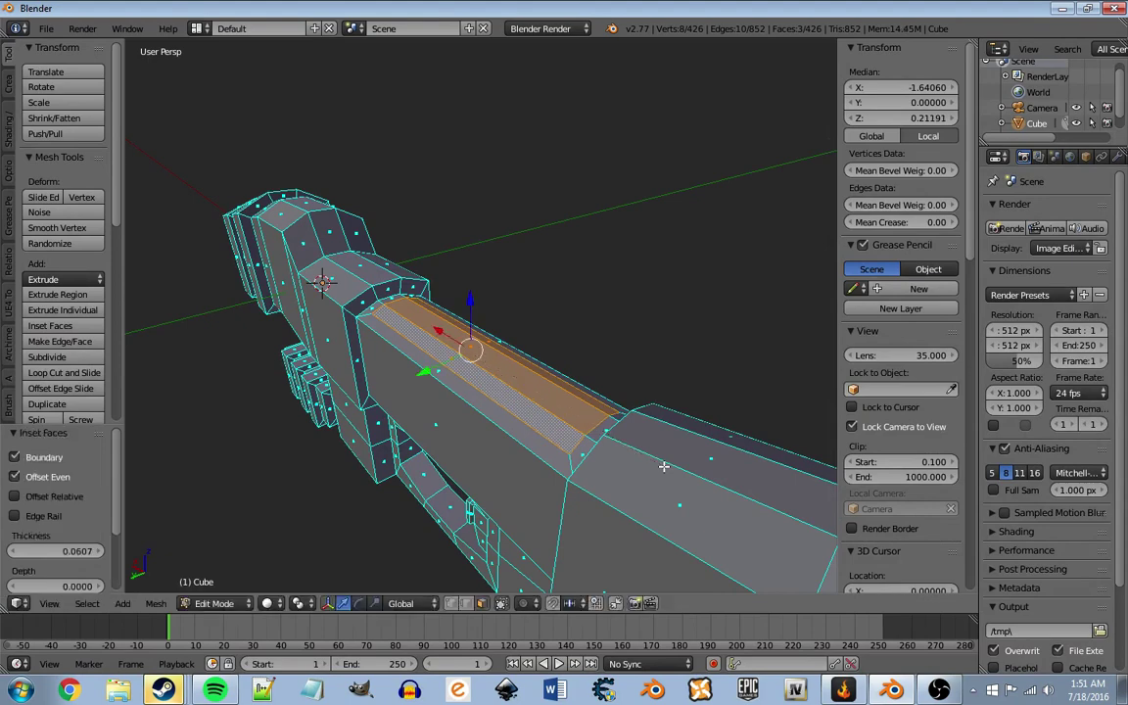
key(e)
click(707, 511)
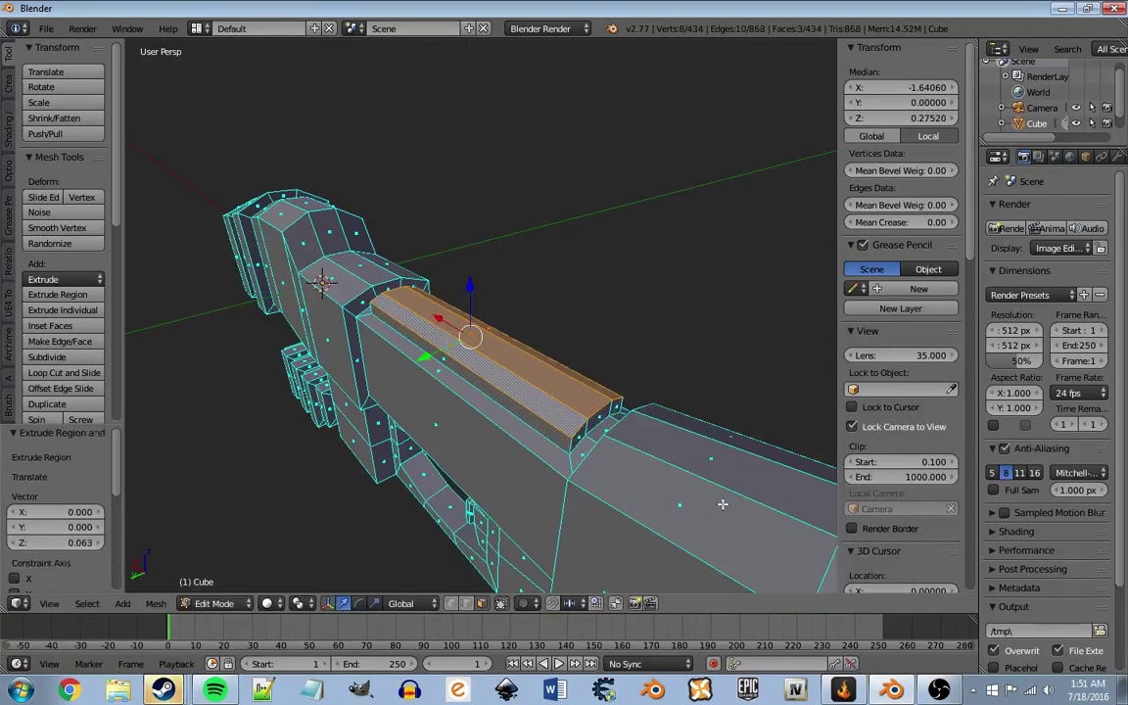
key(s)
click(713, 499)
Step: Extrude the top faces down into a groove and flatten its bottom with scale 0
key(e)
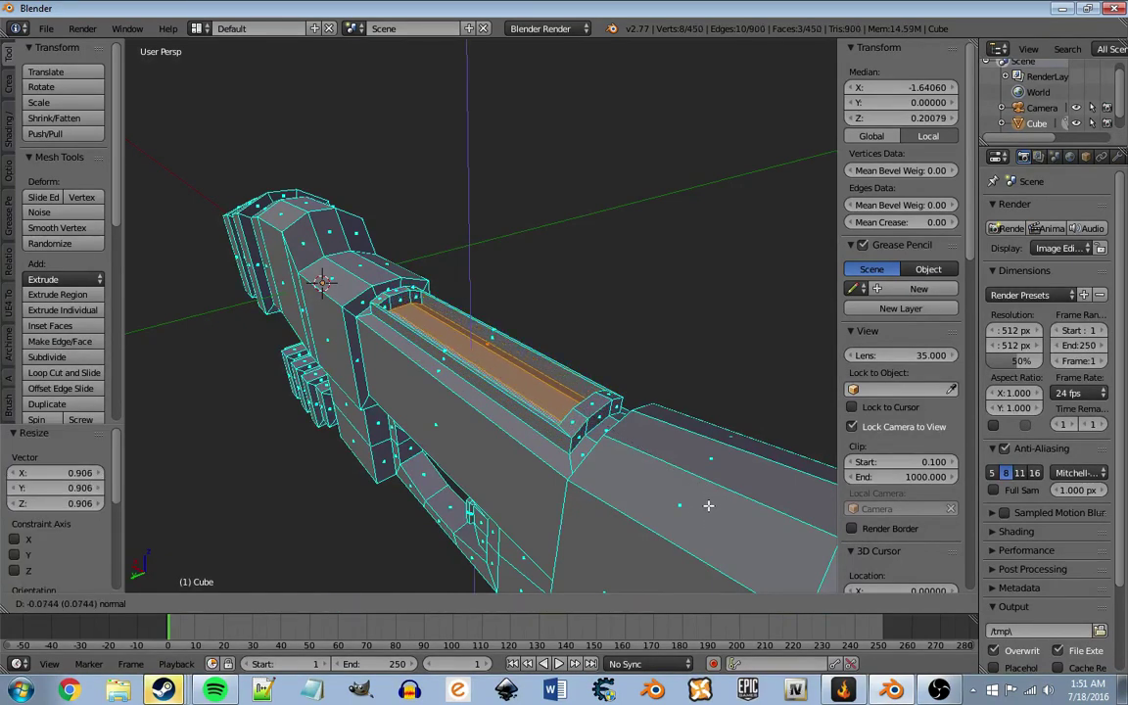
click(709, 509)
key(s)
key(0)
key(Return)
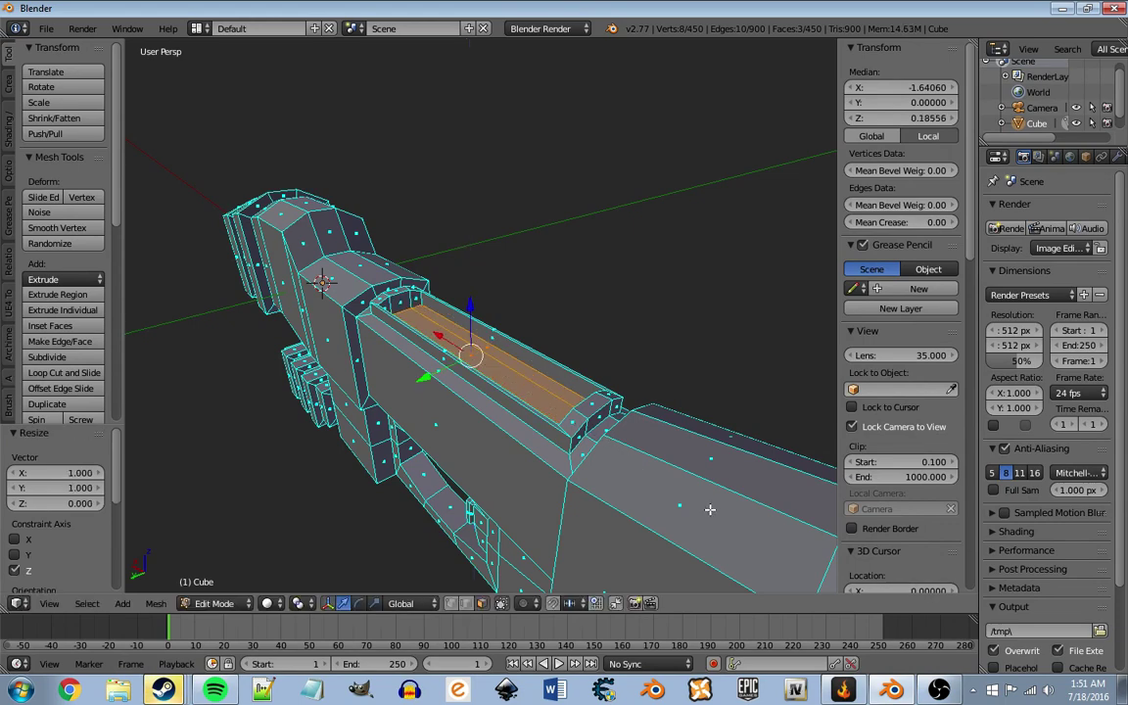
key(Tab)
Step: Extrude the large side face, shrink it, and narrow it along X to 0.480
mouse_move(675, 491)
middle_down()
mouse_move(524, 363)
mouse_move(433, 372)
mouse_move(372, 332)
mouse_move(358, 374)
mouse_move(493, 348)
mouse_move(453, 371)
middle_up()
key(Tab)
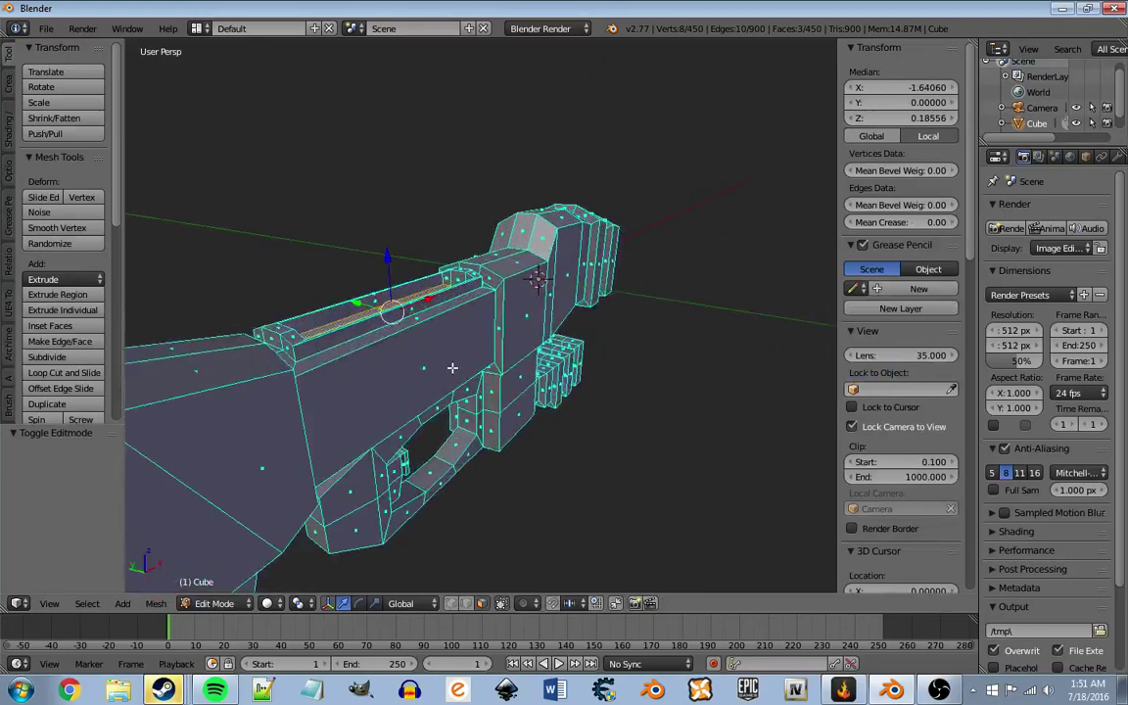
right_click(457, 369)
key(e)
key(s)
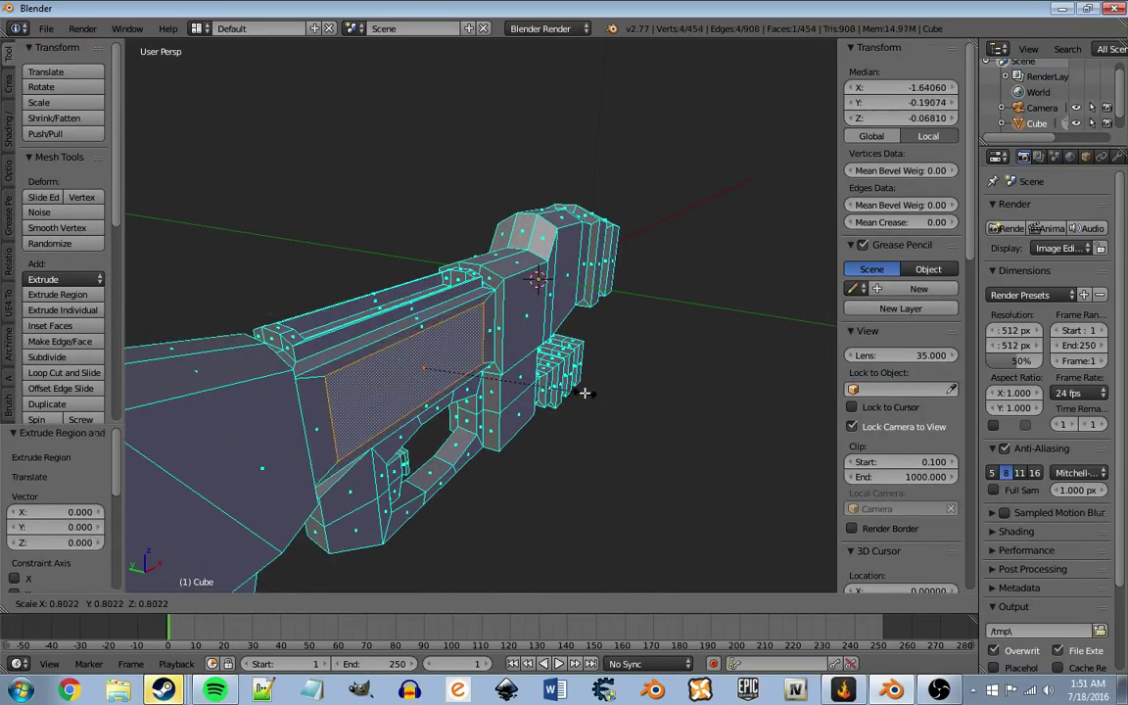
click(585, 387)
key(s)
key(x)
click(516, 378)
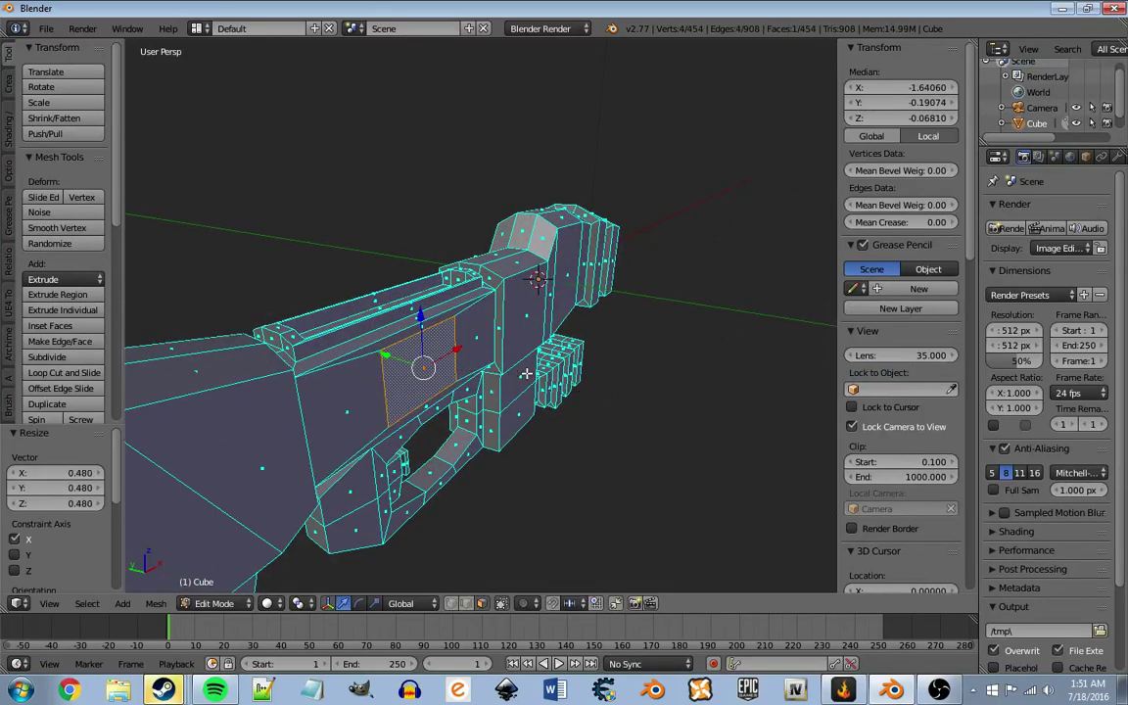
mouse_move(470, 338)
middle_down()
mouse_move(568, 402)
mouse_move(556, 414)
mouse_move(485, 372)
middle_up()
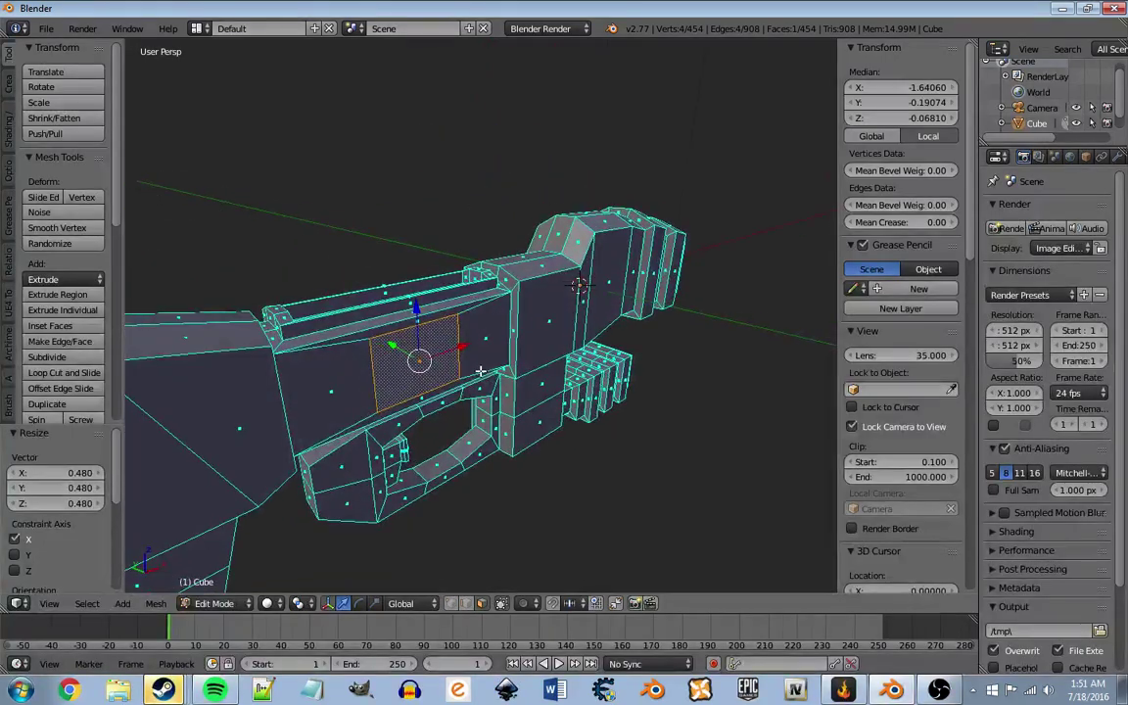
right_click(481, 371)
mouse_move(559, 360)
middle_down()
mouse_move(599, 437)
mouse_move(474, 396)
middle_up()
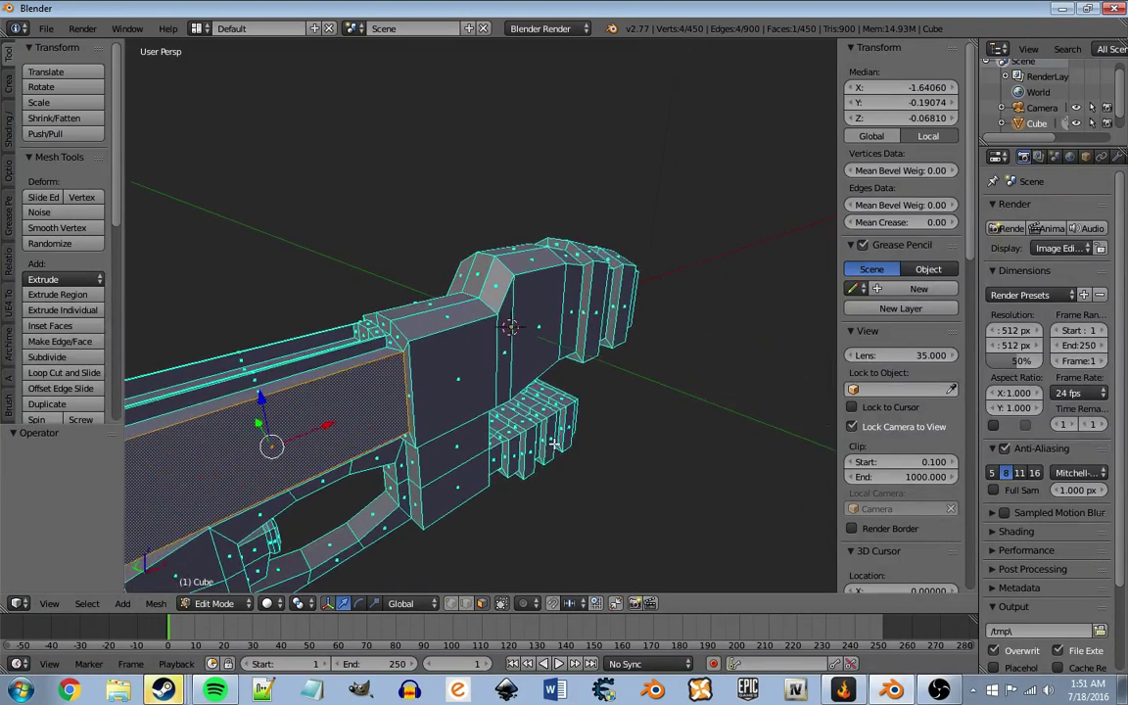
Step: Snap the 3D cursor to the side face and add a cylinder rotated 90° about X
right_click(465, 387)
key(shift+s)
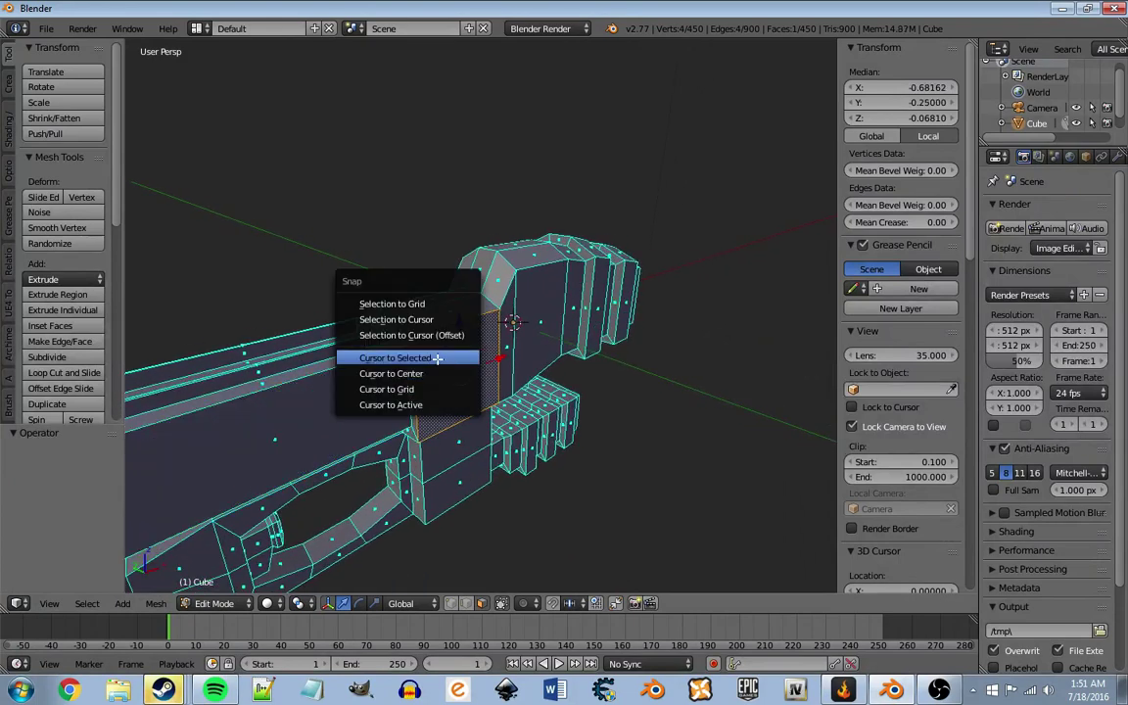
click(451, 358)
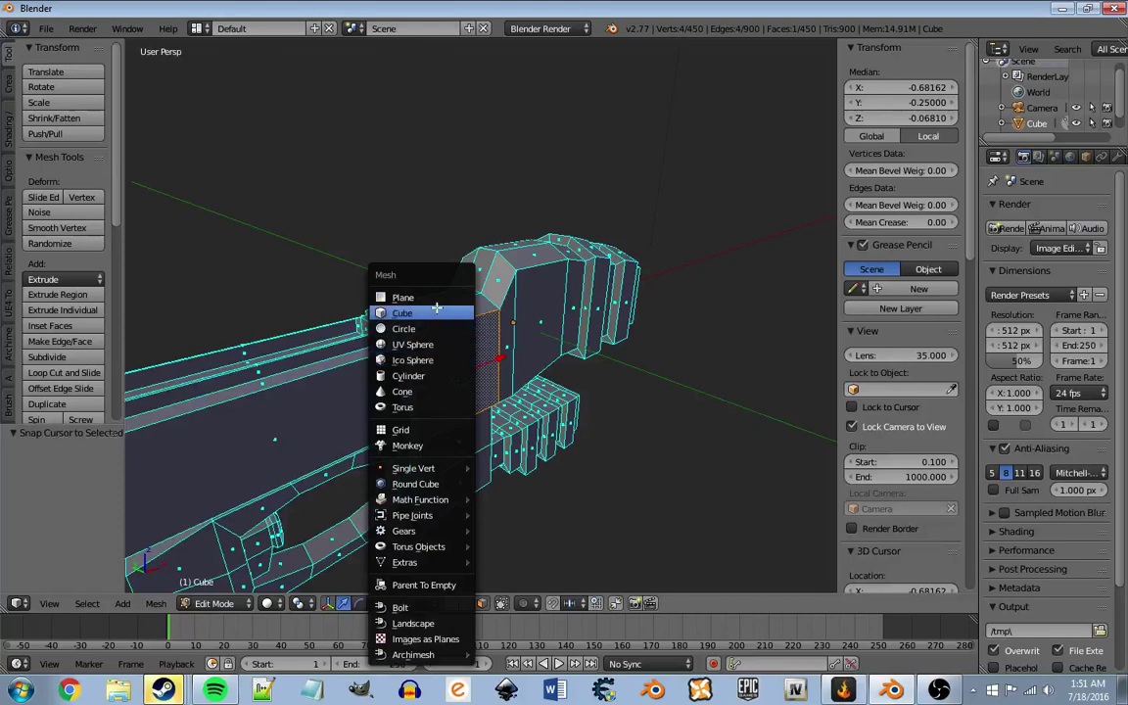
click(438, 375)
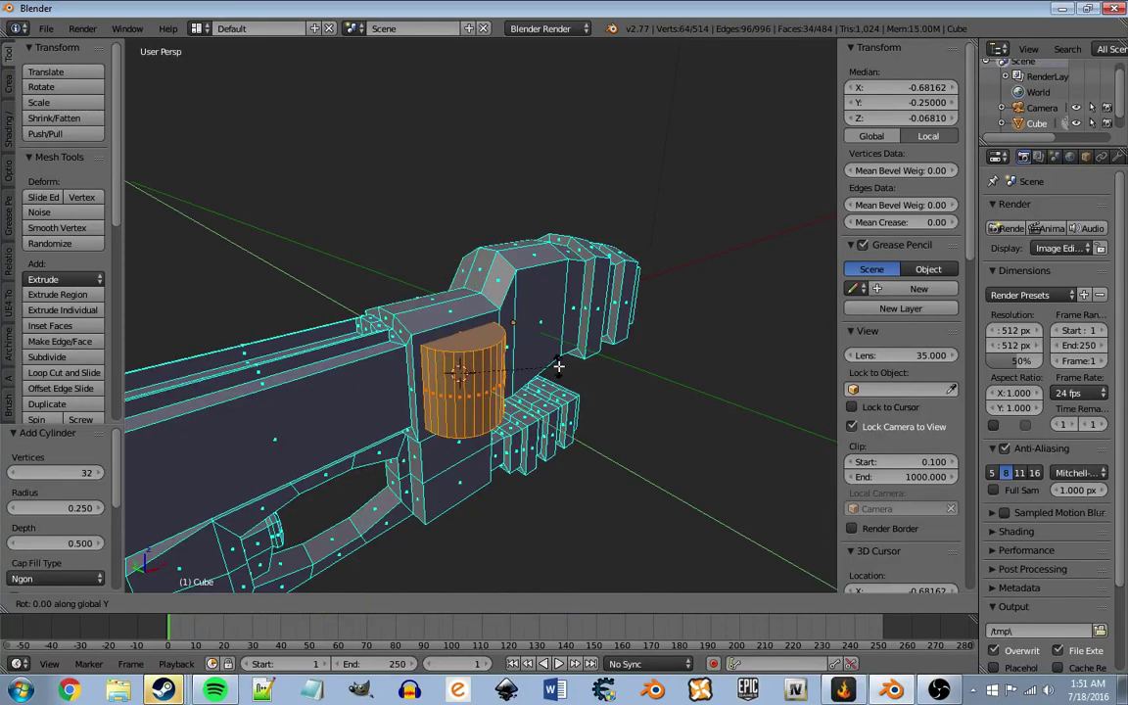
text(90)
key(Return)
Step: Scale the cylinder to 0.449 and move it outward along Y
key(s)
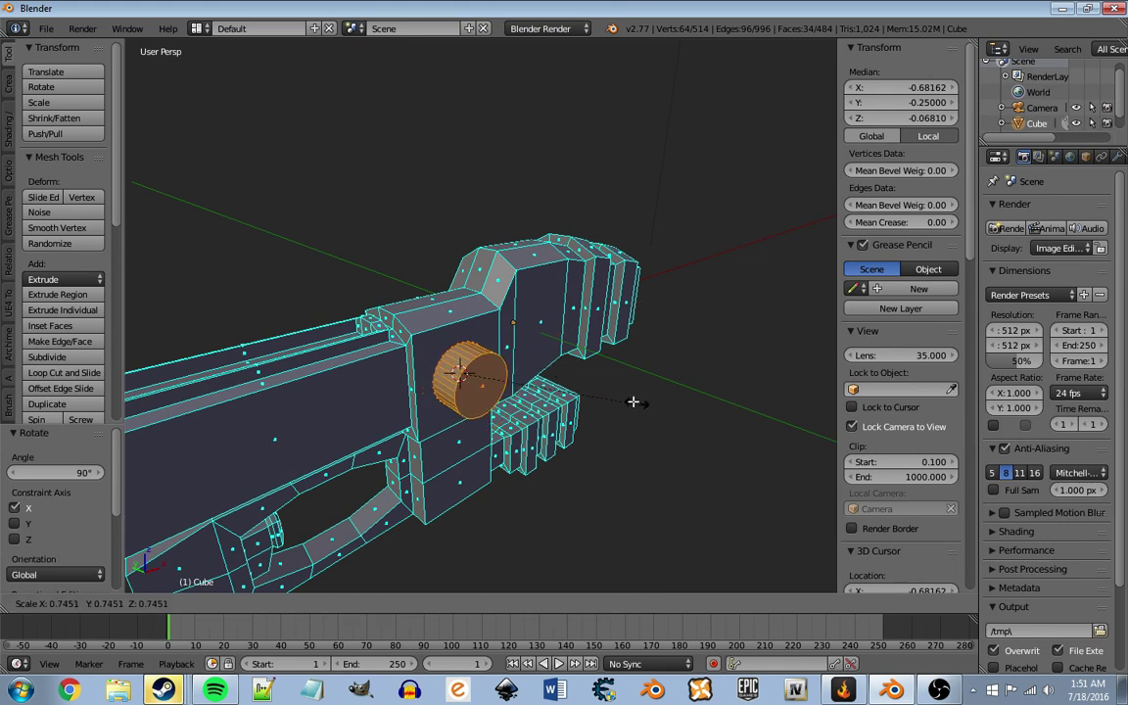
click(572, 382)
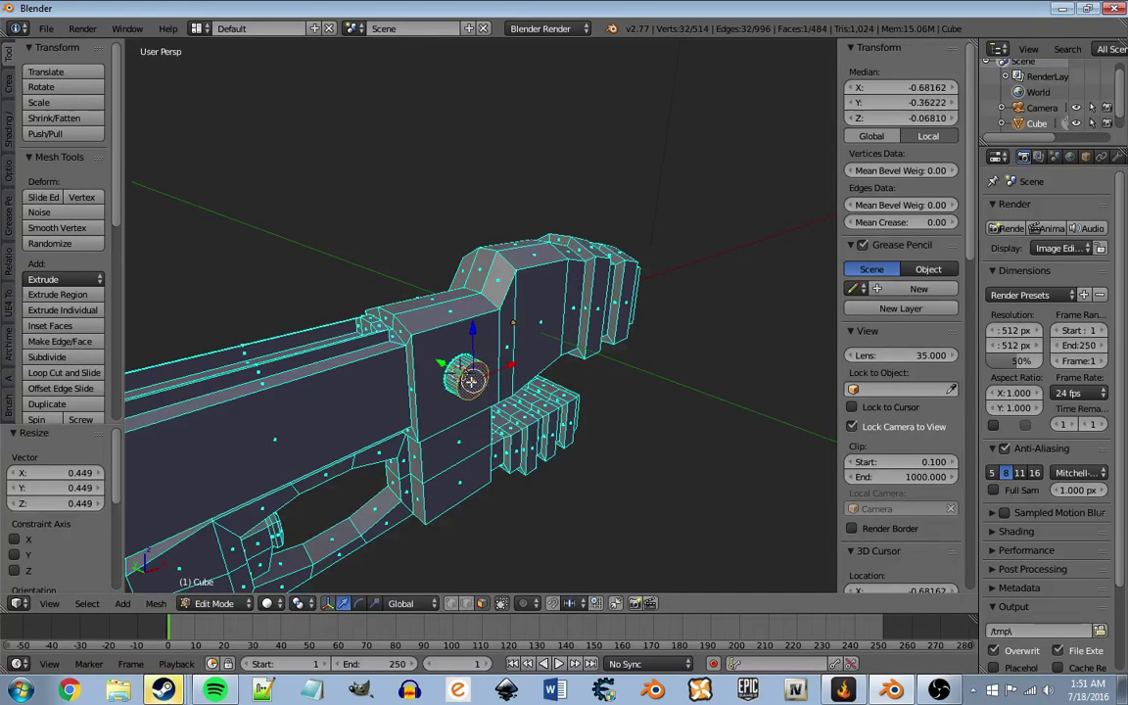
key(g)
key(y)
click(466, 380)
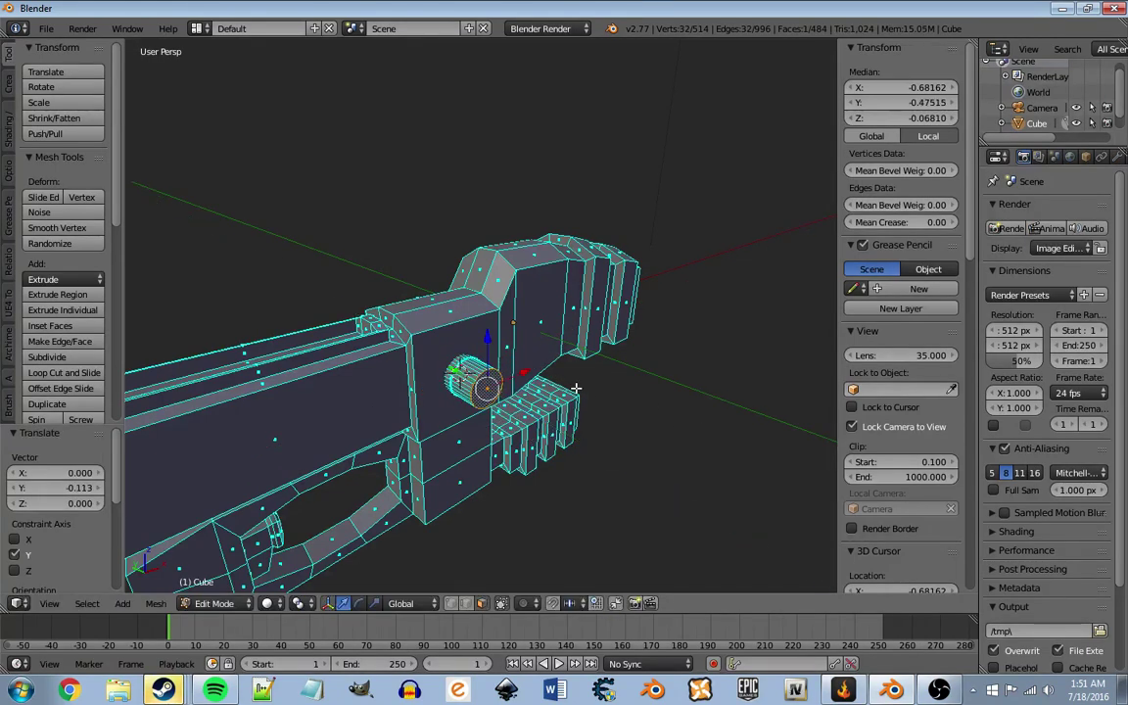
Step: Extrude and widen the pipe's end, then lengthen it and taper the tip to 0.452
key(e)
key(s)
click(586, 391)
key(e)
click(675, 423)
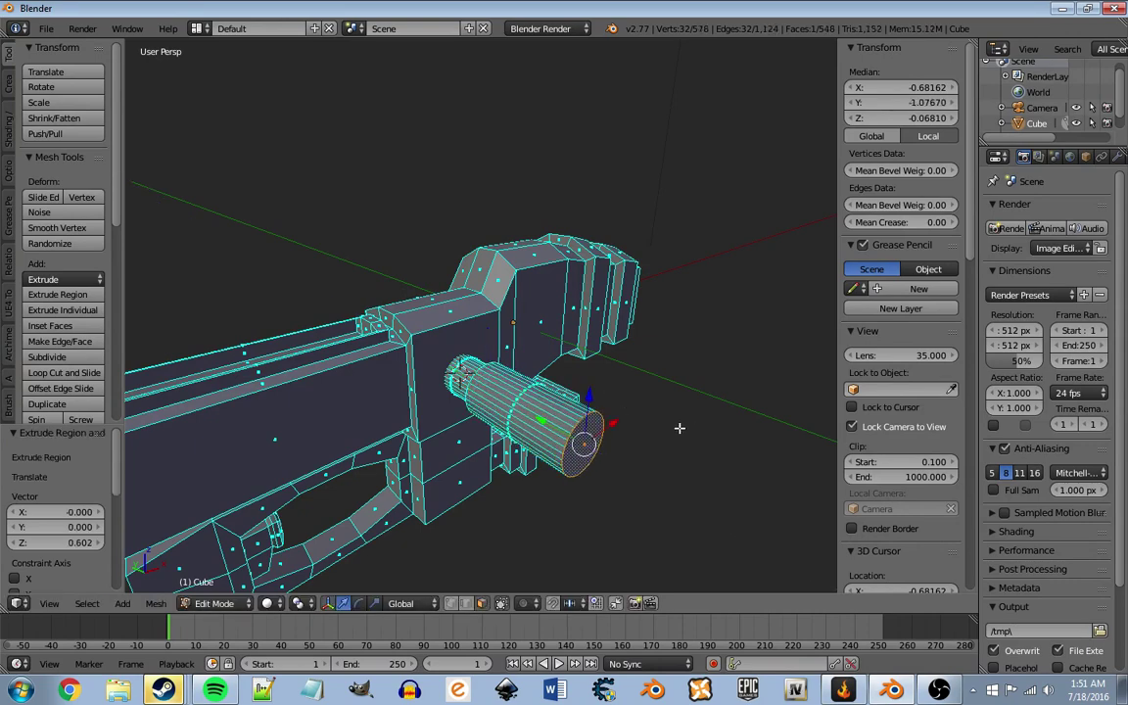
key(s)
click(481, 427)
Step: Turn on see-through display and select the pipe's vertices
scroll(483, 427, down, 5)
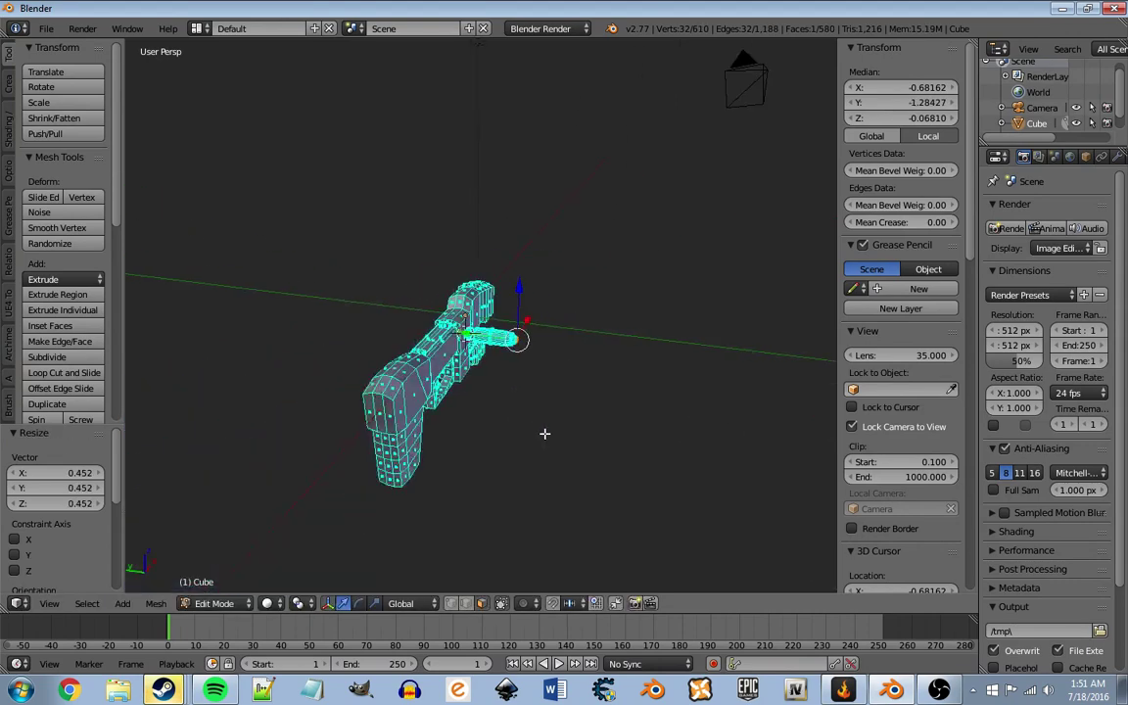
mouse_move(543, 433)
middle_down()
mouse_move(556, 451)
mouse_move(574, 448)
mouse_move(573, 393)
mouse_move(619, 460)
middle_up()
scroll(544, 436, up, 5)
scroll(573, 448, up, 2)
key(z)
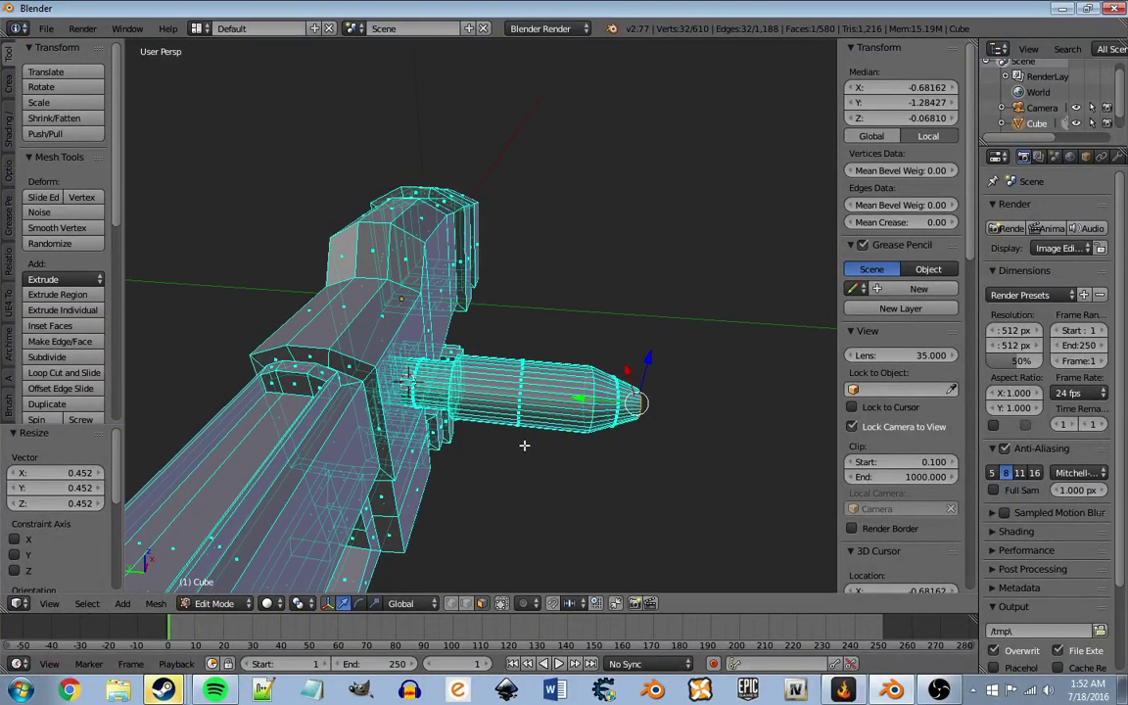
middle_drag(524, 446, 650, 420)
scroll(654, 377, down, 5)
scroll(649, 378, down, 3)
click(646, 384)
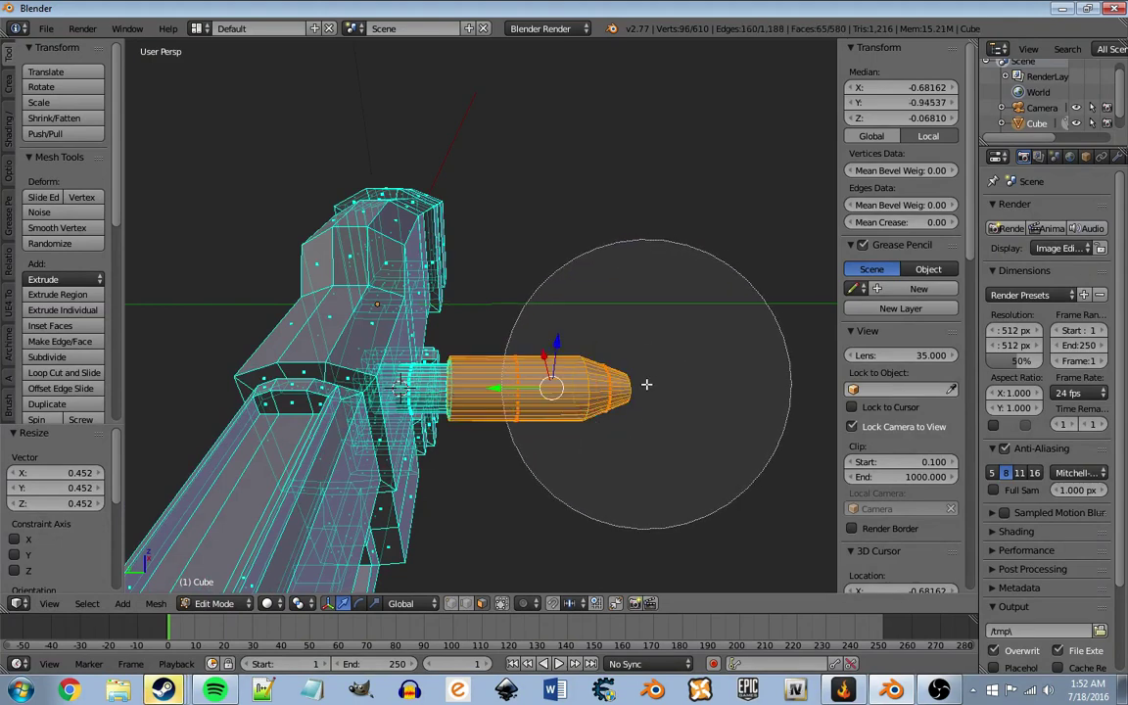
middle_drag(610, 387, 584, 384)
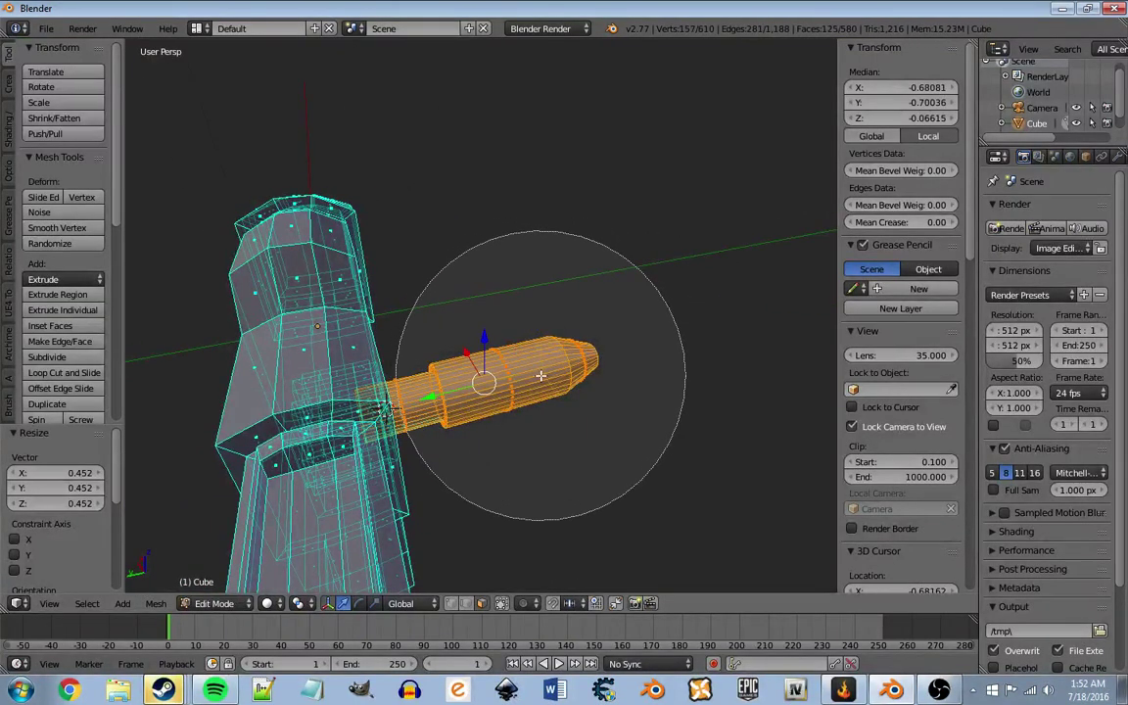
mouse_move(541, 385)
middle_down()
mouse_move(552, 365)
mouse_move(433, 244)
mouse_move(385, 292)
mouse_move(451, 380)
mouse_move(421, 397)
middle_up()
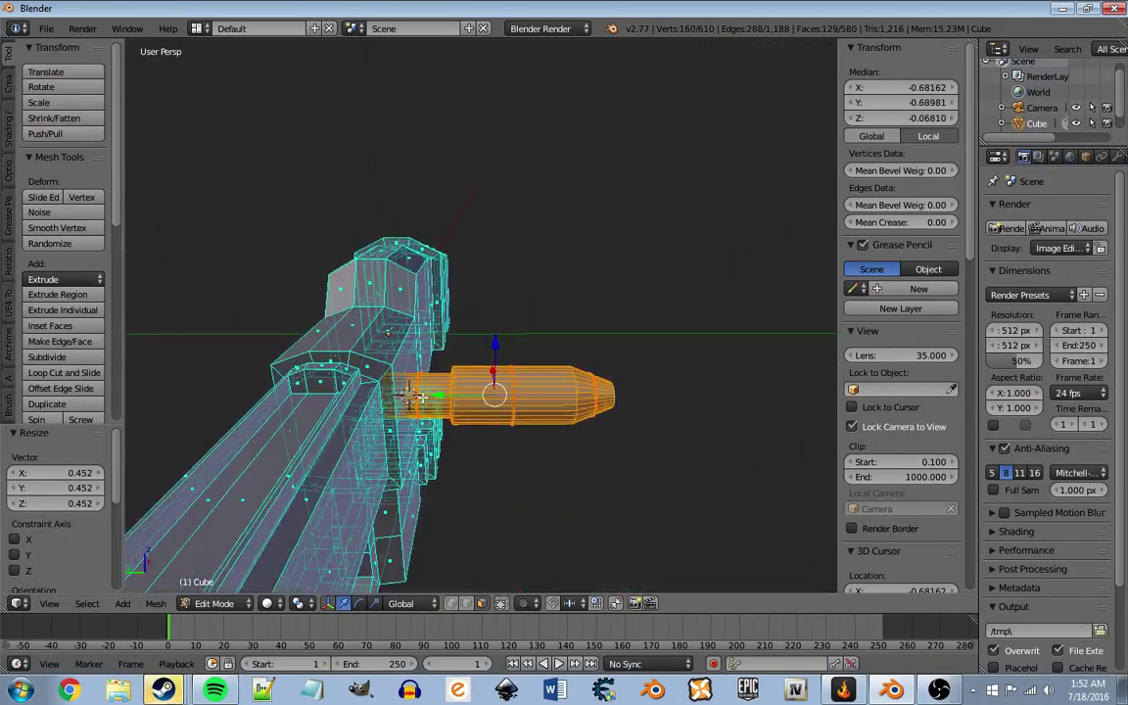
Step: Mirror the tapered piece with scale -1 and move it along Y to the gun's other side
text(s)
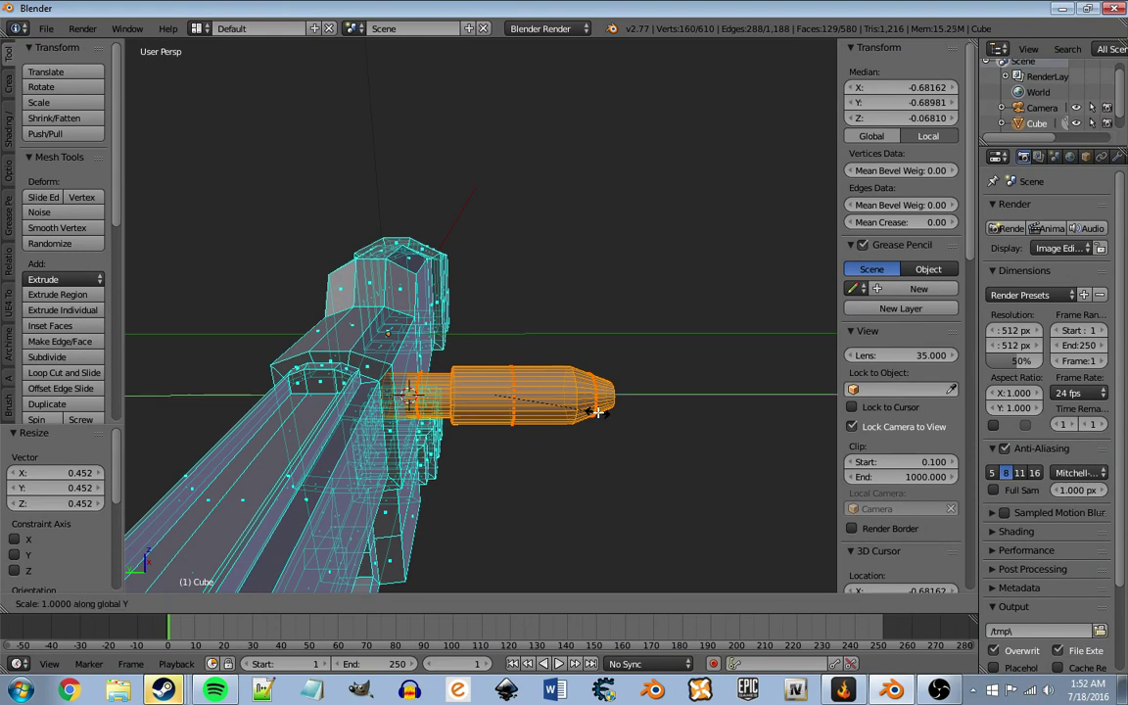
text(-1)
key(Return)
middle_drag(471, 406, 637, 368)
key(g)
key(y)
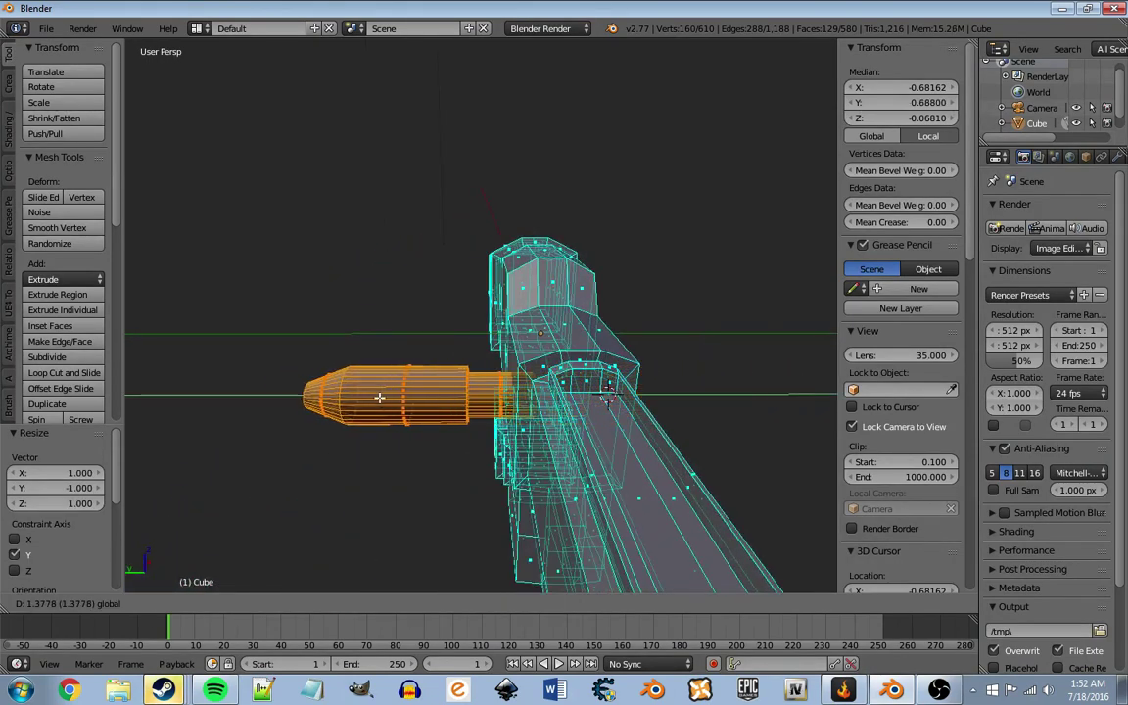
click(392, 411)
mouse_move(398, 420)
middle_down()
mouse_move(592, 335)
mouse_move(704, 361)
mouse_move(692, 423)
mouse_move(662, 433)
mouse_move(443, 423)
mouse_move(410, 436)
mouse_move(442, 398)
middle_up()
Step: Flip the normals of the mirrored piece from the W specials menu
key(w)
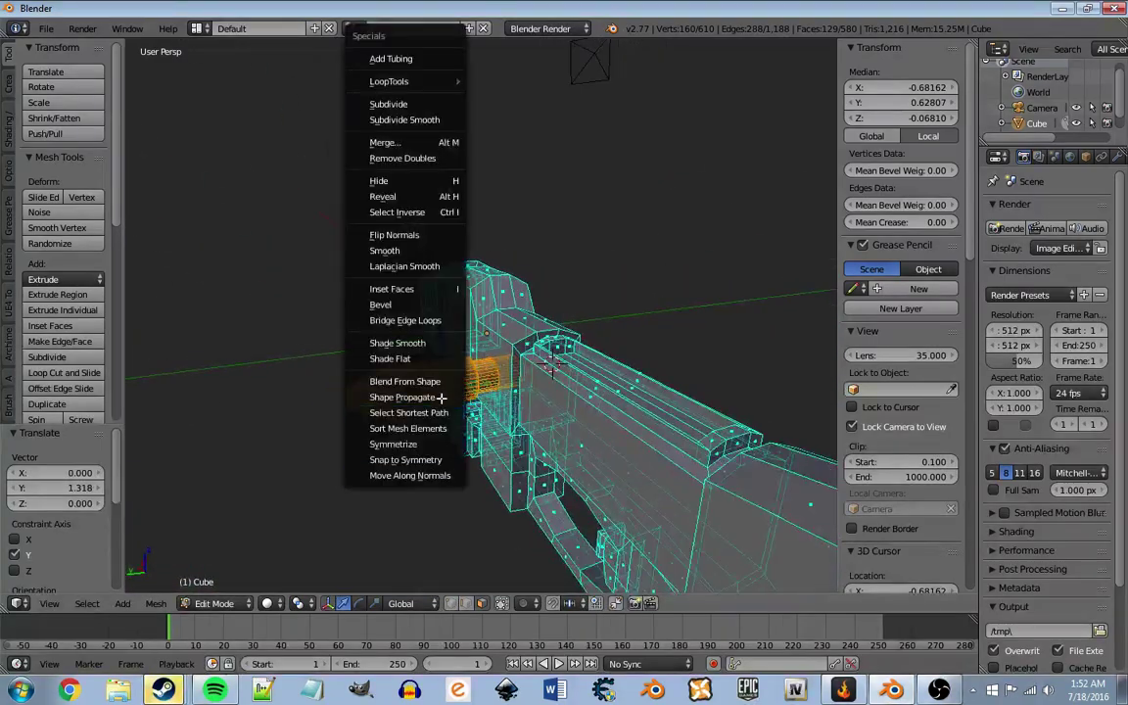
click(416, 236)
key(Tab)
mouse_move(417, 236)
middle_down()
mouse_move(449, 403)
mouse_move(516, 390)
mouse_move(607, 346)
mouse_move(655, 418)
middle_up()
key(Tab)
scroll(670, 418, up, 3)
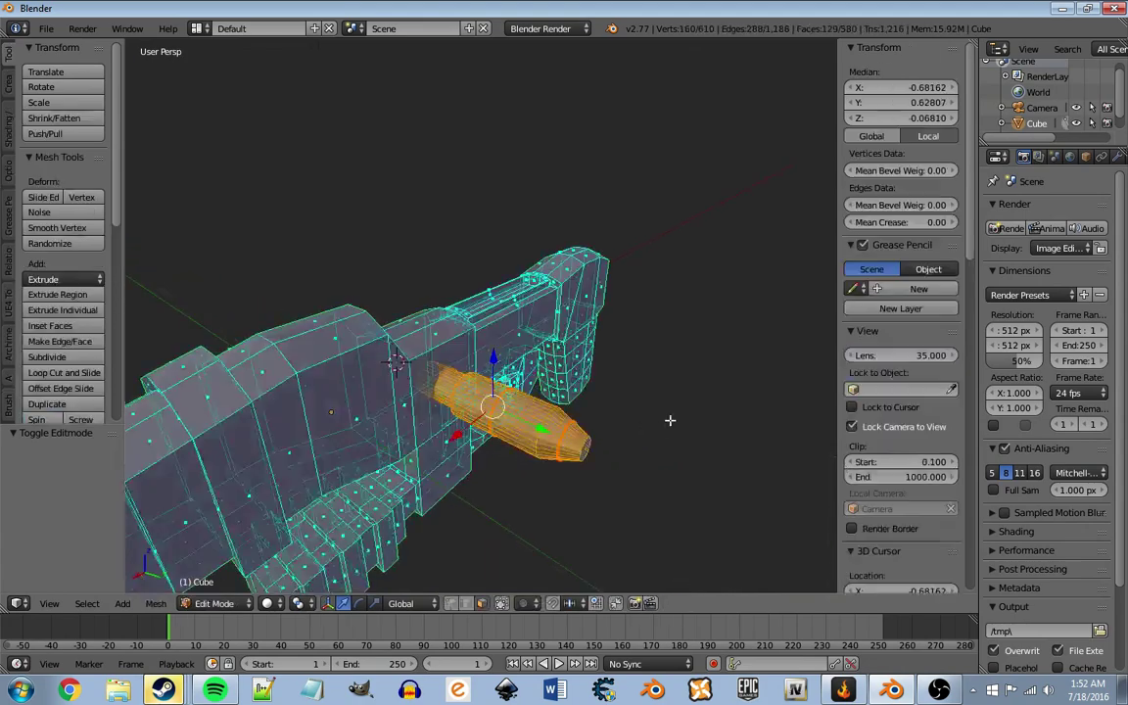
scroll(509, 396, down, 8)
scroll(451, 414, up, 9)
scroll(462, 432, down, 2)
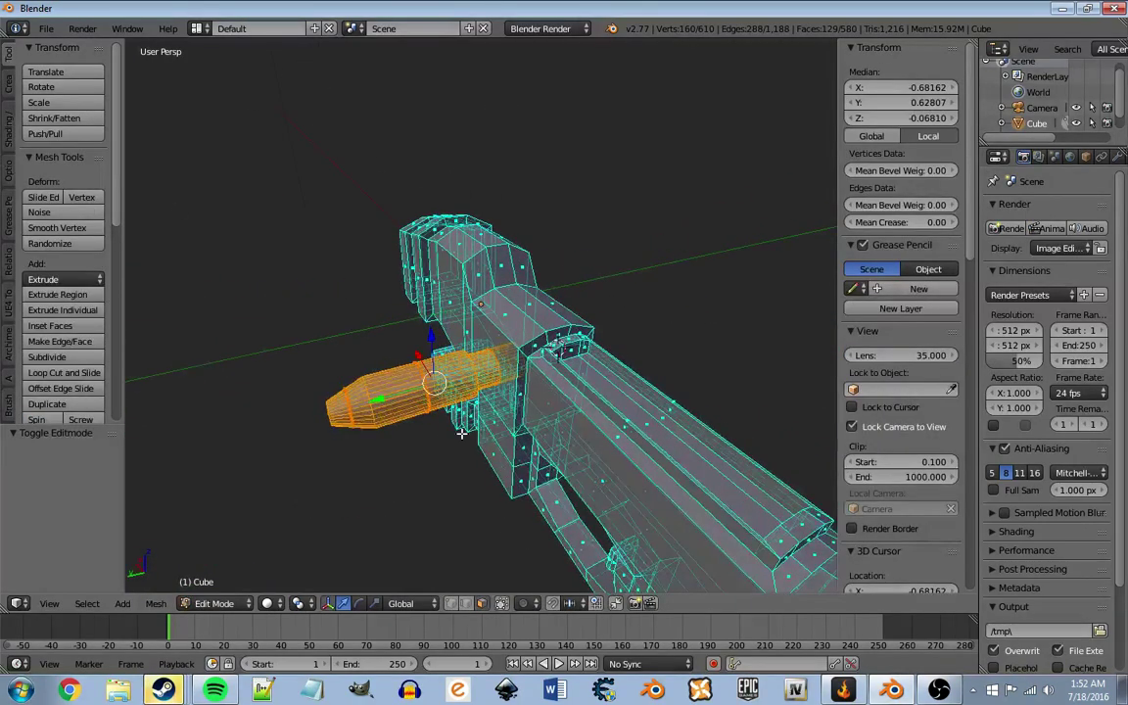
key(Tab)
mouse_move(461, 431)
middle_down()
mouse_move(489, 361)
mouse_move(450, 392)
mouse_move(395, 409)
middle_up()
key(Tab)
Step: Add 12 evenly spaced loop cuts around the barrel's thick section
key(a)
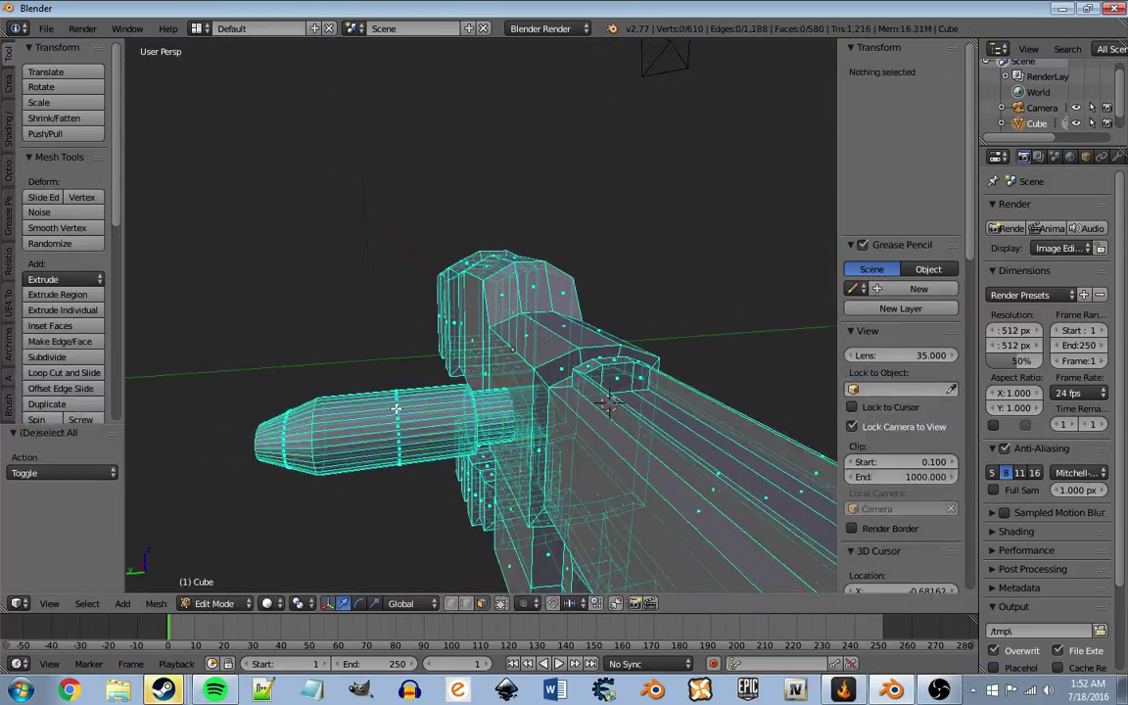
key(ctrl+r)
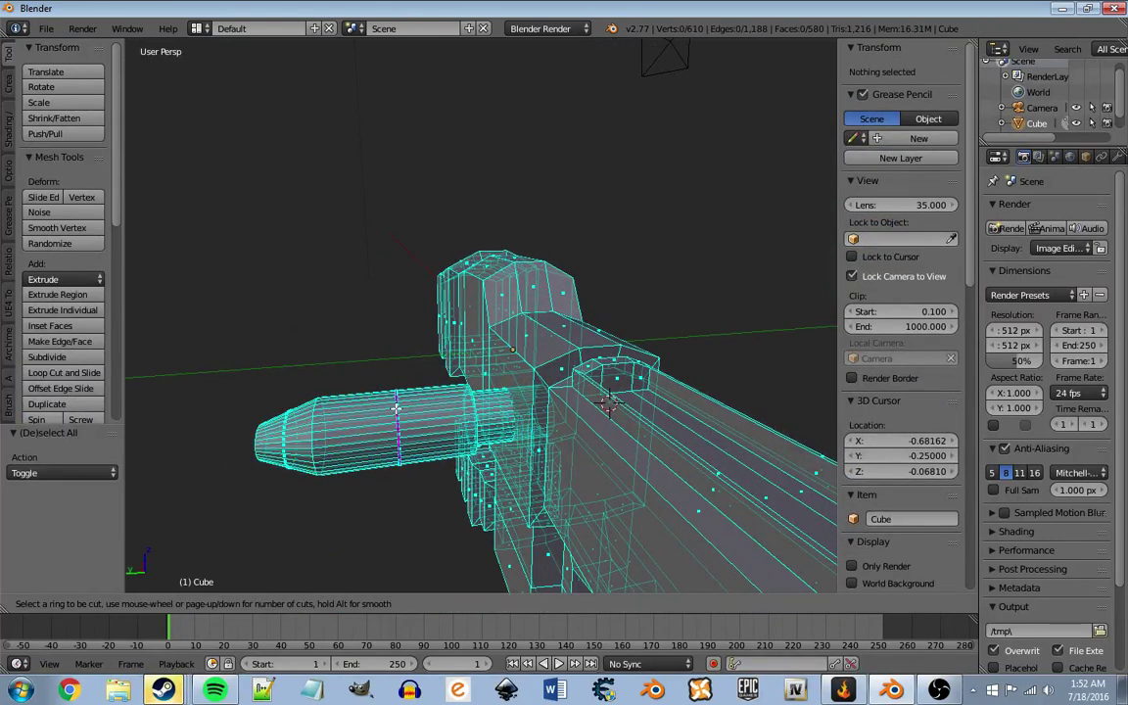
scroll(396, 410, up, 11)
click(397, 410)
right_click(397, 409)
middle_drag(397, 410, 439, 436)
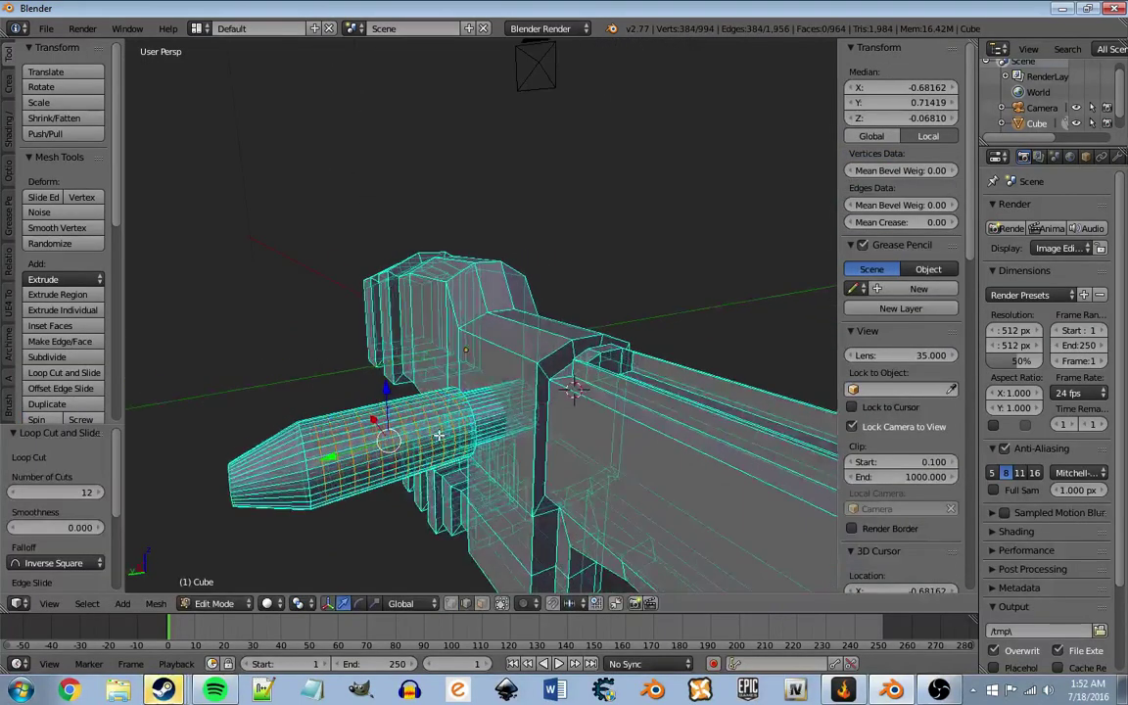
Step: Select alternating face rings around the barrel in solid shading and inset them
key(a)
key(z)
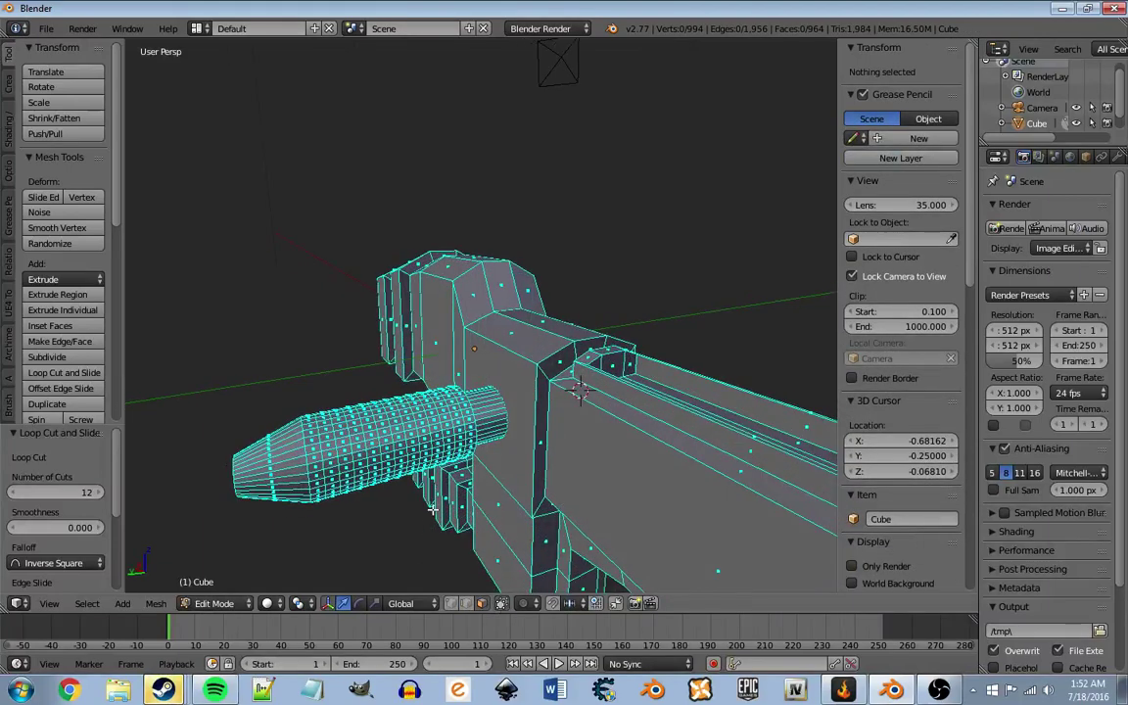
scroll(337, 441, up, 4)
middle_drag(522, 335, 566, 320)
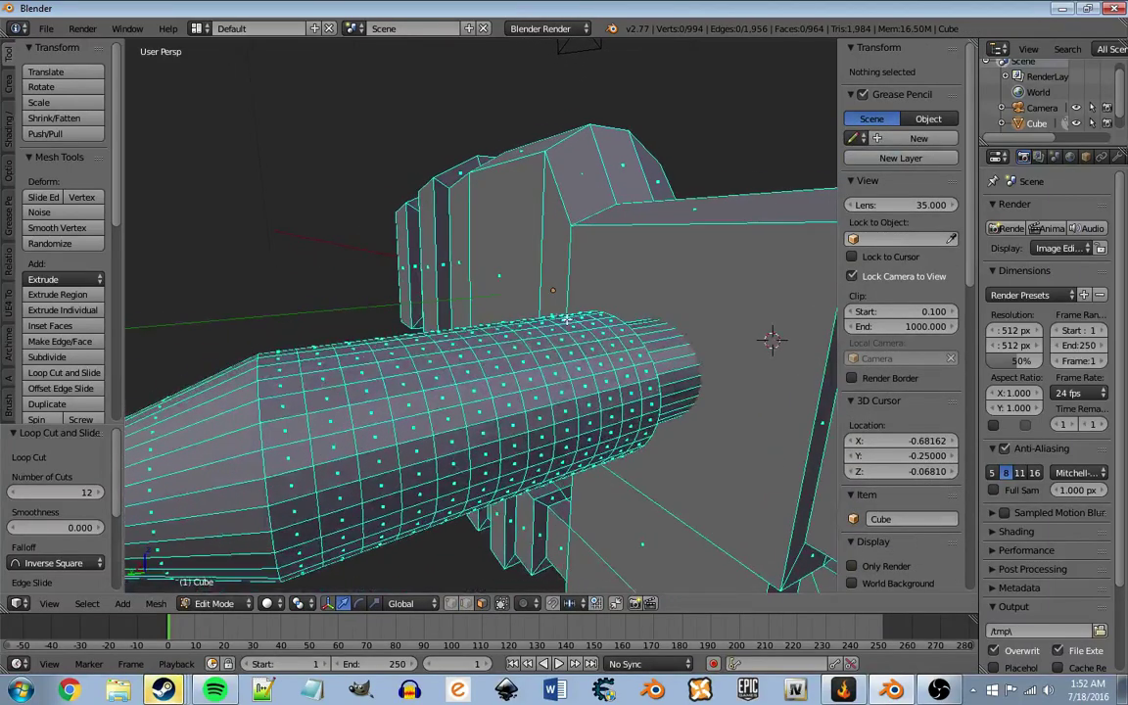
alt+right_click(346, 407)
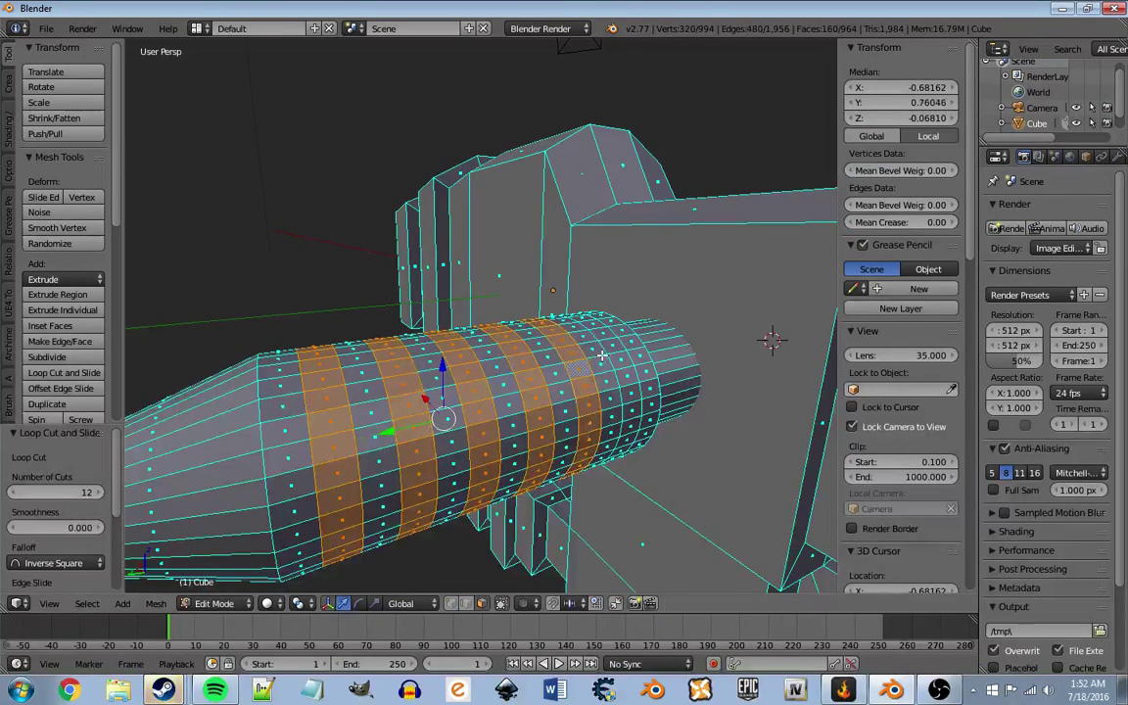
key(i)
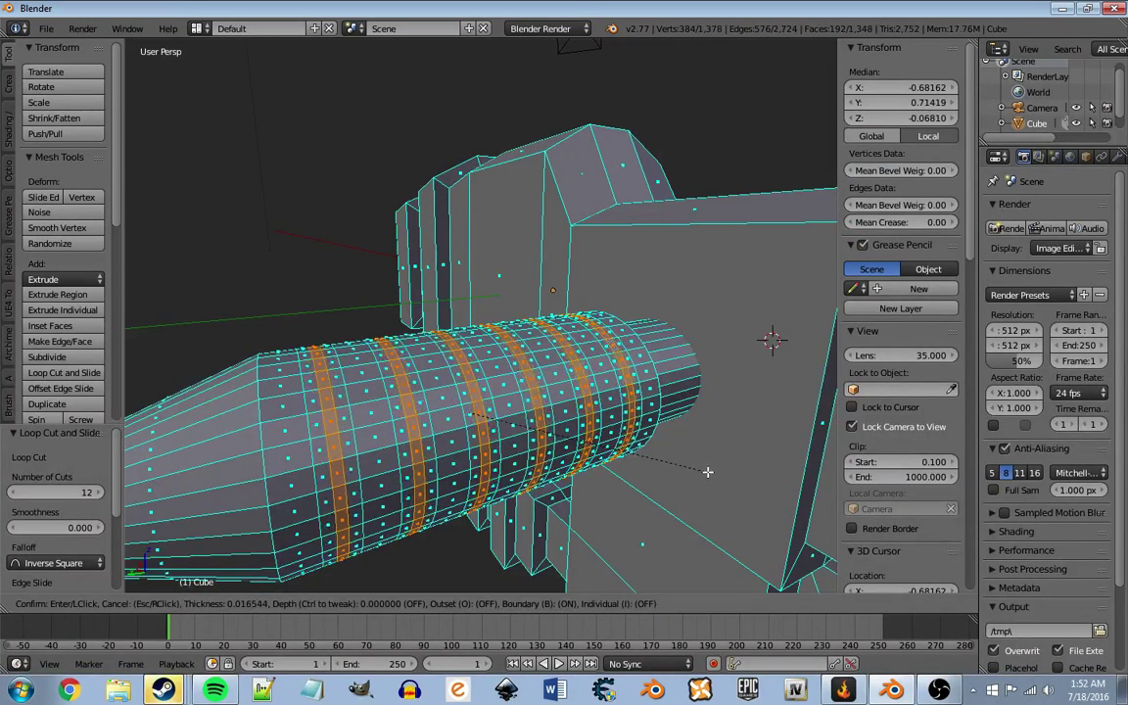
click(713, 474)
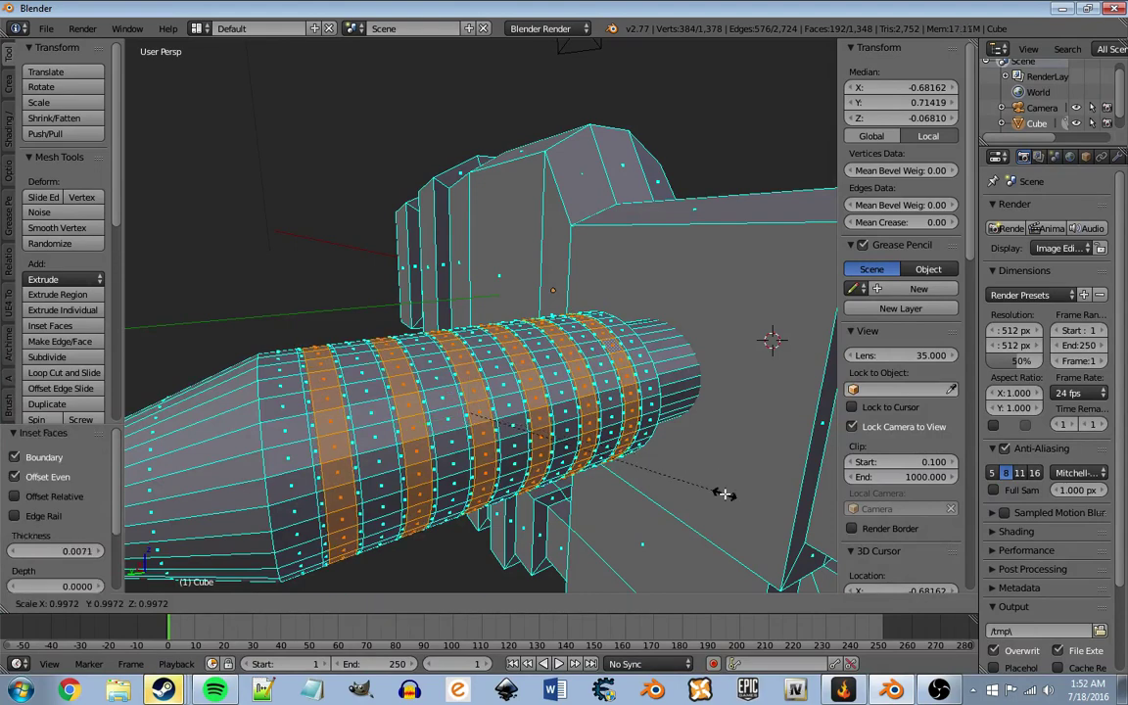
Step: Set pivot to Individual Origins and scale the rings to 0.932 to recess them
click(299, 603)
click(323, 551)
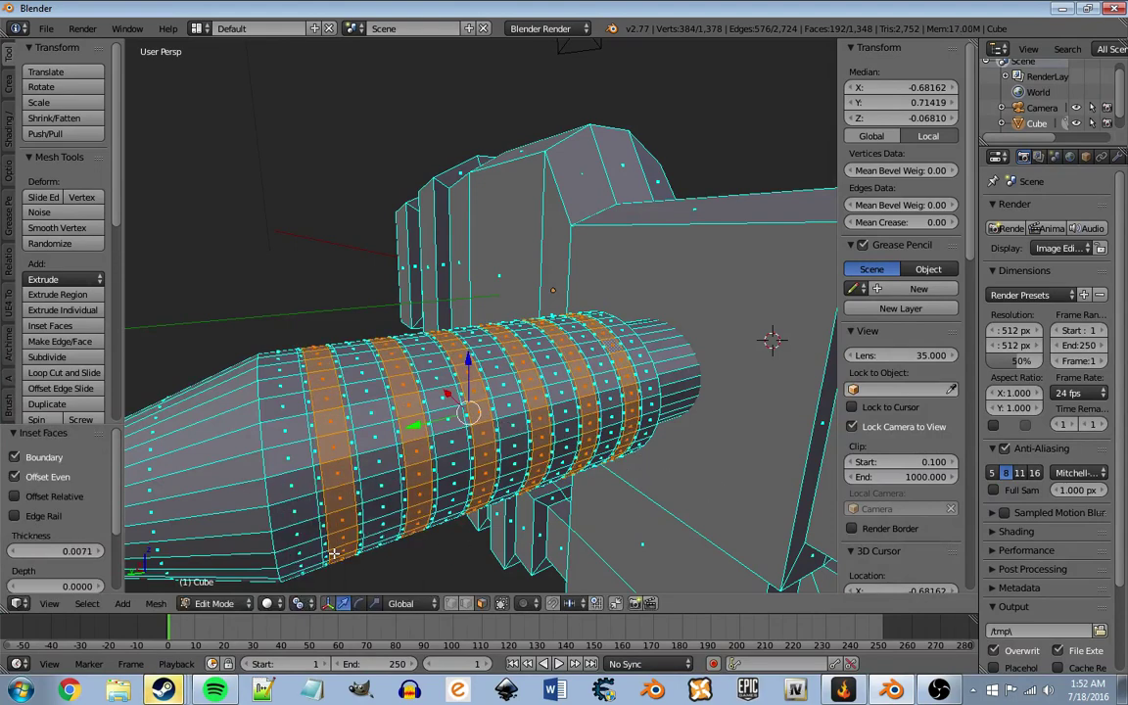
key(s)
click(599, 517)
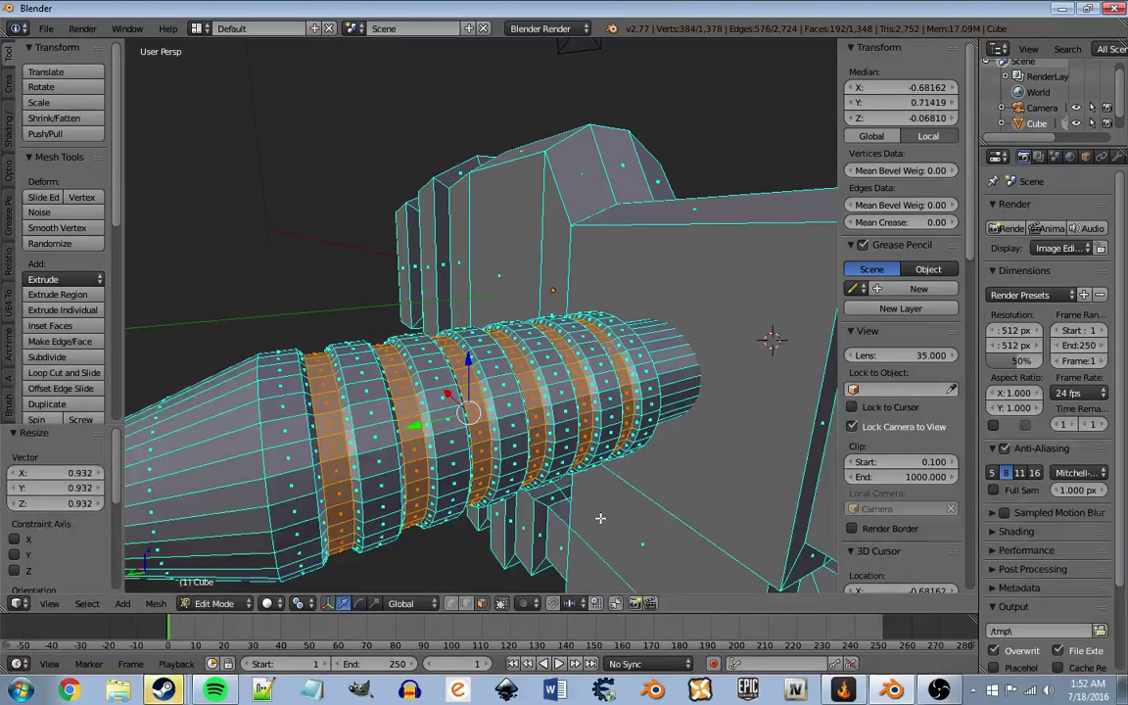
mouse_move(600, 458)
middle_down()
mouse_move(627, 431)
mouse_move(588, 453)
mouse_move(551, 423)
mouse_move(700, 395)
mouse_move(755, 353)
mouse_move(745, 372)
mouse_move(655, 396)
mouse_move(592, 447)
middle_up()
key(Tab)
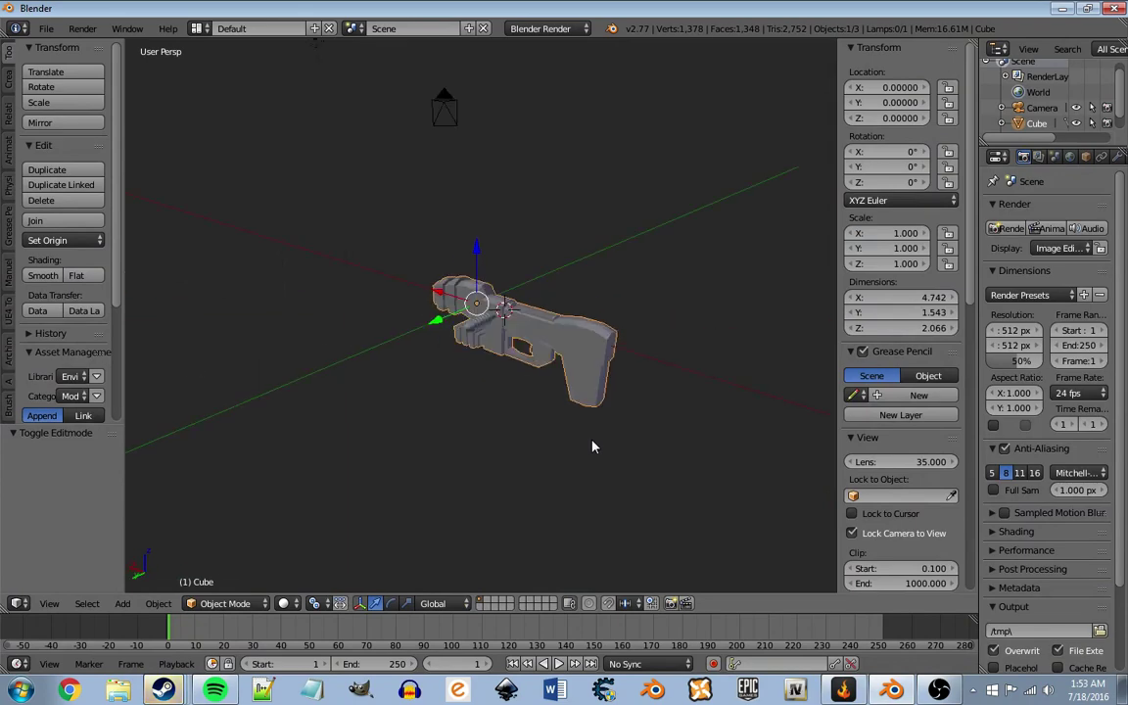
Step: Snap the 3D cursor to a vertex on the underside of the gun body
key(KP_8)
key(KP_4)
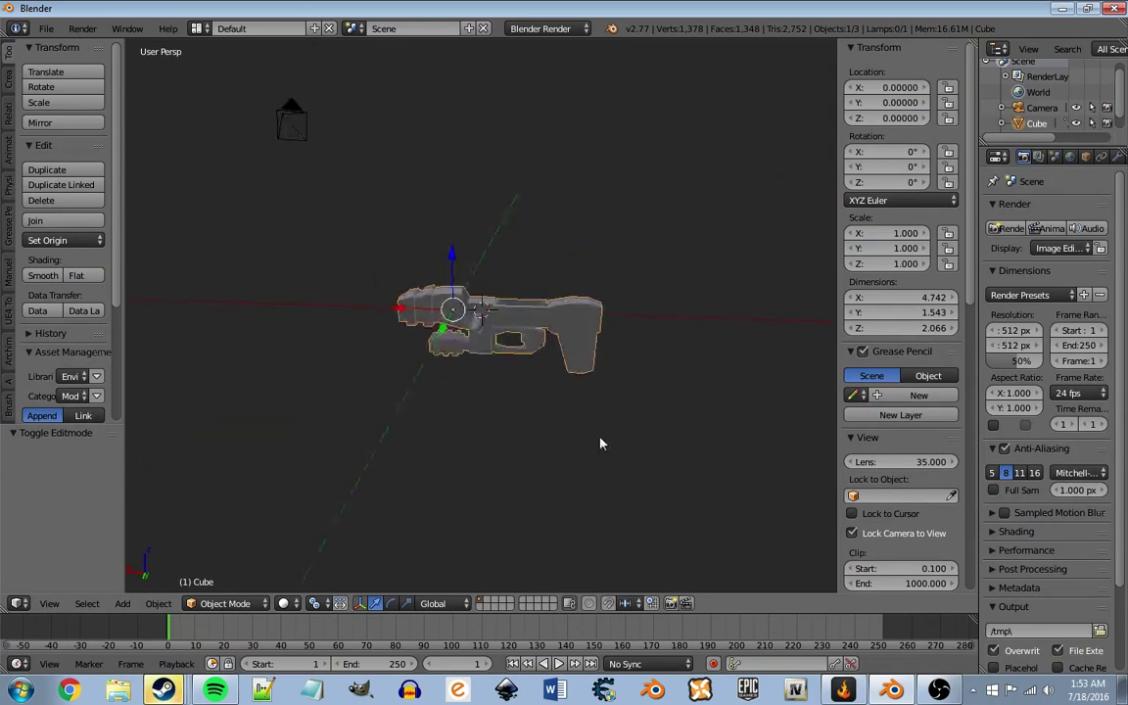
scroll(522, 416, up, 5)
scroll(522, 417, down, 5)
scroll(559, 398, up, 6)
key(Tab)
scroll(491, 420, down, 5)
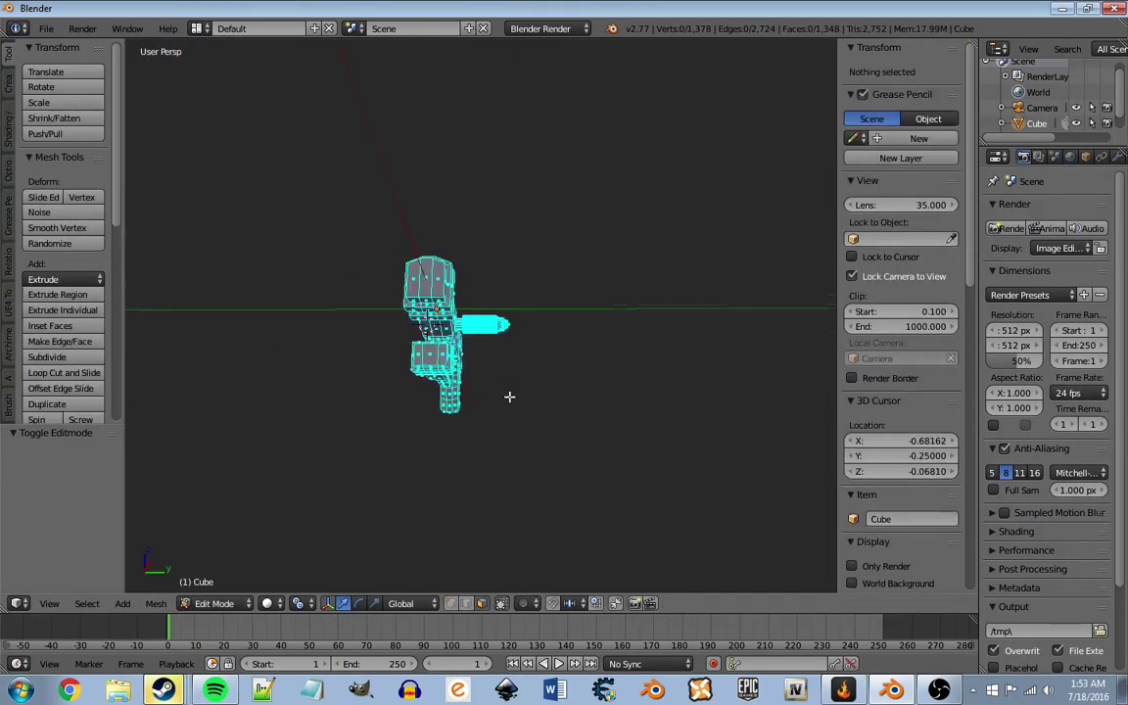
middle_drag(508, 396, 563, 405)
scroll(609, 420, up, 6)
scroll(622, 423, up, 2)
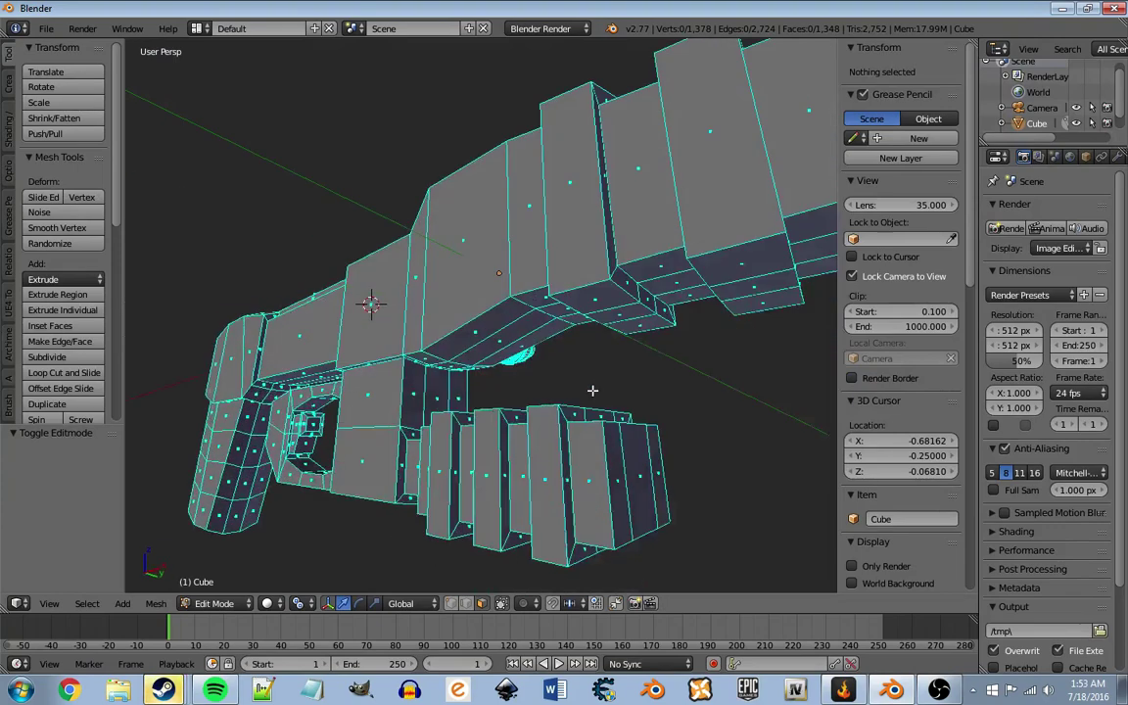
right_click(439, 396)
key(shift+s)
click(433, 400)
Step: Add a new cylinder object at the 3D cursor beneath the gun
key(Tab)
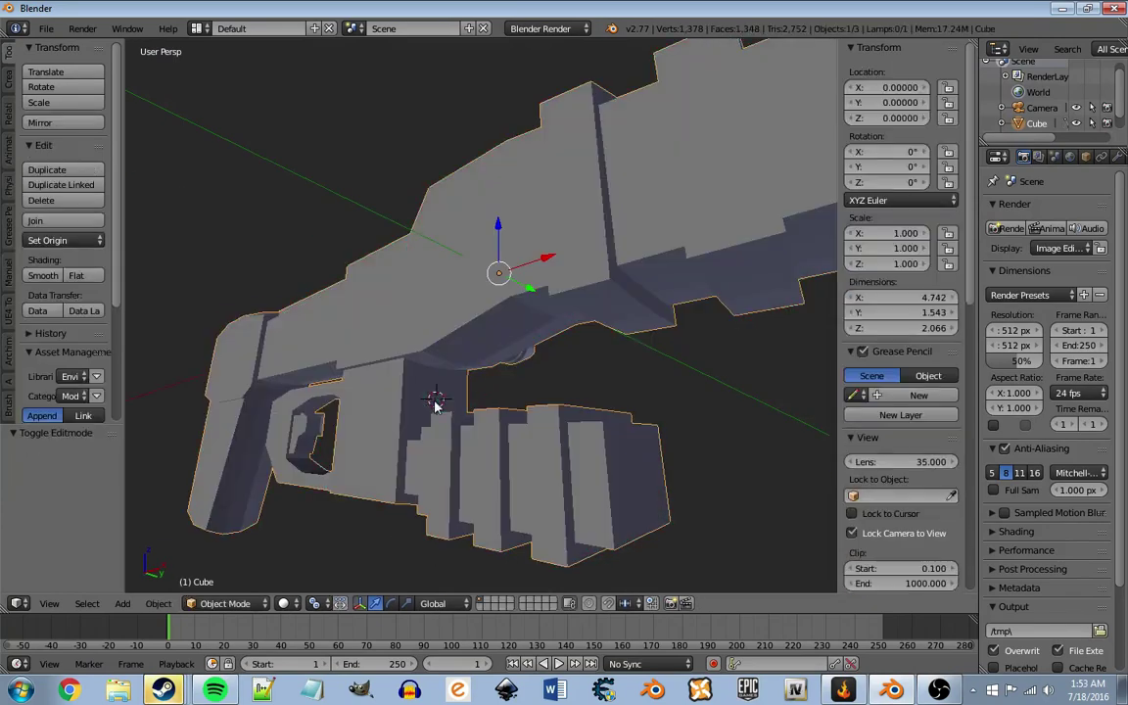
key(shift+a)
key(Escape)
key(Tab)
key(a)
key(shift+a)
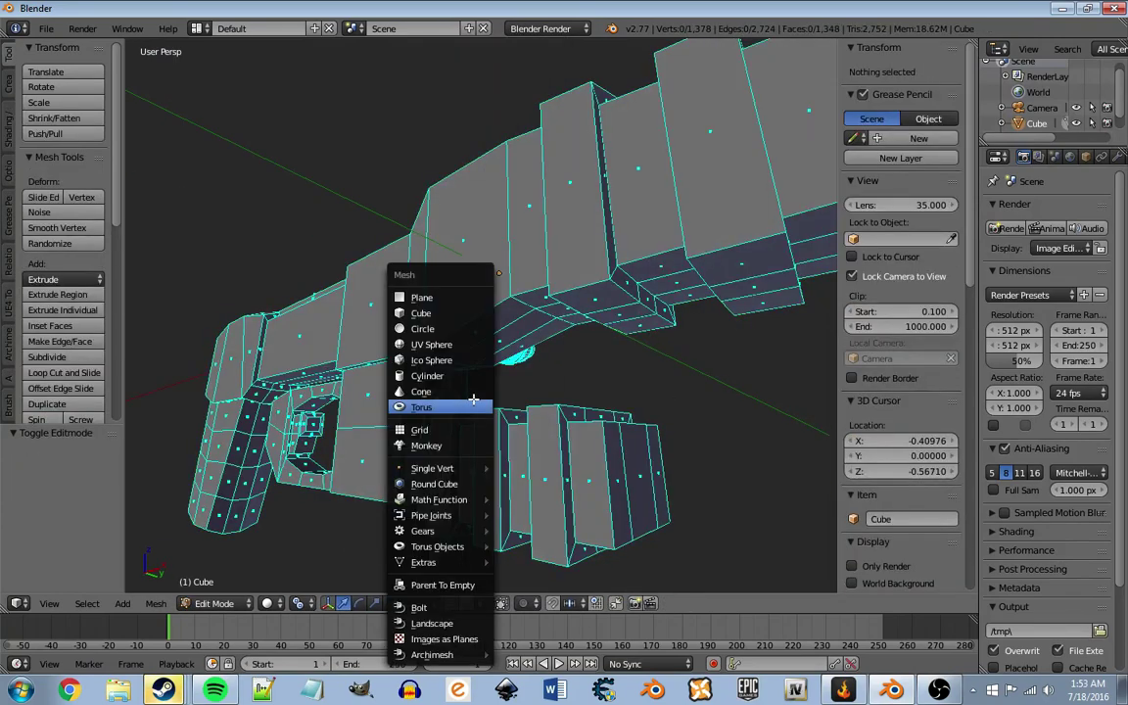
key(Escape)
key(Tab)
key(shift+a)
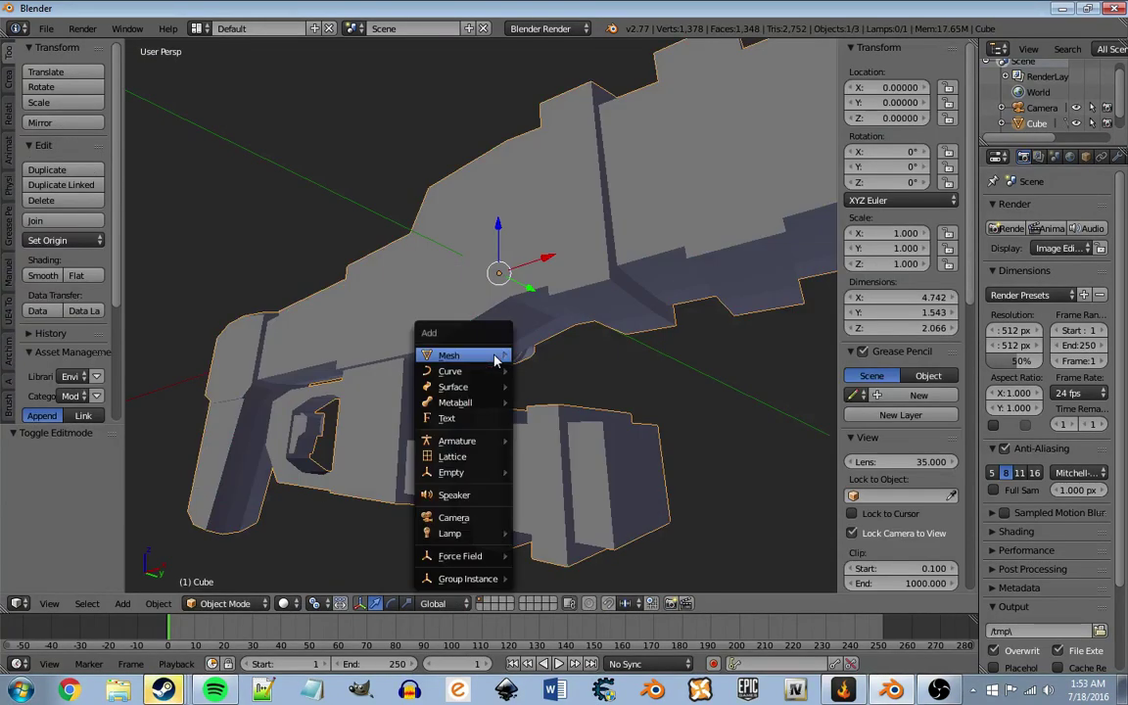
click(551, 77)
Step: Rotate the cylinder 90 degrees about the Y axis onto its side
middle_drag(558, 89, 528, 273)
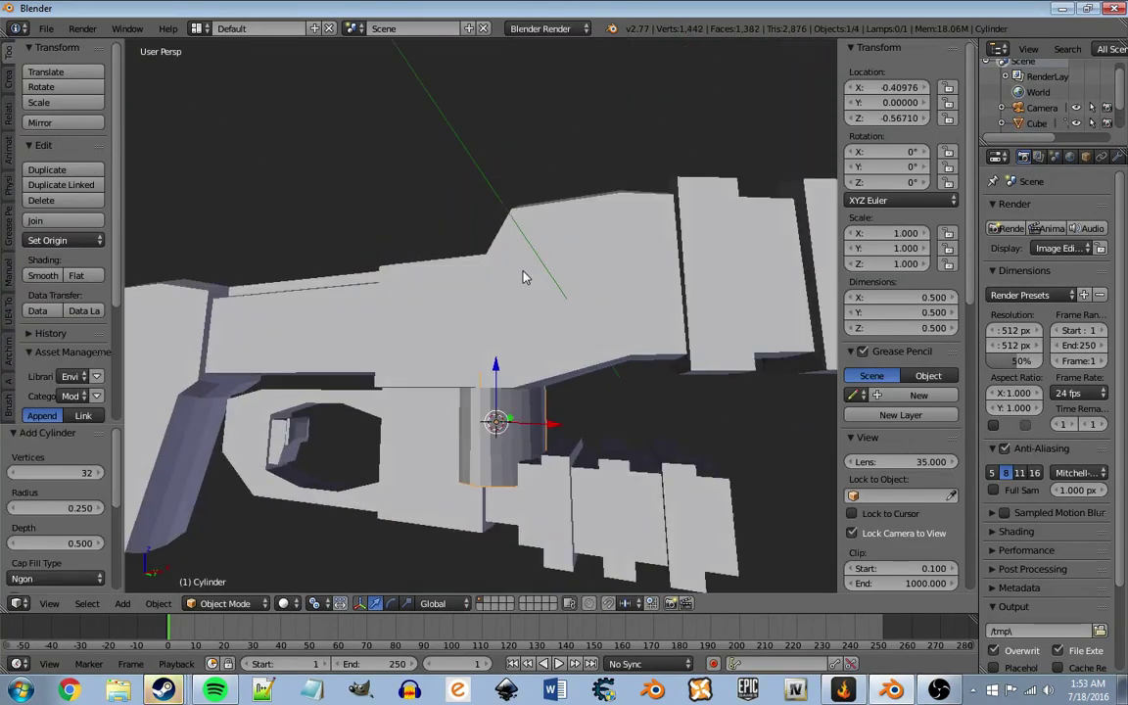
scroll(520, 283, up, 3)
key(r)
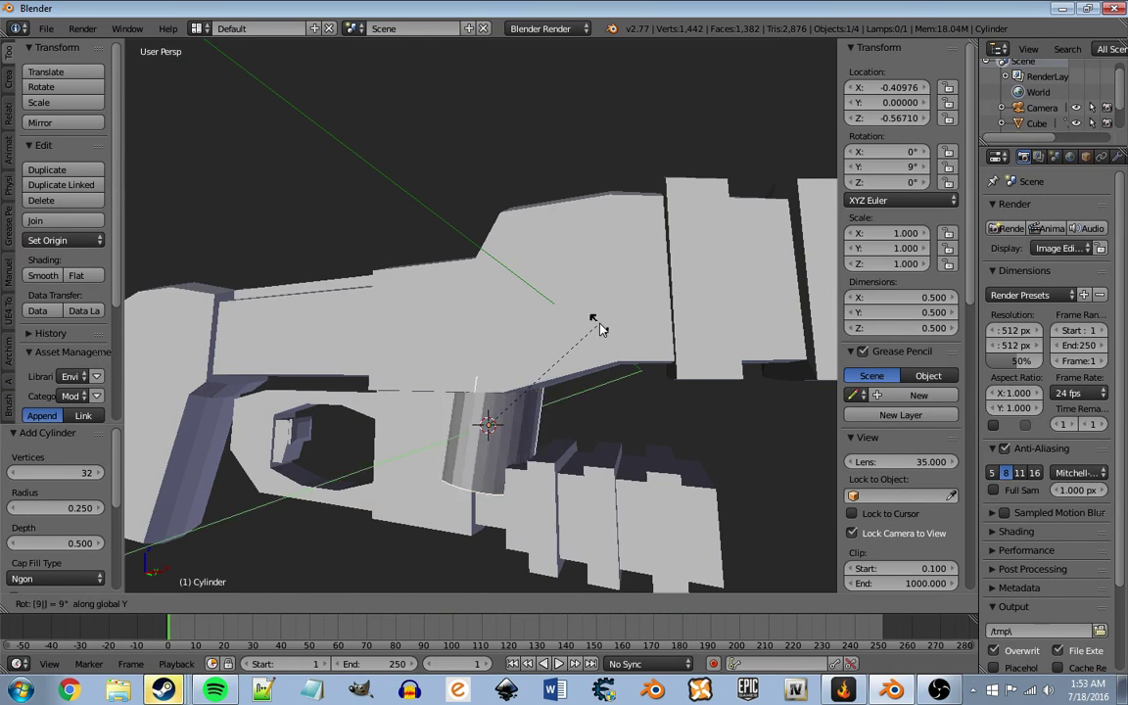
key(0)
key(Return)
Step: Scale the cylinder up to 1.405 and enter its Edit Mode
key(s)
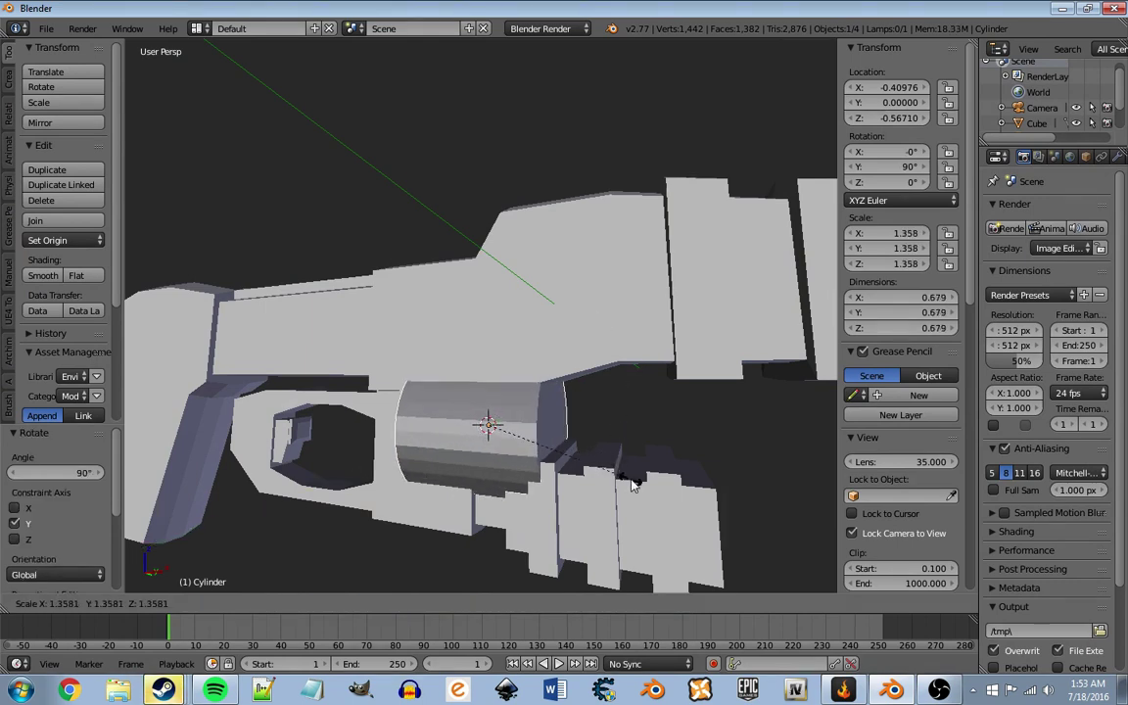
click(637, 486)
scroll(622, 445, down, 3)
scroll(589, 443, down, 3)
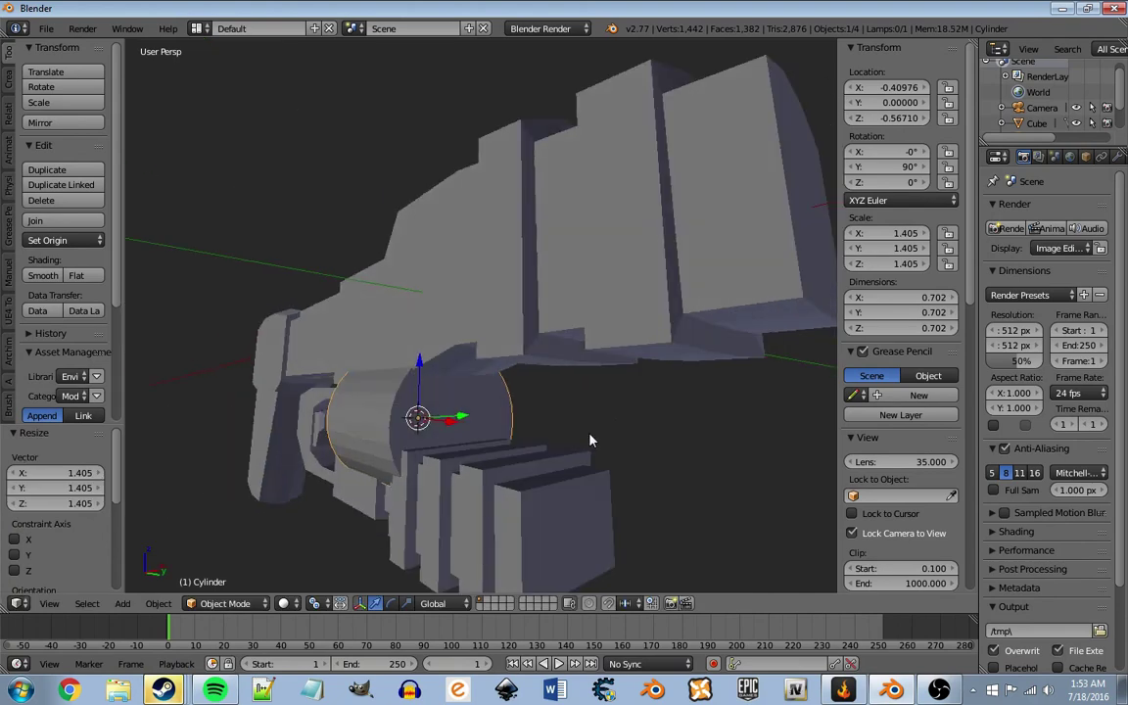
scroll(621, 446, down, 3)
scroll(621, 446, up, 2)
scroll(642, 460, up, 3)
scroll(649, 466, up, 3)
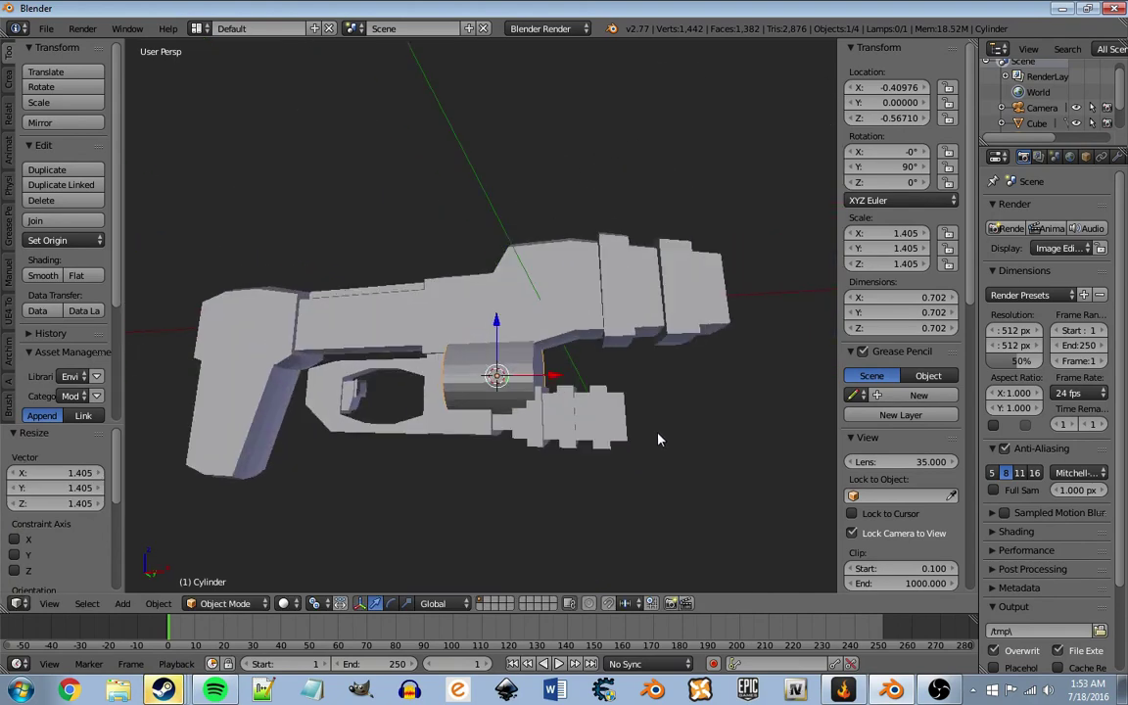
key(Tab)
scroll(707, 453, up, 3)
scroll(707, 454, up, 1)
Step: In face mode, extrude the cylinder's end face, shrink it to 0.825, then extrude and scale again
key(3)
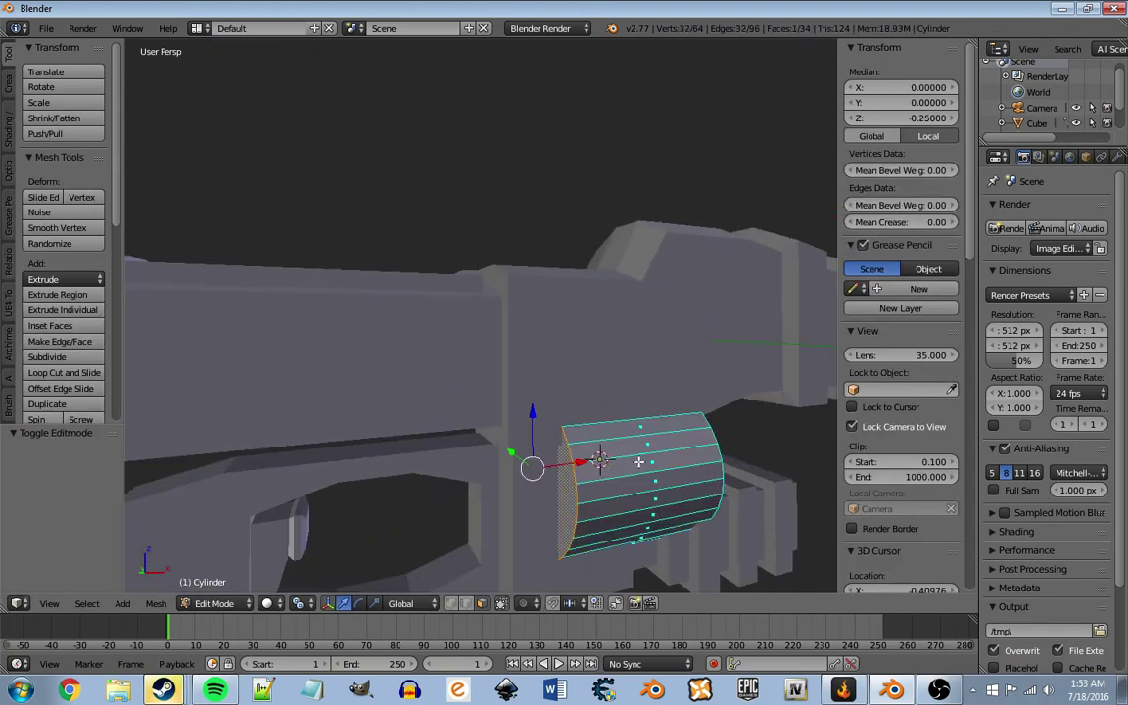
key(e)
right_click(715, 468)
key(s)
click(678, 470)
key(e)
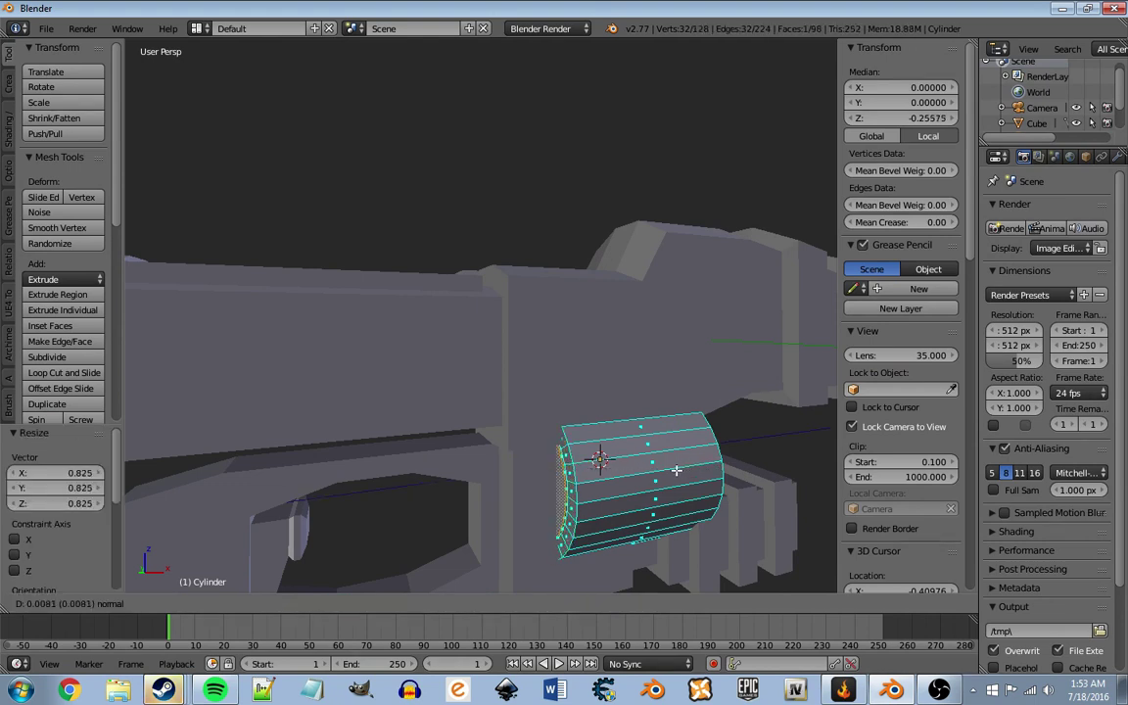
click(648, 484)
key(s)
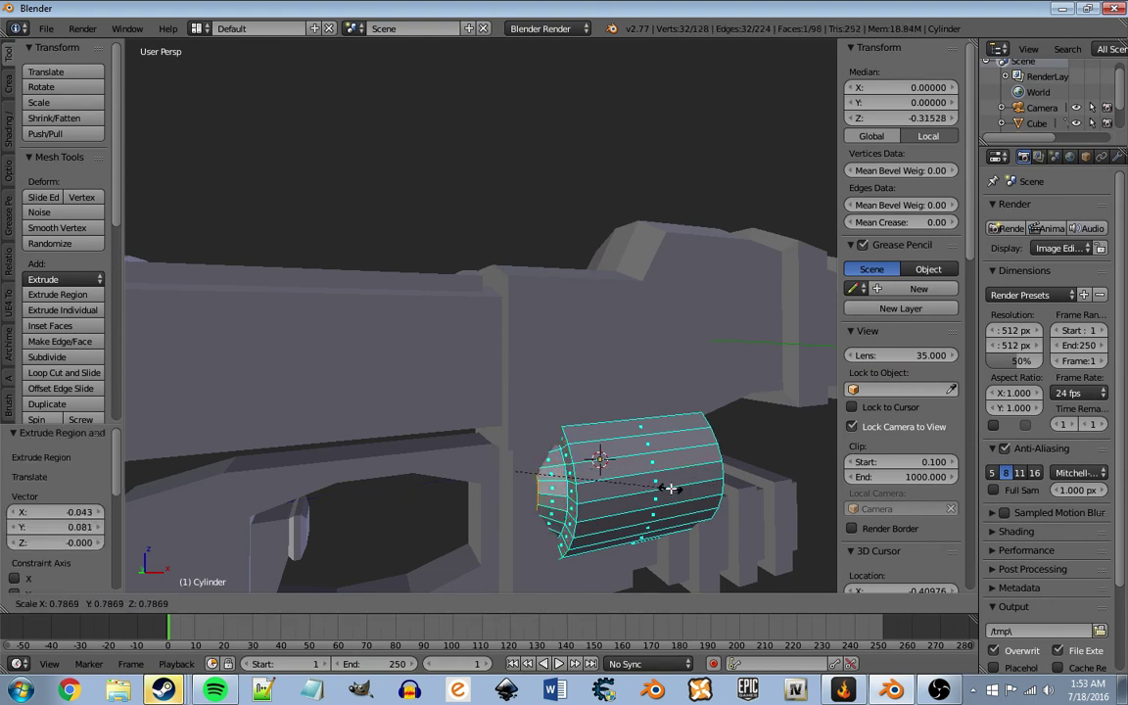
click(664, 485)
Step: Shrink the end faces slightly, extrude another section, and set the pivot to Median Point
mouse_move(675, 484)
middle_down()
mouse_move(609, 428)
mouse_move(627, 445)
mouse_move(637, 438)
middle_up()
scroll(638, 438, up, 2)
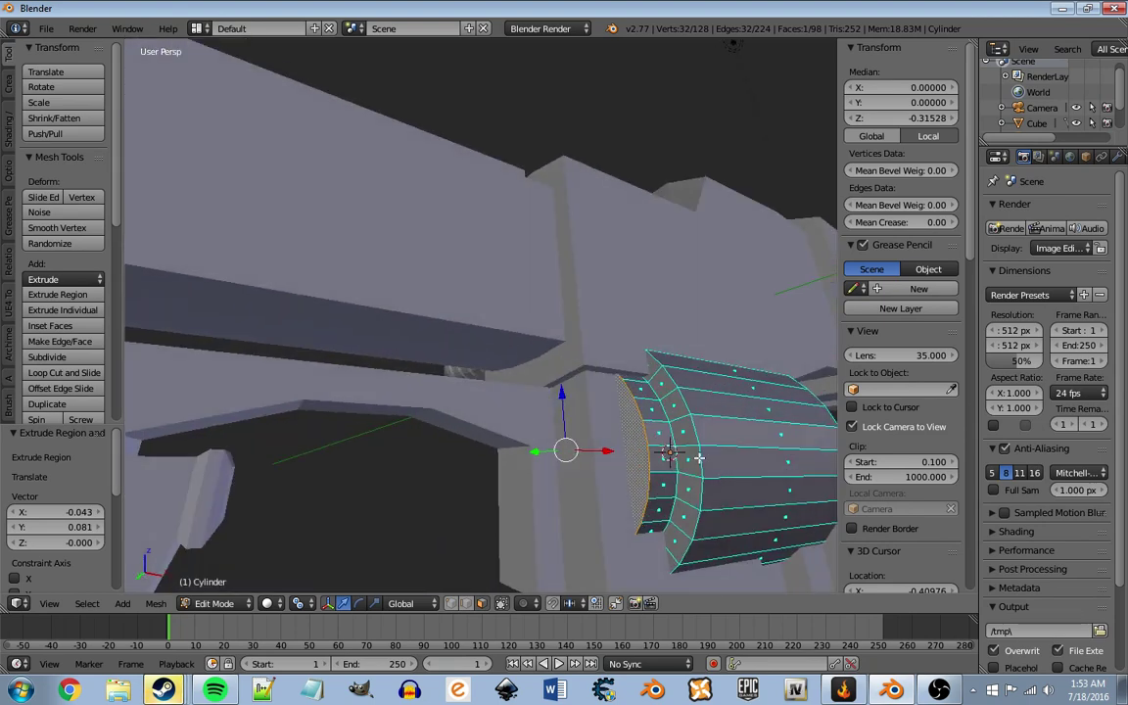
middle_drag(706, 453, 702, 453)
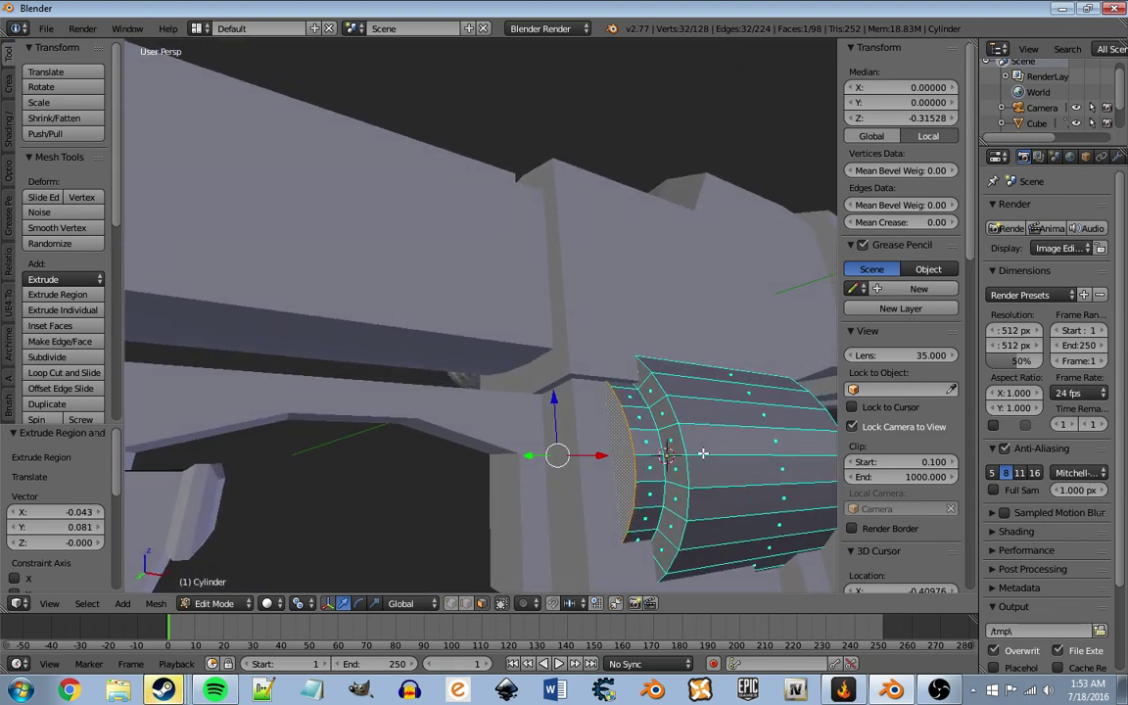
key(s)
click(760, 466)
key(e)
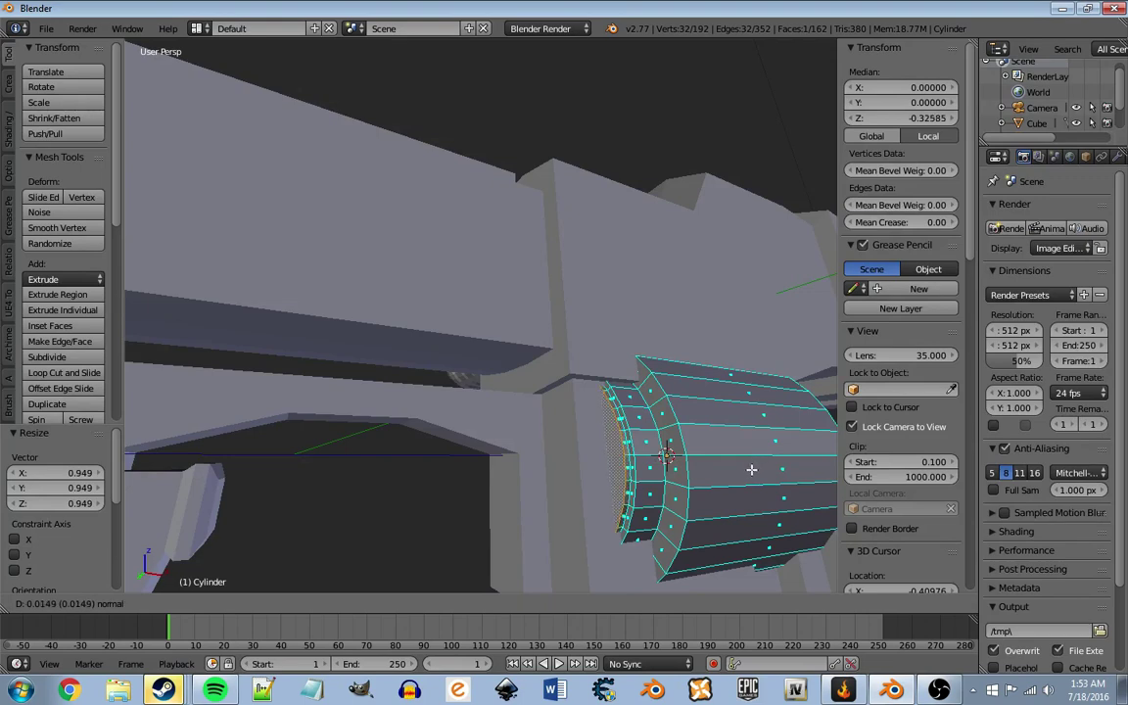
click(751, 470)
click(312, 604)
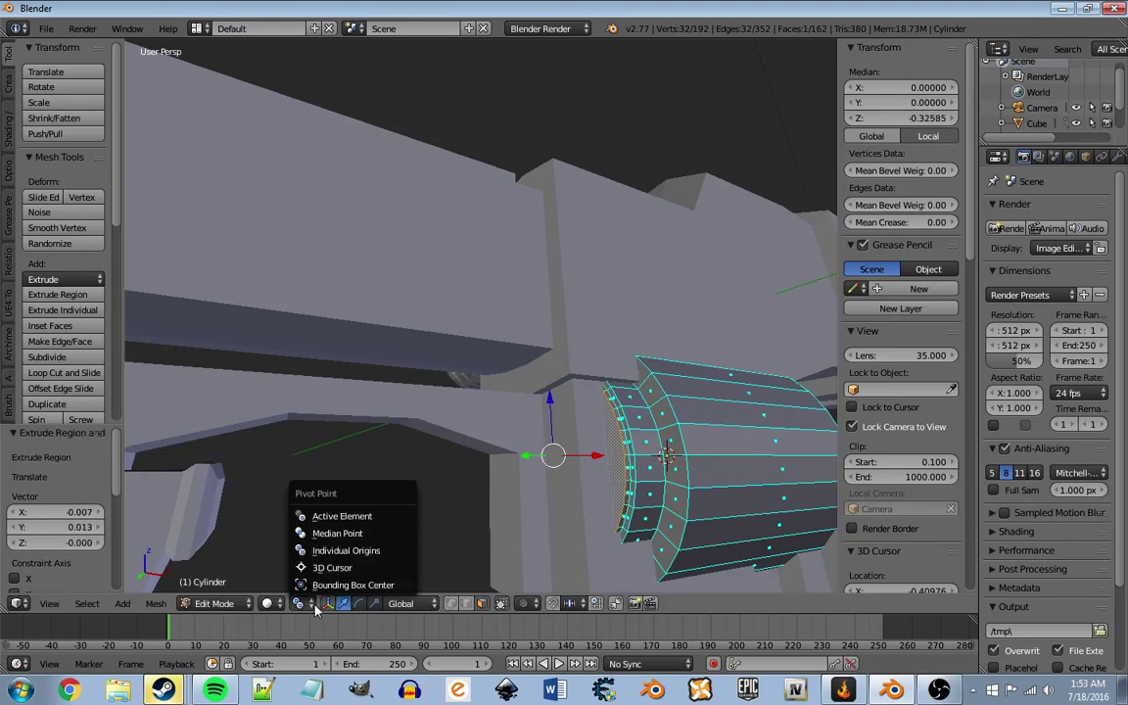
click(336, 535)
Step: Inset the cylinder's end-cap face to about half size and nudge it along Z
key(Tab)
middle_drag(759, 446, 723, 448)
scroll(658, 465, down, 5)
key(Tab)
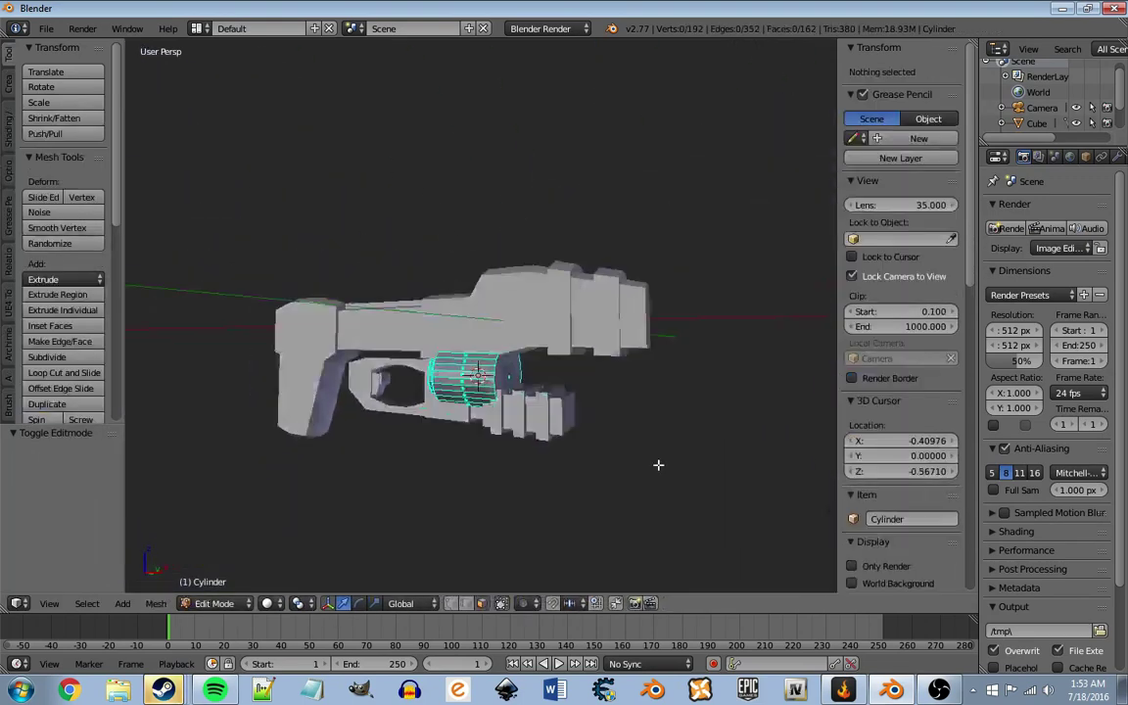
scroll(658, 466, down, 4)
scroll(637, 463, up, 4)
scroll(601, 448, up, 2)
scroll(597, 461, up, 3)
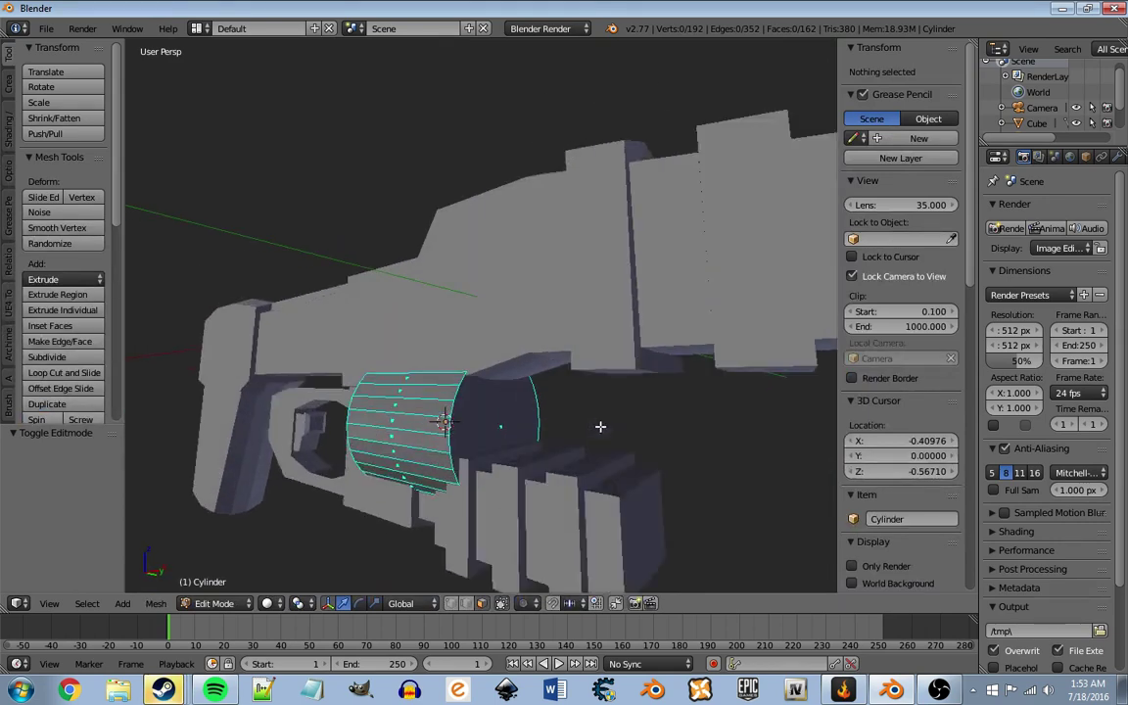
middle_drag(600, 428, 559, 428)
scroll(534, 431, up, 2)
right_click(509, 433)
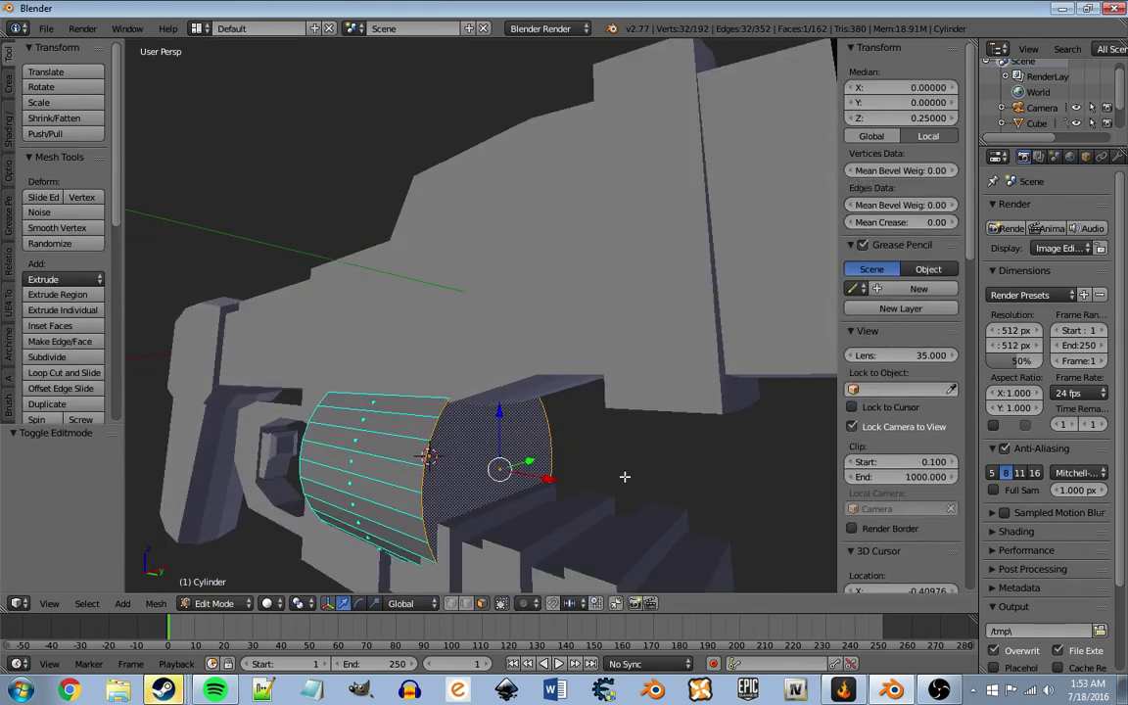
key(e)
key(Escape)
key(s)
click(614, 468)
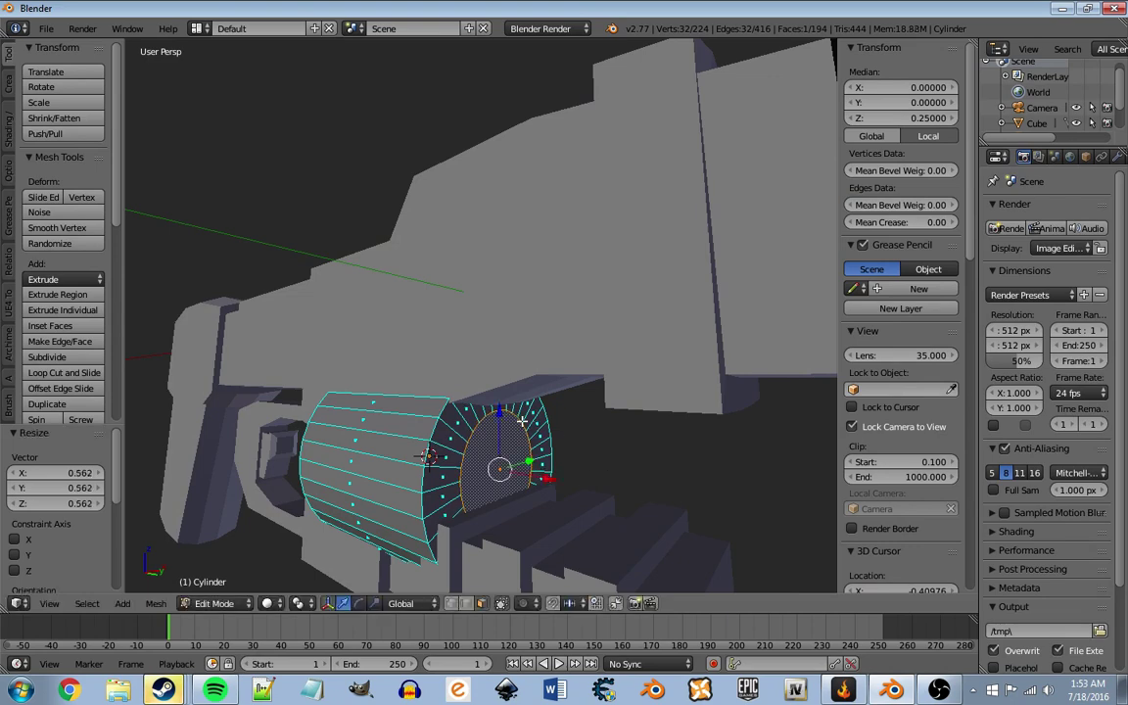
key(g)
key(z)
click(501, 431)
Step: Extrude the end faces and enlarge them into a wide ring shifted back along the barrel
scroll(418, 455, down, 8)
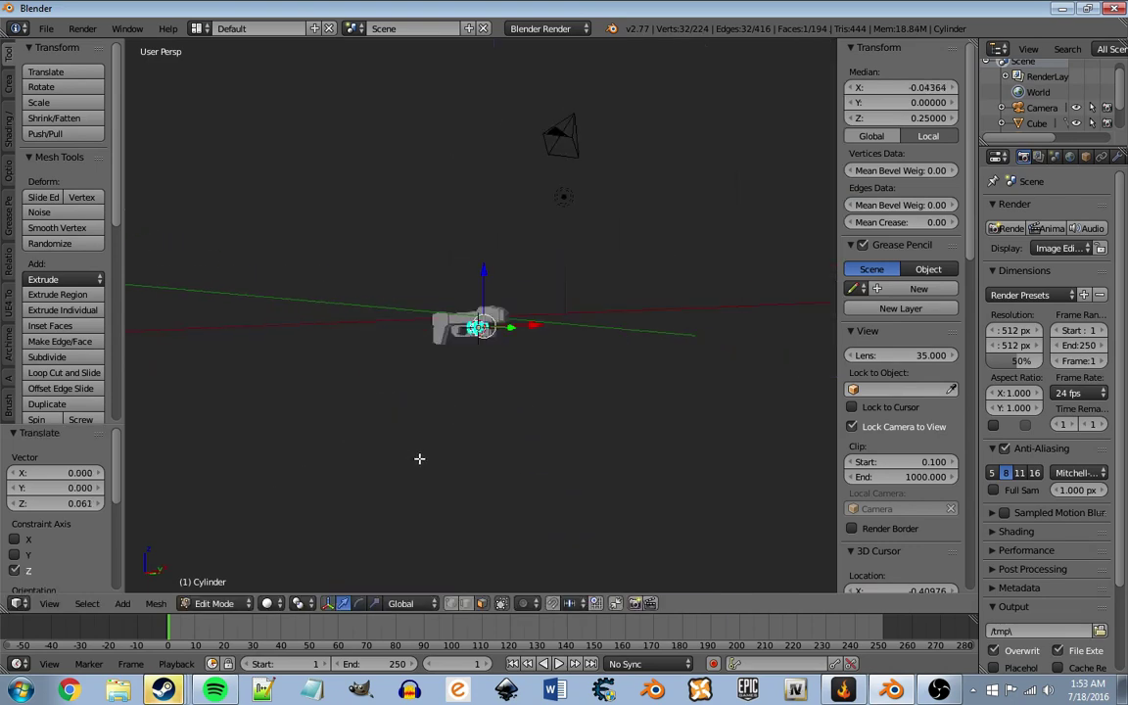
scroll(464, 534, up, 3)
scroll(463, 454, down, 5)
scroll(462, 454, up, 7)
scroll(440, 453, up, 2)
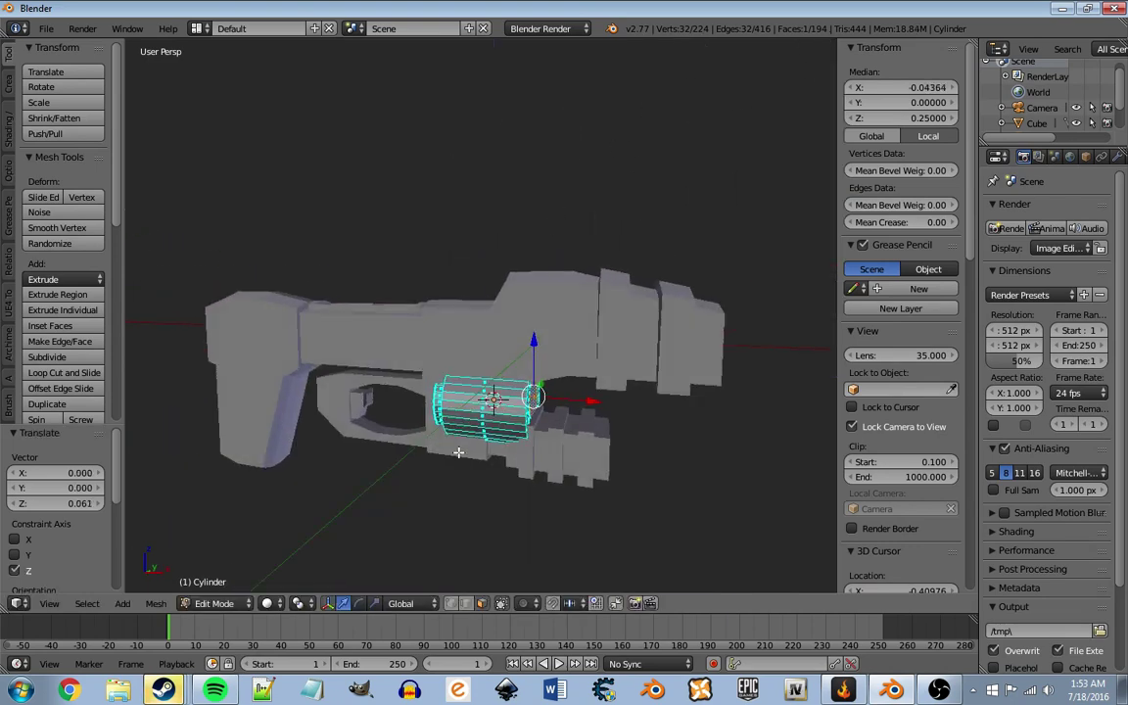
scroll(421, 453, down, 3)
key(e)
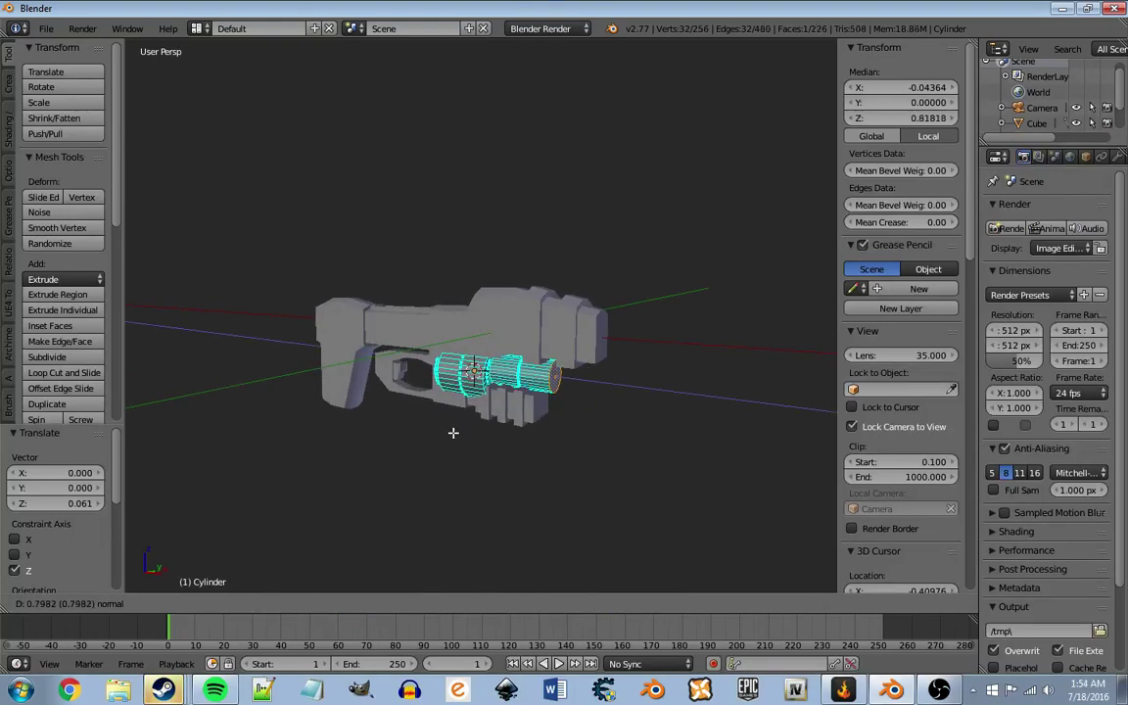
right_click(451, 432)
key(s)
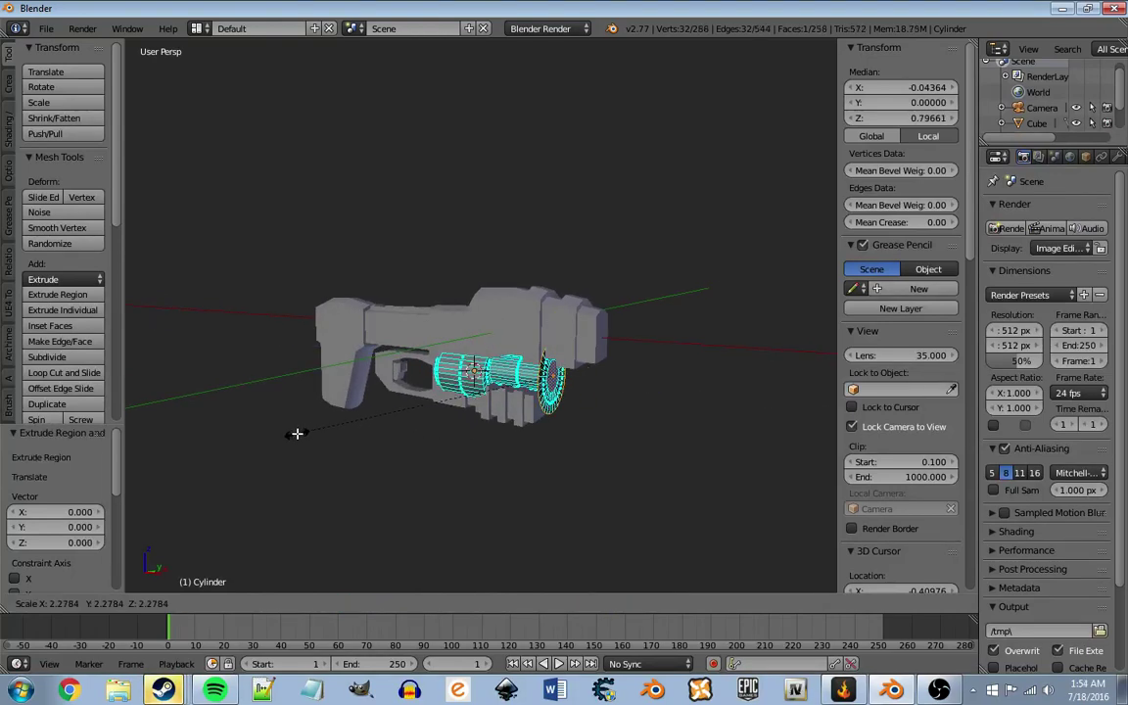
click(297, 433)
drag(554, 342, 556, 354)
scroll(591, 385, up, 4)
middle_drag(592, 384, 653, 412)
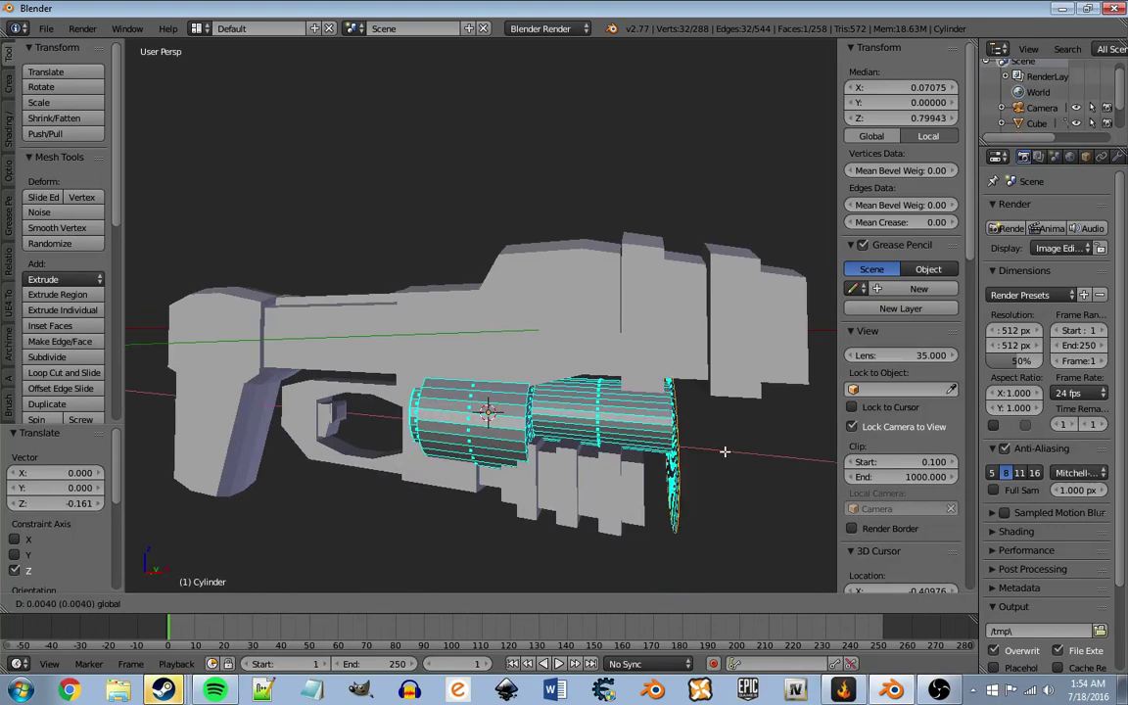
Step: Extrude a new barrel section forward, then narrow it into a thinner extension
key(e)
click(731, 463)
scroll(678, 451, down, 4)
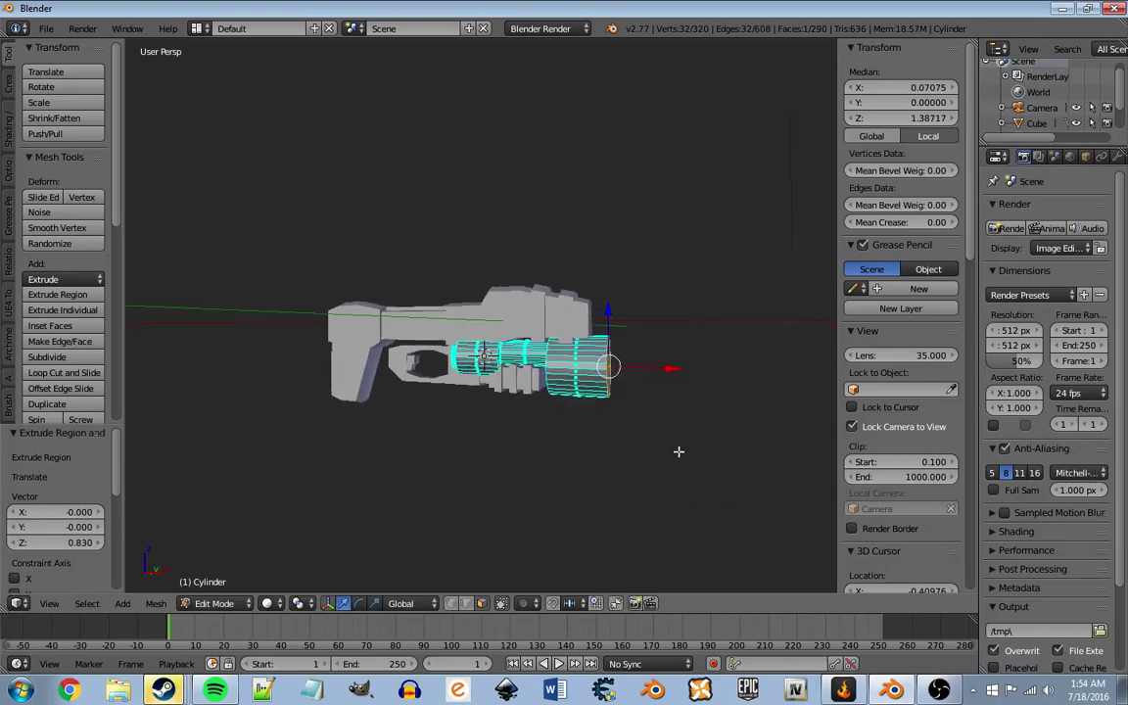
mouse_move(678, 450)
middle_down()
mouse_move(392, 396)
mouse_move(401, 429)
middle_up()
scroll(389, 400, up, 3)
key(s)
click(353, 423)
key(e)
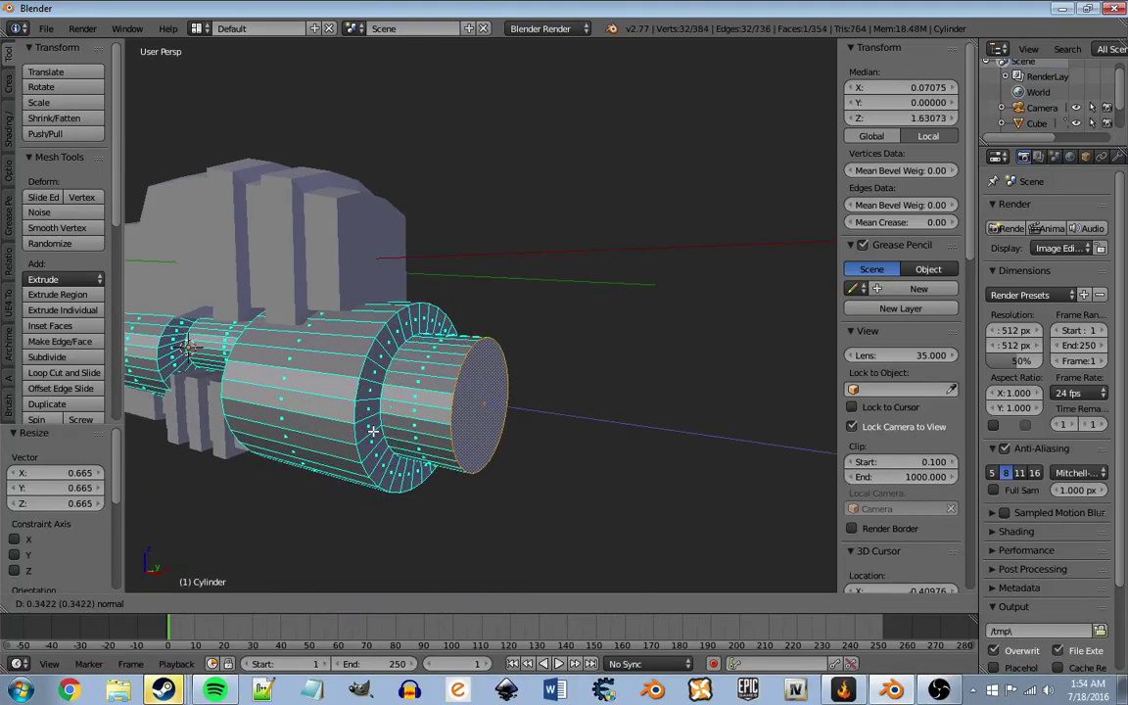
click(500, 446)
key(e)
key(s)
click(458, 516)
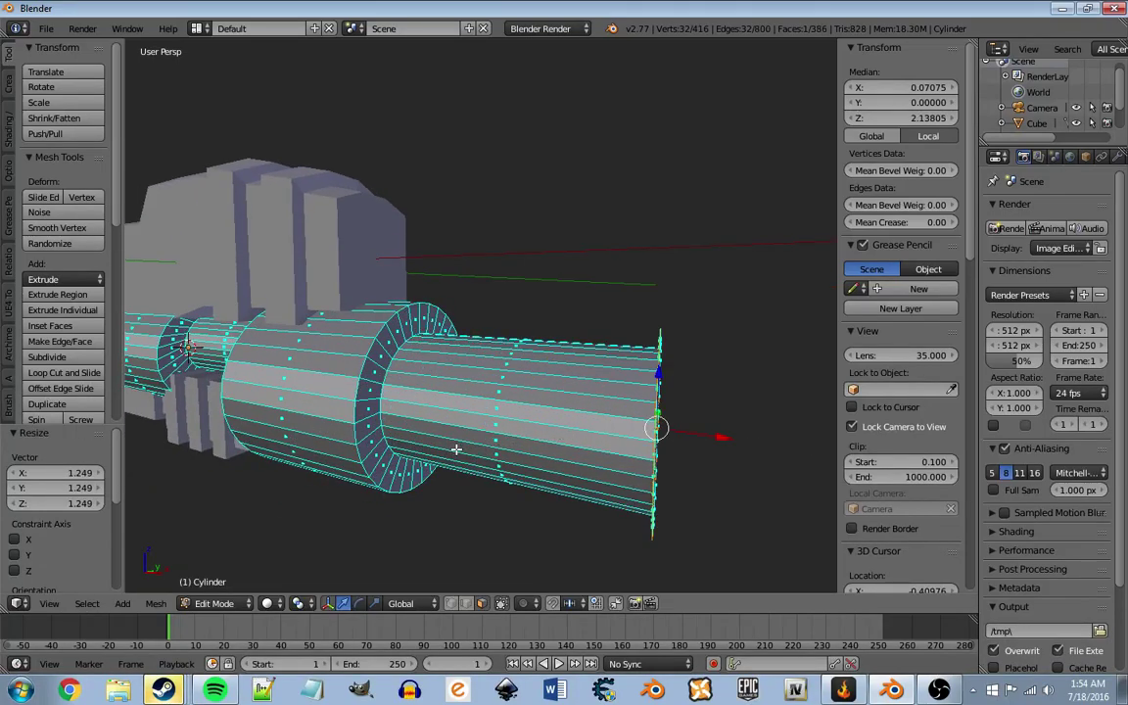
scroll(444, 449, down, 3)
drag(551, 388, 569, 390)
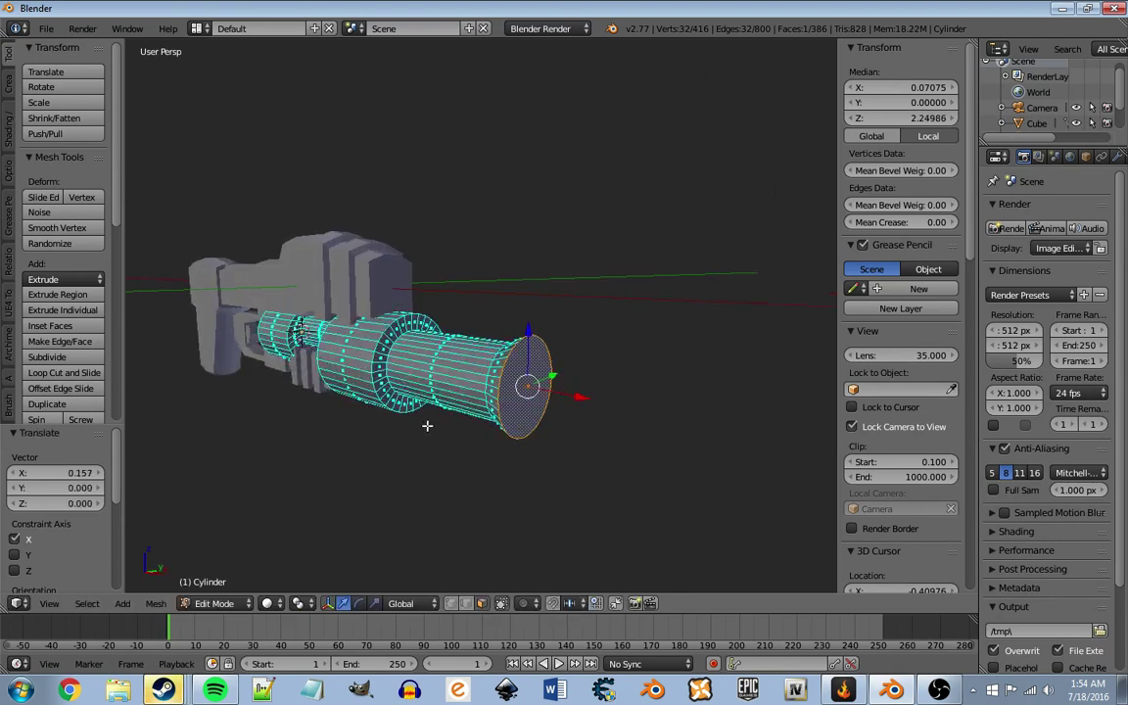
Step: Extrude a longer section tapered to 0.772, then a 0.738 tip hollowed inward for the muzzle
key(e)
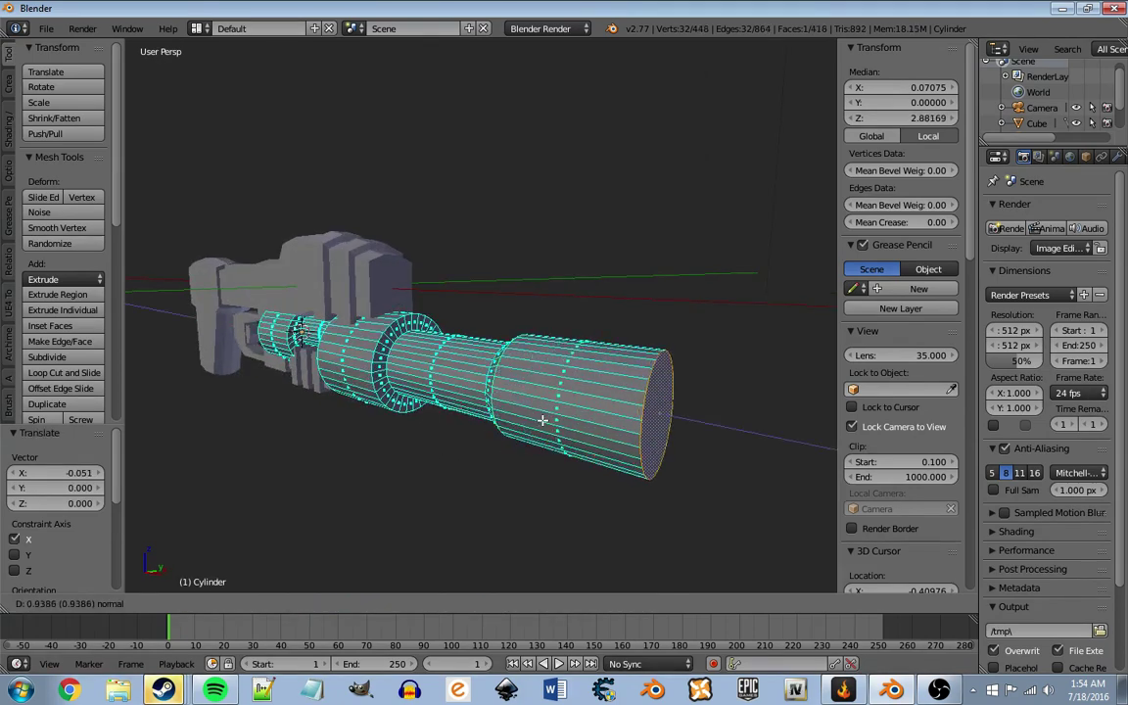
click(453, 437)
key(s)
click(495, 438)
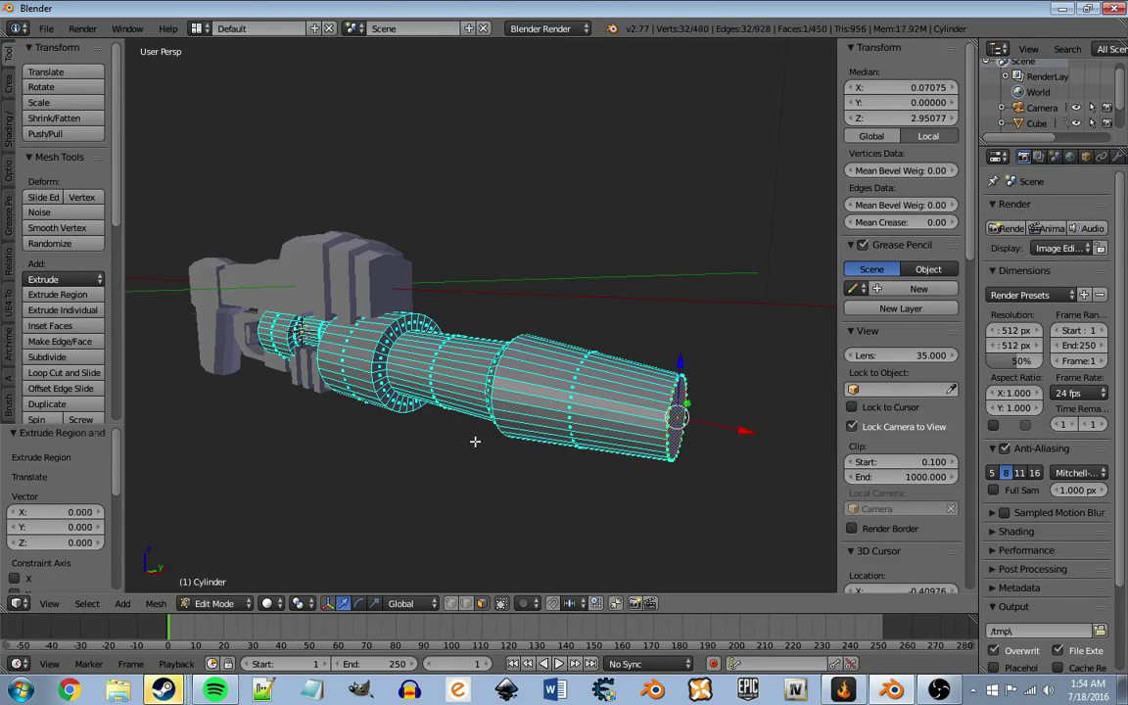
key(e)
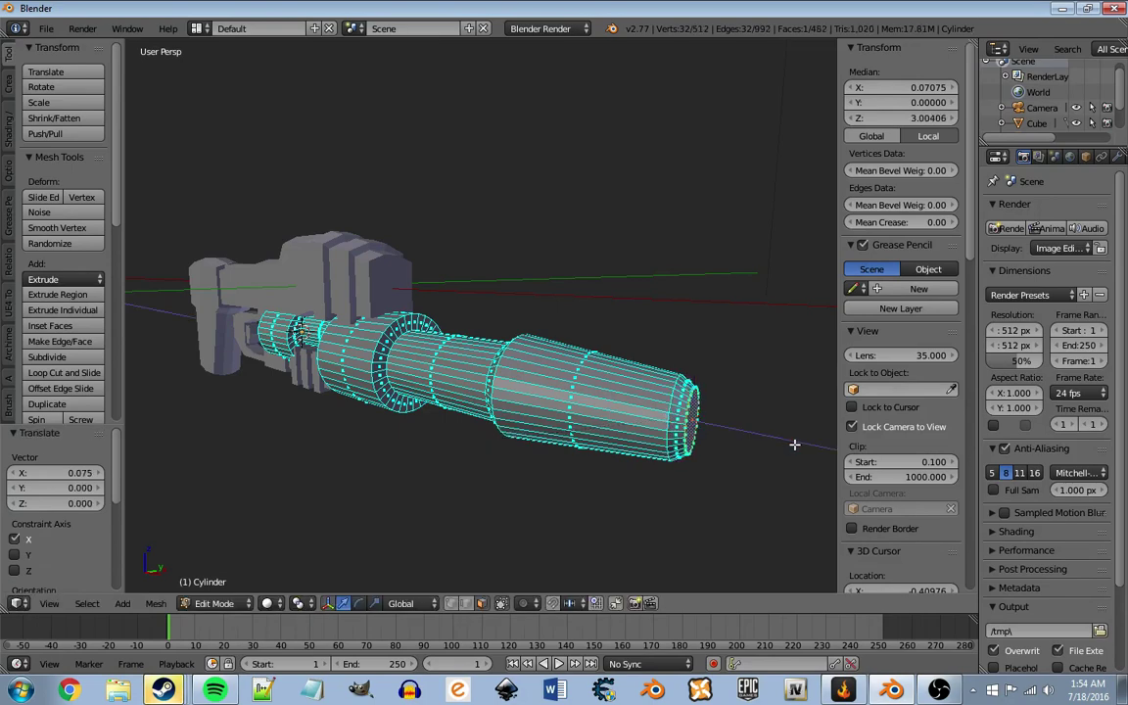
right_click(796, 443)
key(s)
click(783, 435)
key(e)
click(395, 449)
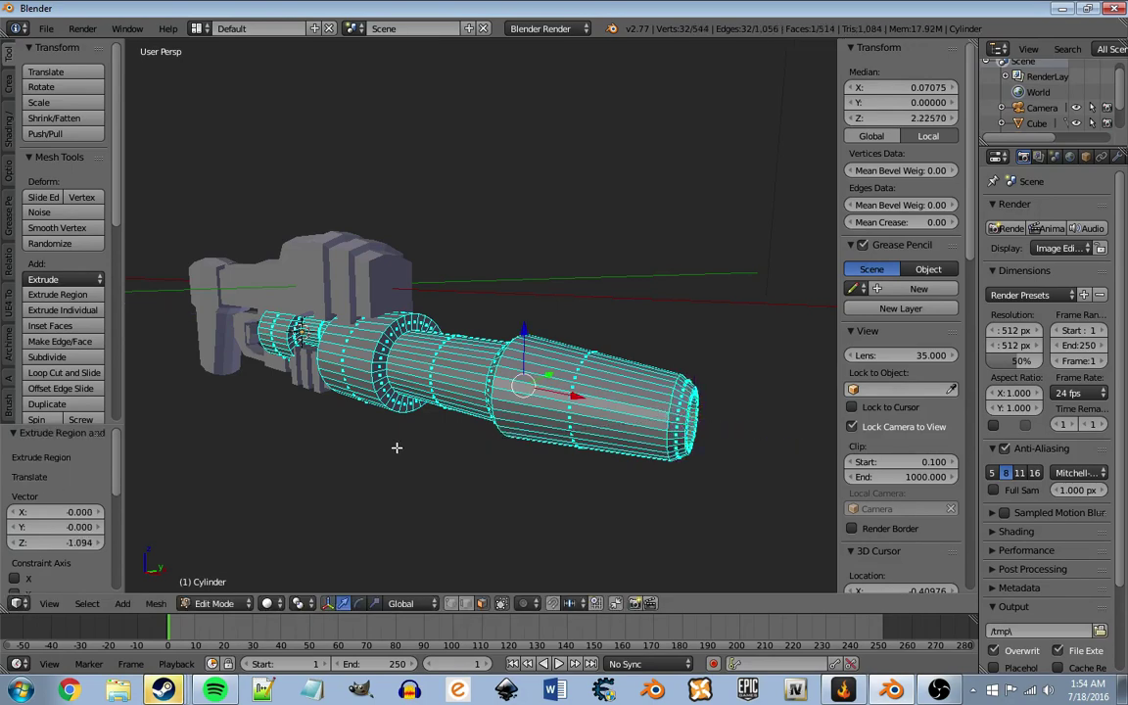
Step: Orbit to inspect the finished barrel and clear the selection
mouse_move(395, 448)
middle_down()
mouse_move(396, 433)
mouse_move(613, 353)
mouse_move(250, 388)
mouse_move(362, 396)
mouse_move(348, 410)
mouse_move(491, 425)
mouse_move(601, 422)
mouse_move(448, 348)
mouse_move(309, 314)
mouse_move(454, 398)
mouse_move(517, 459)
mouse_move(469, 375)
mouse_move(499, 434)
mouse_move(473, 348)
middle_up()
scroll(468, 409, down, 3)
scroll(472, 410, up, 3)
key(Tab)
scroll(489, 410, down, 3)
key(a)
key(Tab)
scroll(601, 421, up, 5)
Step: Snap the 3D cursor to a face on the front of the gun body
key(Tab)
right_click(473, 348)
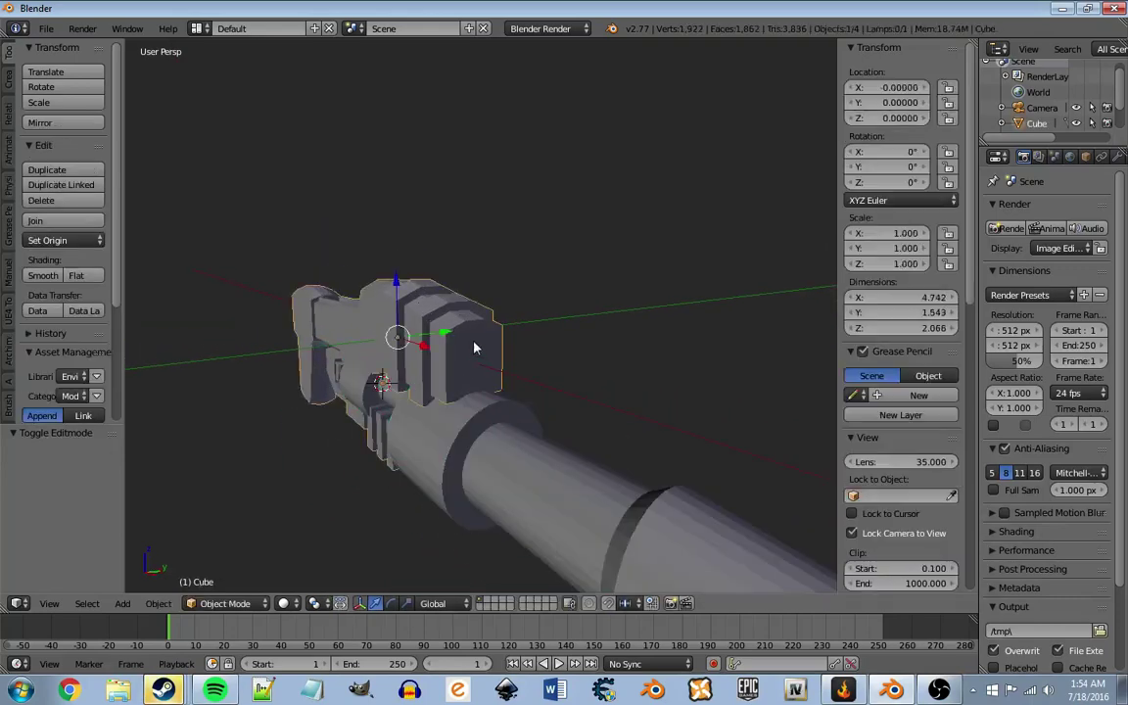
key(Tab)
right_click(470, 360)
key(shift+s)
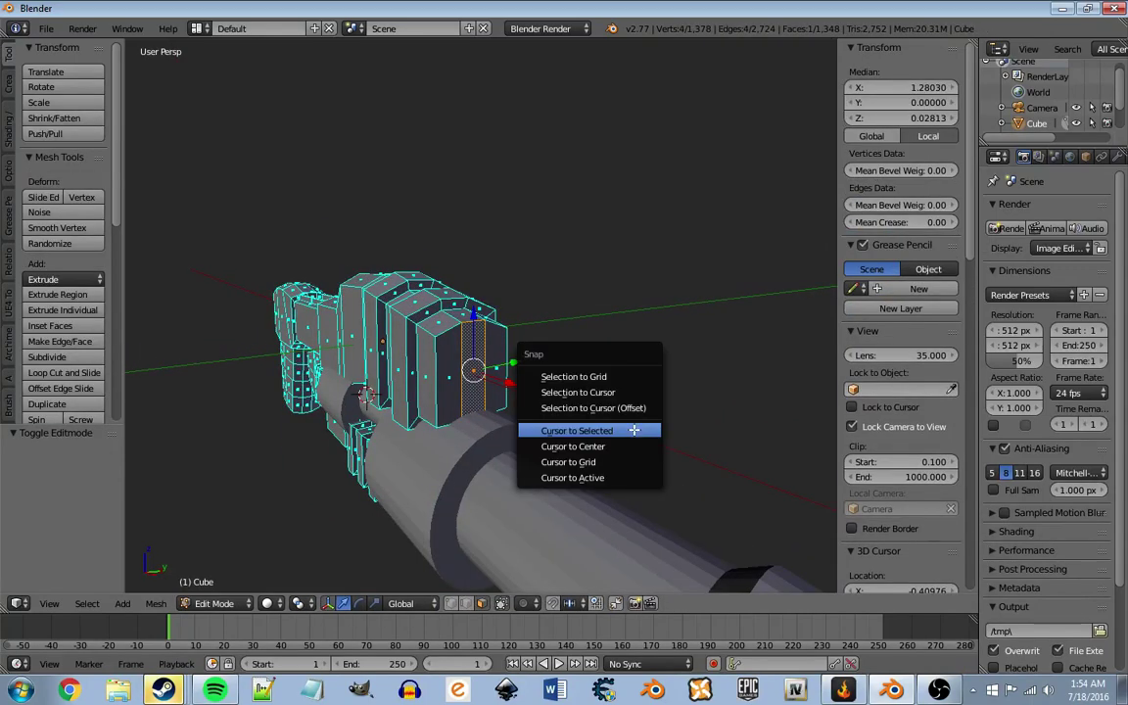
click(612, 430)
Step: Add a new cylinder at the 3D cursor on the gun body's front
key(Tab)
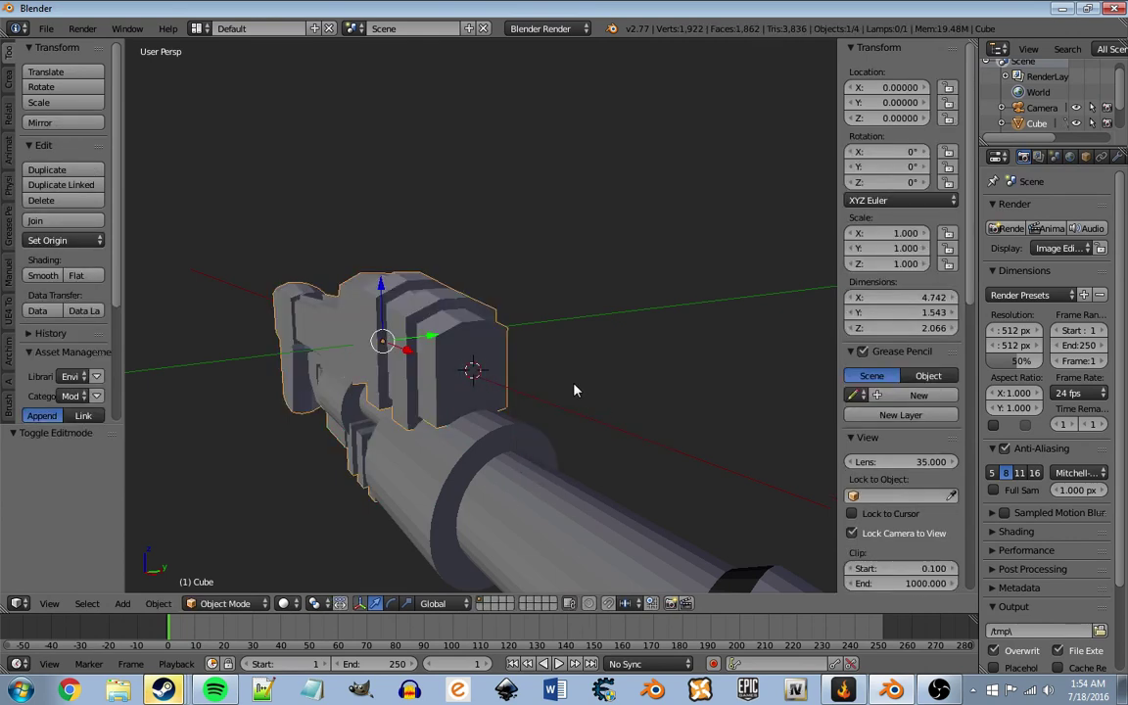
key(shift+a)
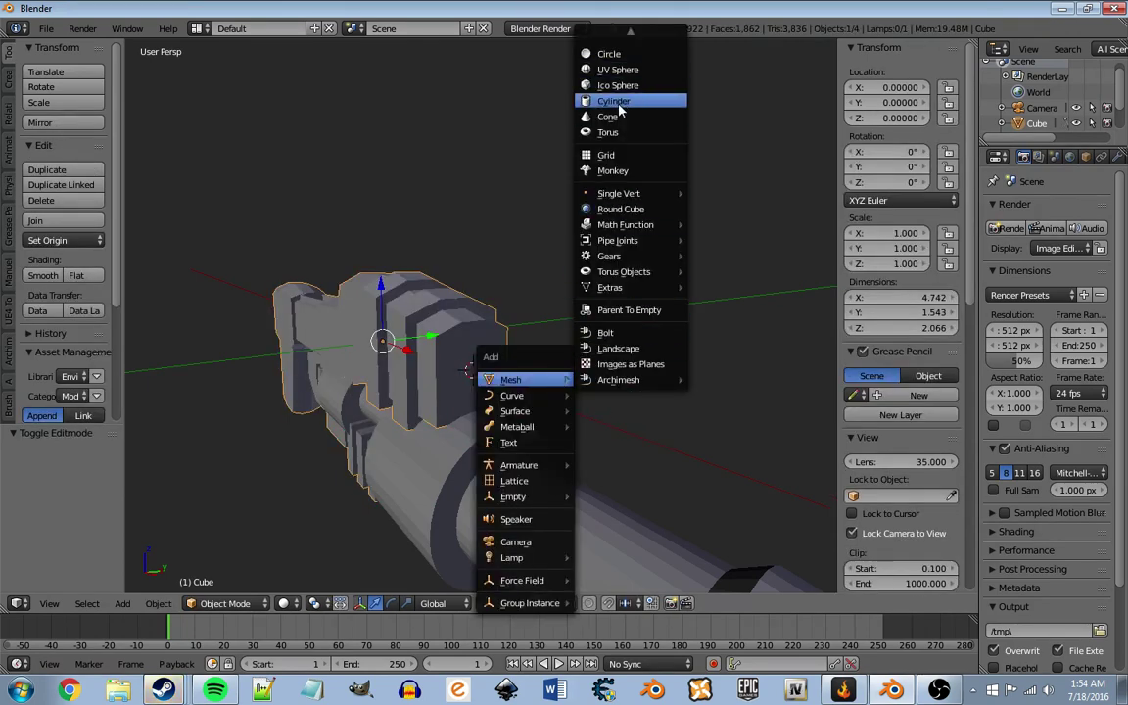
click(619, 110)
scroll(504, 250, down, 4)
mouse_move(510, 274)
middle_down()
mouse_move(630, 343)
mouse_move(620, 352)
mouse_move(531, 309)
mouse_move(509, 371)
mouse_move(526, 361)
mouse_move(516, 350)
middle_up()
scroll(620, 357, up, 3)
scroll(615, 367, up, 3)
Step: Rotate the new cylinder 90° about Y, shrink it to about half size, and raise its front cap slightly
key(Tab)
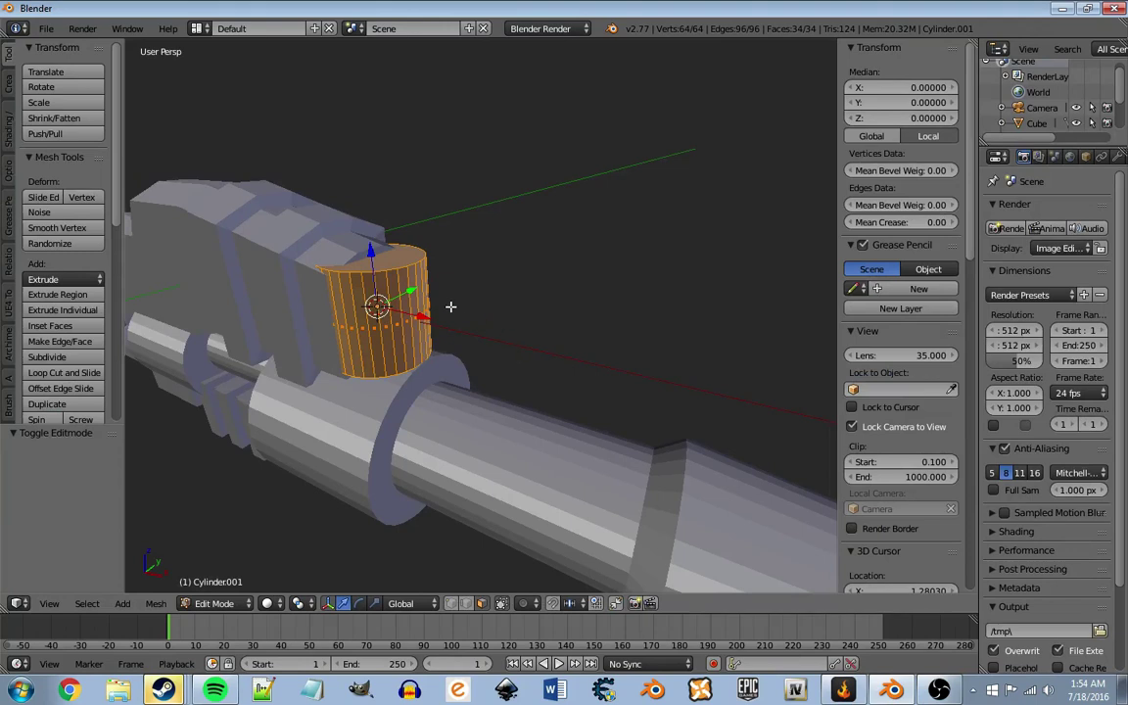
scroll(448, 306, up, 1)
scroll(465, 315, up, 1)
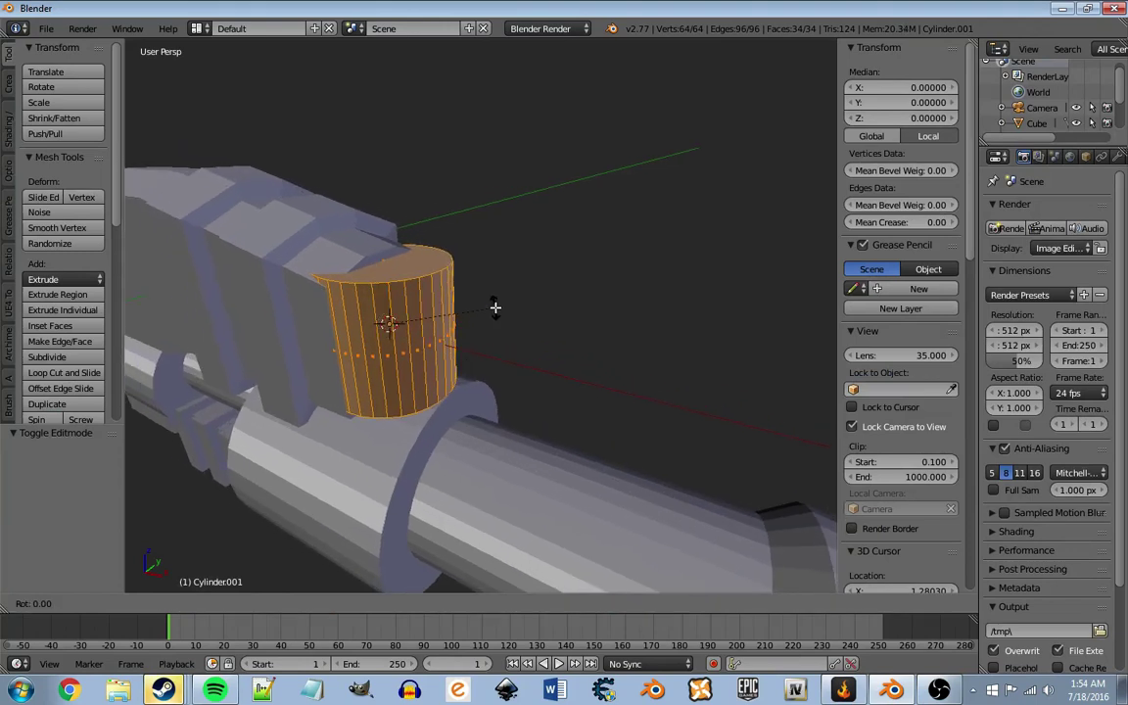
text(y90)
key(Return)
key(s)
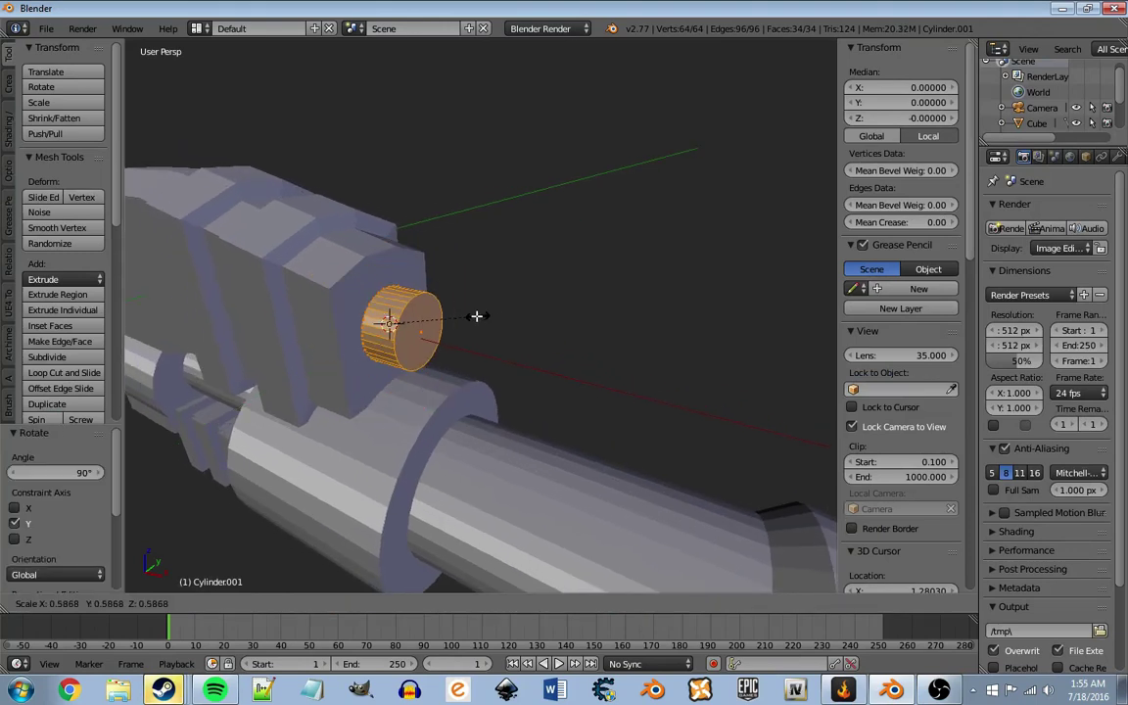
click(466, 316)
drag(380, 267, 458, 314)
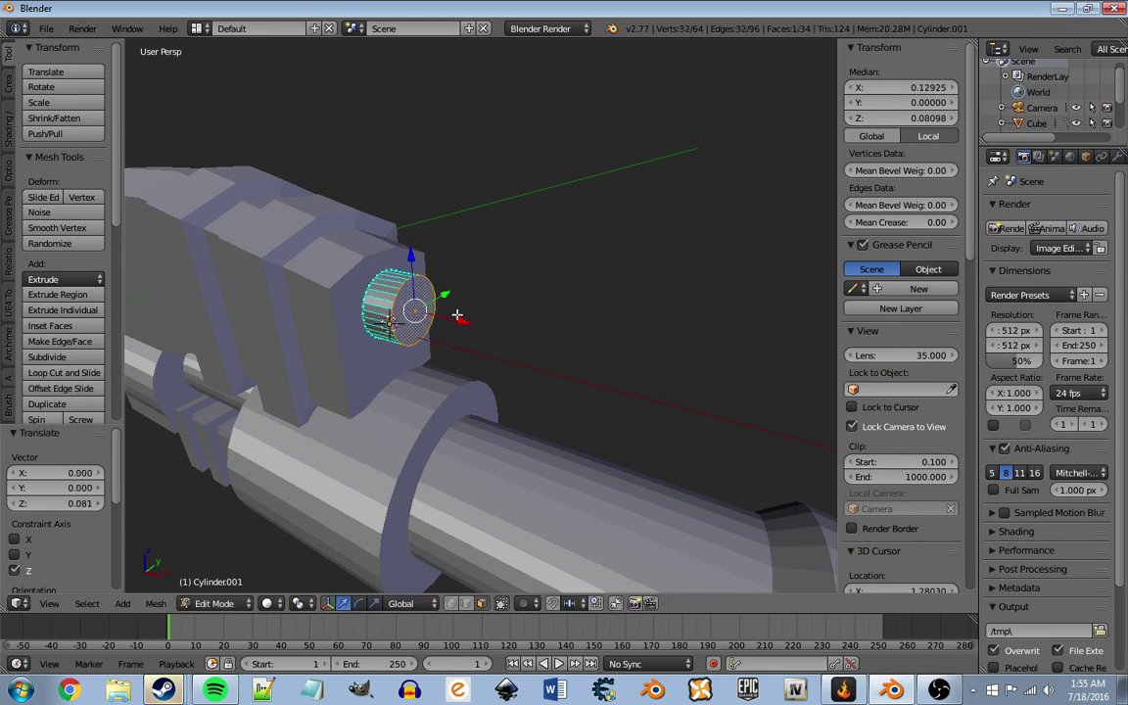
Step: Extrude the front cap, scale it to 0.78, then extrude it 1.085 forward along Z
key(e)
right_click(623, 328)
key(s)
middle_drag(466, 328, 549, 353)
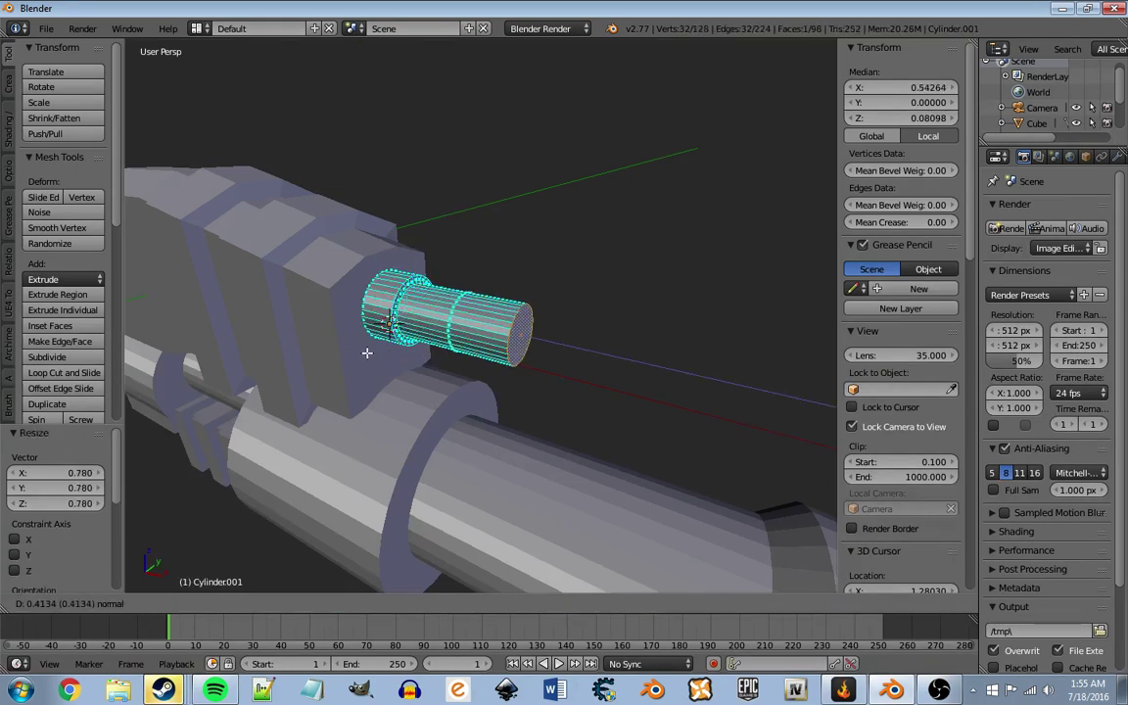
key(e)
click(617, 390)
mouse_move(618, 390)
middle_down()
mouse_move(458, 328)
mouse_move(512, 378)
mouse_move(373, 321)
mouse_move(428, 342)
middle_up()
scroll(469, 331, up, 2)
key(shift+d)
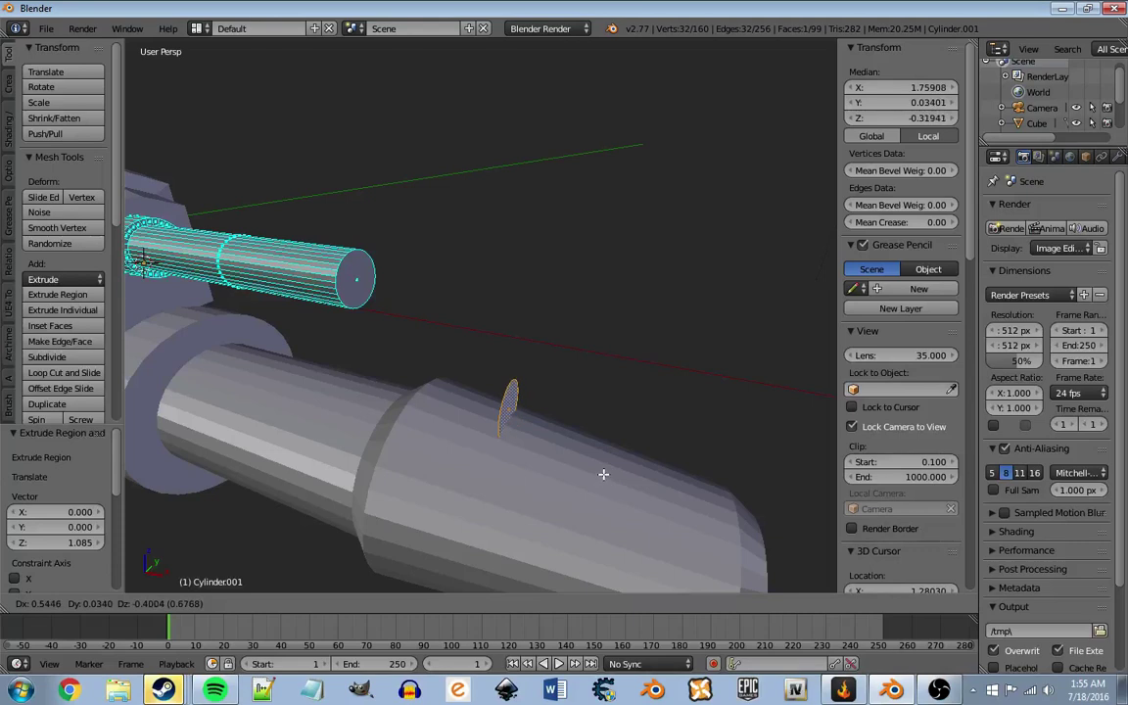
key(shift+y)
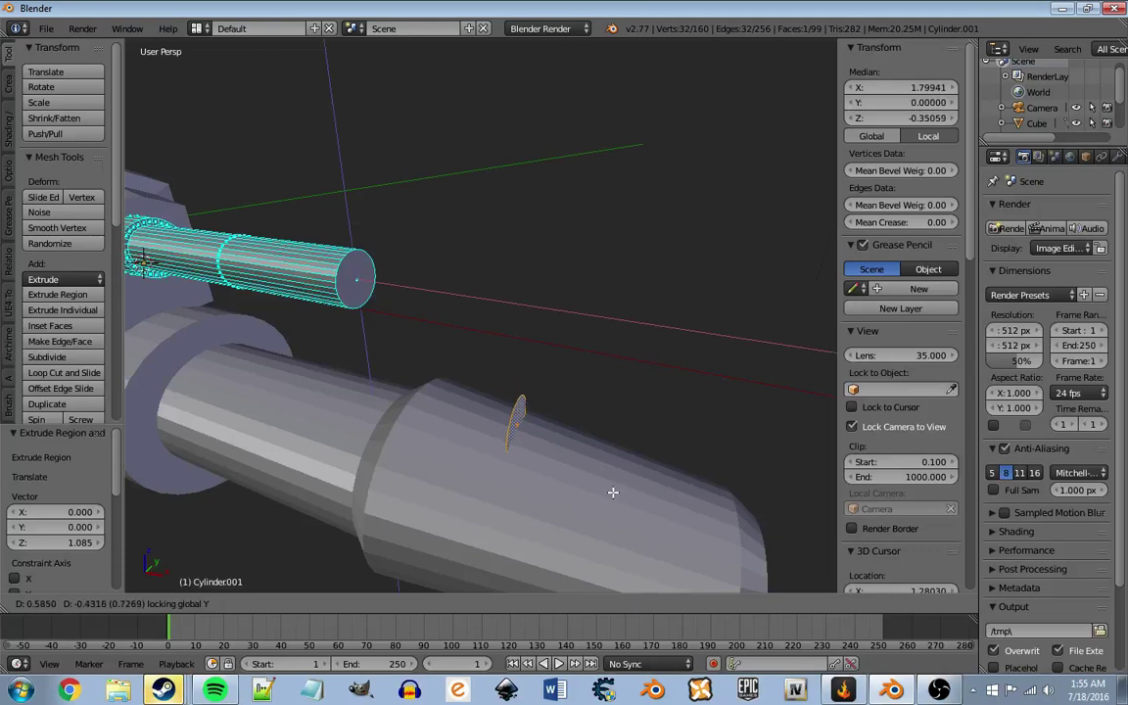
click(615, 498)
text(r)
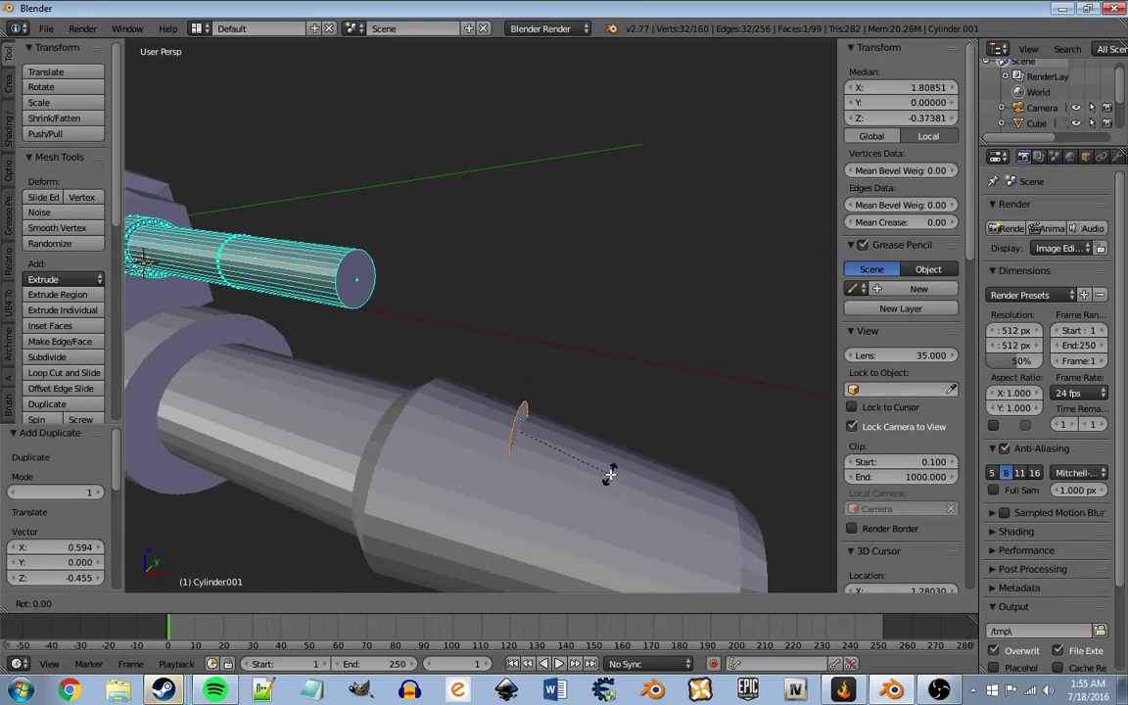
text(y90)
key(Return)
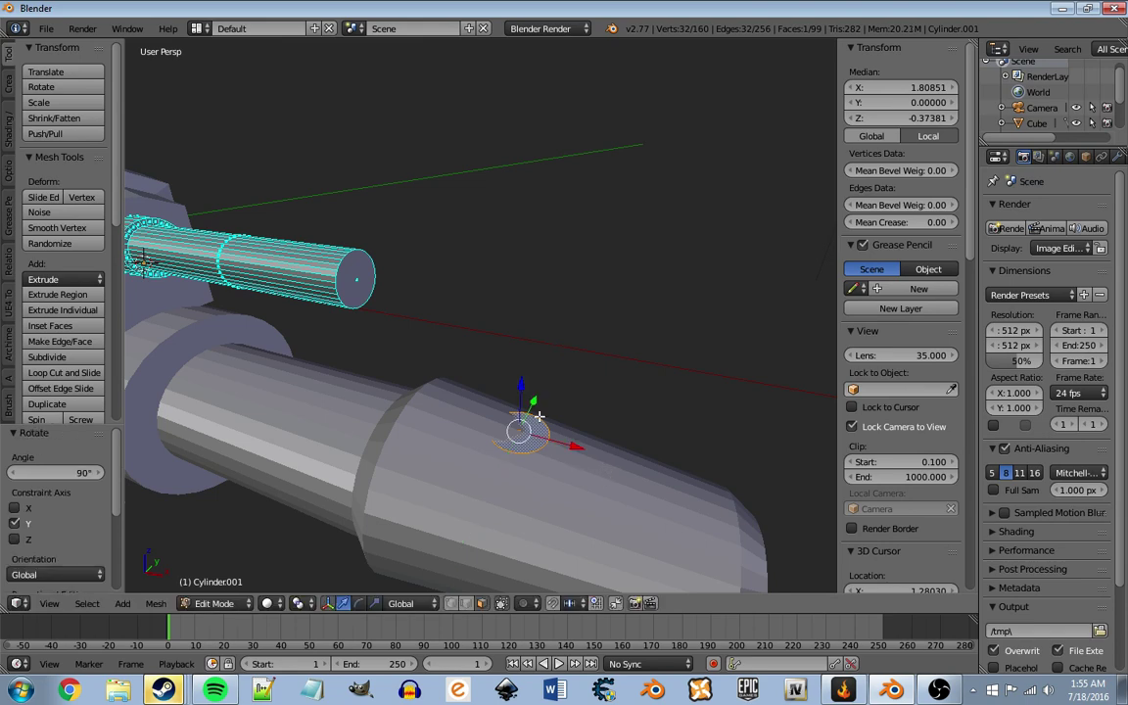
shift+right_click(376, 268)
key(w)
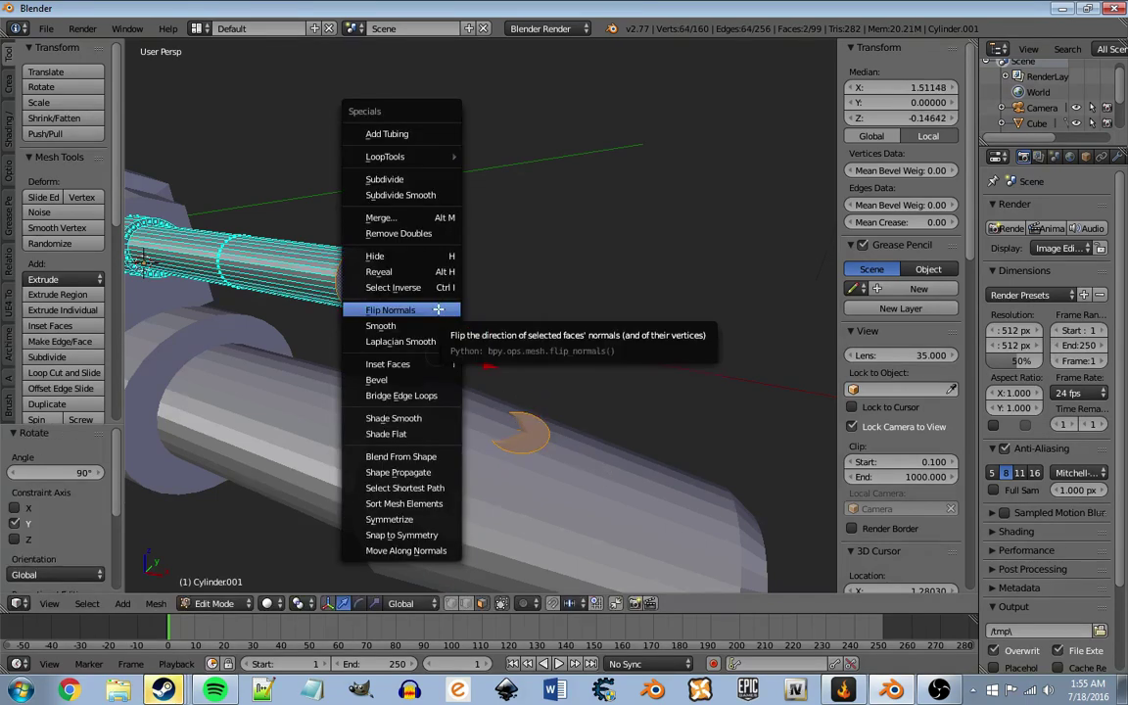
click(417, 134)
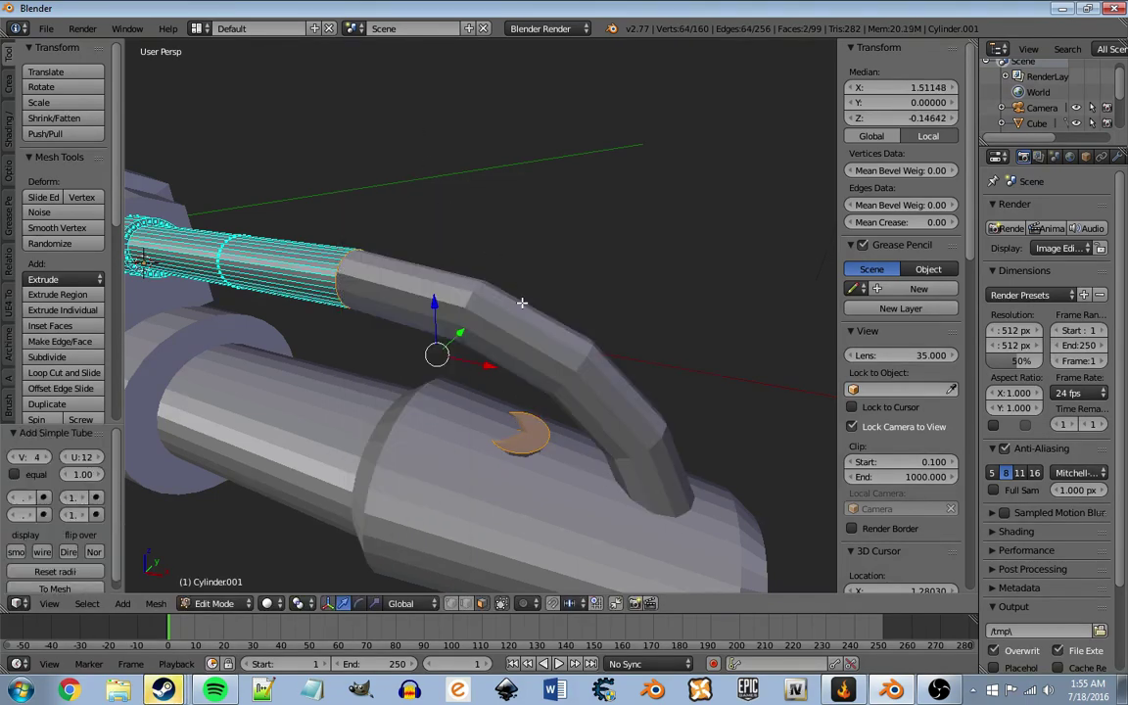
right_click(529, 438)
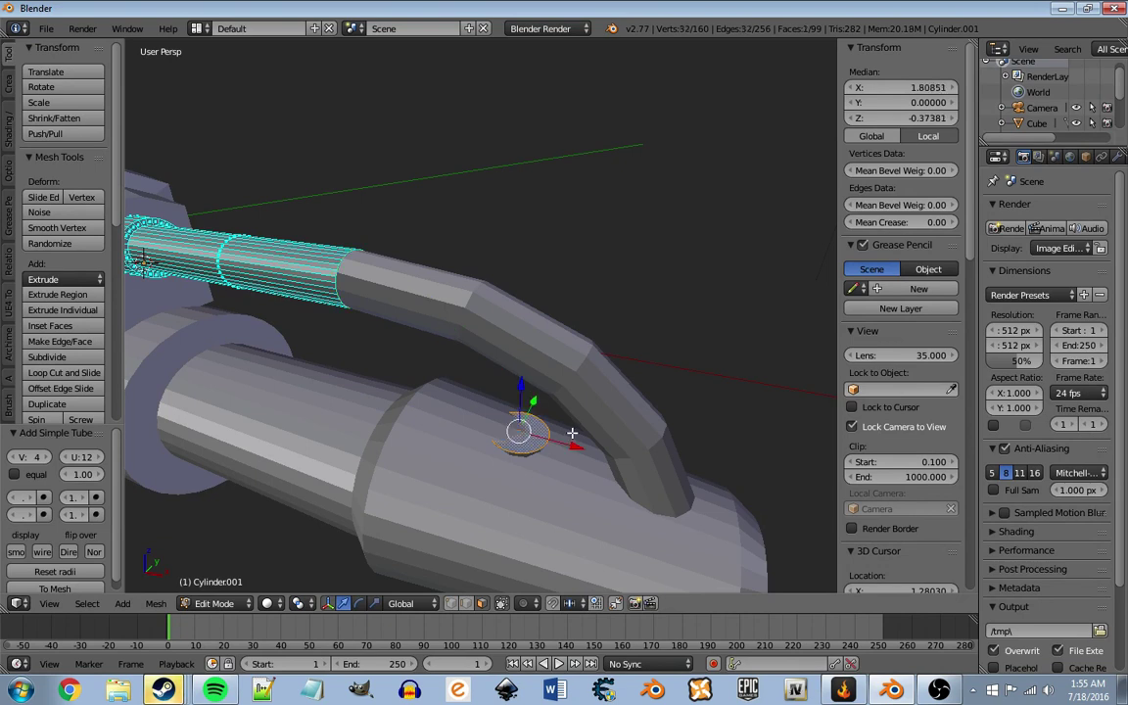
key(ctrl+z)
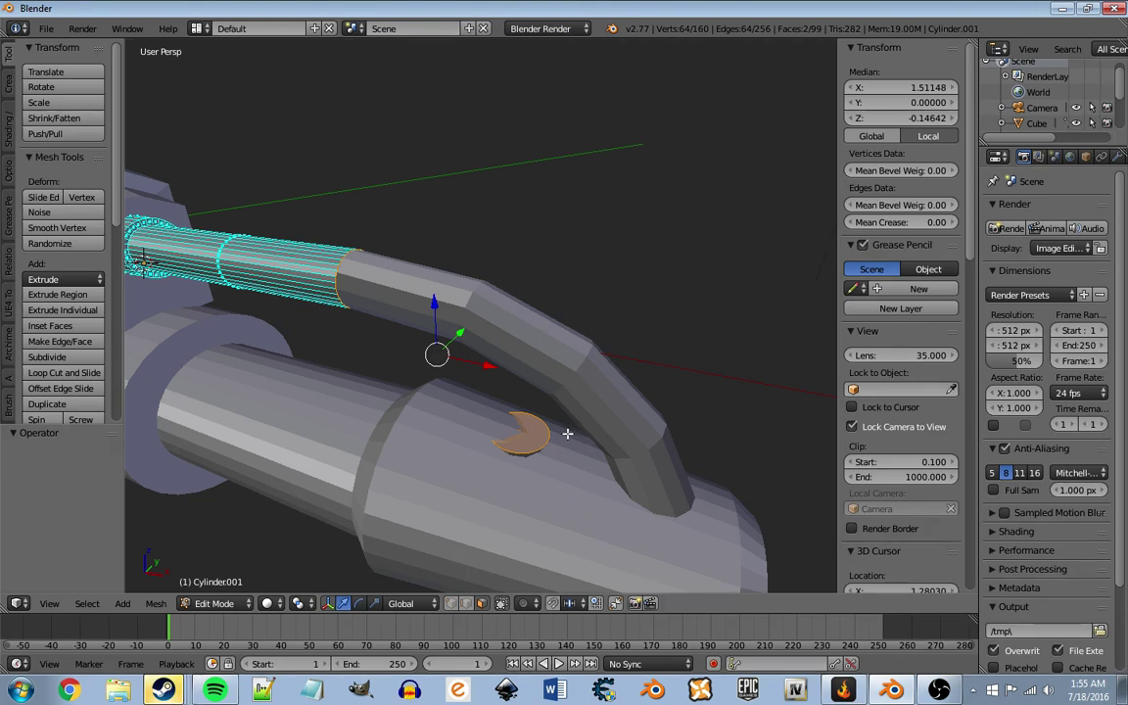
key(ctrl+z)
key(ctrl+z)
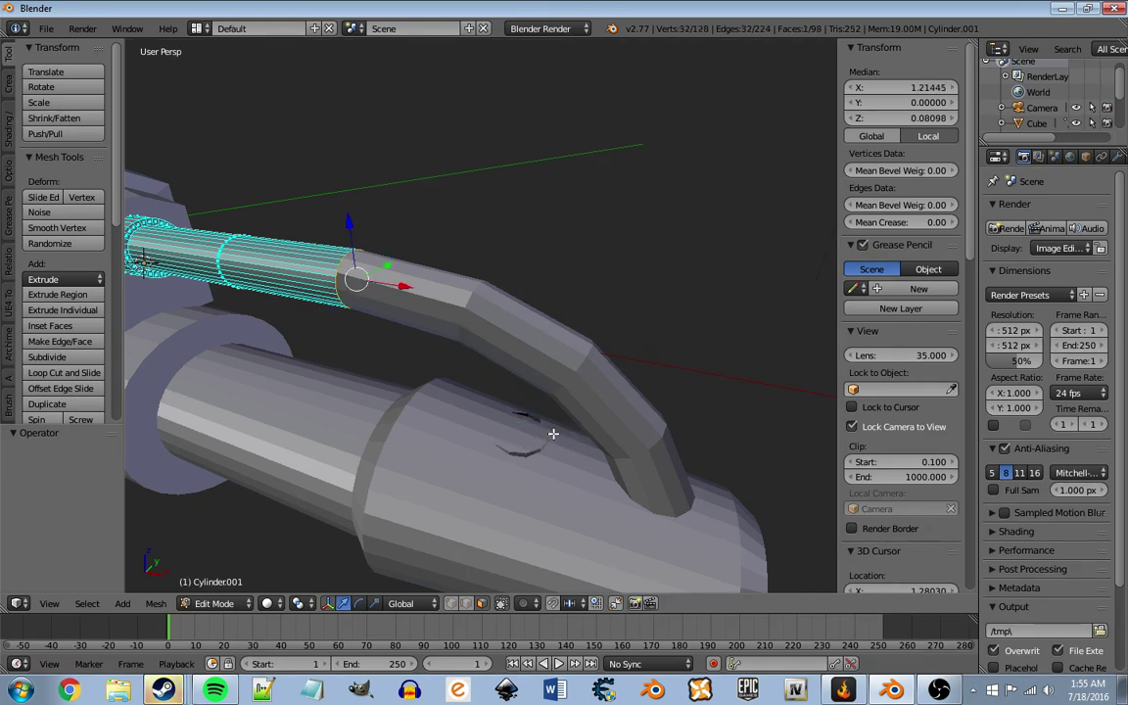
key(Tab)
right_click(568, 360)
key(x)
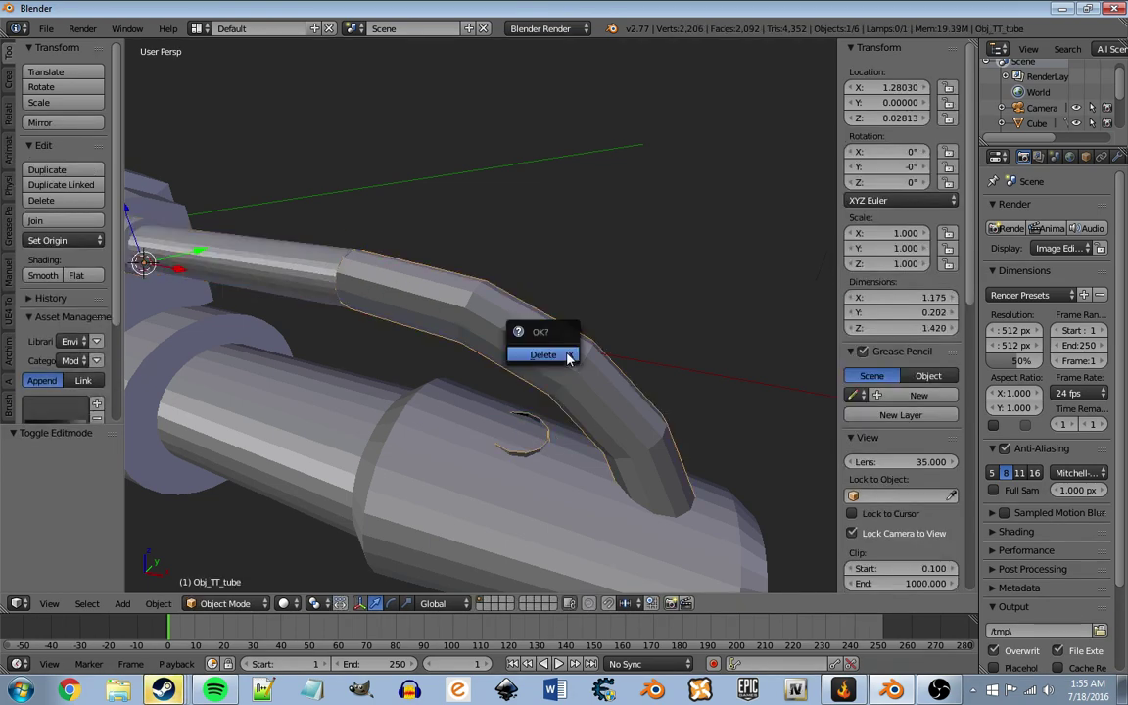
click(566, 360)
right_click(316, 297)
key(Tab)
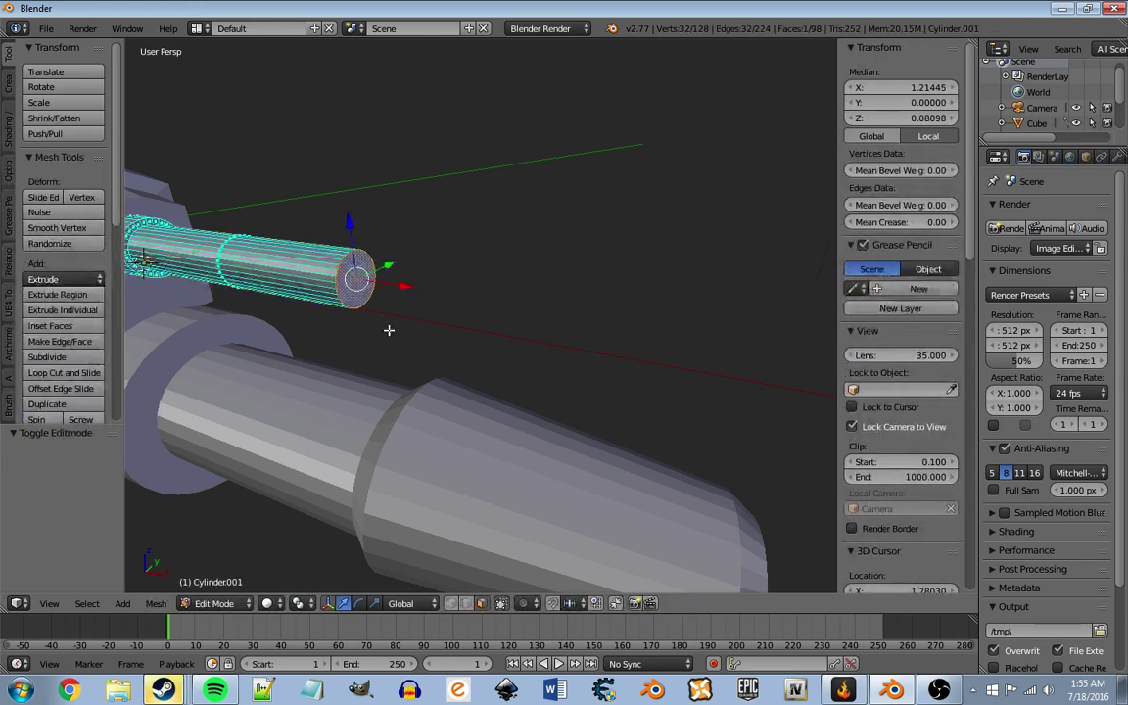
Step: Duplicate the side pipe's end face and move the copy onto the barrel
key(z)
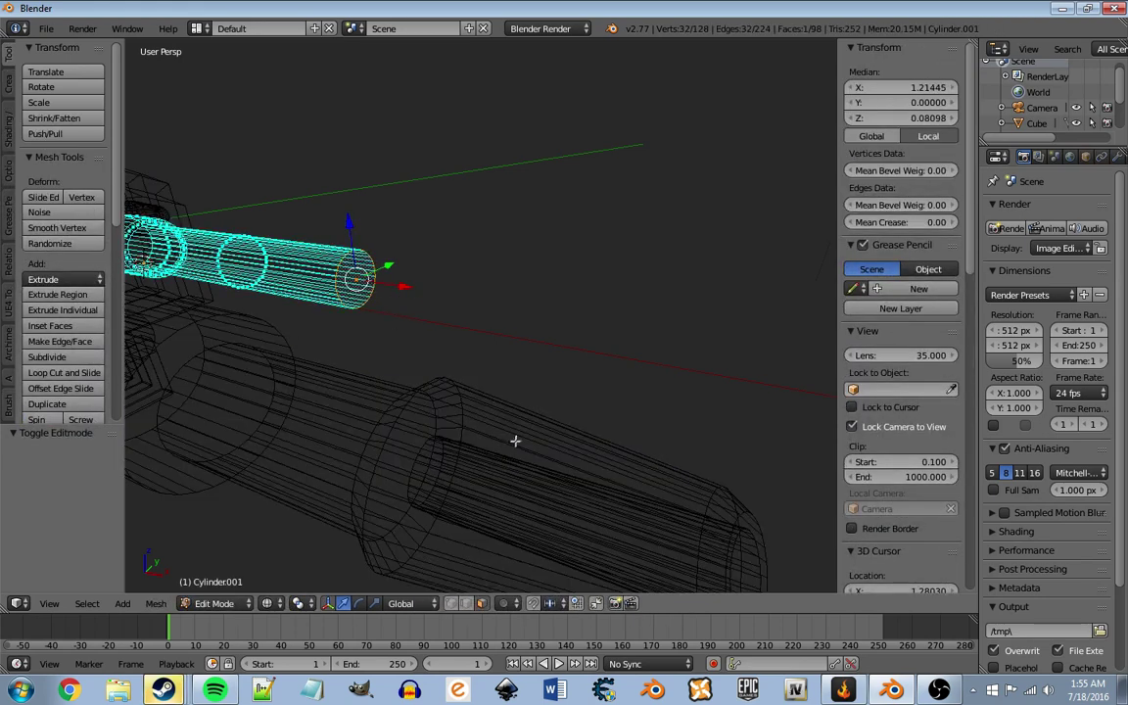
scroll(516, 441, down, 5)
mouse_move(517, 433)
middle_down()
mouse_move(538, 402)
mouse_move(443, 365)
mouse_move(536, 411)
mouse_move(455, 372)
mouse_move(506, 396)
mouse_move(495, 383)
middle_up()
scroll(538, 401, up, 8)
scroll(496, 383, up, 4)
key(z)
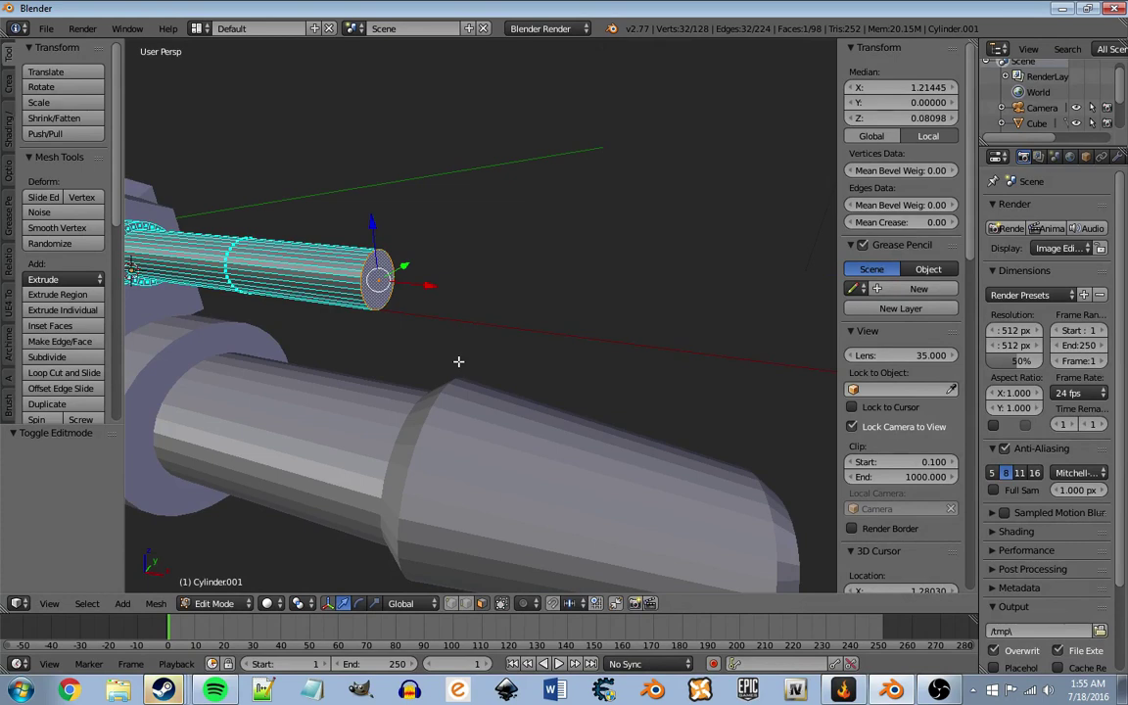
key(shift+d)
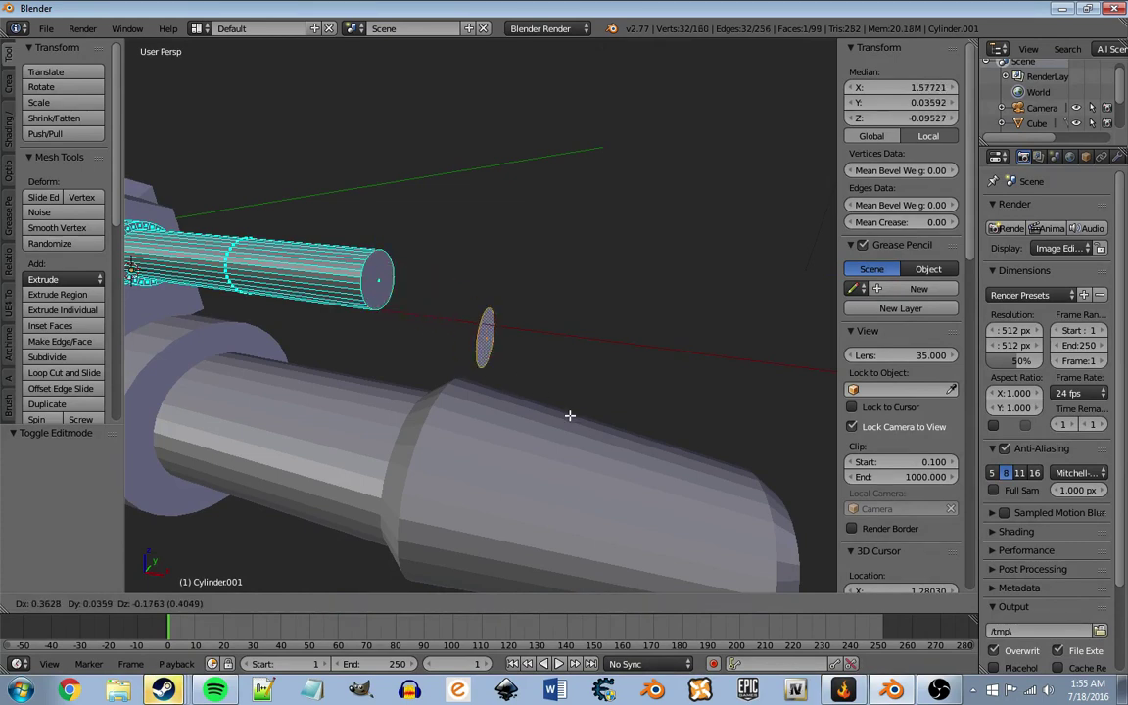
key(shift+y)
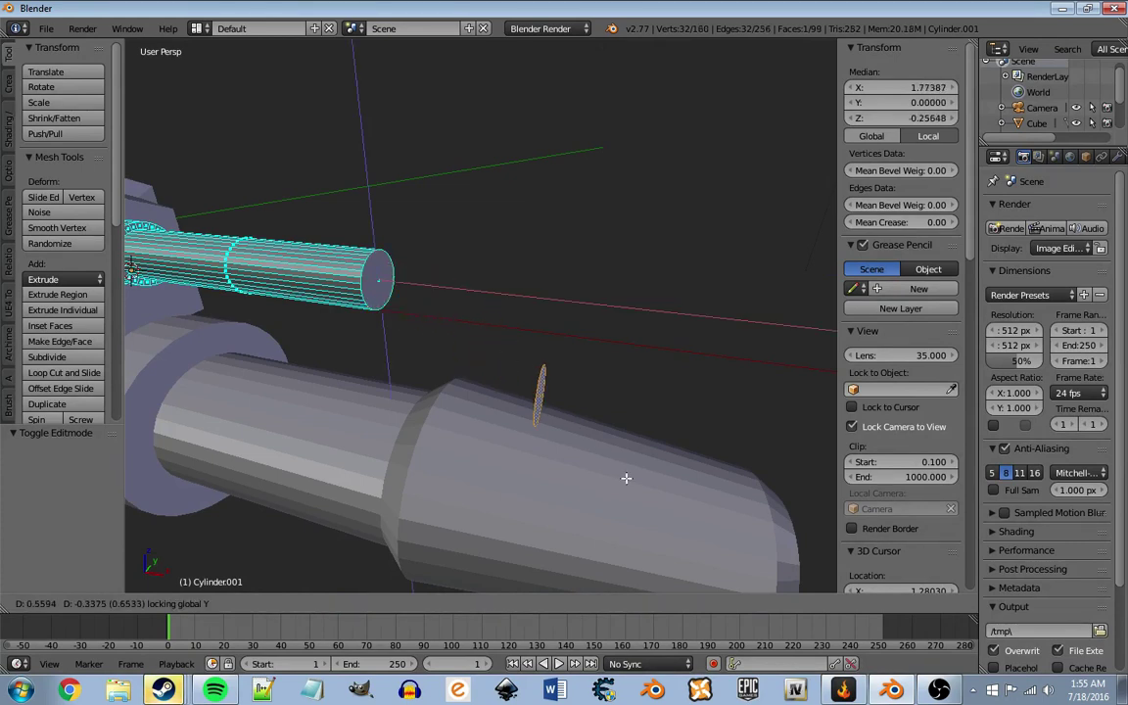
click(624, 502)
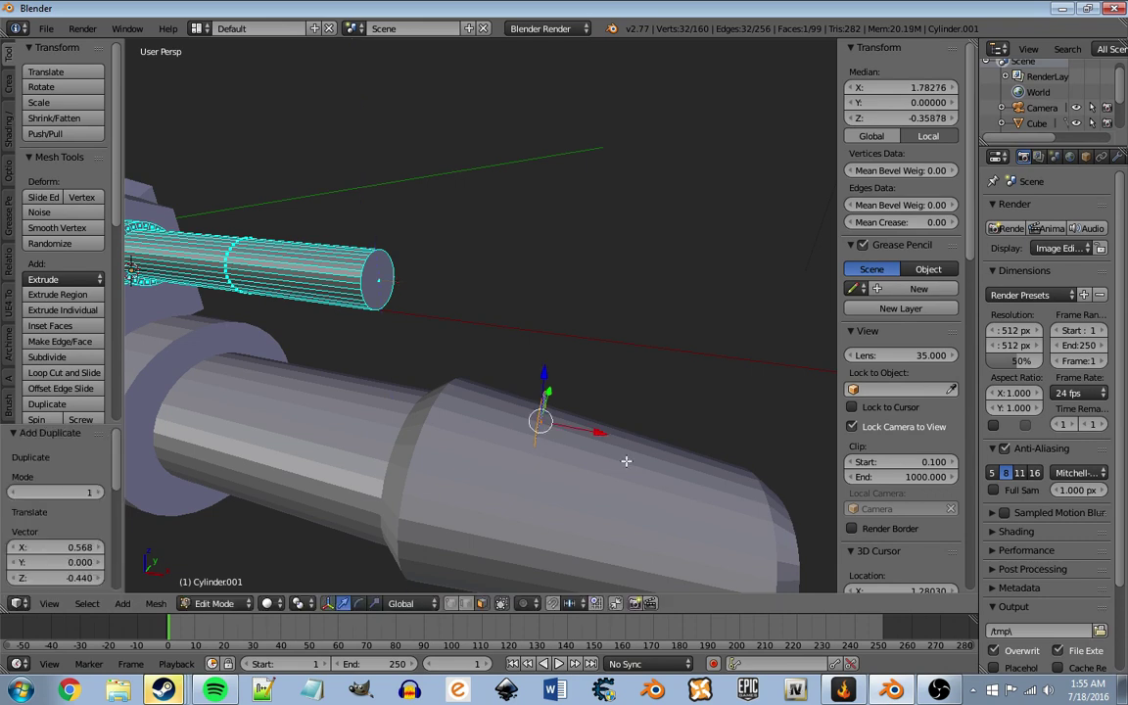
Step: Rotate the copied face -90° about Y and add the pipe's end face to the selection
text(ry-98)
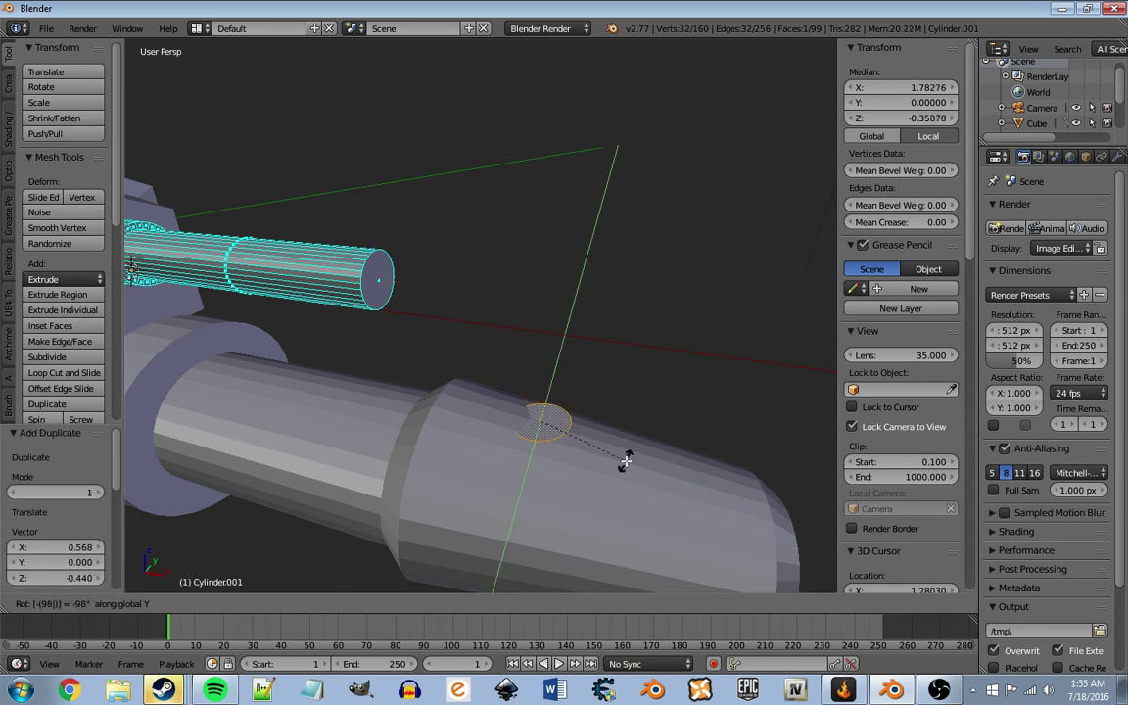
key(Return)
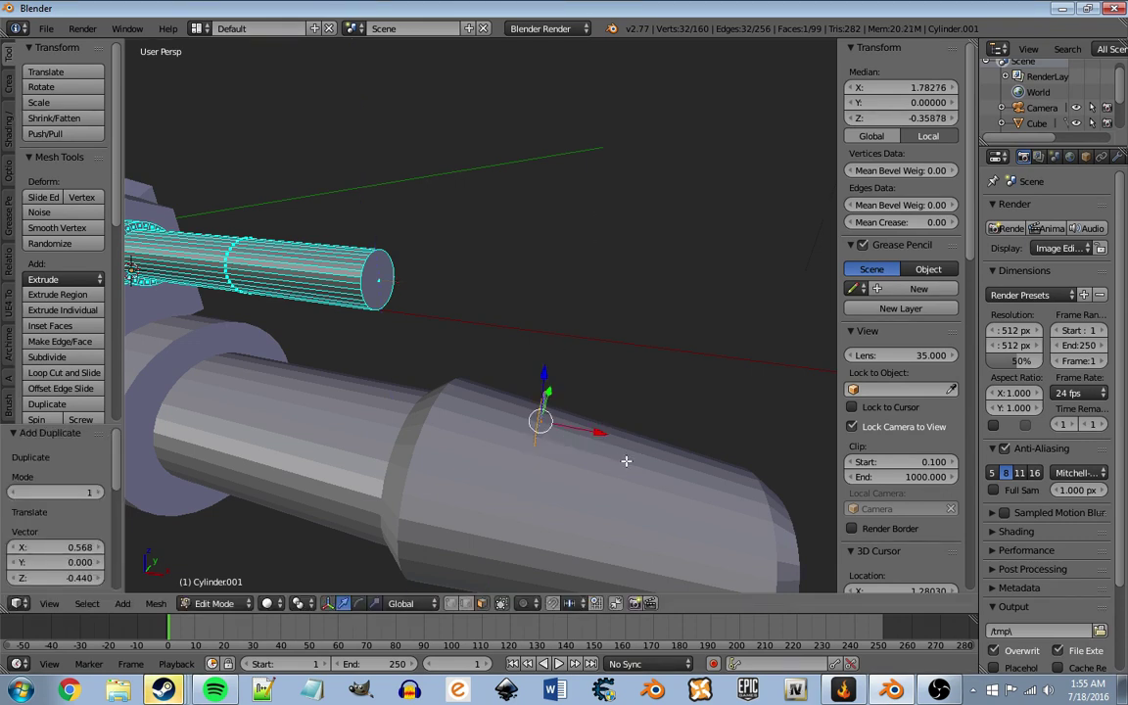
text(ry)
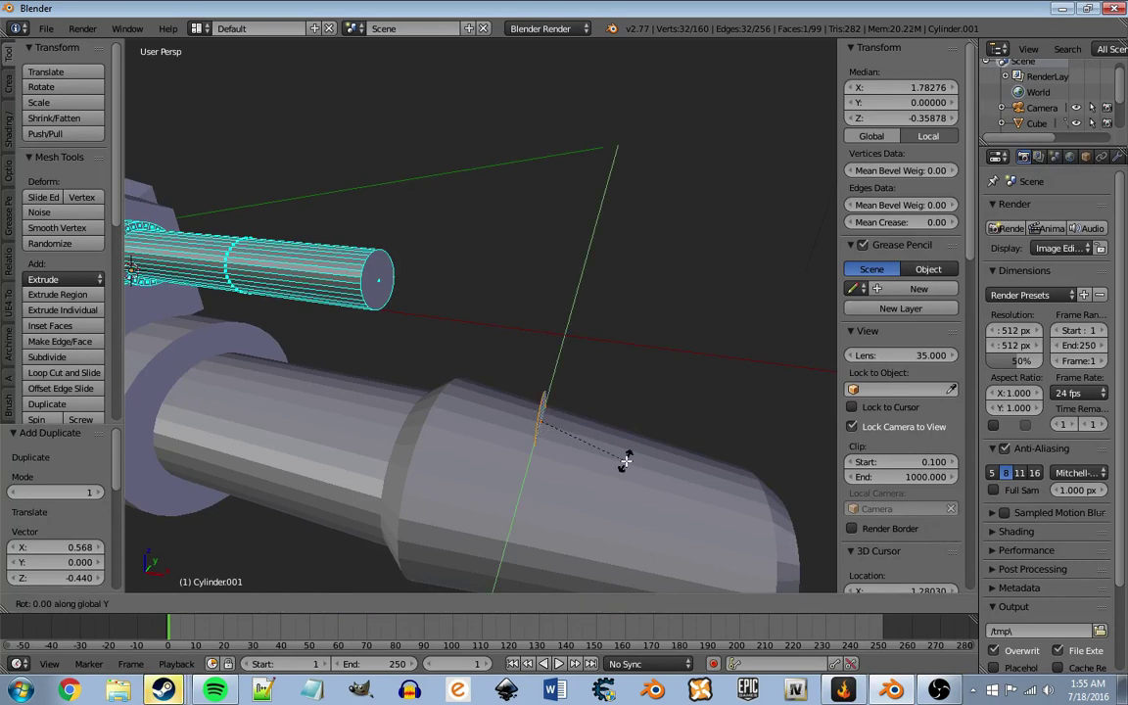
text(-90)
key(Return)
shift+right_click(376, 292)
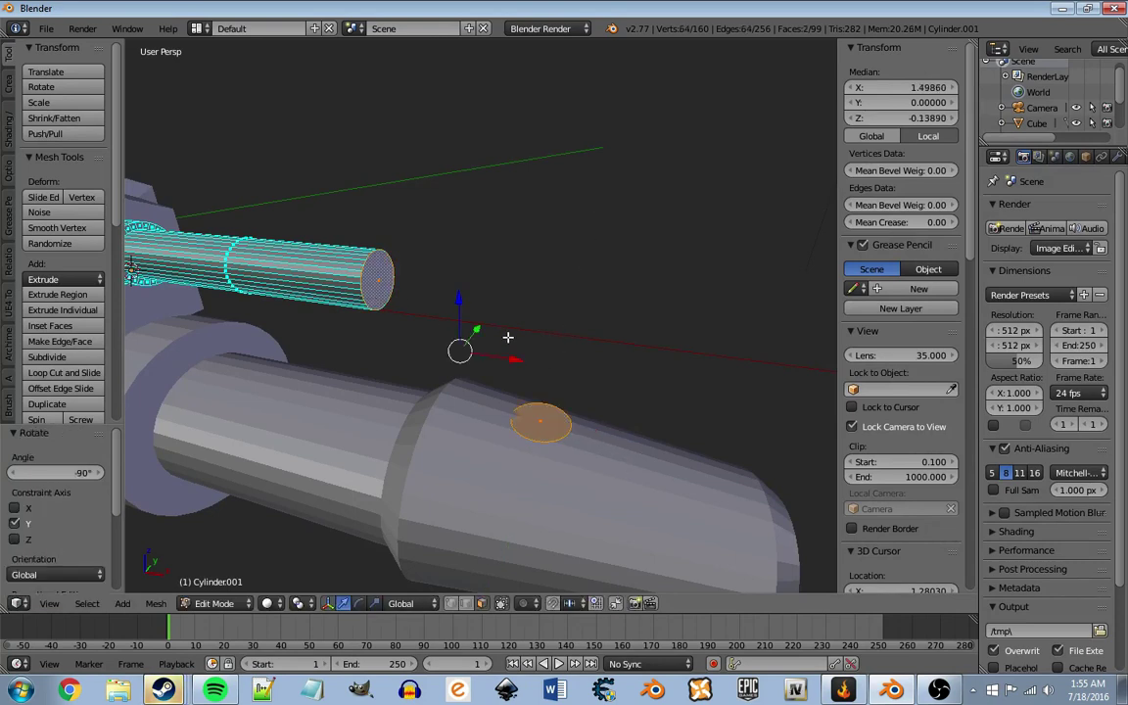
Step: Join the pipe end and barrel face with Add Tubing, then raise the tube's V segments from 4 to 10
key(w)
click(493, 239)
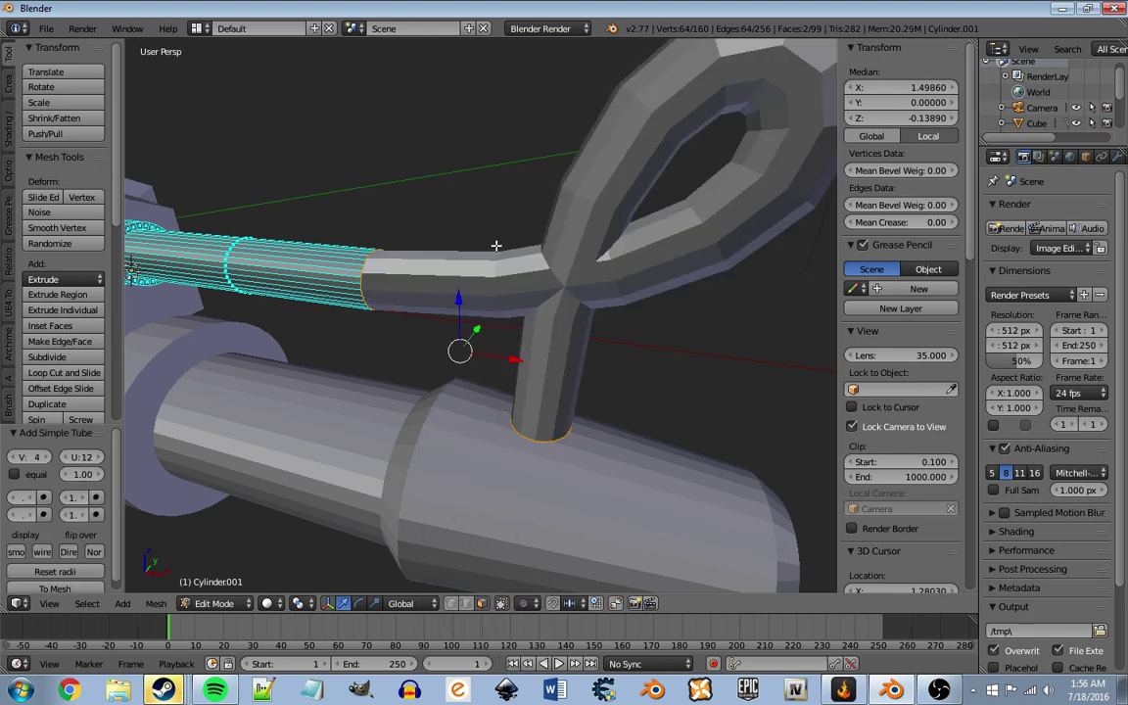
scroll(508, 261, down, 3)
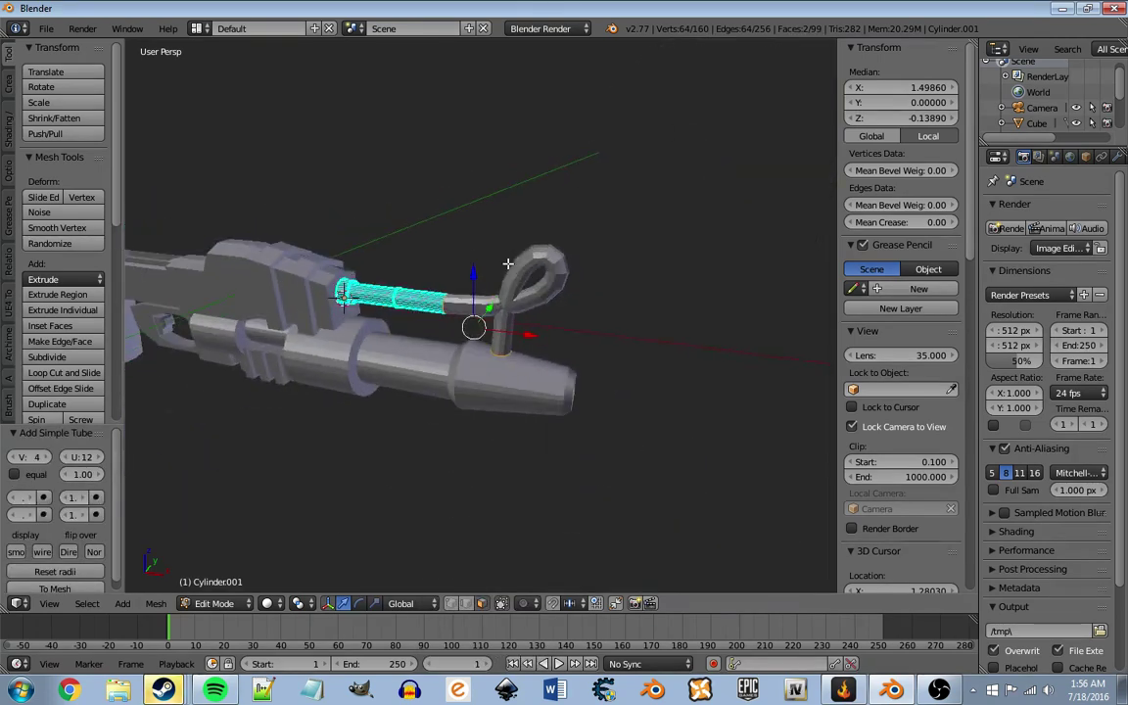
mouse_move(508, 261)
middle_down()
mouse_move(576, 252)
mouse_move(207, 239)
mouse_move(357, 261)
mouse_move(579, 265)
mouse_move(534, 267)
middle_up()
scroll(358, 261, up, 5)
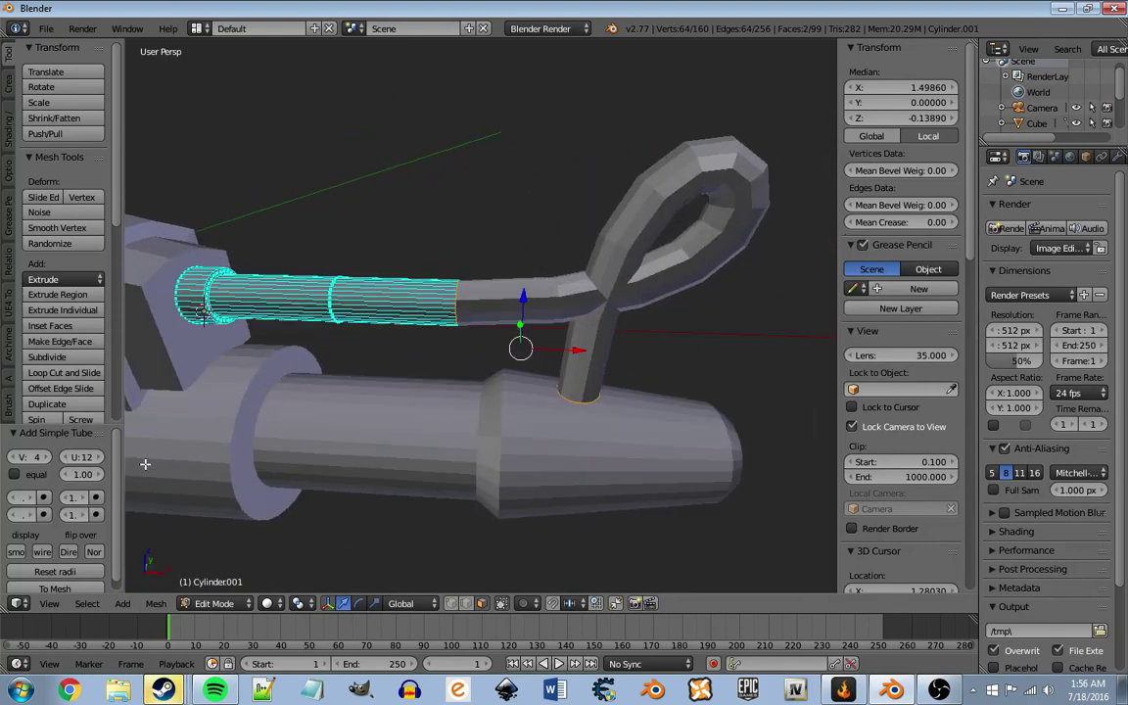
drag(126, 457, 149, 456)
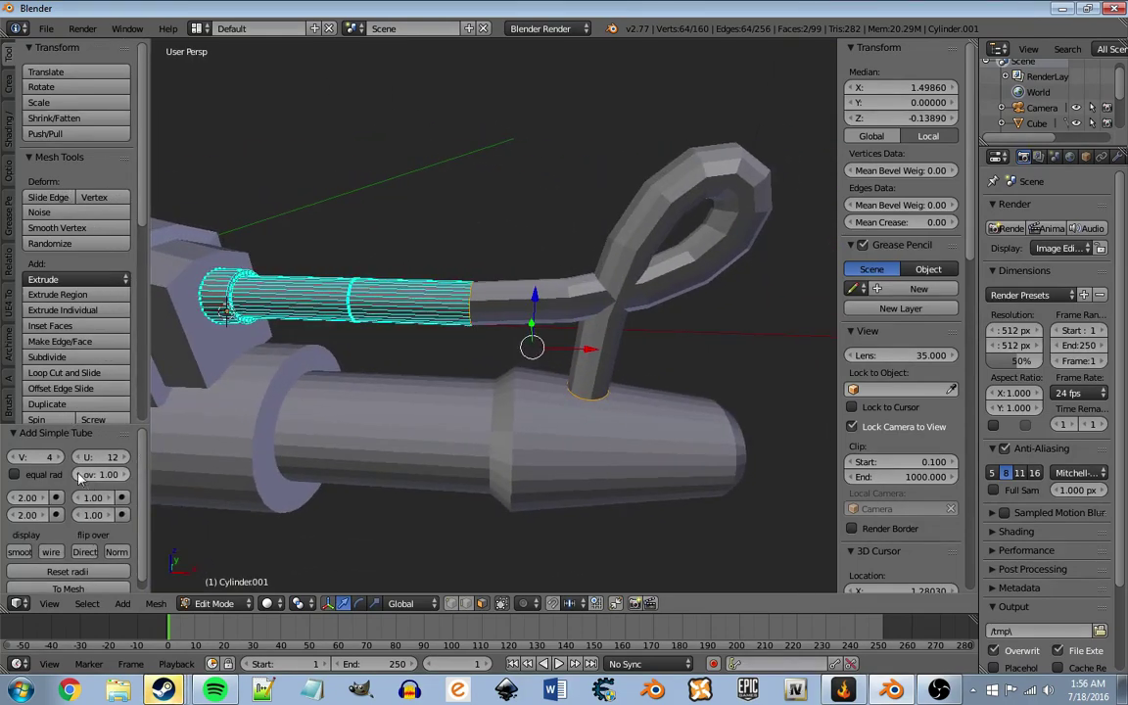
mouse_move(39, 456)
mouse_down()
mouse_move(95, 456)
mouse_move(62, 456)
mouse_move(93, 456)
mouse_move(99, 484)
mouse_move(88, 480)
mouse_up()
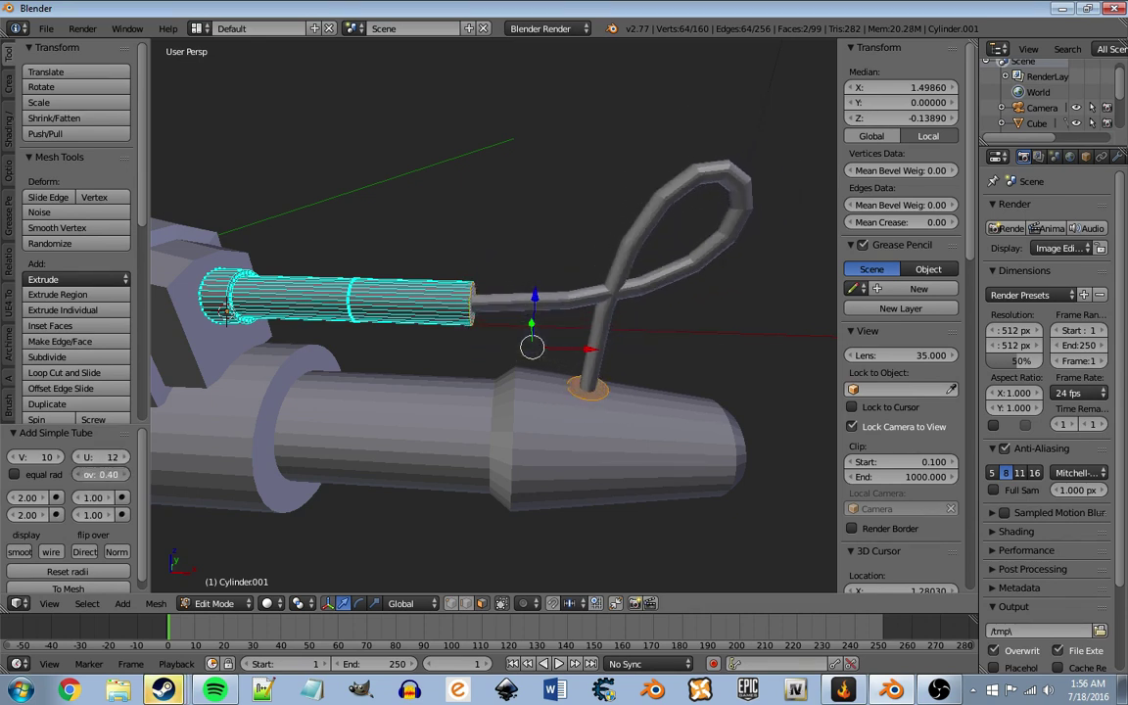
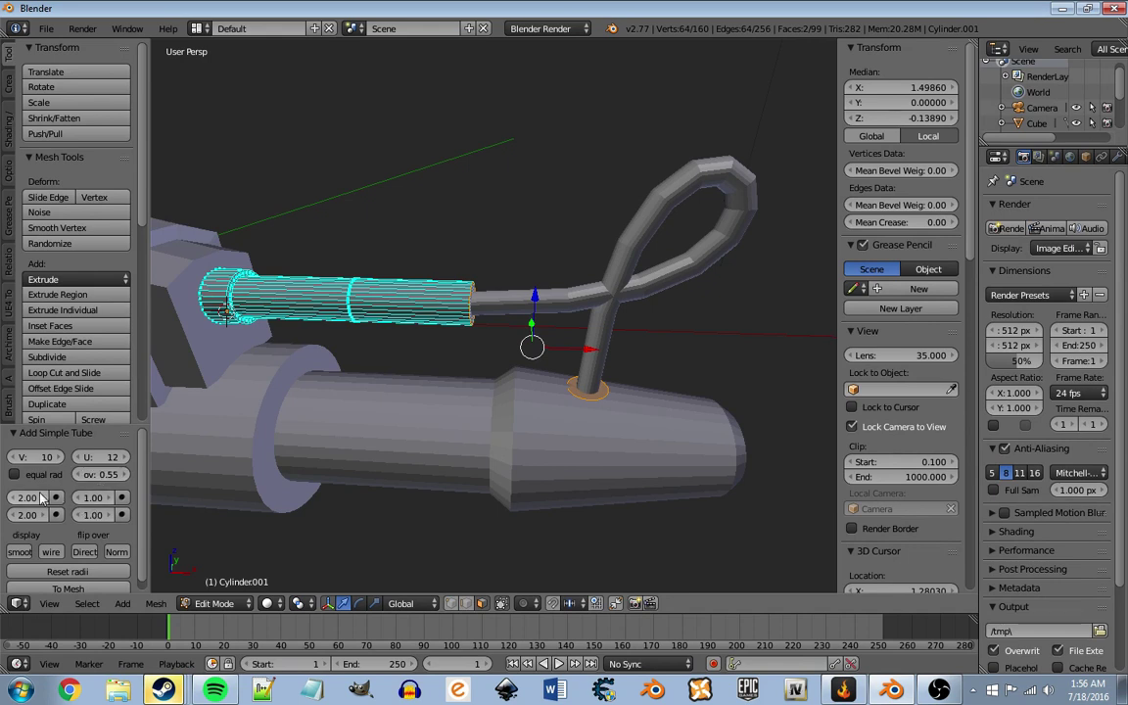
Step: Shrink the tube radius, make it taller and thinner, tick equal radii and set ov to 0.58
mouse_move(41, 499)
mouse_down()
mouse_move(20, 500)
mouse_move(35, 501)
mouse_move(20, 514)
mouse_up()
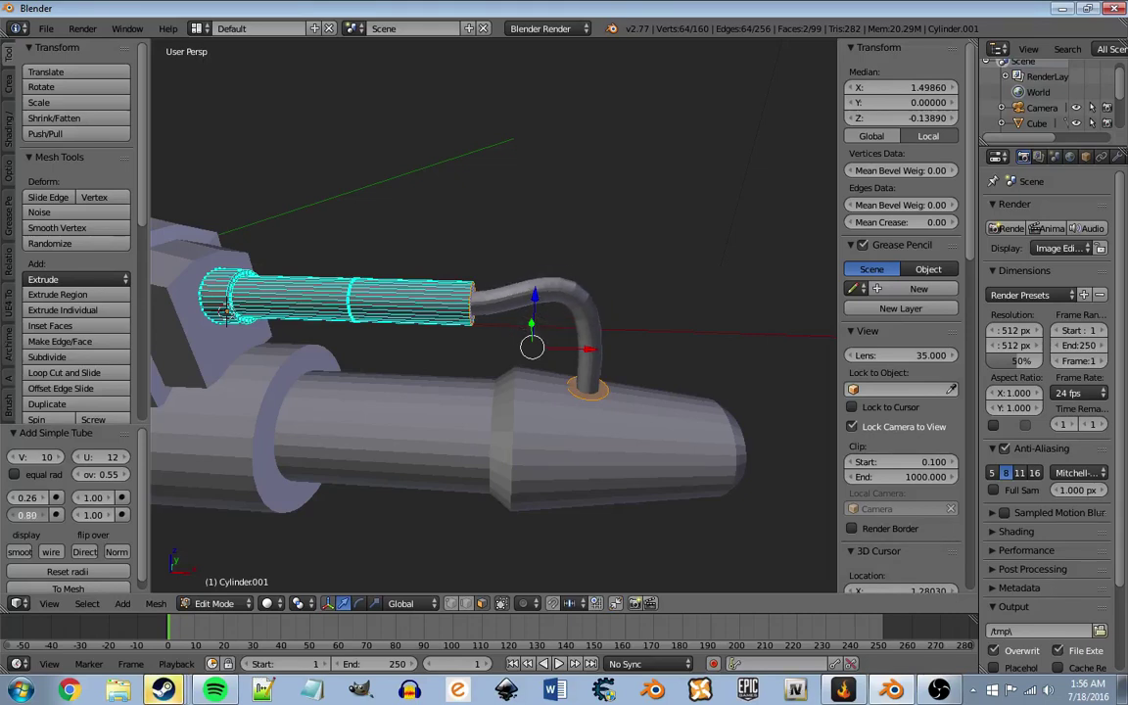
drag(28, 514, 39, 514)
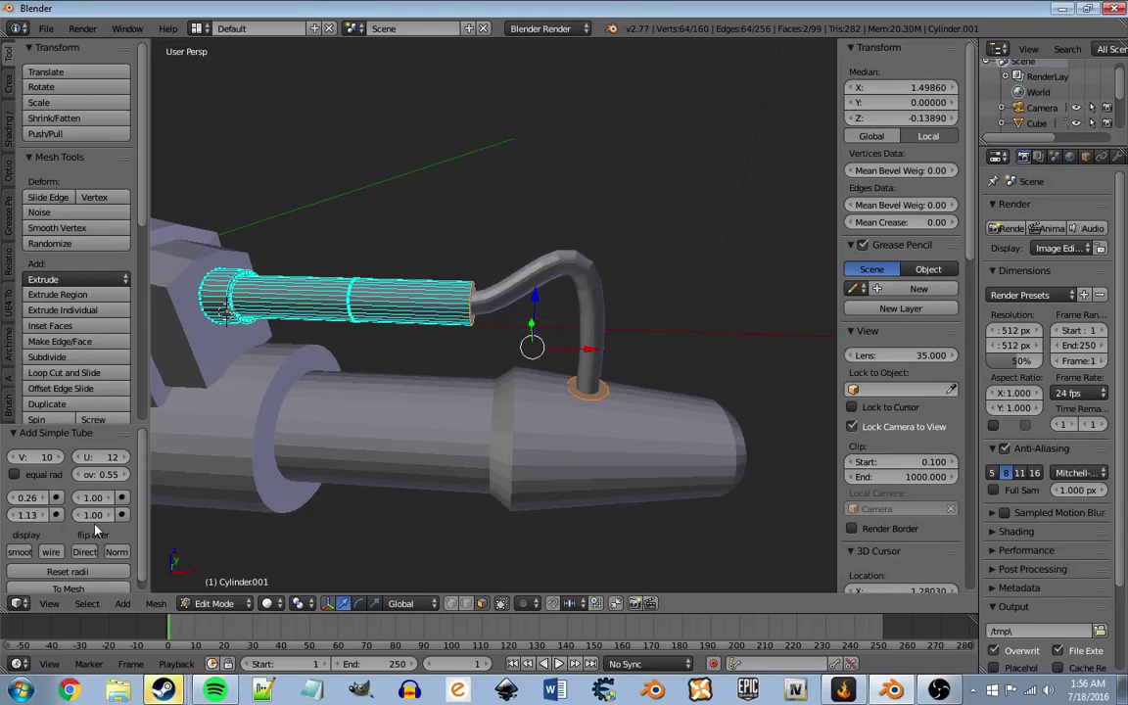
drag(93, 514, 74, 514)
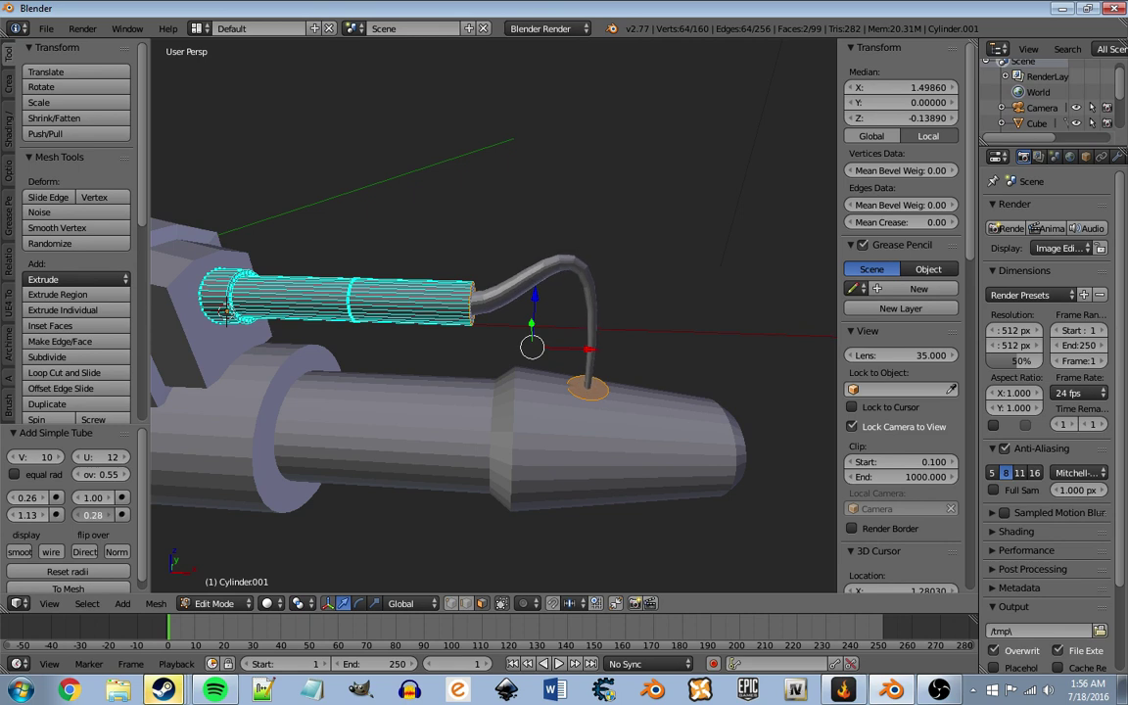
click(53, 477)
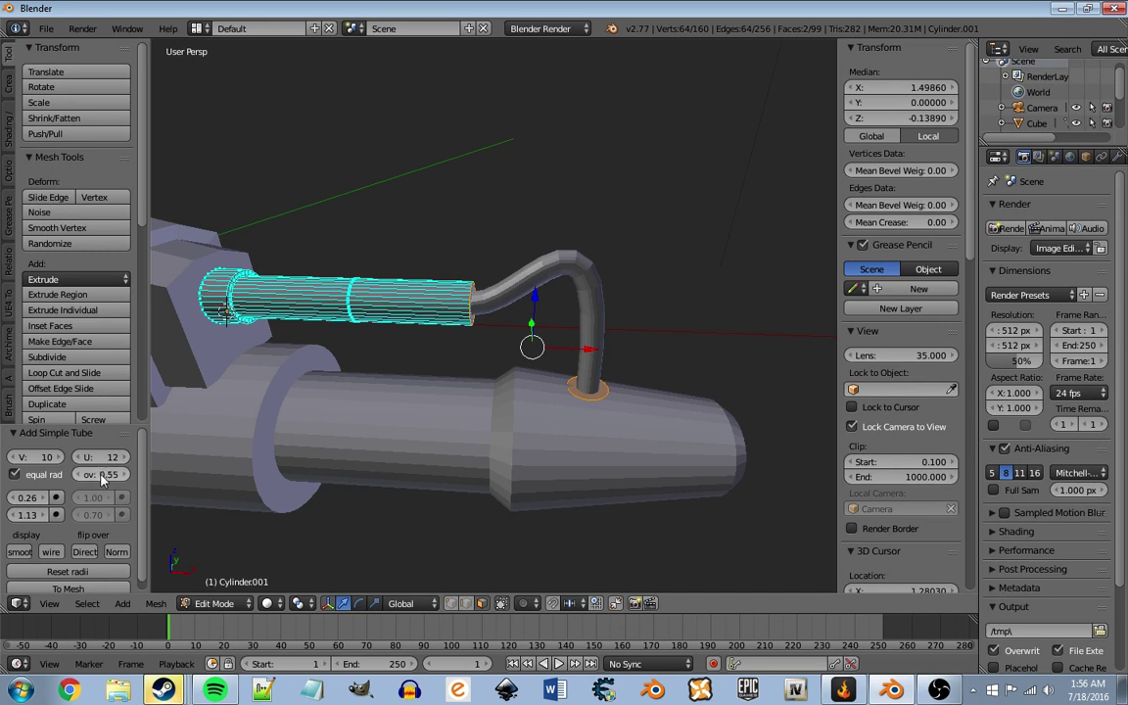
mouse_move(103, 478)
mouse_down()
mouse_move(83, 478)
mouse_move(108, 478)
mouse_up()
scroll(385, 418, down, 8)
middle_drag(385, 418, 433, 380)
scroll(433, 380, up, 8)
mouse_move(494, 466)
middle_down()
mouse_move(511, 381)
mouse_move(541, 364)
middle_up()
Step: Extrude the tube's bottom end ring downward into a short collar on the barrel
right_click(542, 279)
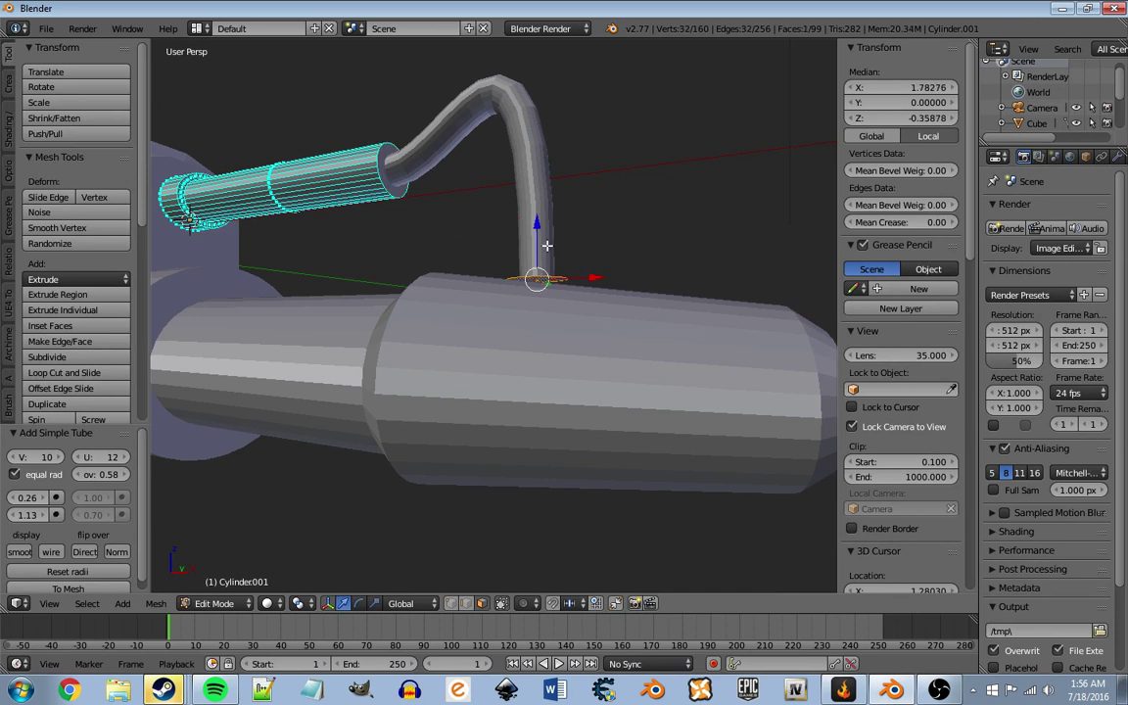
drag(541, 250, 539, 225)
key(e)
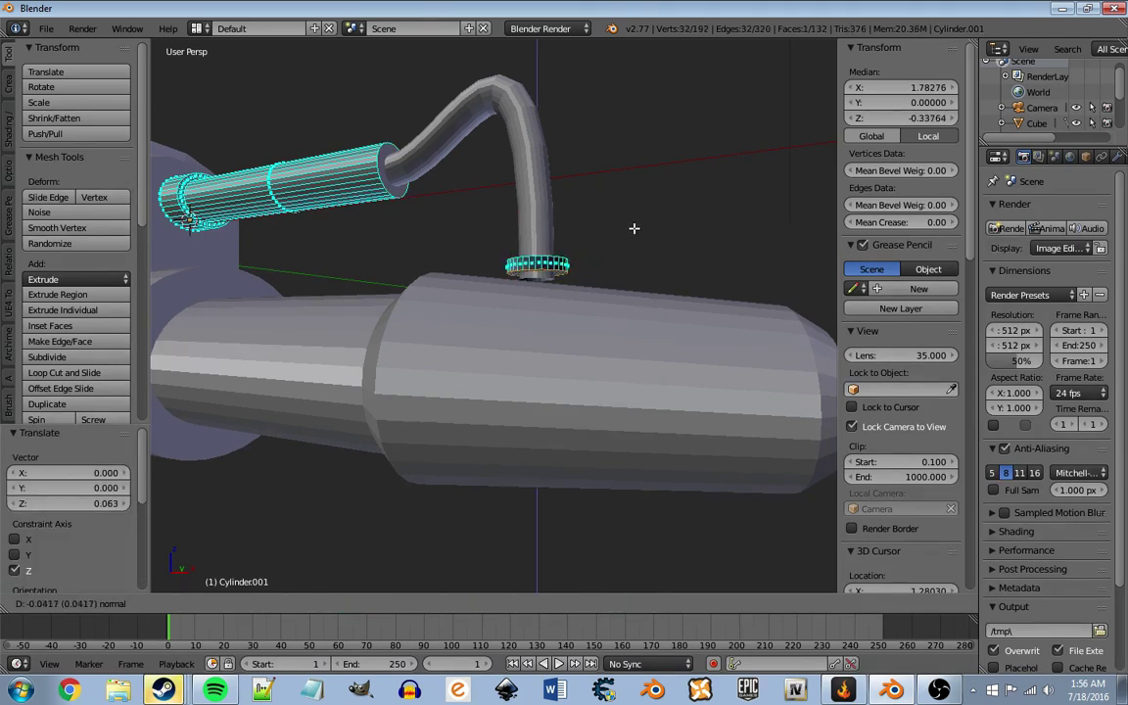
click(631, 268)
middle_drag(631, 267, 554, 380)
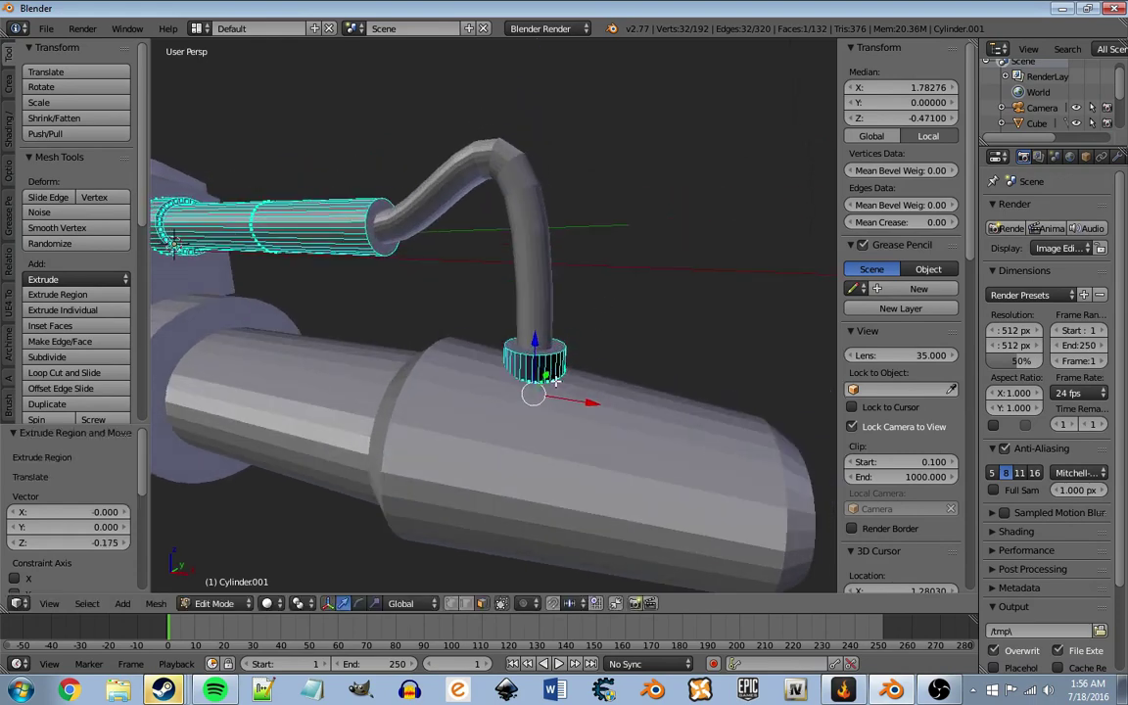
scroll(554, 380, up, 2)
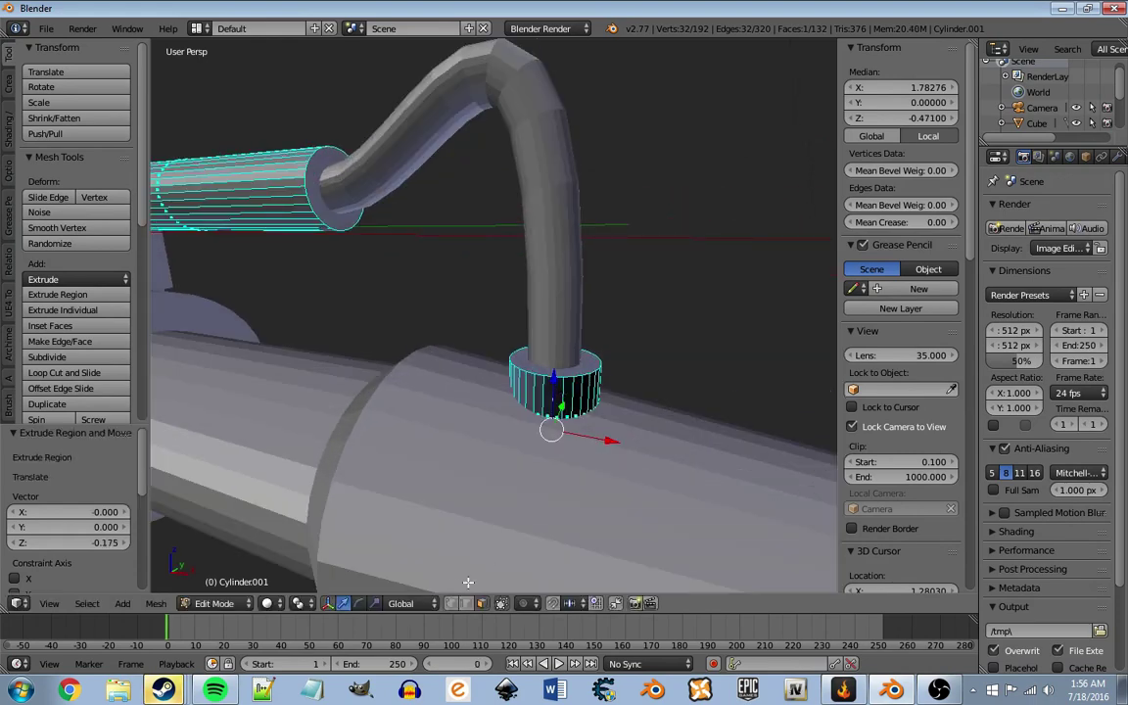
Step: Box-select both collar rings in X-ray, flip their normals, and return to Object Mode
click(497, 607)
key(b)
drag(402, 269, 625, 523)
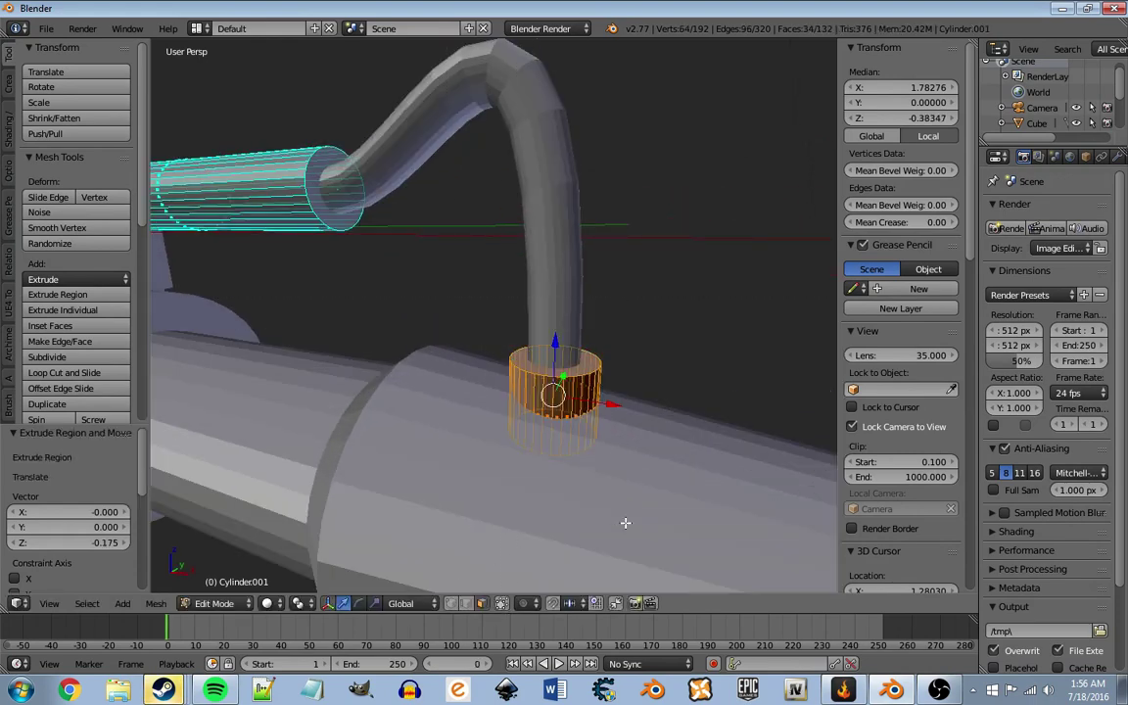
key(w)
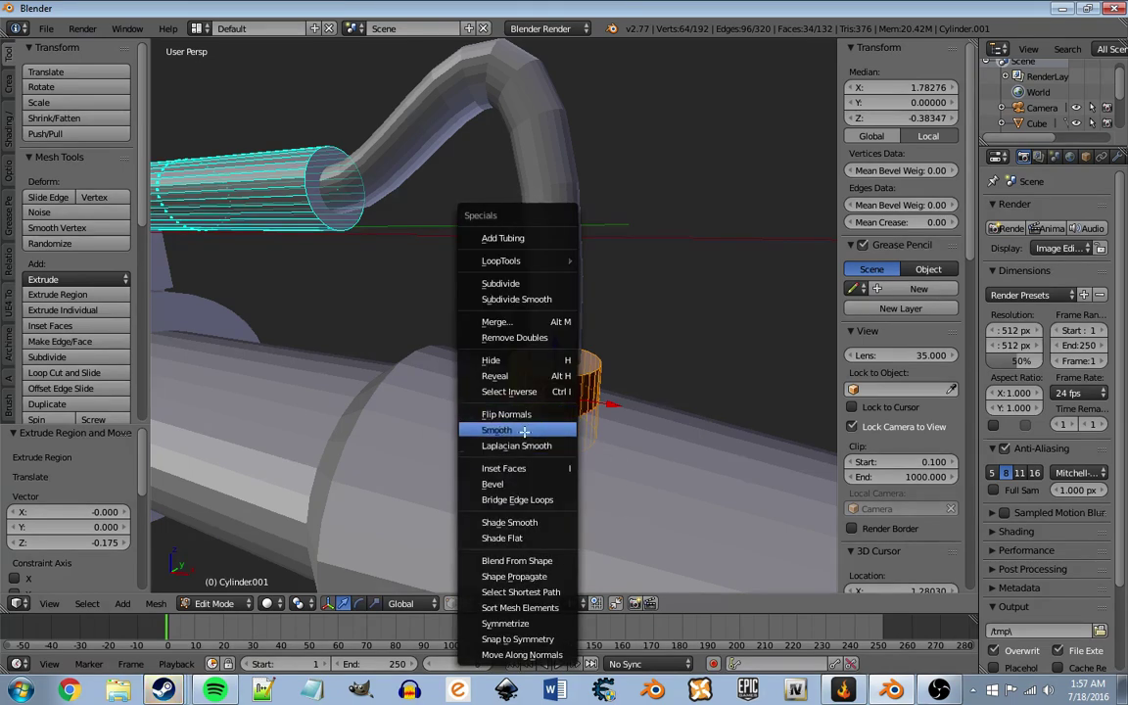
click(526, 415)
key(a)
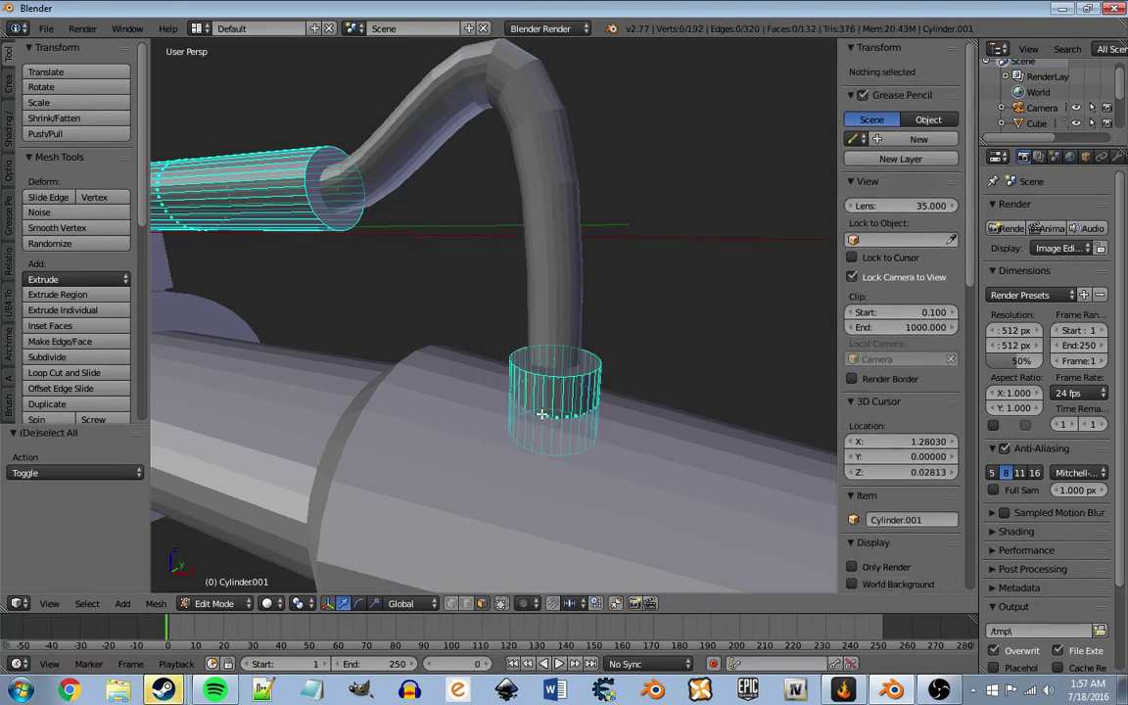
key(Tab)
mouse_move(526, 418)
middle_down()
mouse_move(524, 402)
mouse_move(555, 365)
middle_up()
Step: Add a Subdivision Surface modifier to the bent tube with render levels 1, and shade it smooth
scroll(556, 365, up, 3)
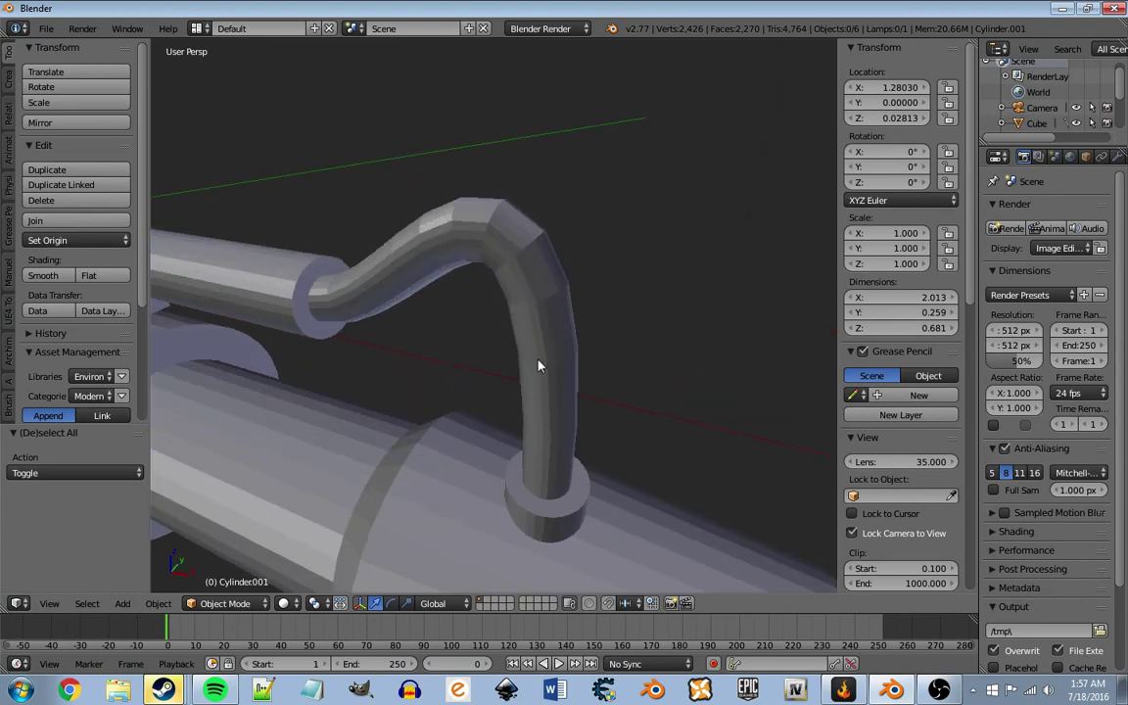
right_click(539, 366)
scroll(524, 361, down, 4)
scroll(548, 340, up, 3)
scroll(546, 344, up, 2)
scroll(547, 344, down, 1)
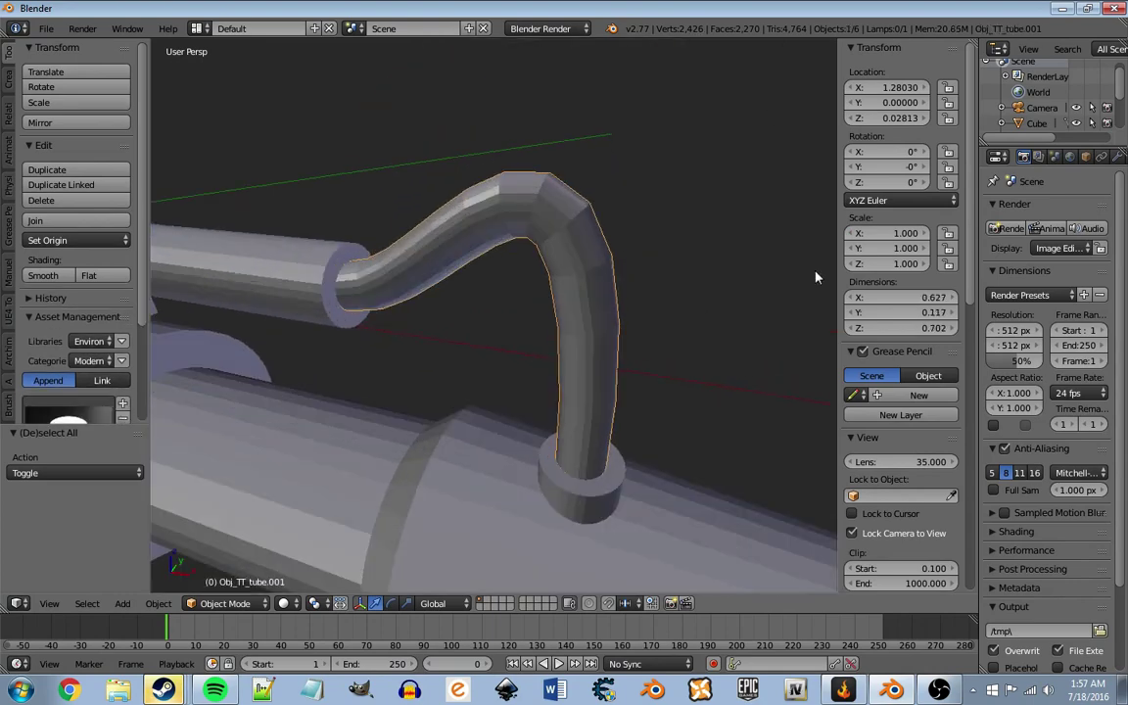
click(1118, 156)
click(1044, 209)
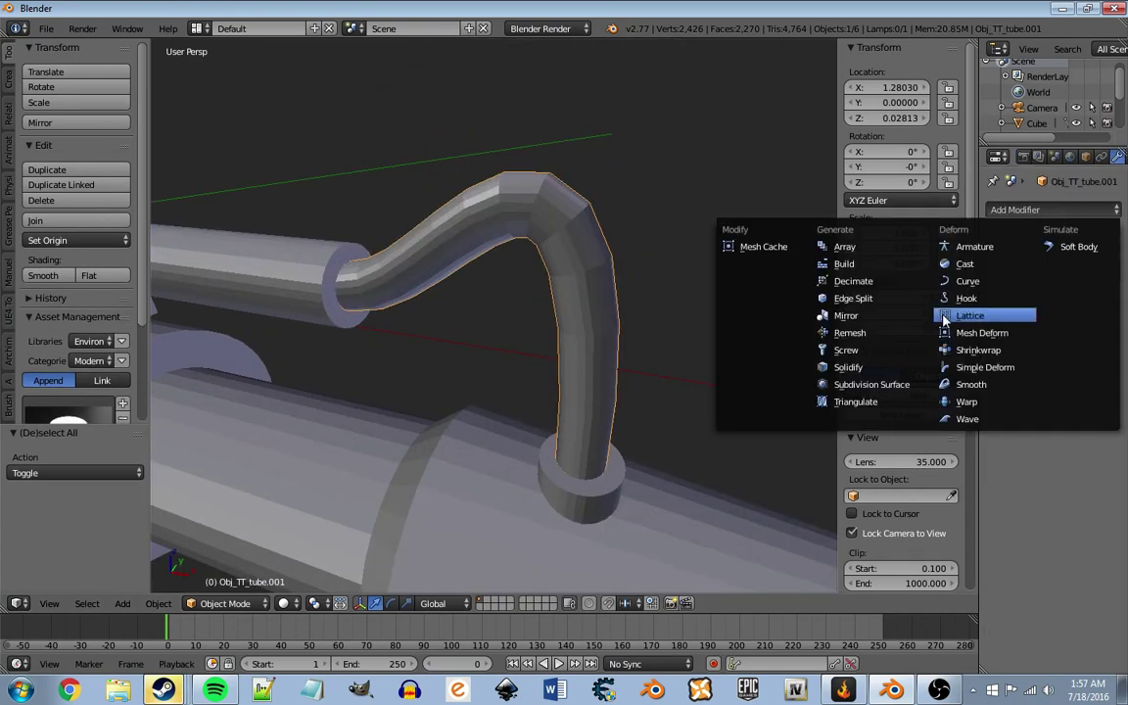
click(872, 383)
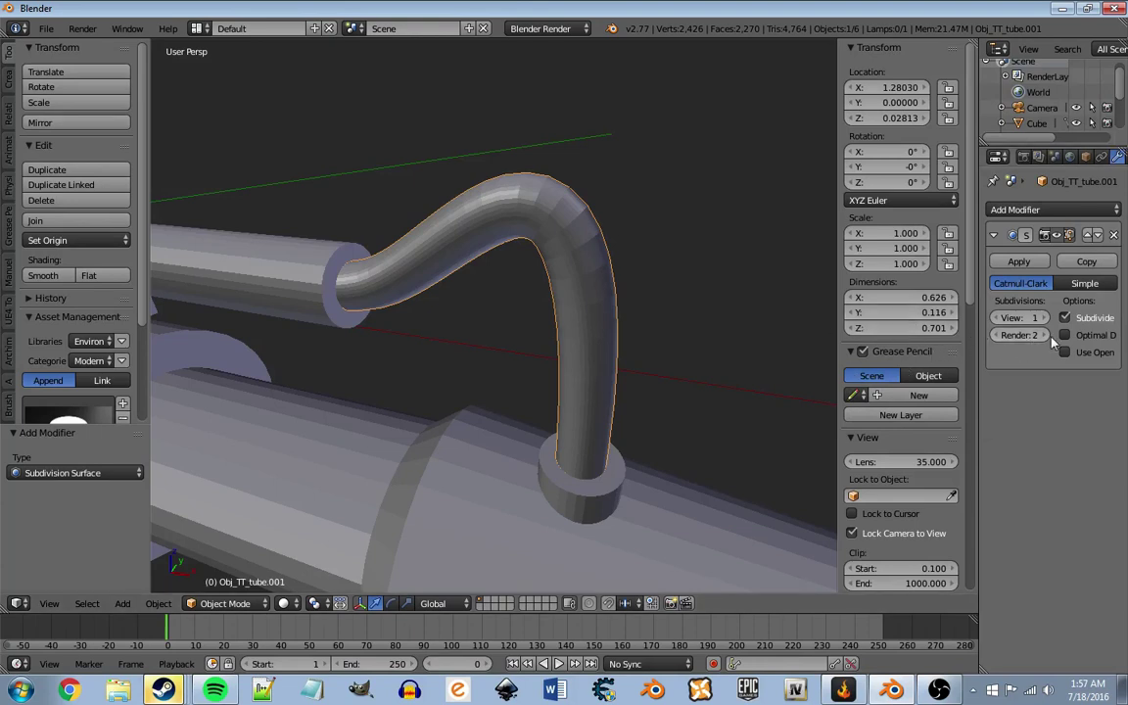
click(996, 336)
click(42, 275)
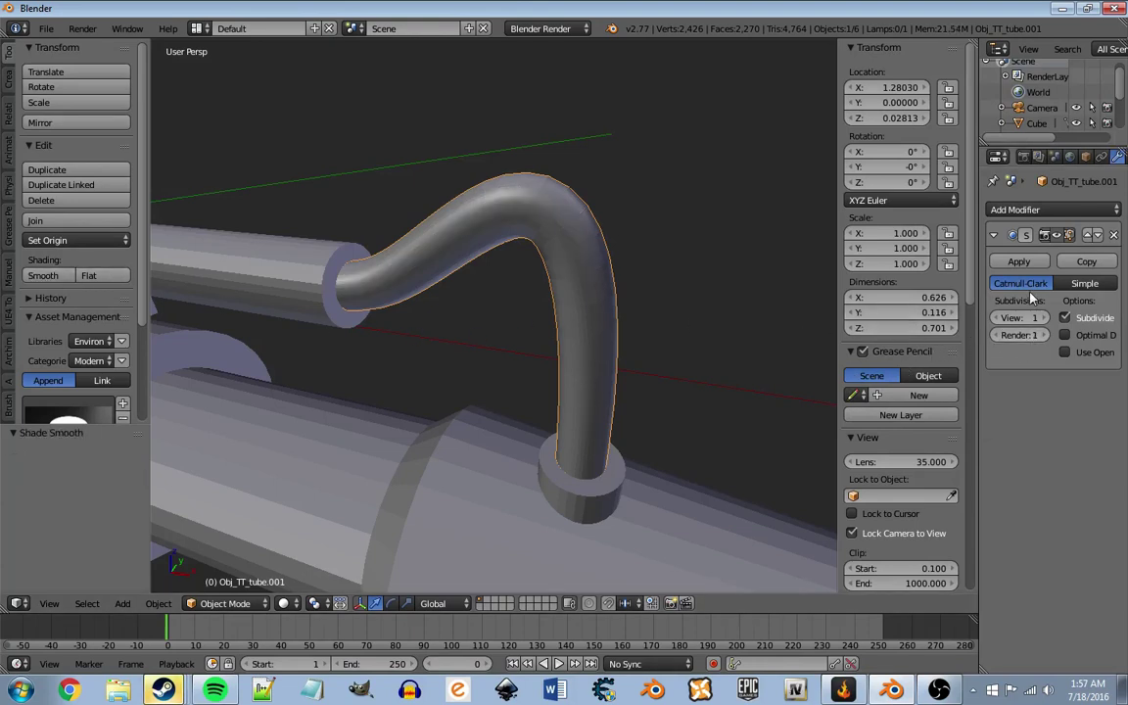
Step: Remove and re-add the Subdivision Surface modifier, then try applying it, which fails on the curve
click(1114, 236)
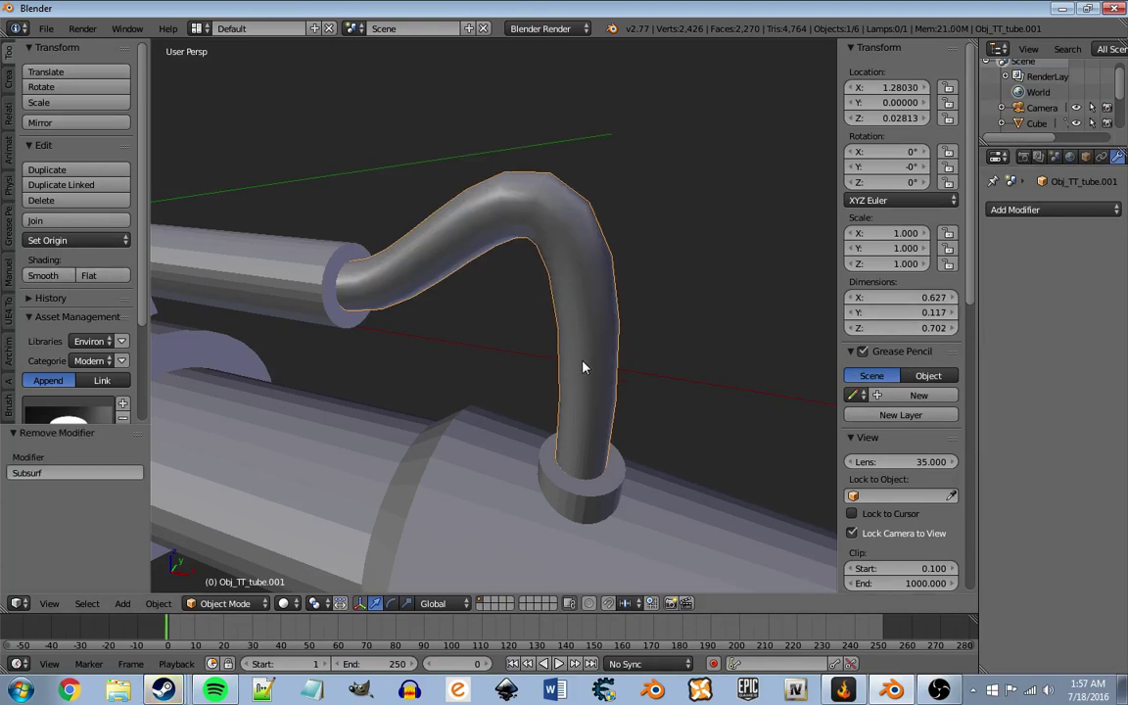
click(1019, 210)
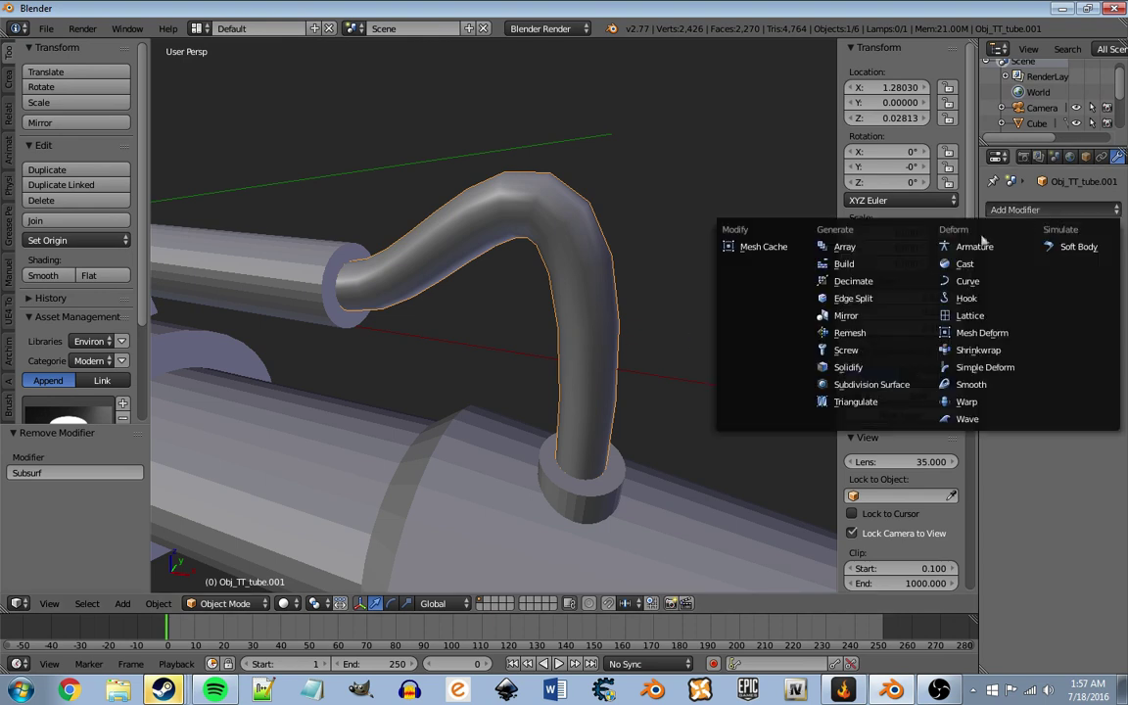
click(878, 385)
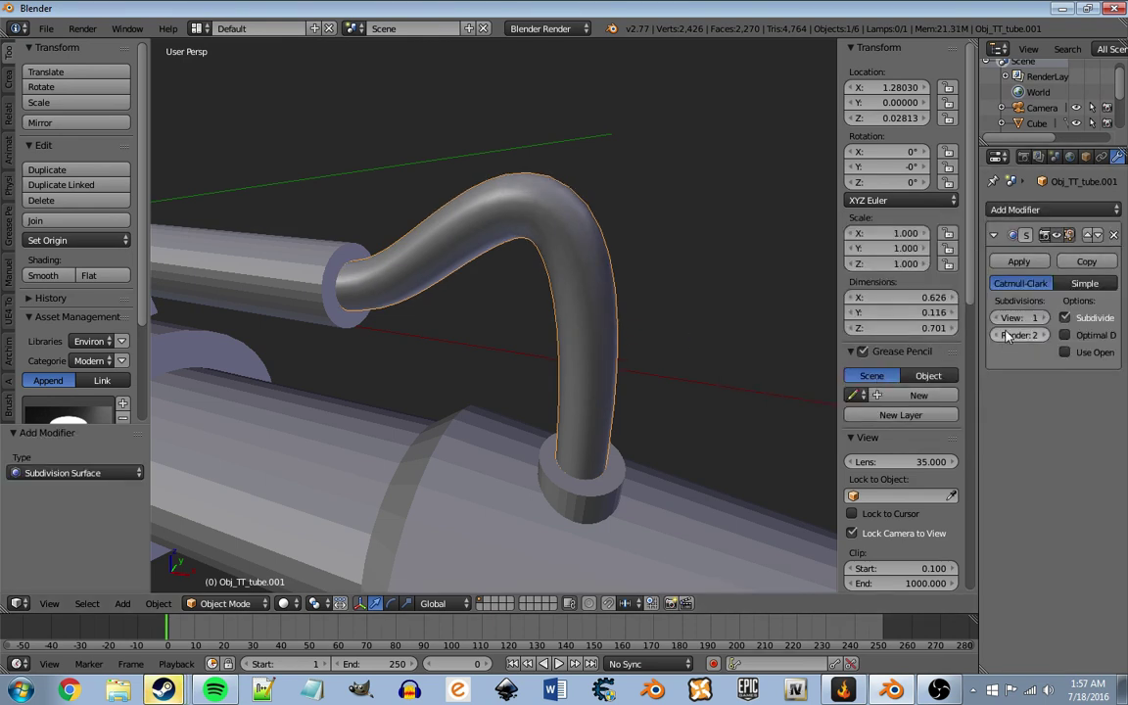
click(1017, 261)
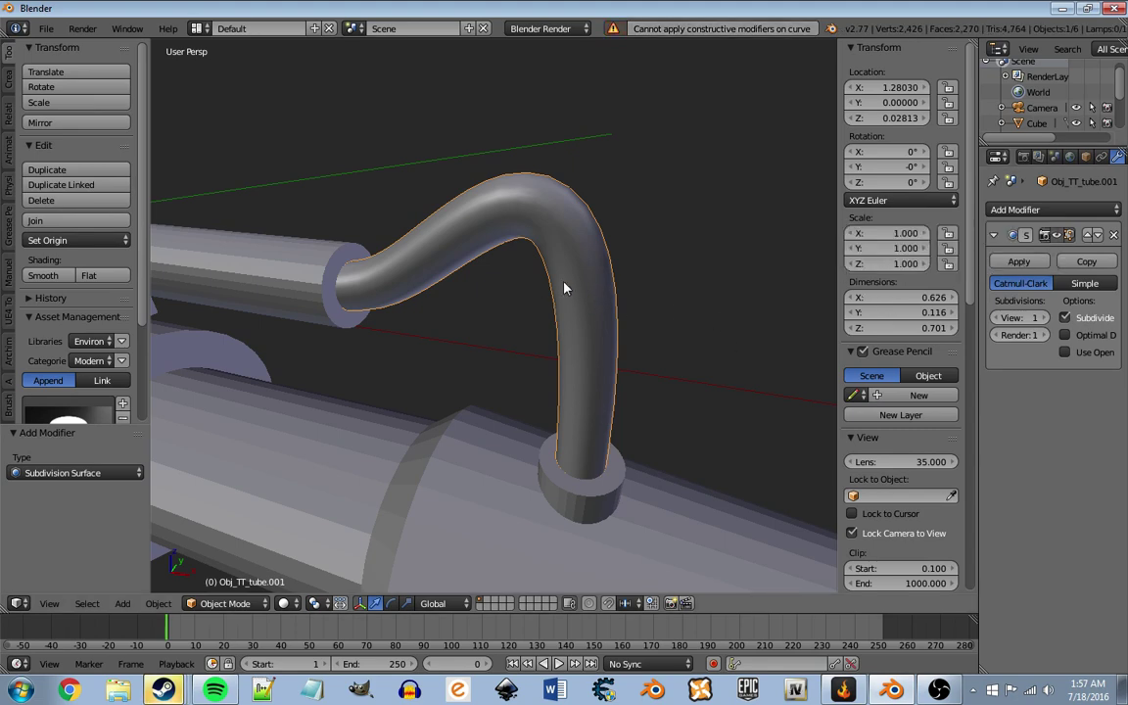
key(Tab)
scroll(571, 312, down, 4)
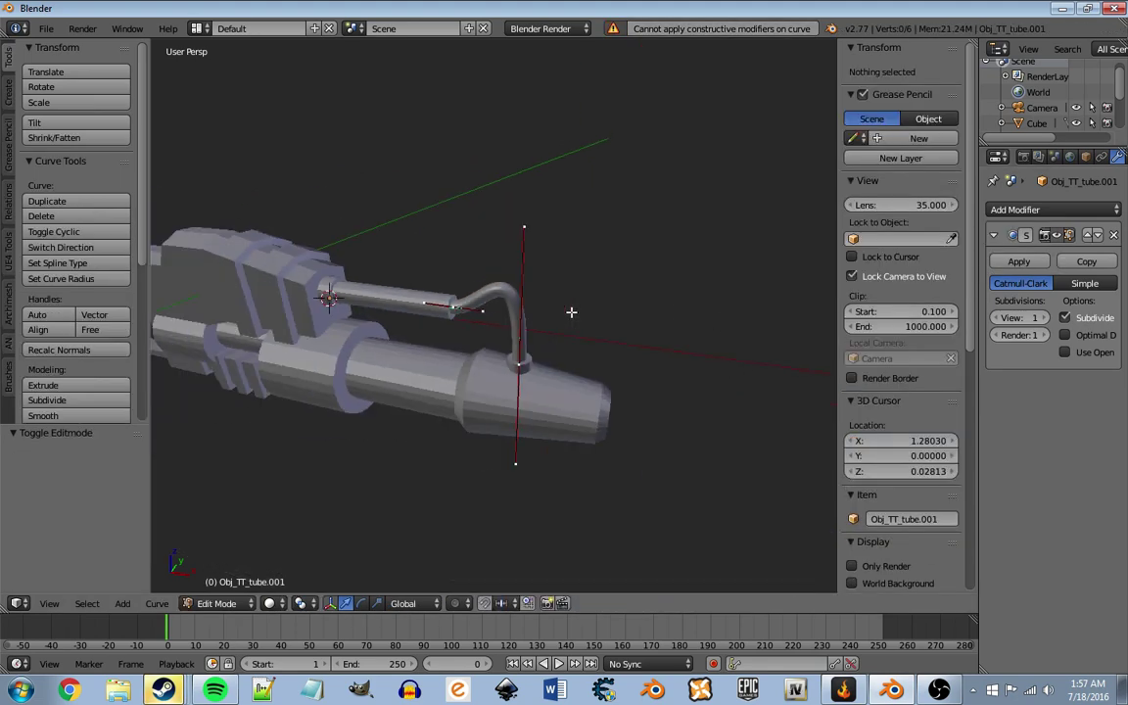
middle_drag(572, 311, 582, 303)
scroll(585, 288, down, 4)
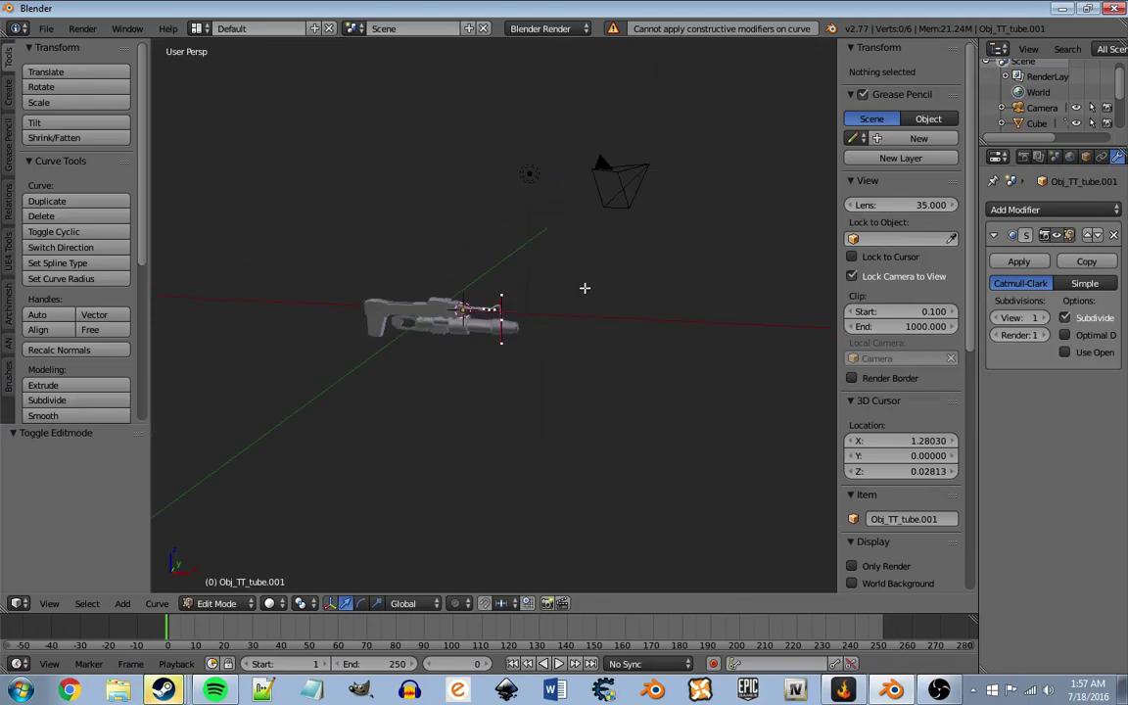
scroll(585, 288, up, 3)
scroll(585, 285, up, 4)
scroll(585, 285, up, 2)
key(Tab)
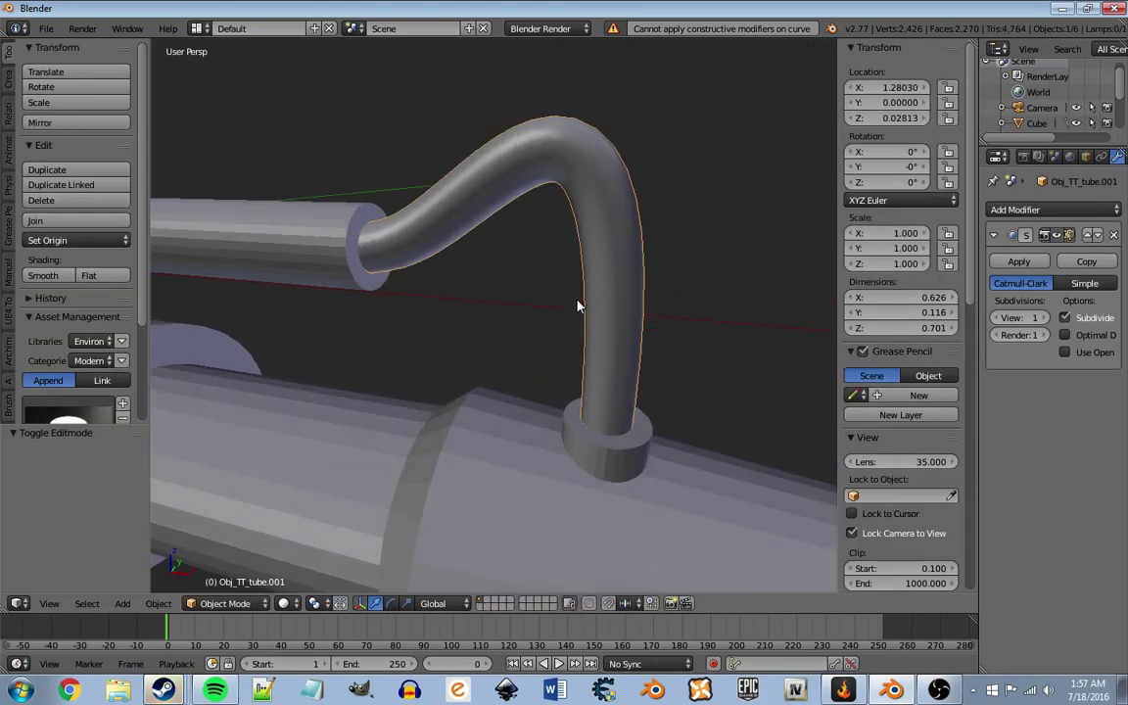
middle_drag(578, 307, 576, 311)
key(Tab)
key(a)
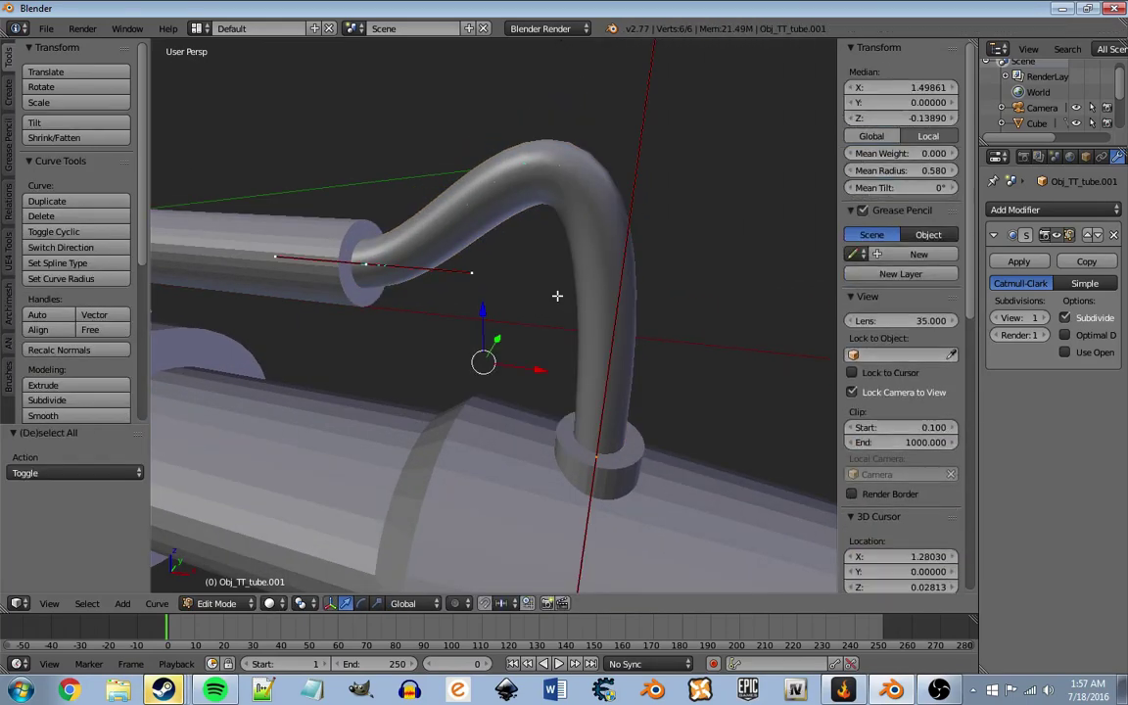
key(Tab)
key(c)
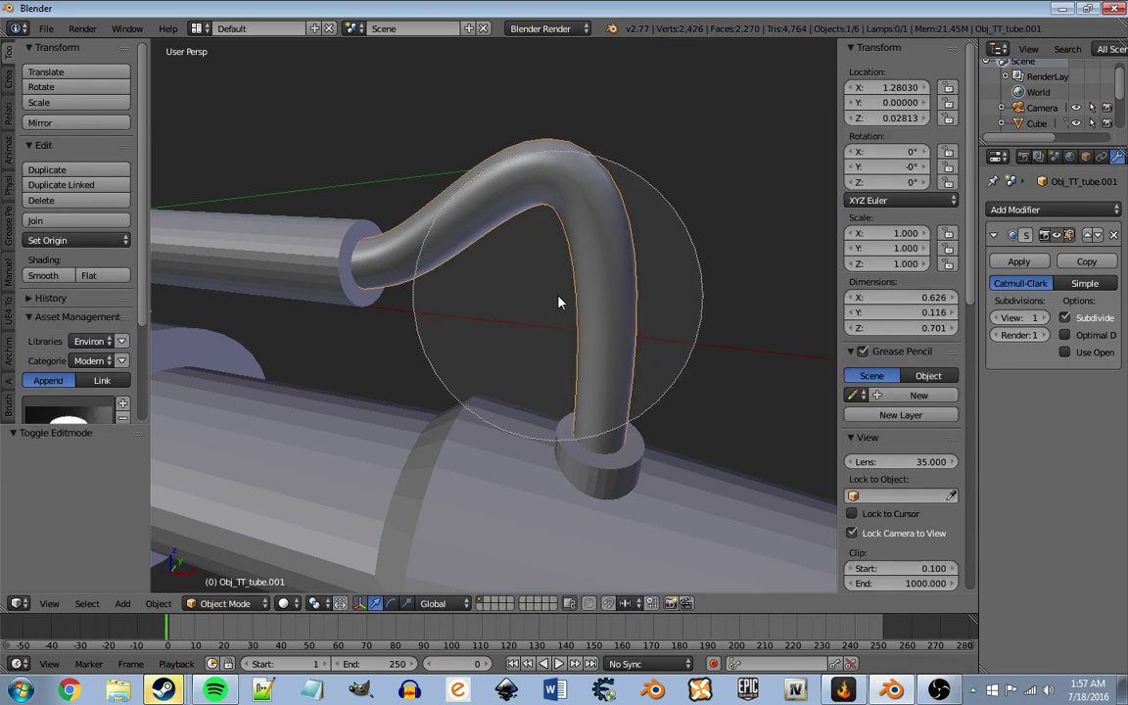
key(Escape)
key(Home)
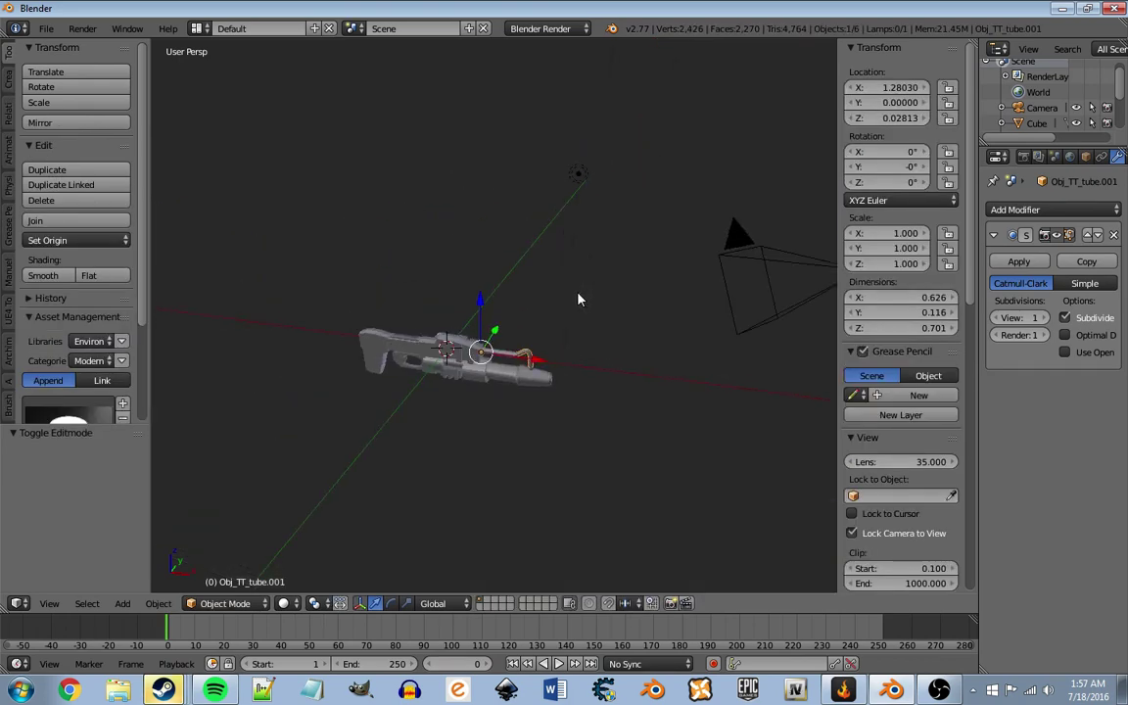
mouse_move(580, 298)
middle_down()
mouse_move(610, 367)
mouse_move(665, 378)
mouse_move(214, 269)
middle_up()
scroll(615, 387, up, 3)
scroll(659, 383, down, 3)
scroll(360, 288, up, 4)
mouse_move(361, 288)
middle_down()
mouse_move(463, 318)
mouse_move(832, 361)
mouse_move(464, 383)
middle_up()
scroll(652, 404, up, 4)
middle_drag(652, 404, 480, 352)
Step: Convert the bent tube from a curve to a mesh, baking in its subdivision
click(159, 603)
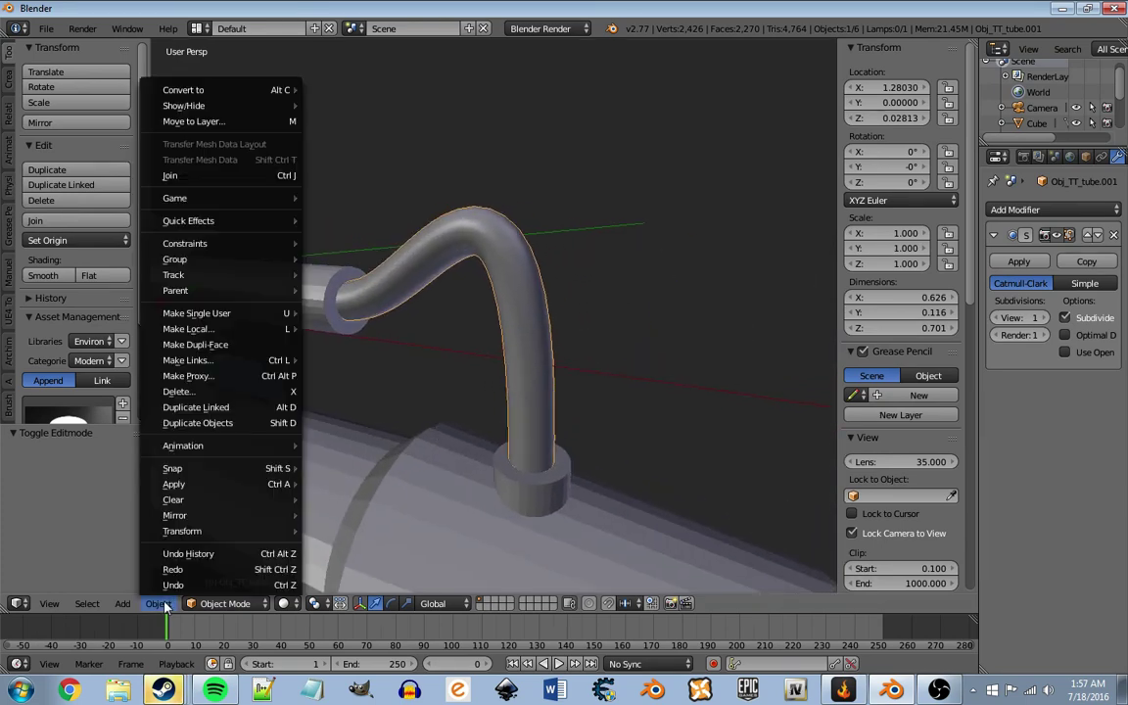
mouse_move(184, 90)
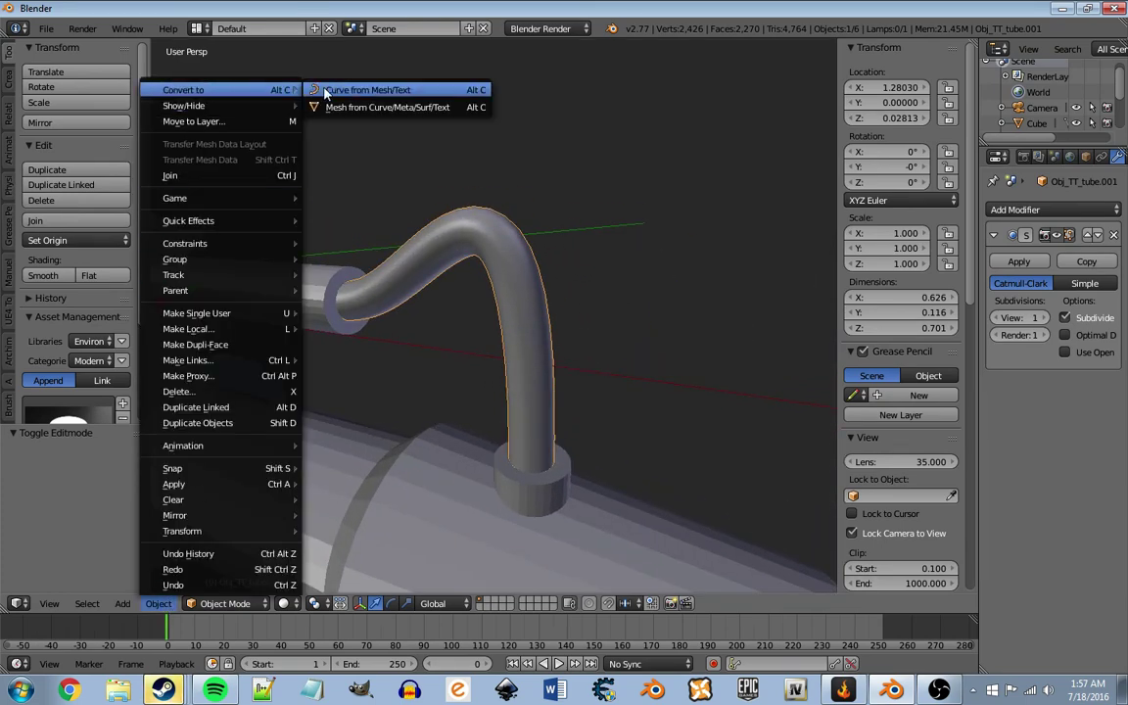
click(370, 108)
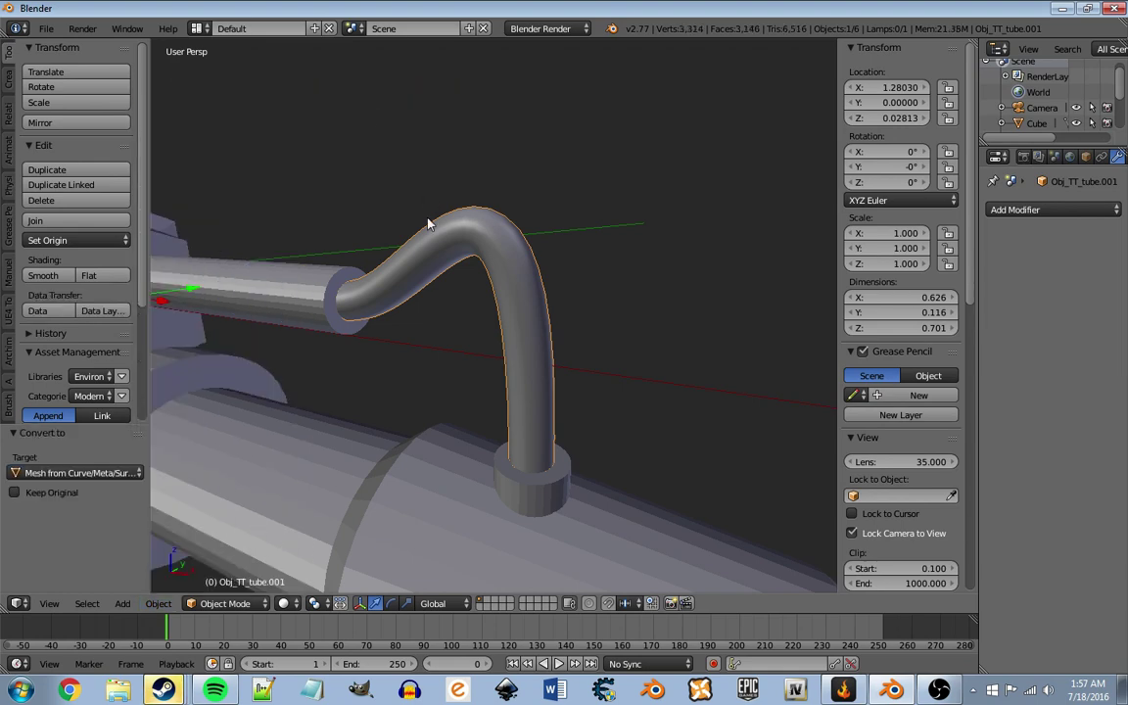
middle_drag(433, 221, 467, 235)
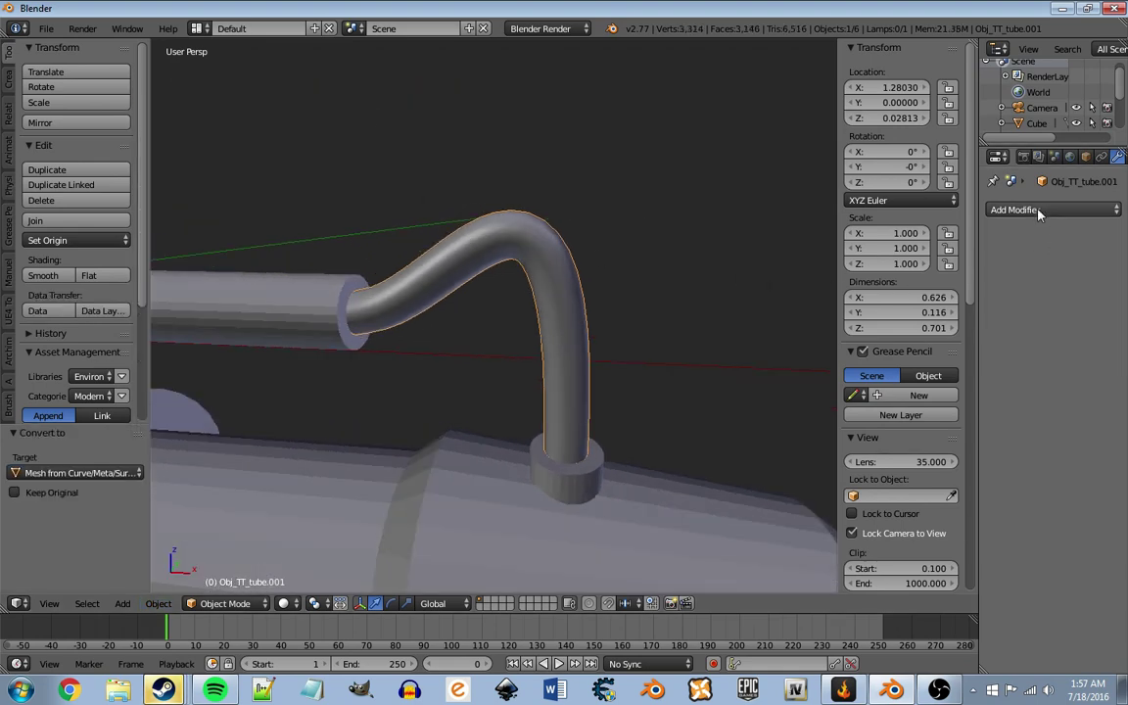
key(Tab)
key(a)
key(a)
key(Tab)
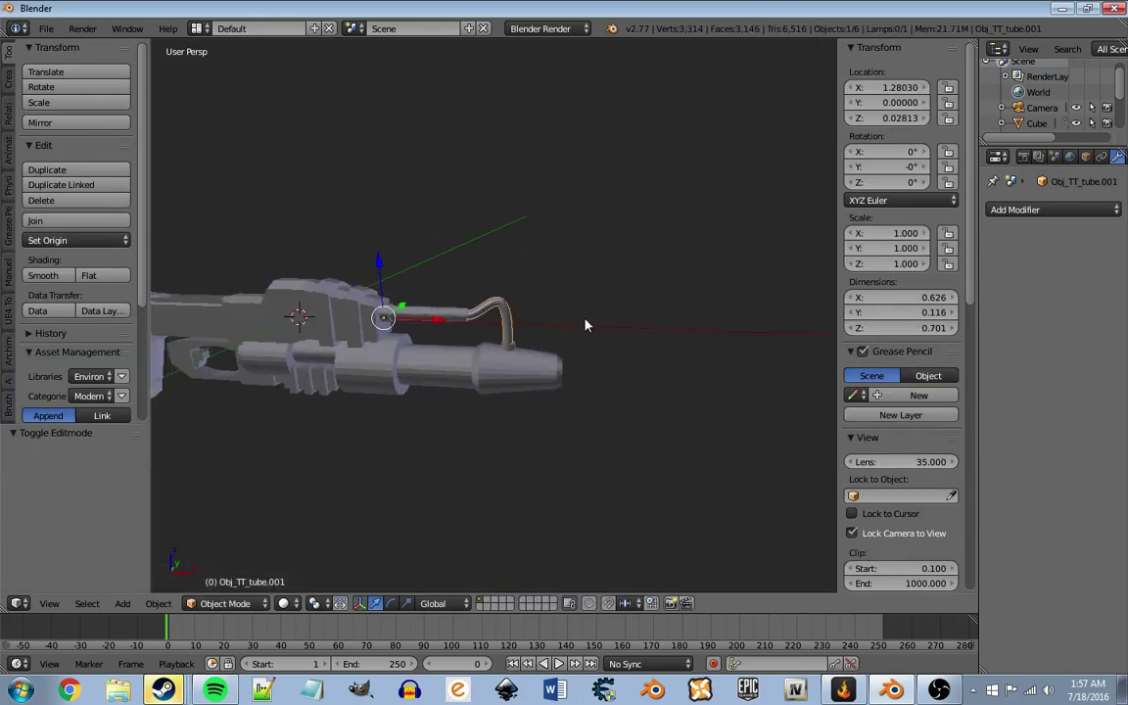
Step: Zoom in on the gun and select the Cylinder.001 object
scroll(526, 286, down, 3)
scroll(480, 308, up, 2)
mouse_move(533, 281)
middle_down()
mouse_move(480, 308)
mouse_move(321, 303)
mouse_move(282, 317)
mouse_move(516, 293)
middle_up()
right_click(446, 311)
mouse_move(449, 315)
middle_down()
mouse_move(529, 327)
mouse_move(582, 318)
mouse_move(524, 333)
mouse_move(455, 307)
mouse_move(529, 344)
mouse_move(517, 385)
middle_up()
Step: Snap the 3D cursor to the centre of the barrel cylinder's vertex ring
right_click(597, 402)
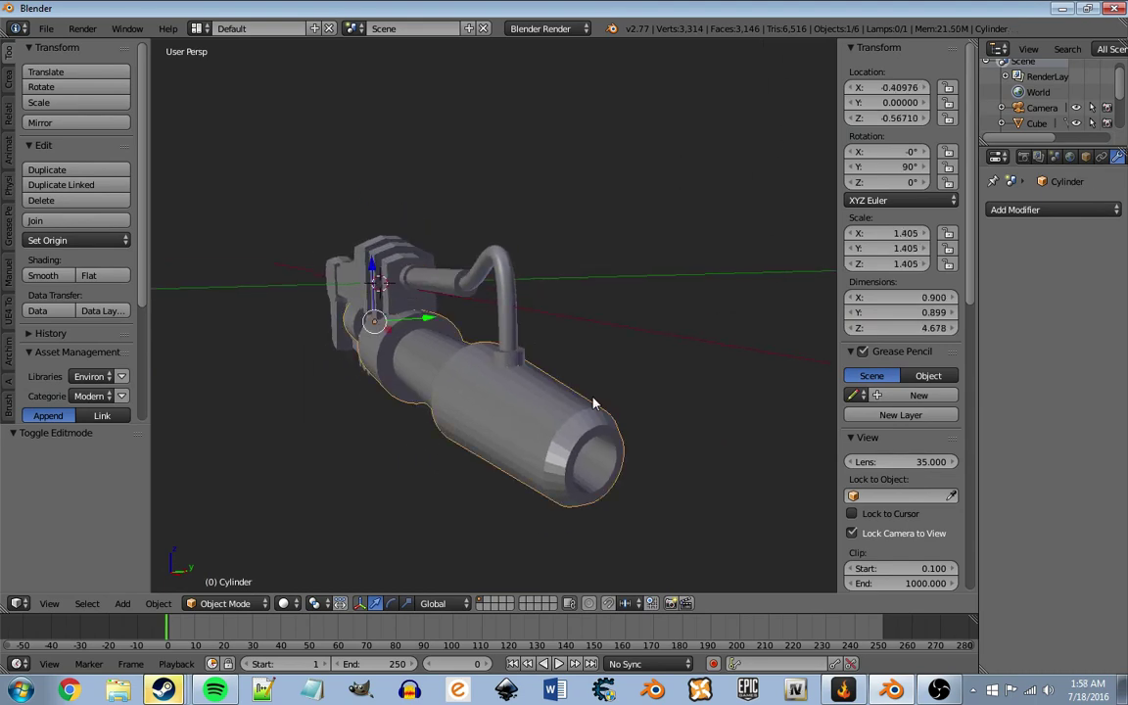
key(Tab)
mouse_move(596, 403)
middle_down()
mouse_move(579, 385)
mouse_move(512, 395)
mouse_move(451, 554)
mouse_move(478, 478)
middle_up()
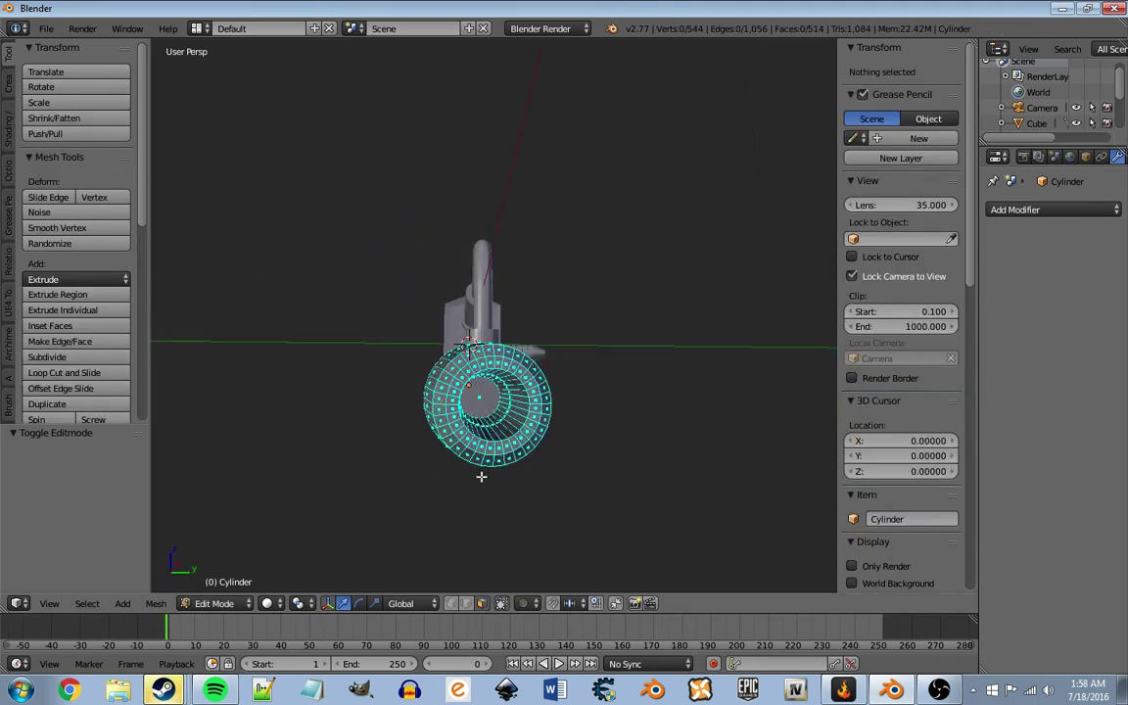
alt+right_click(432, 354)
key(shift+s)
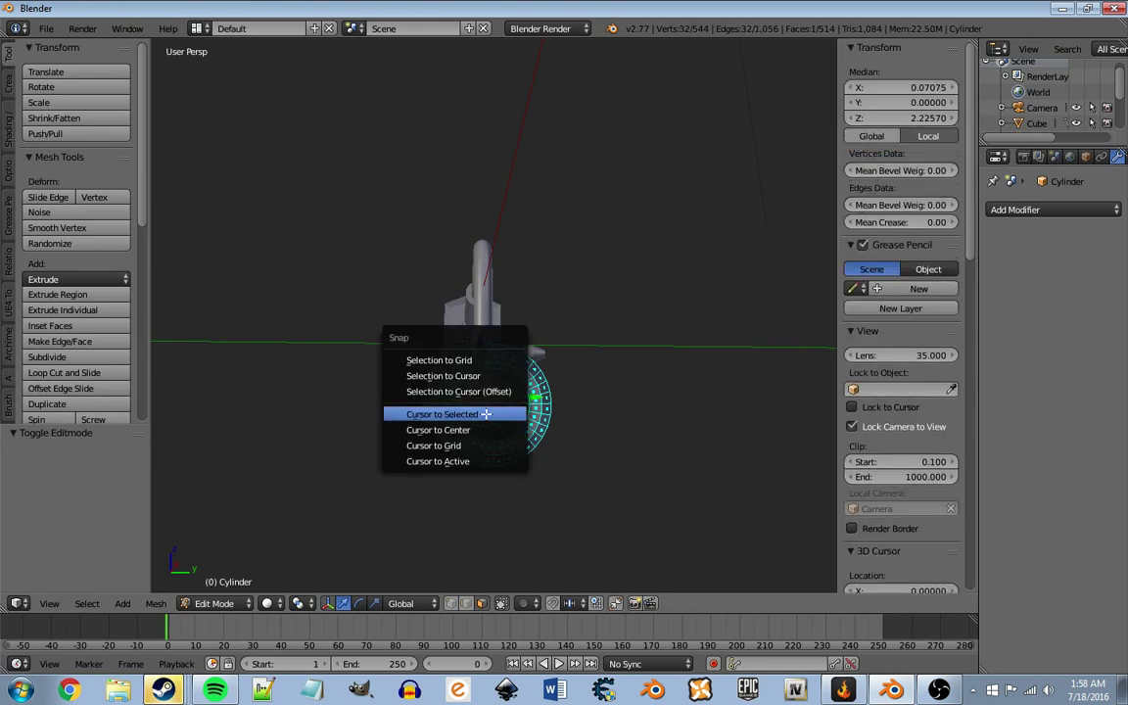
click(470, 415)
key(Tab)
Step: Set the pivot point to the 3D cursor
mouse_move(471, 414)
middle_down()
mouse_move(438, 353)
mouse_move(392, 411)
middle_up()
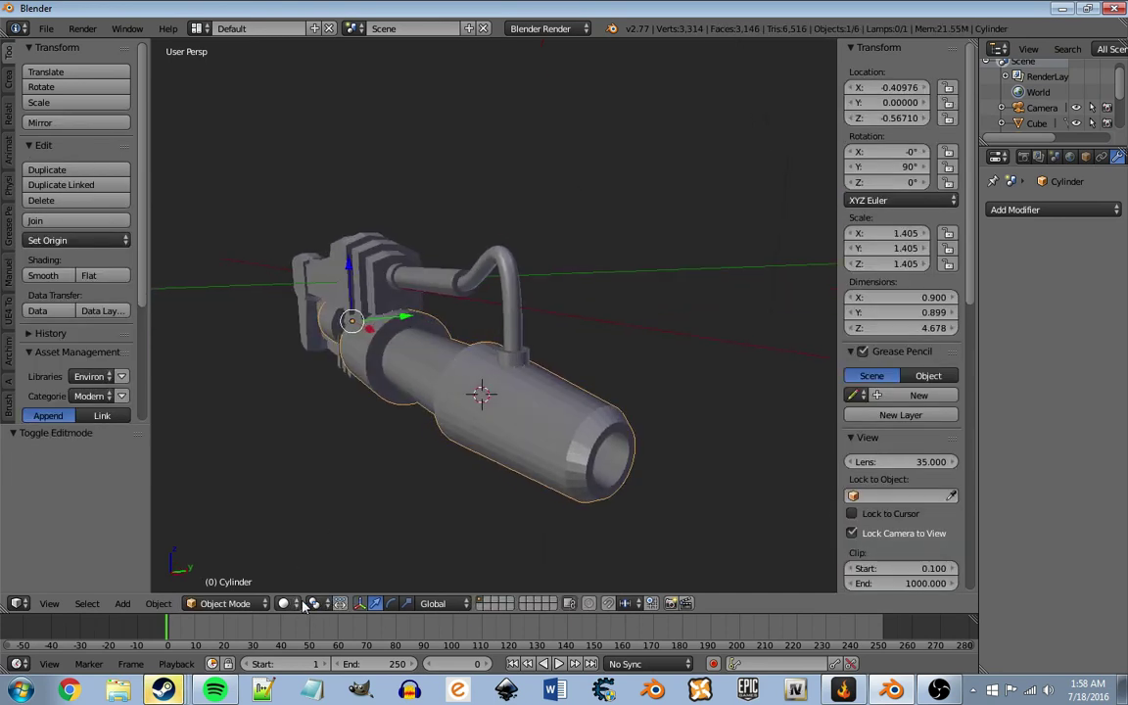
click(285, 605)
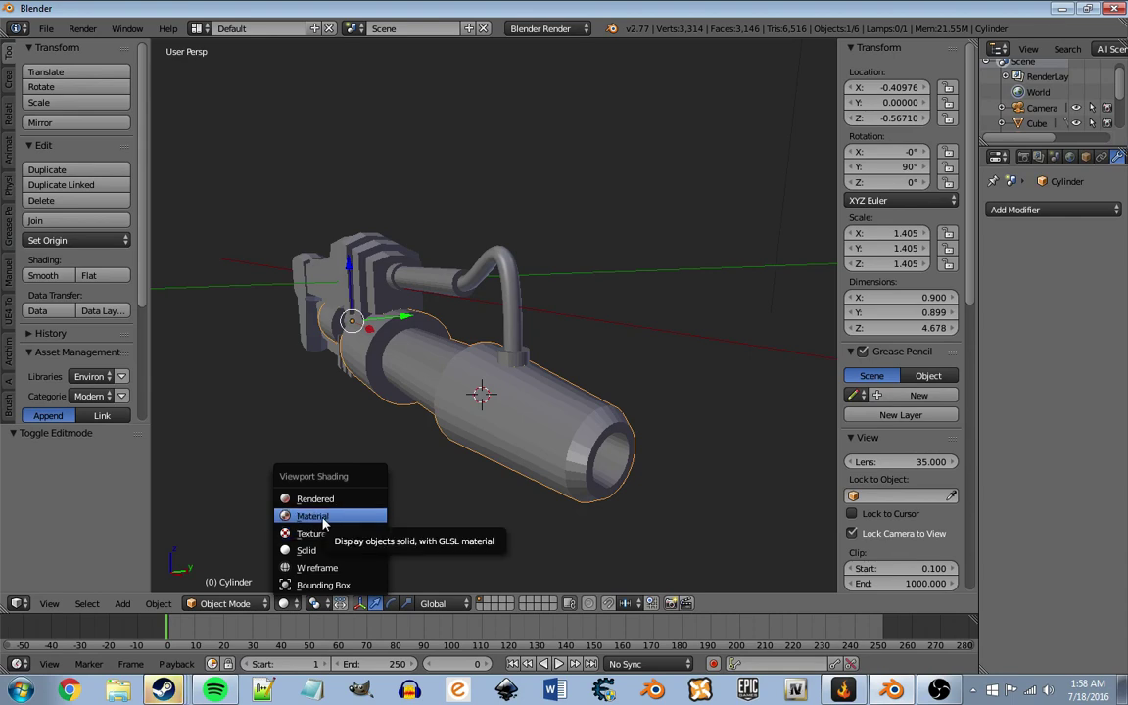
click(327, 605)
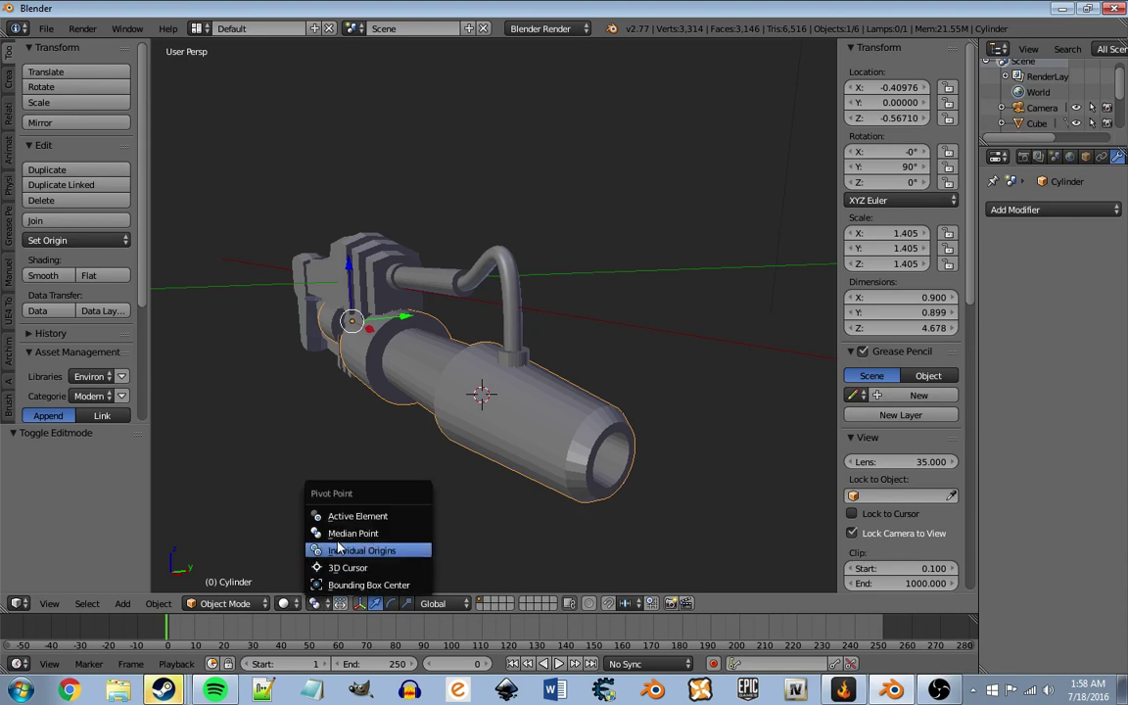
click(327, 604)
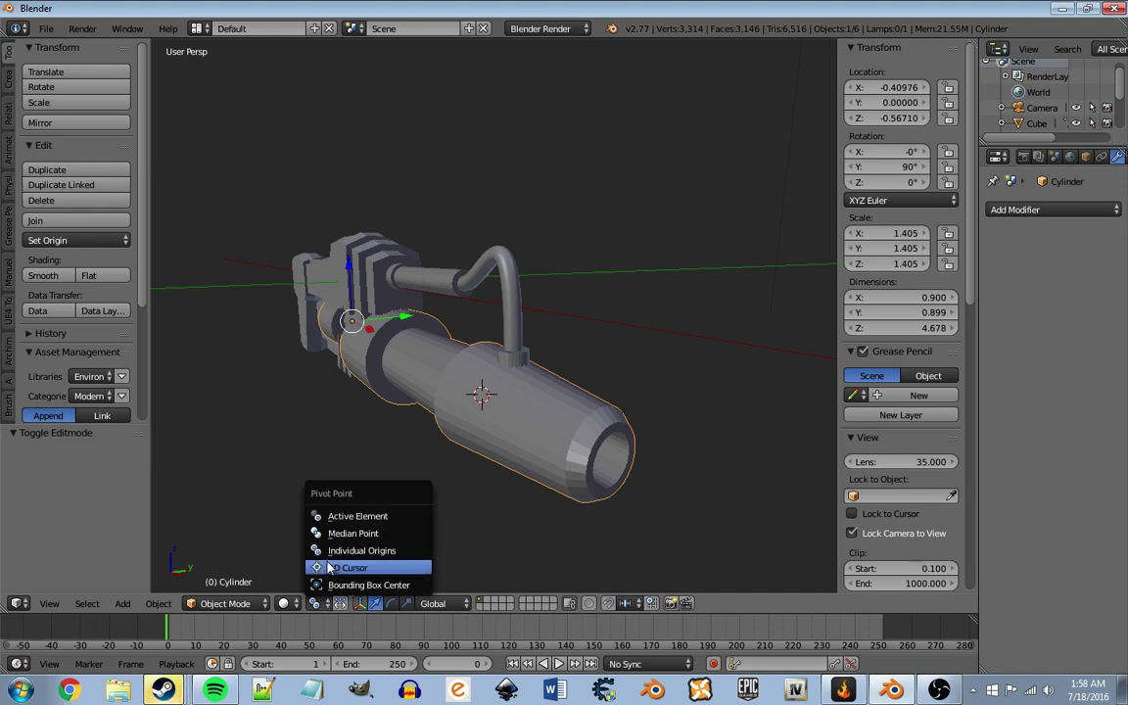
click(353, 567)
Step: Select the Cube receiver body's side face and enter edit mode on it
middle_drag(352, 549, 334, 313)
scroll(403, 270, up, 2)
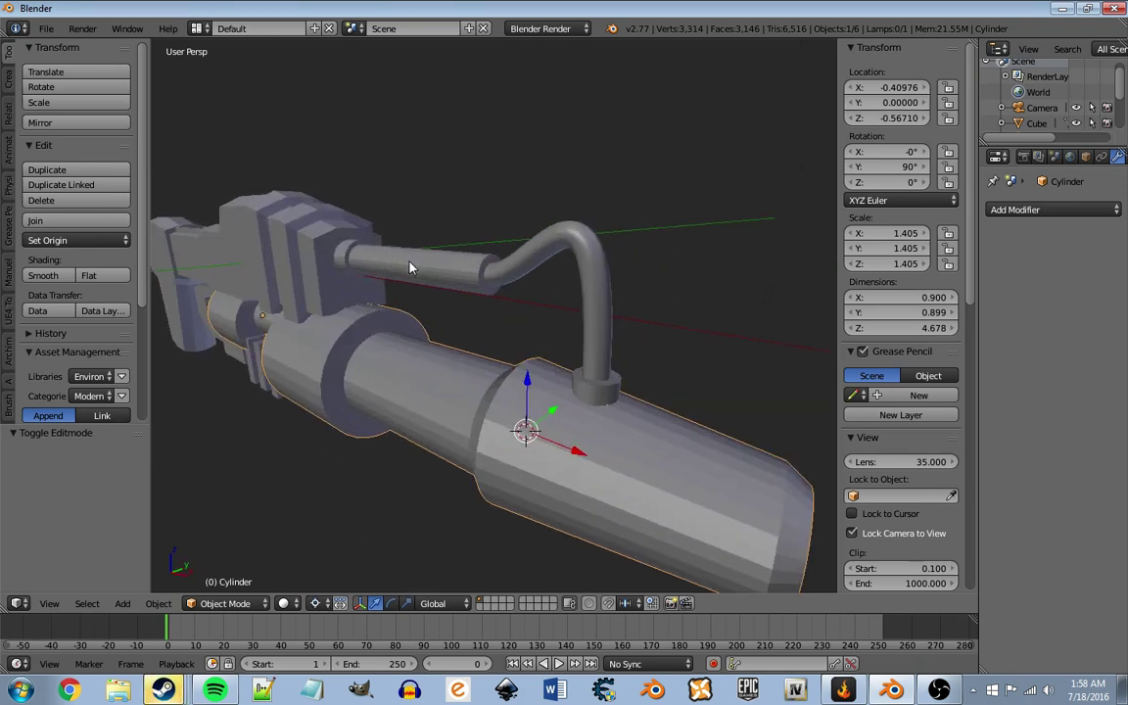
scroll(410, 266, up, 2)
right_click(495, 310)
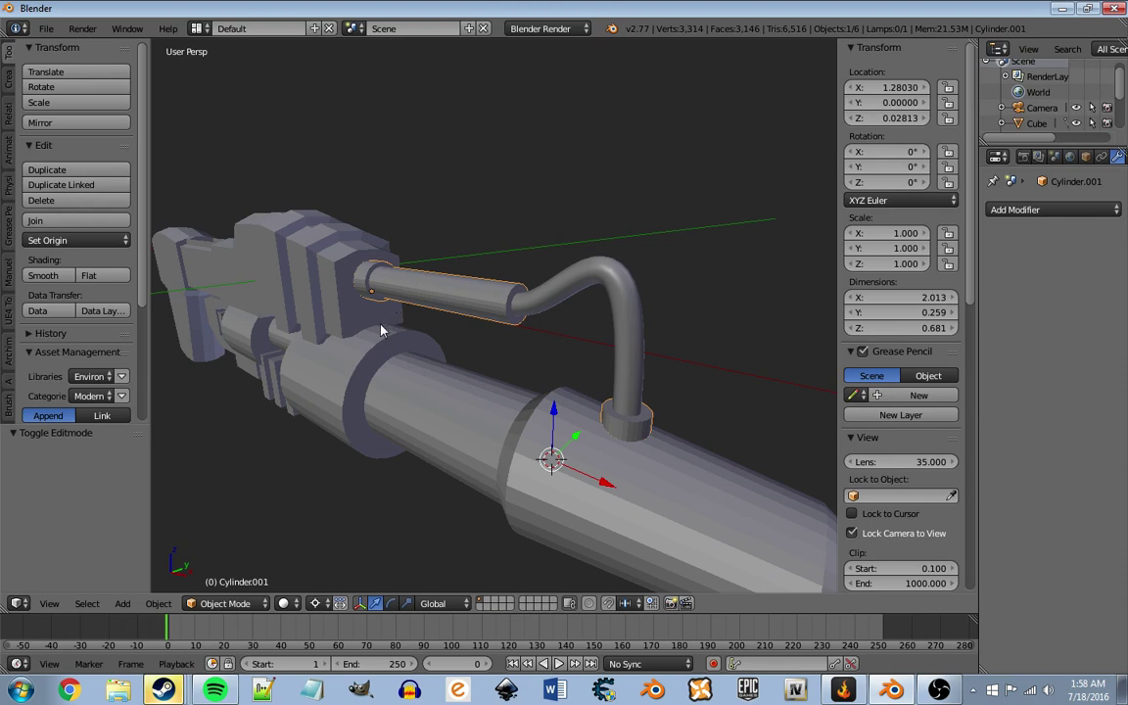
right_click(343, 314)
key(Tab)
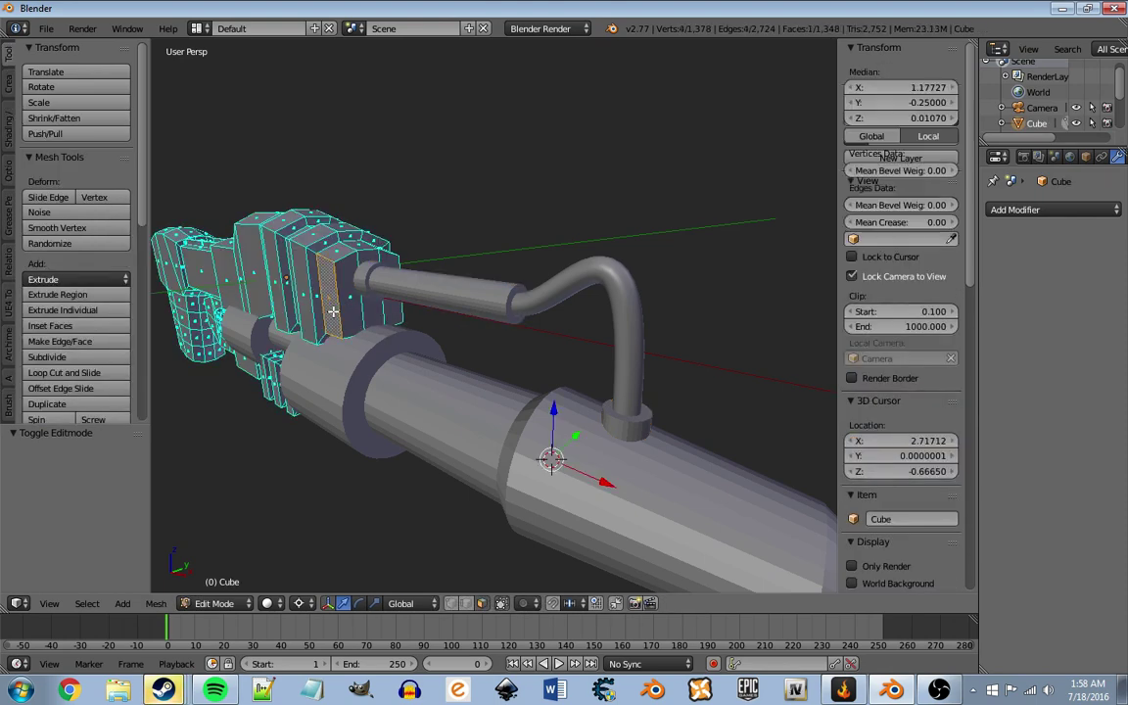
Step: Inset both receiver side faces and switch the pivot to bounding box centre
middle_drag(333, 311, 718, 292)
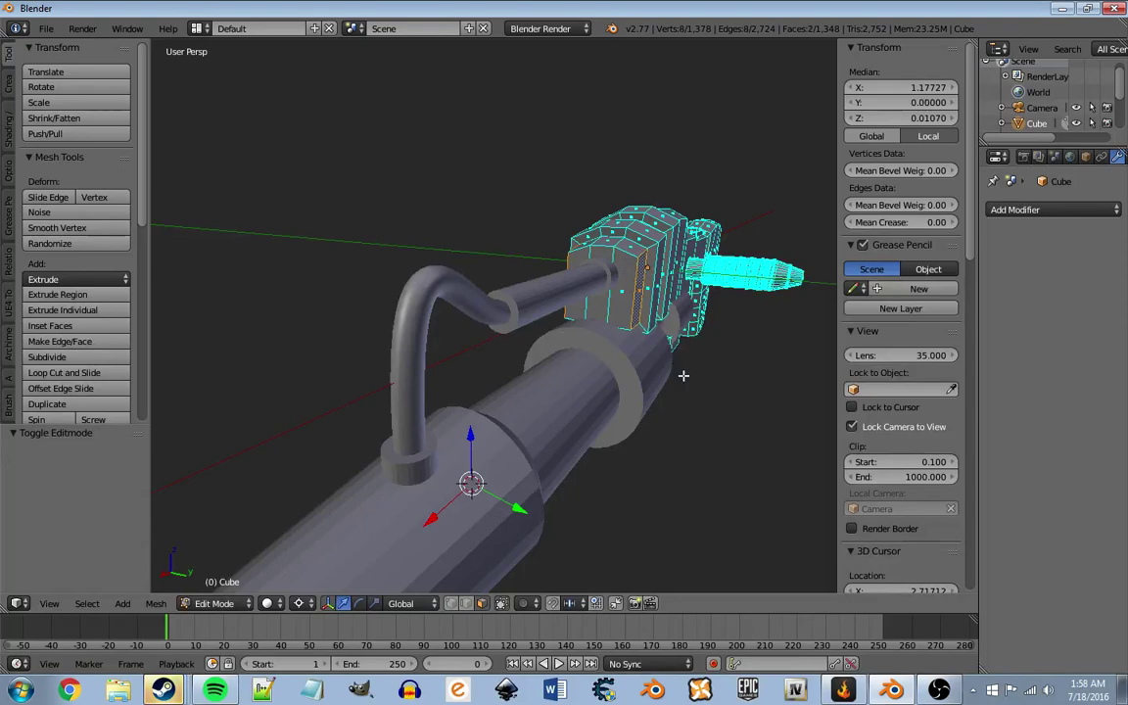
middle_drag(683, 375, 778, 454)
key(i)
click(751, 446)
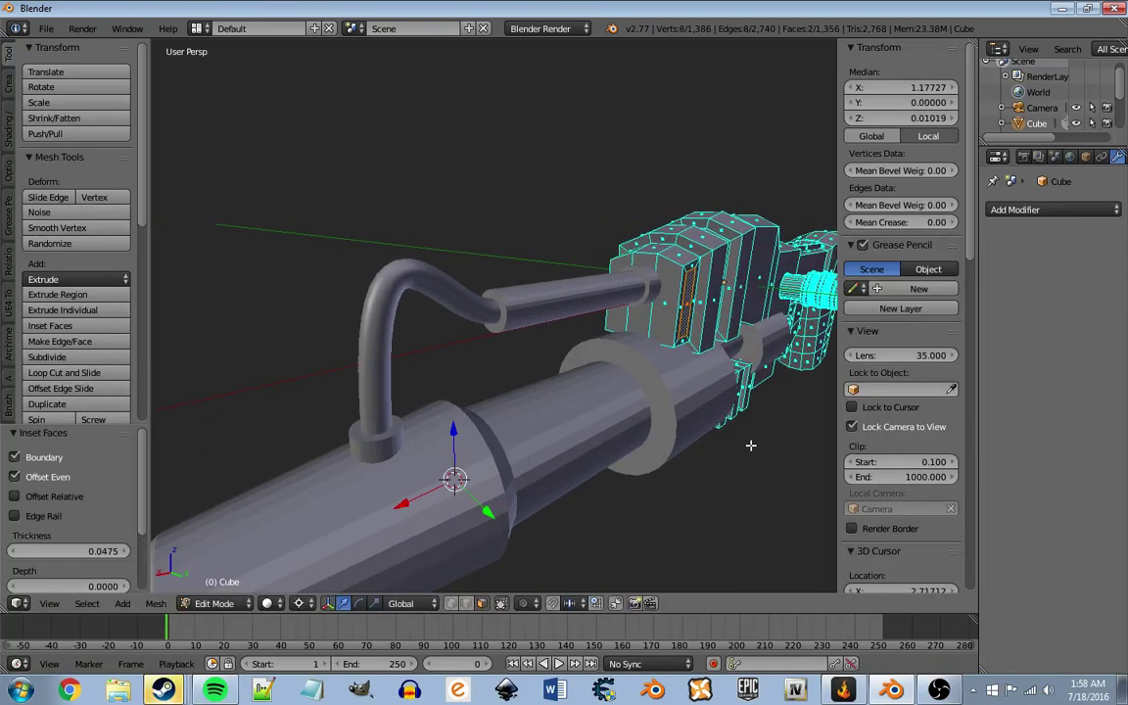
click(299, 603)
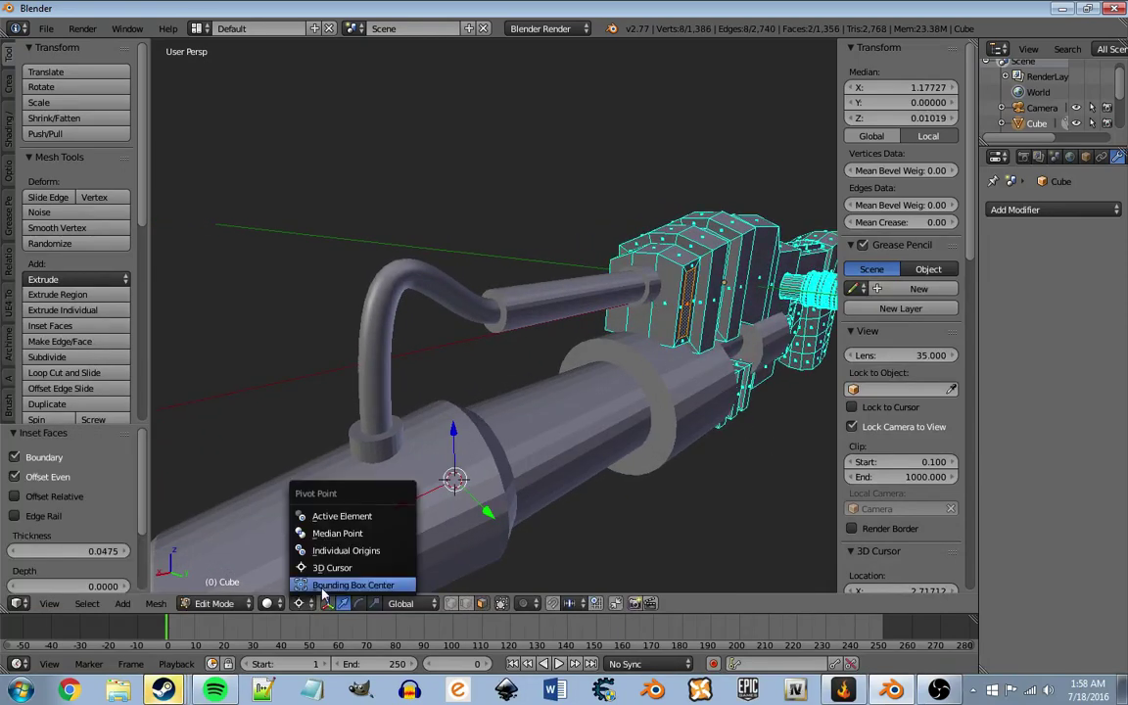
click(338, 509)
Step: Extrude the inset faces outward and move them down along Z
key(e)
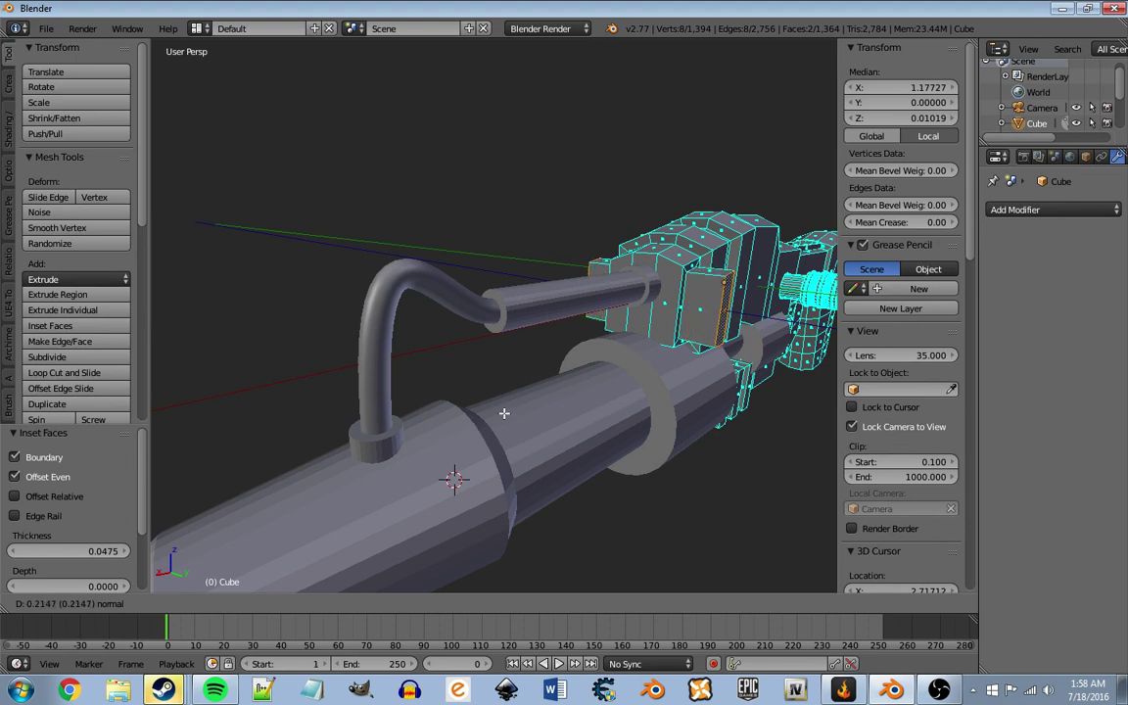
click(517, 405)
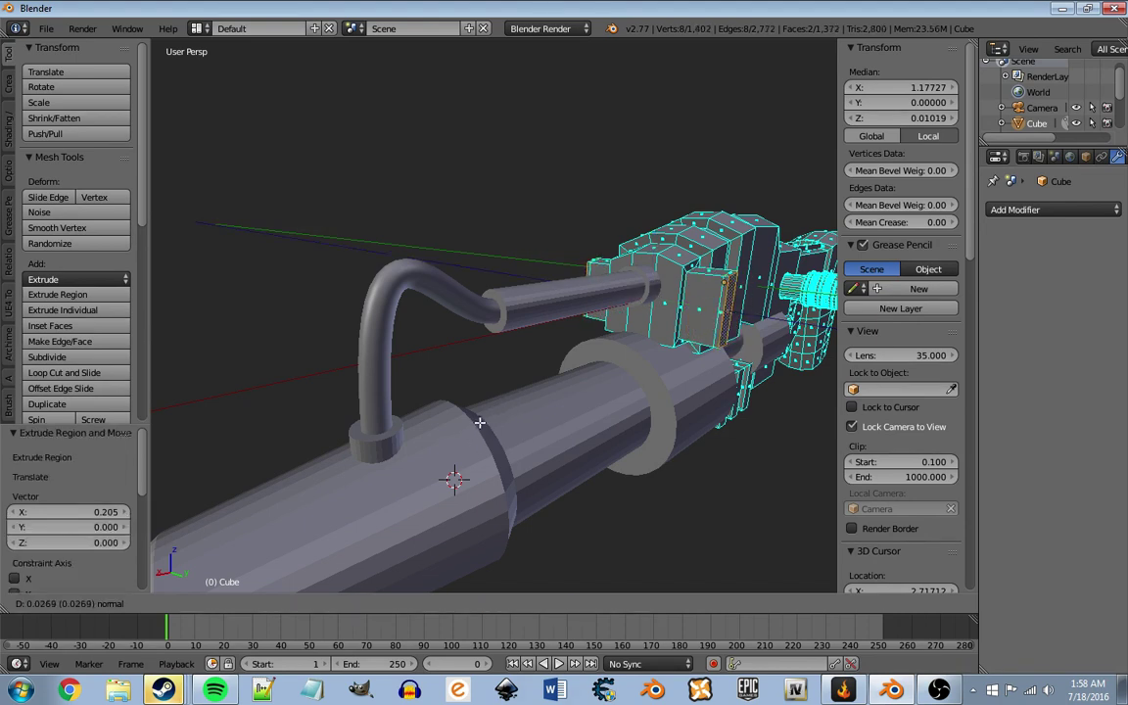
key(g)
key(z)
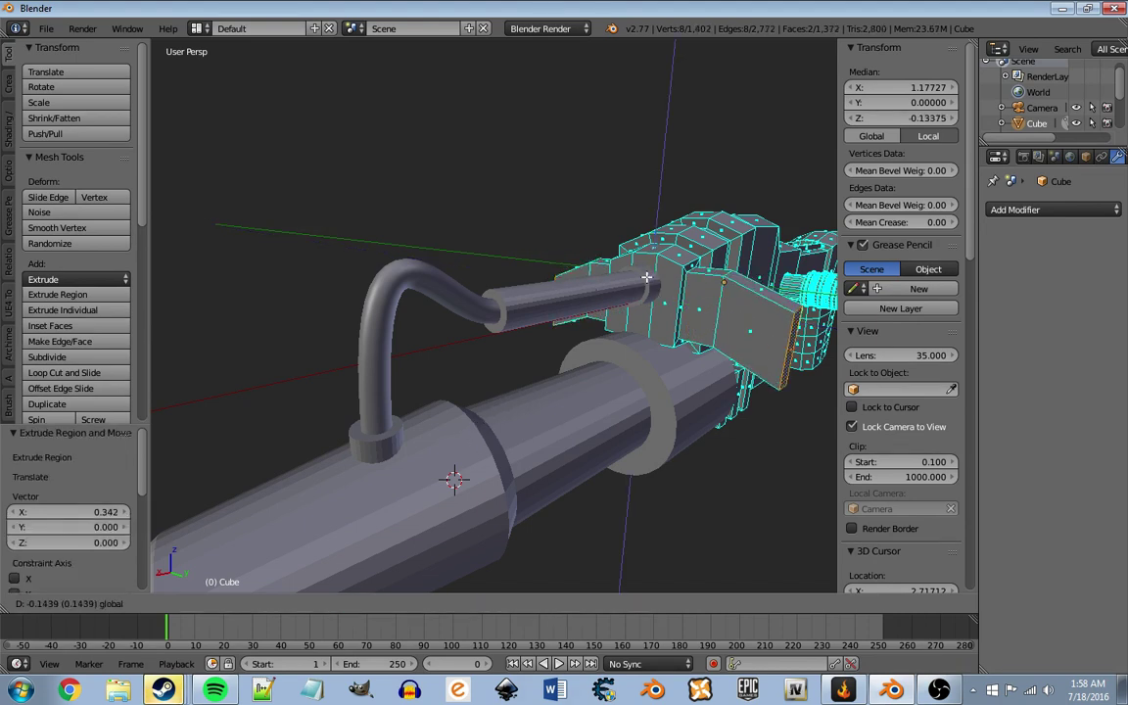
click(643, 313)
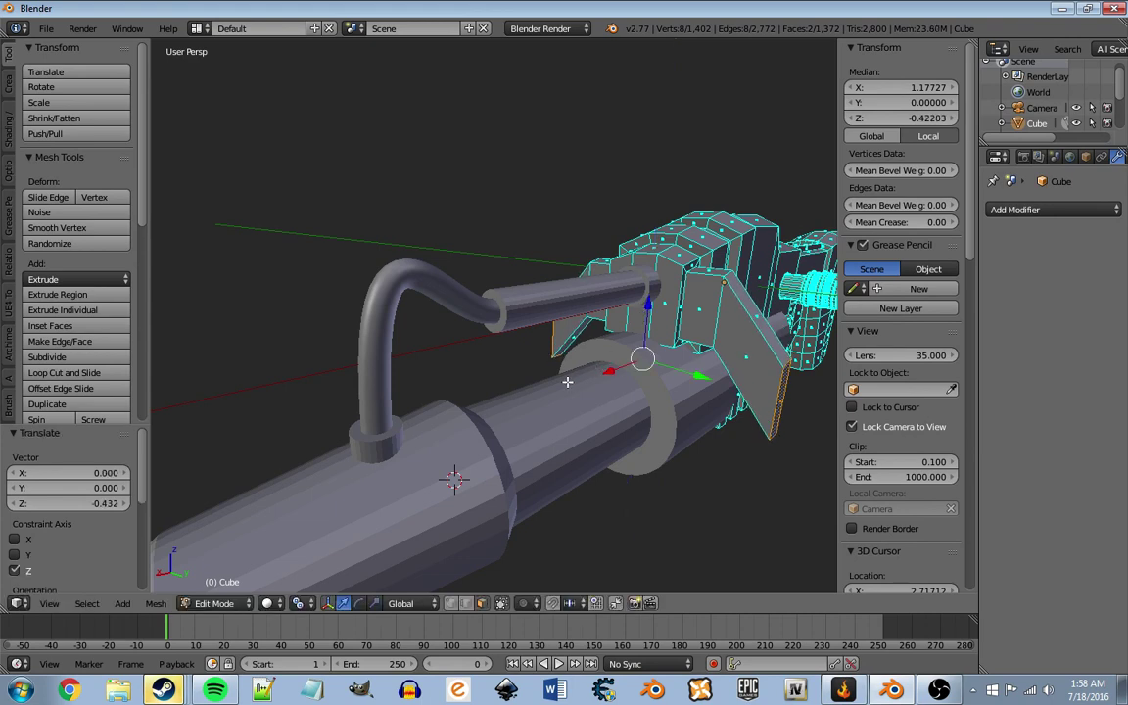
Step: Extrude the faces again and scale them to 0.847, then 0.735, forming tapering fins
key(e)
right_click(567, 378)
key(s)
click(580, 381)
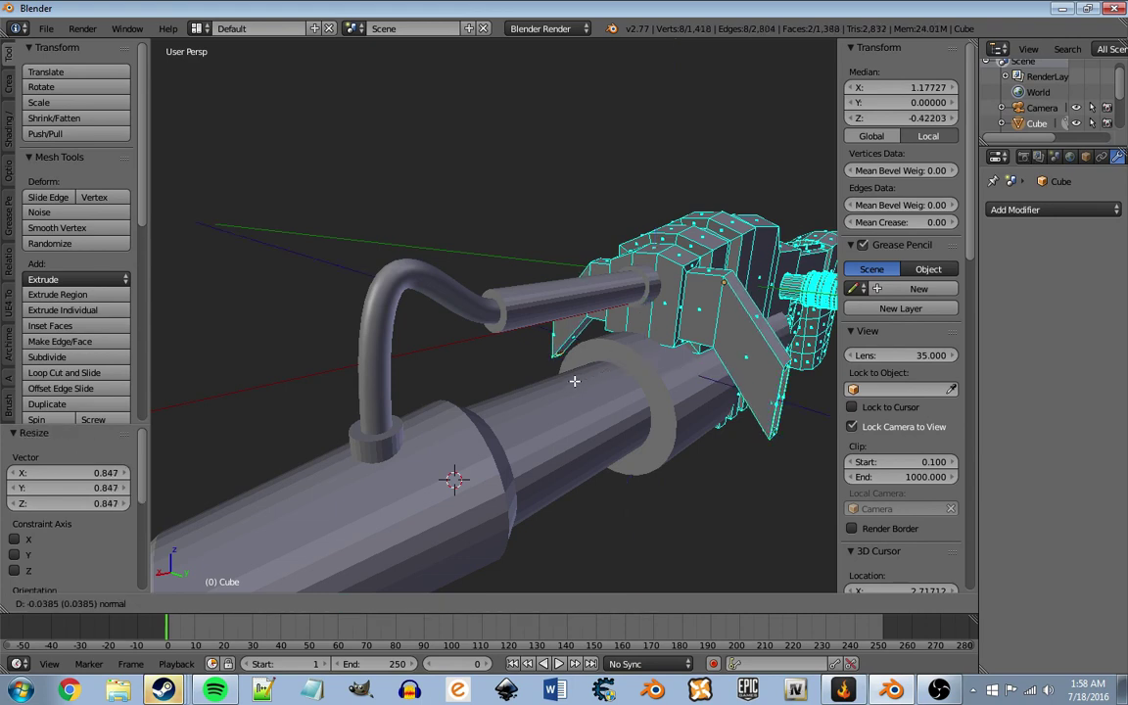
click(592, 382)
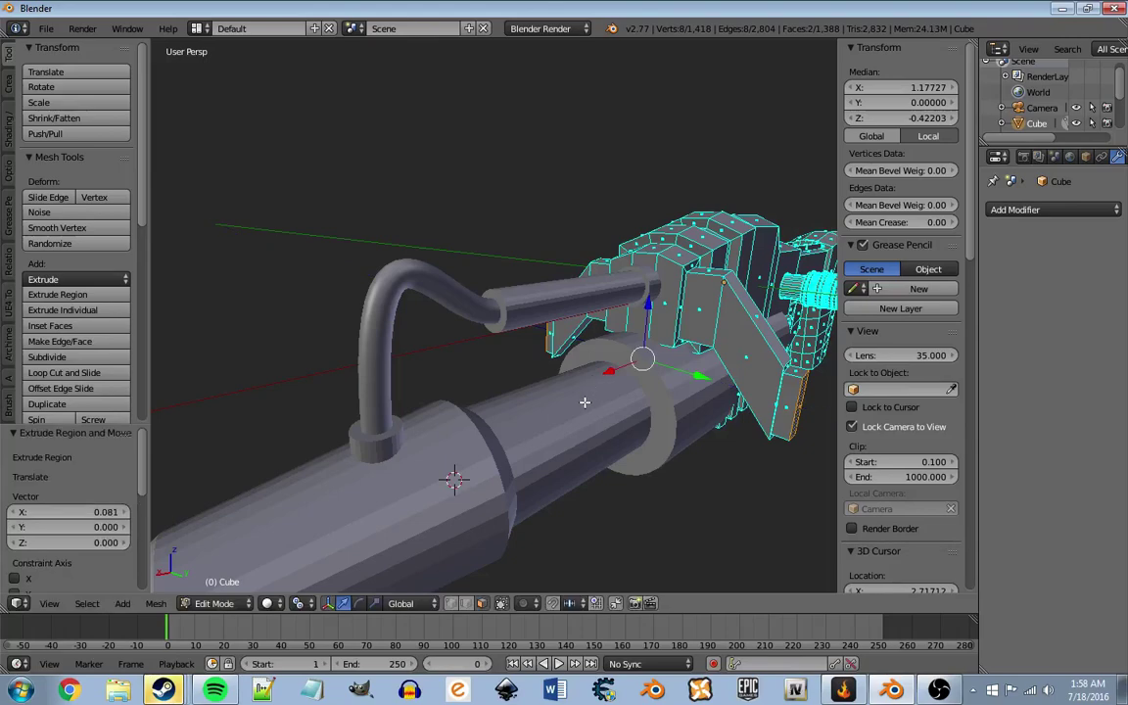
key(s)
click(593, 384)
mouse_move(593, 384)
middle_down()
mouse_move(570, 371)
mouse_move(629, 362)
mouse_move(663, 332)
mouse_move(657, 314)
mouse_move(670, 322)
mouse_move(623, 357)
mouse_move(558, 464)
middle_up()
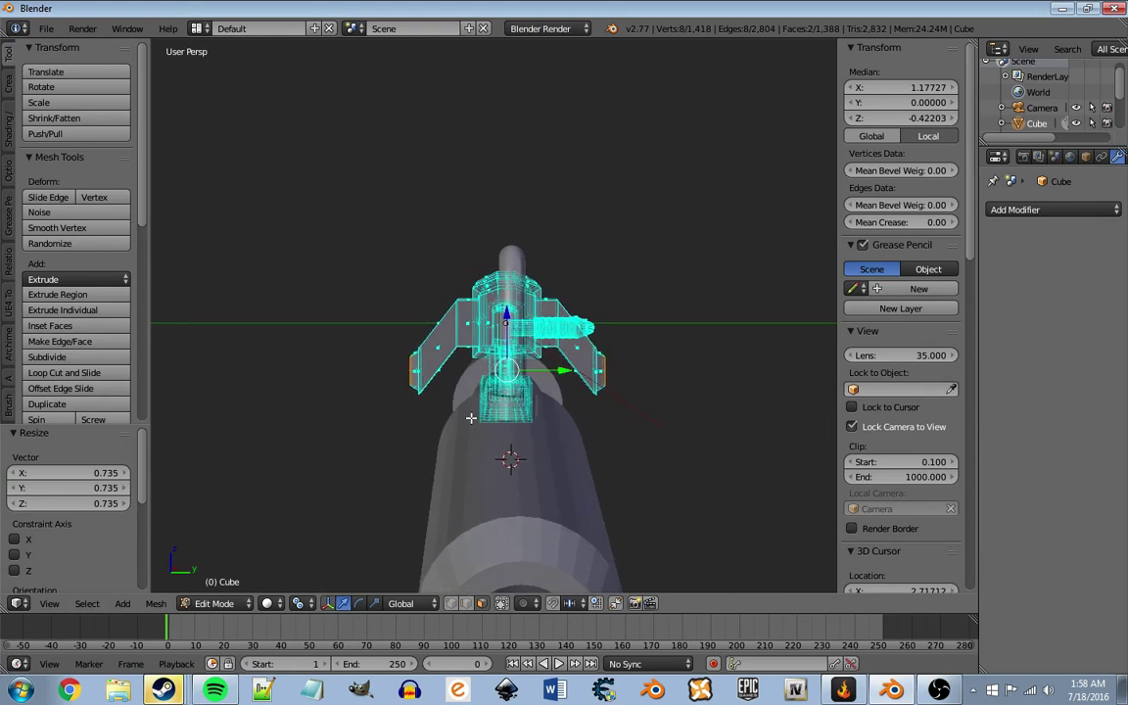
Step: Circle-select both fin tips and switch to the Right Ortho view
key(c)
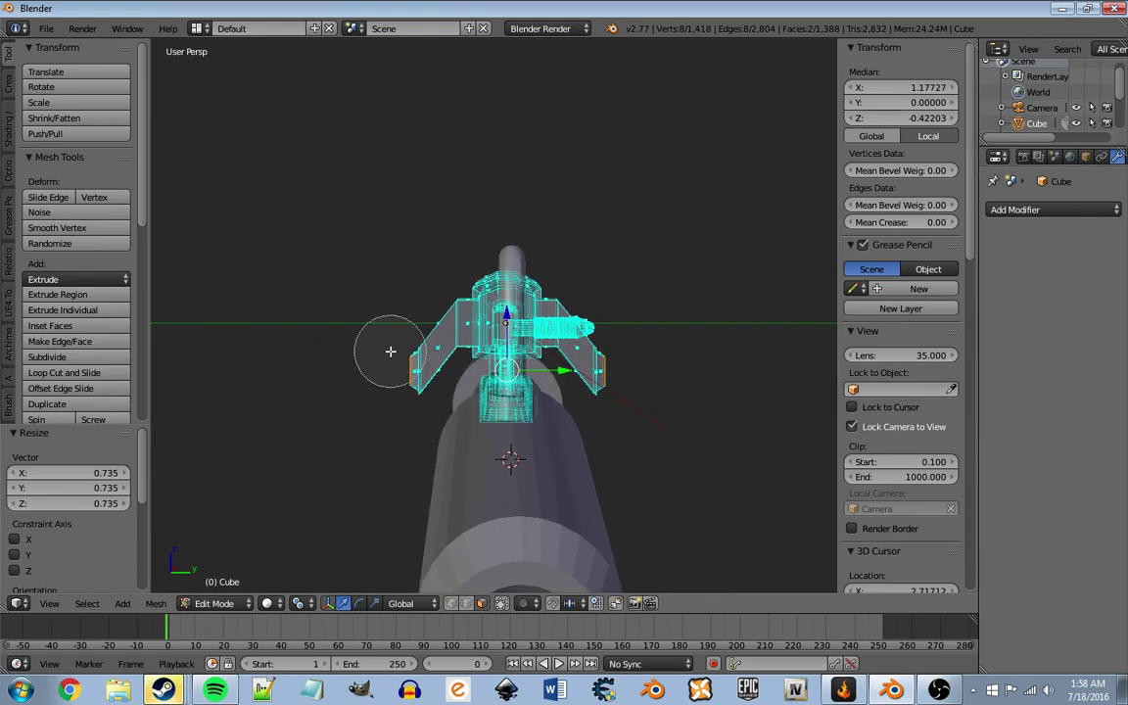
drag(390, 351, 393, 374)
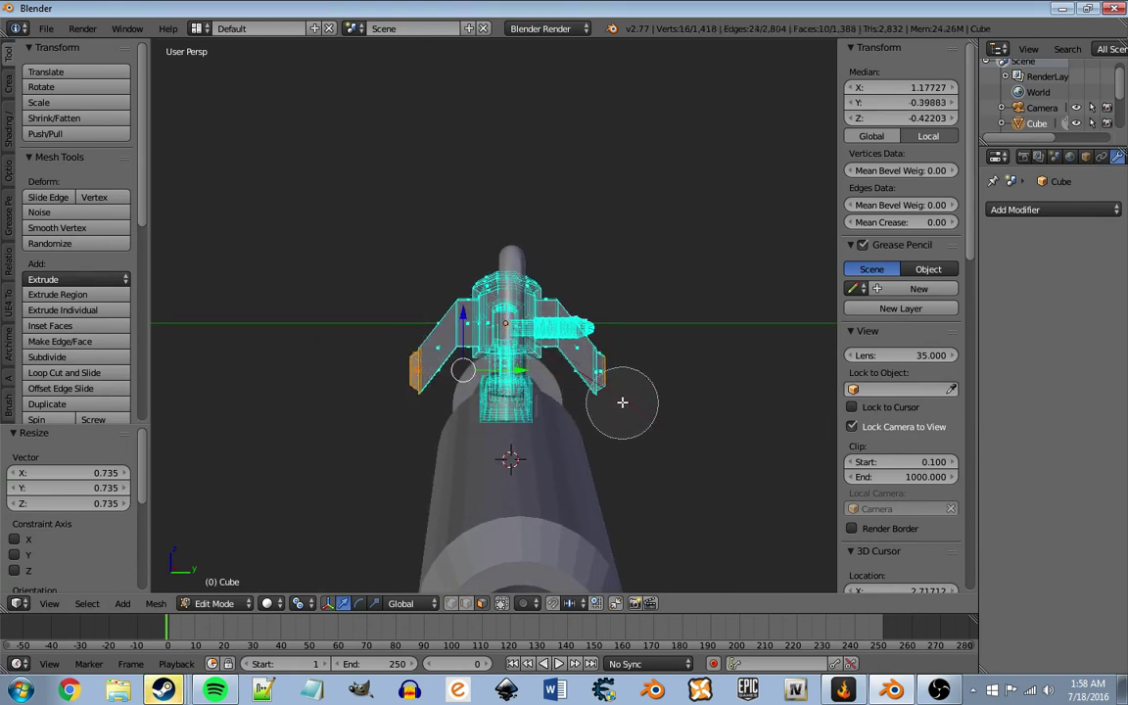
right_click(625, 362)
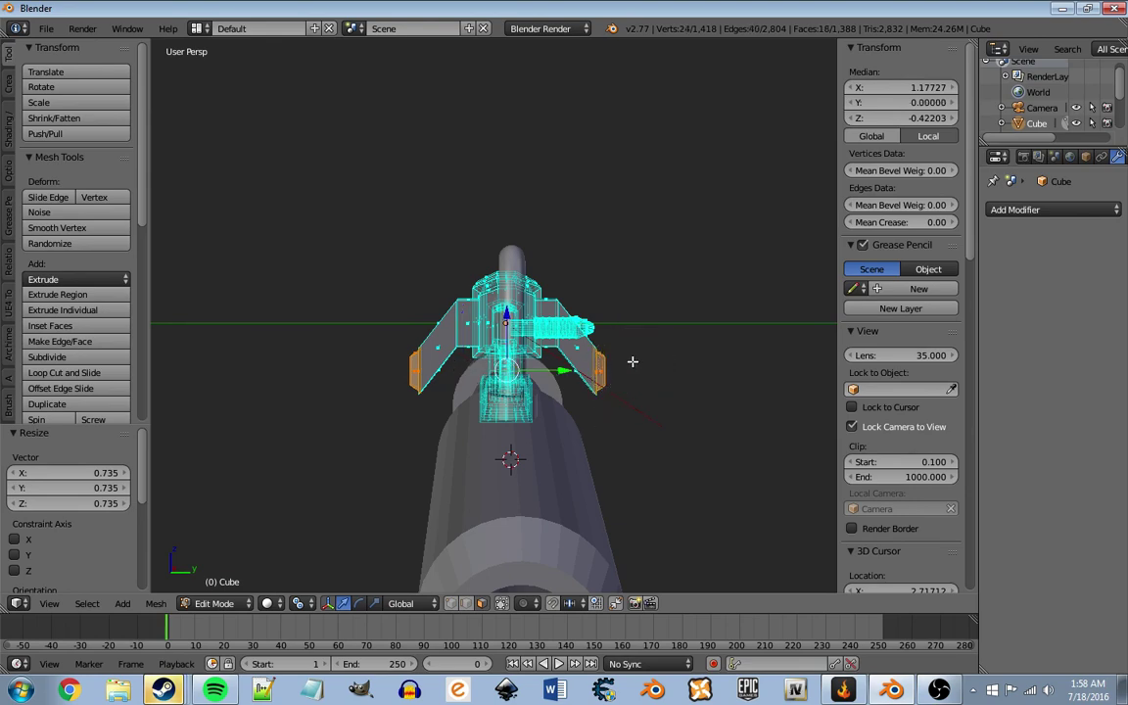
middle_drag(632, 361, 470, 358)
mouse_move(615, 323)
middle_down()
mouse_move(746, 360)
mouse_move(808, 357)
mouse_move(250, 370)
mouse_move(233, 360)
mouse_move(335, 350)
mouse_move(304, 361)
mouse_move(383, 332)
mouse_move(371, 322)
middle_up()
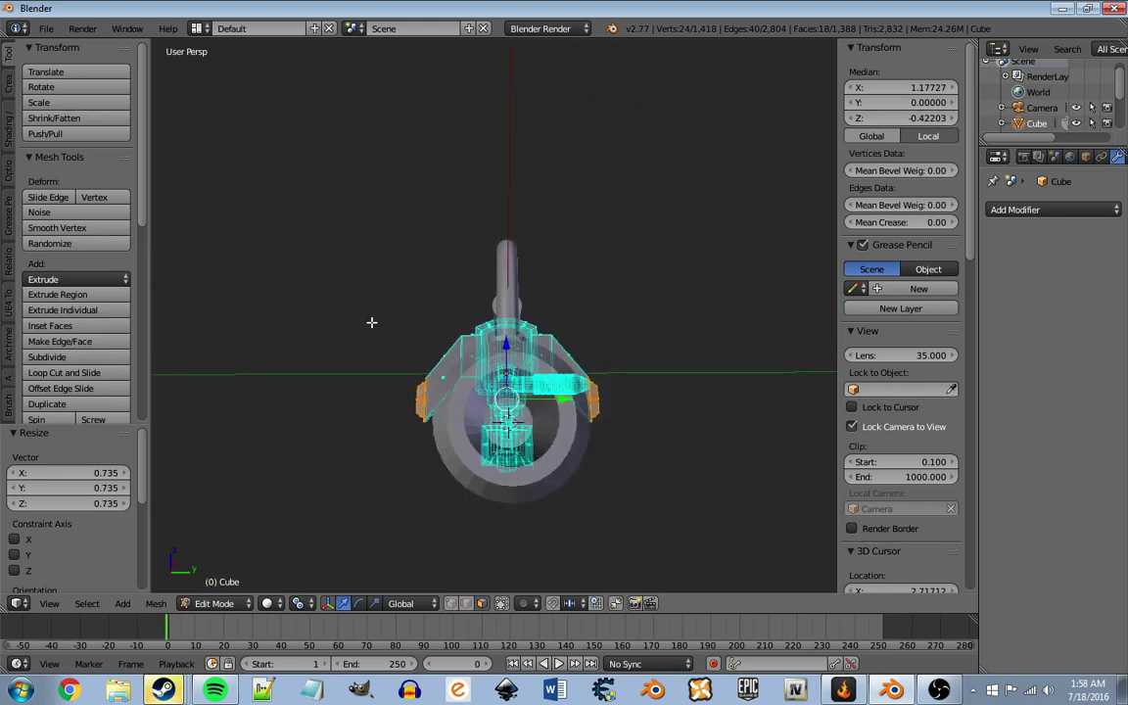
key(KP_3)
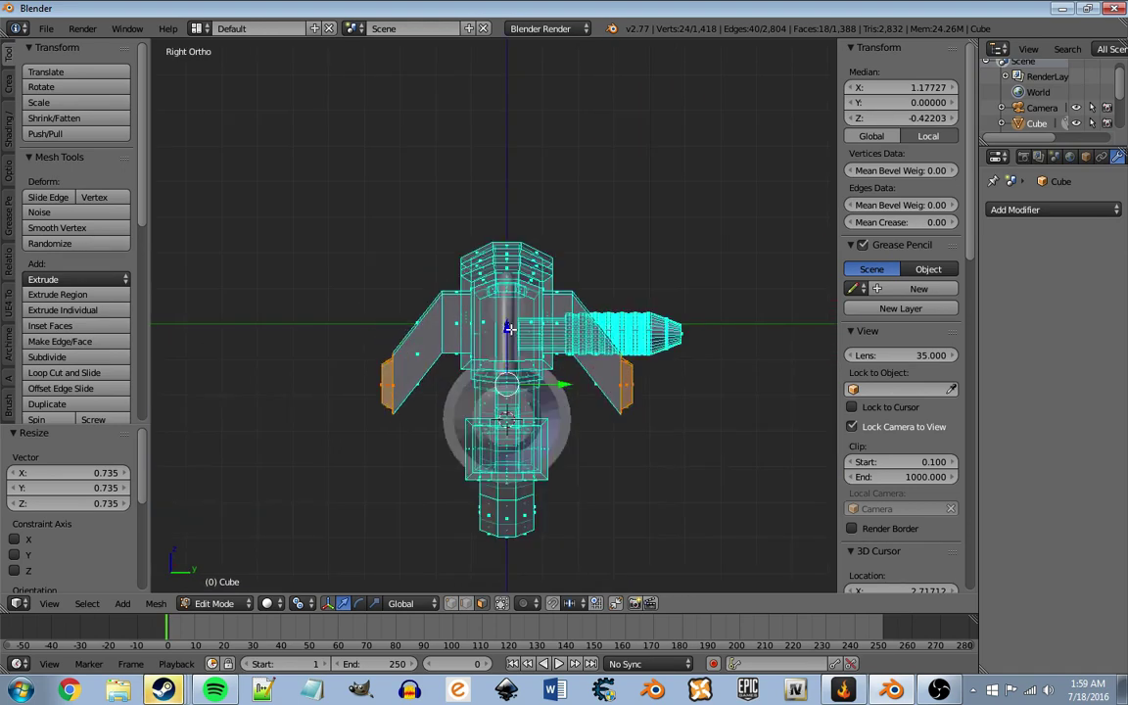
Step: Lower the fin tips by 0.214 and extrude their end faces outward horizontally
key(g)
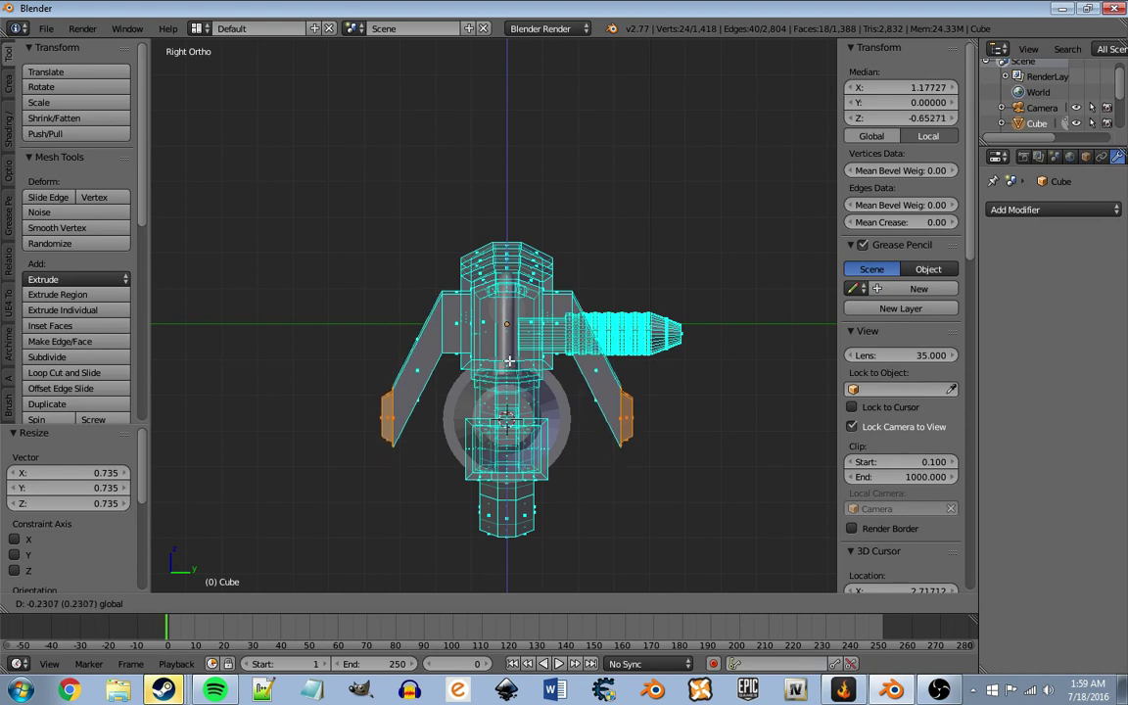
click(509, 360)
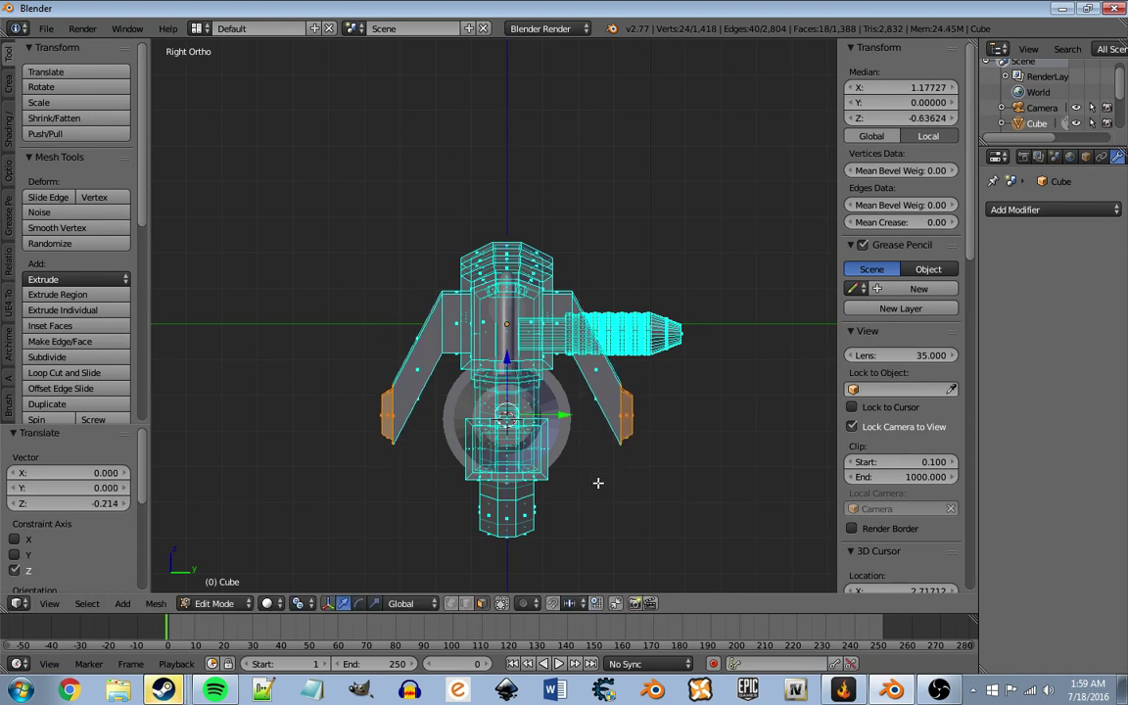
key(e)
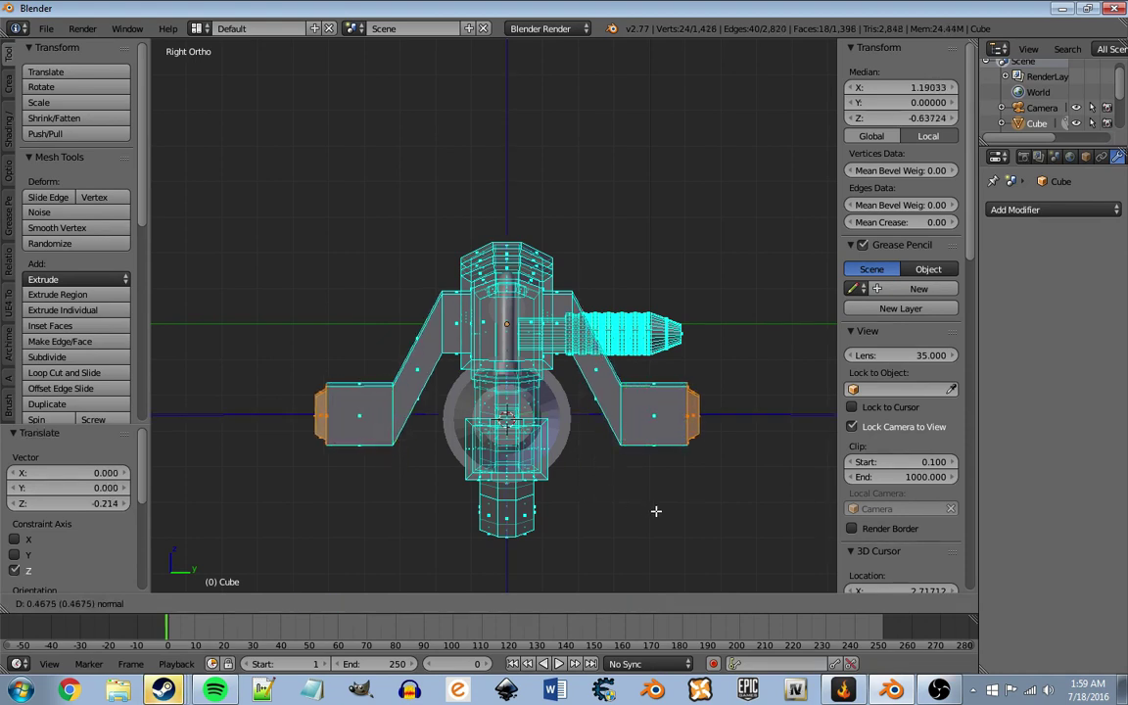
click(631, 501)
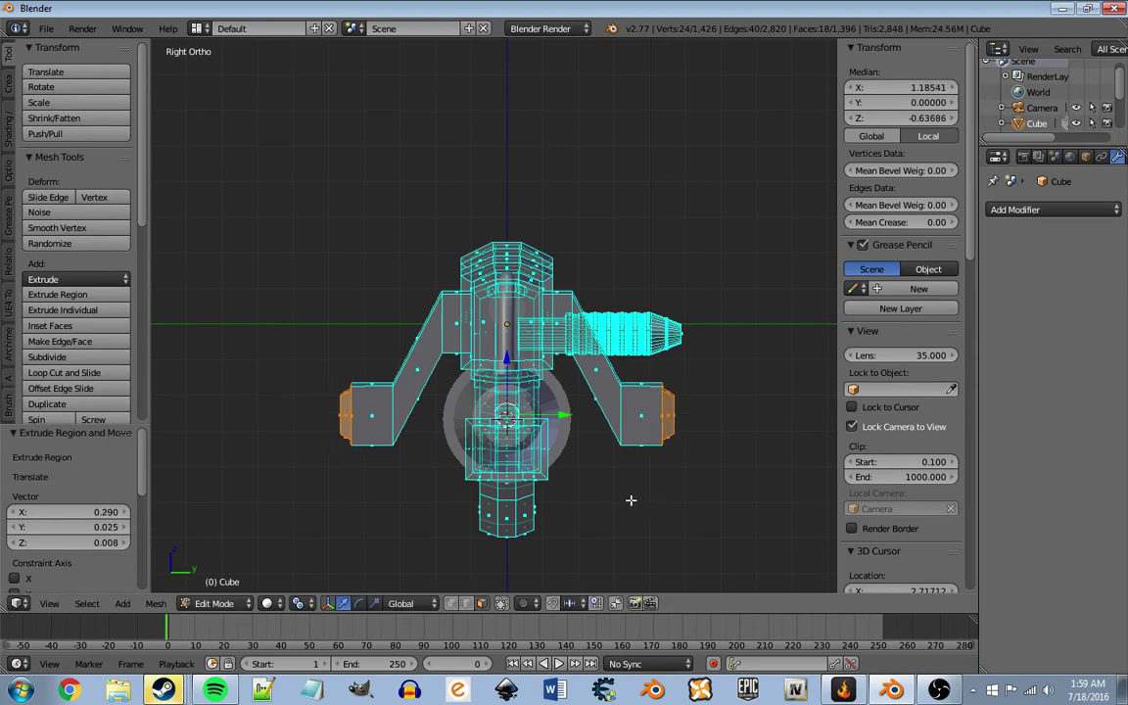
mouse_move(631, 500)
middle_down()
mouse_move(513, 383)
mouse_move(294, 399)
middle_up()
Step: Return to Object Mode and set the pivot point to the 3D cursor
key(Tab)
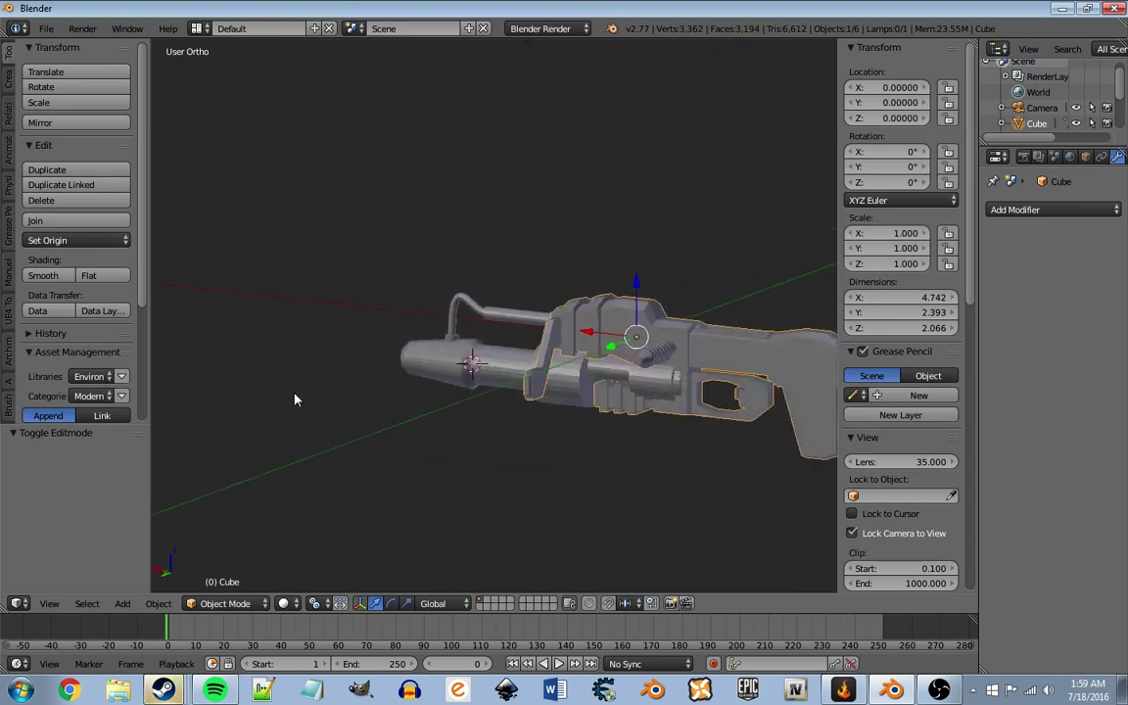
scroll(295, 399, down, 4)
mouse_move(194, 415)
middle_down()
mouse_move(595, 454)
mouse_move(433, 441)
mouse_move(407, 349)
middle_up()
scroll(433, 441, up, 5)
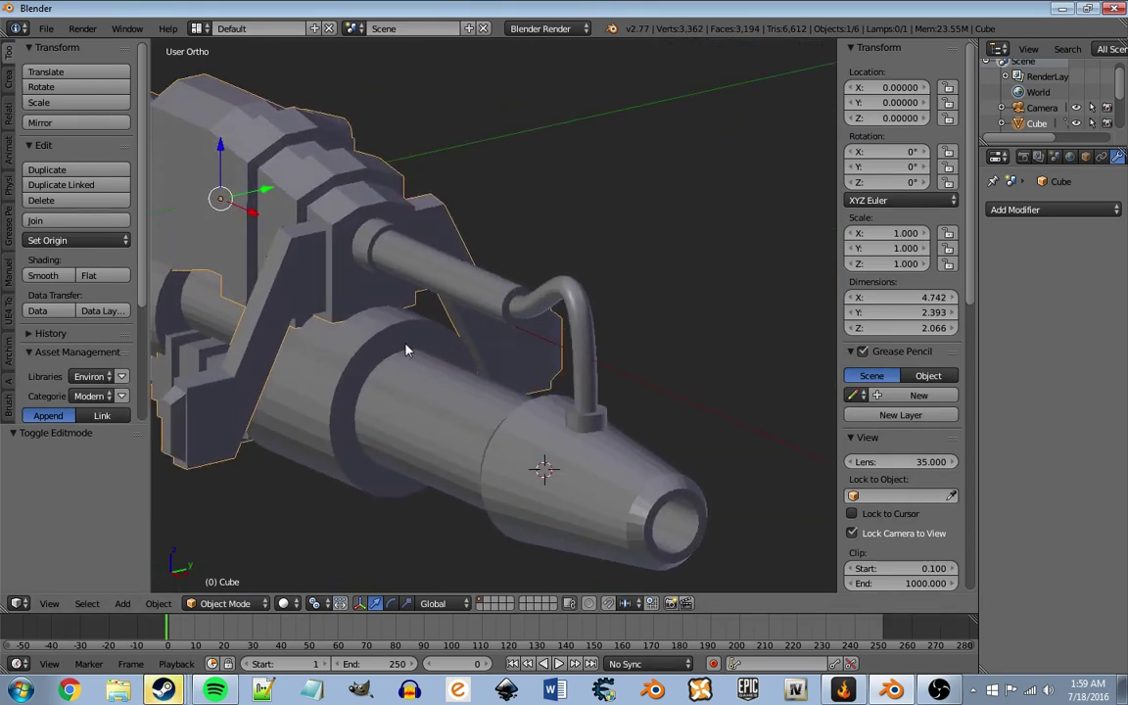
scroll(408, 349, up, 3)
mouse_move(479, 402)
middle_down()
mouse_move(440, 352)
mouse_move(478, 389)
middle_up()
scroll(441, 352, down, 3)
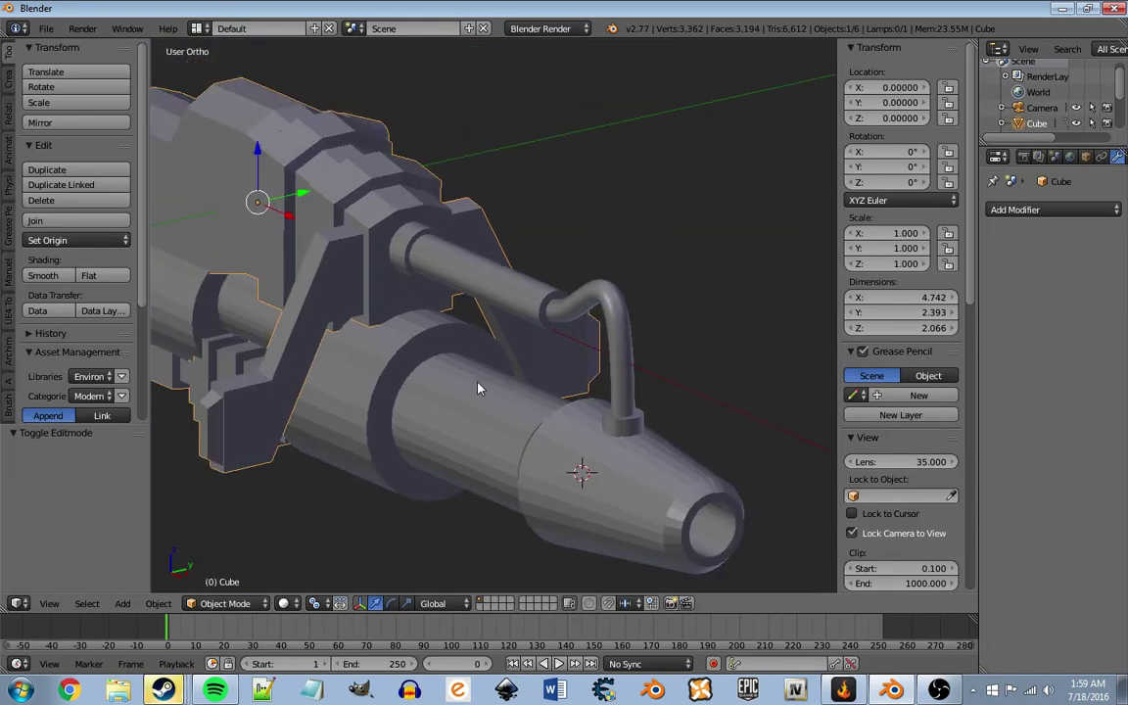
click(314, 603)
click(338, 565)
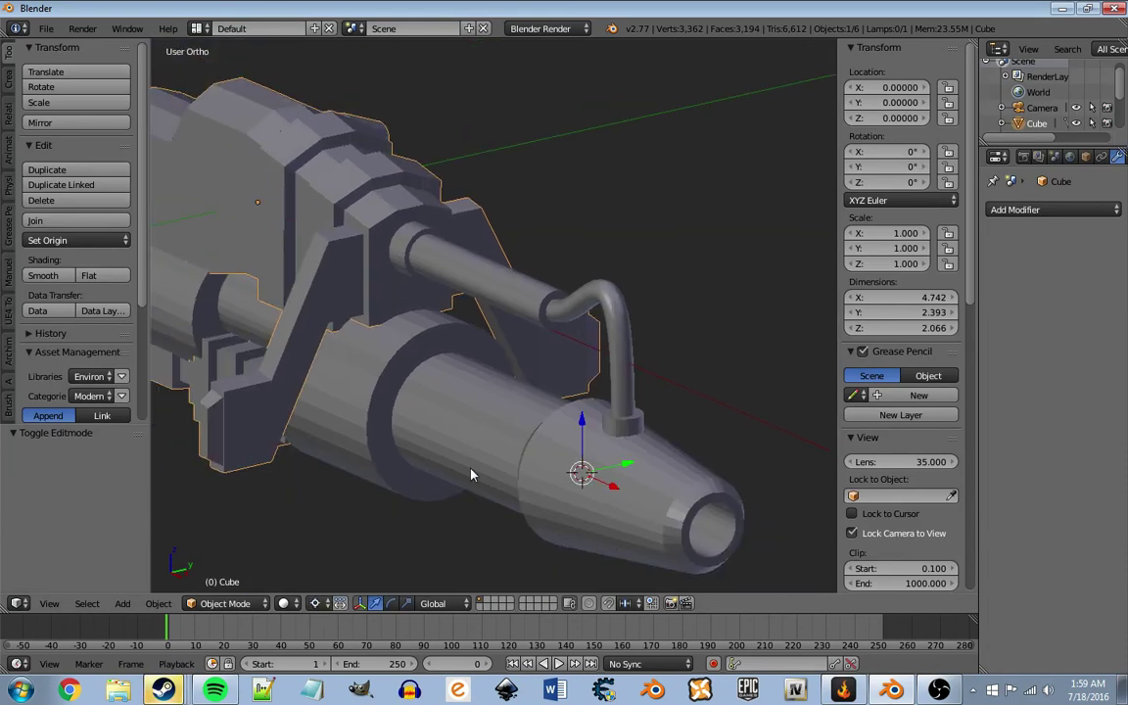
Step: Select the bent tube running along the barrel
right_click(495, 290)
right_click(556, 270)
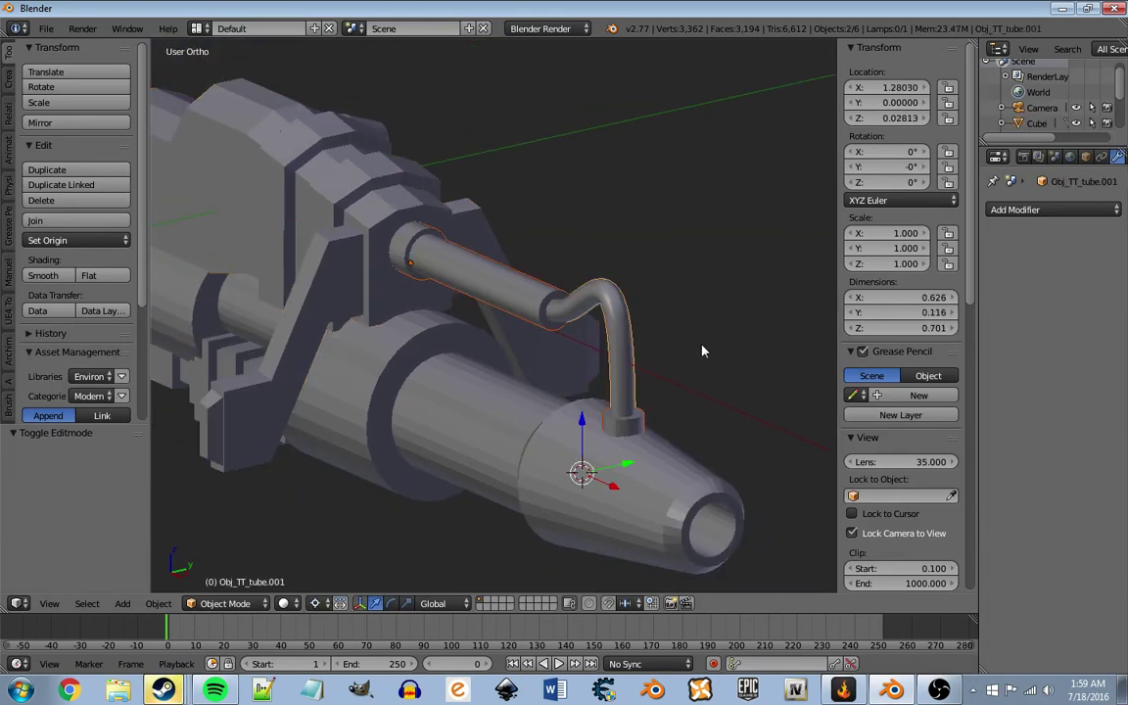
scroll(702, 351, down, 3)
scroll(685, 348, up, 3)
middle_drag(685, 349, 674, 346)
Step: Duplicate the bent tube in place and rotate the copy 90° about X
key(shift+d)
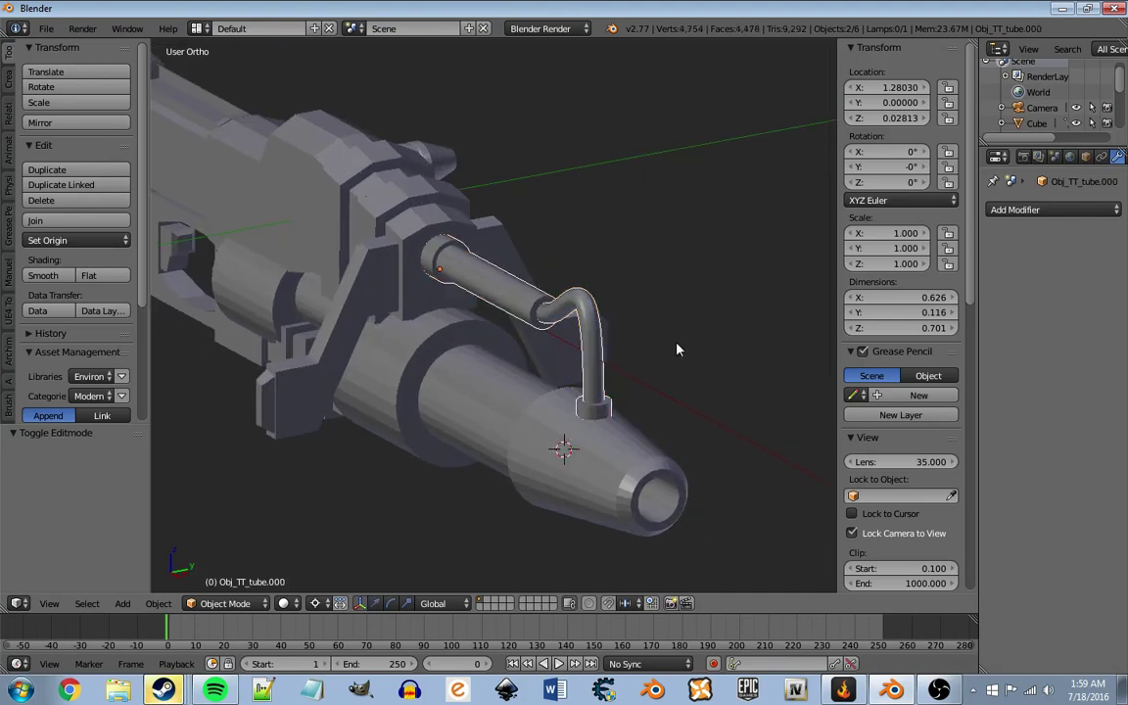
right_click(676, 350)
text(rx)
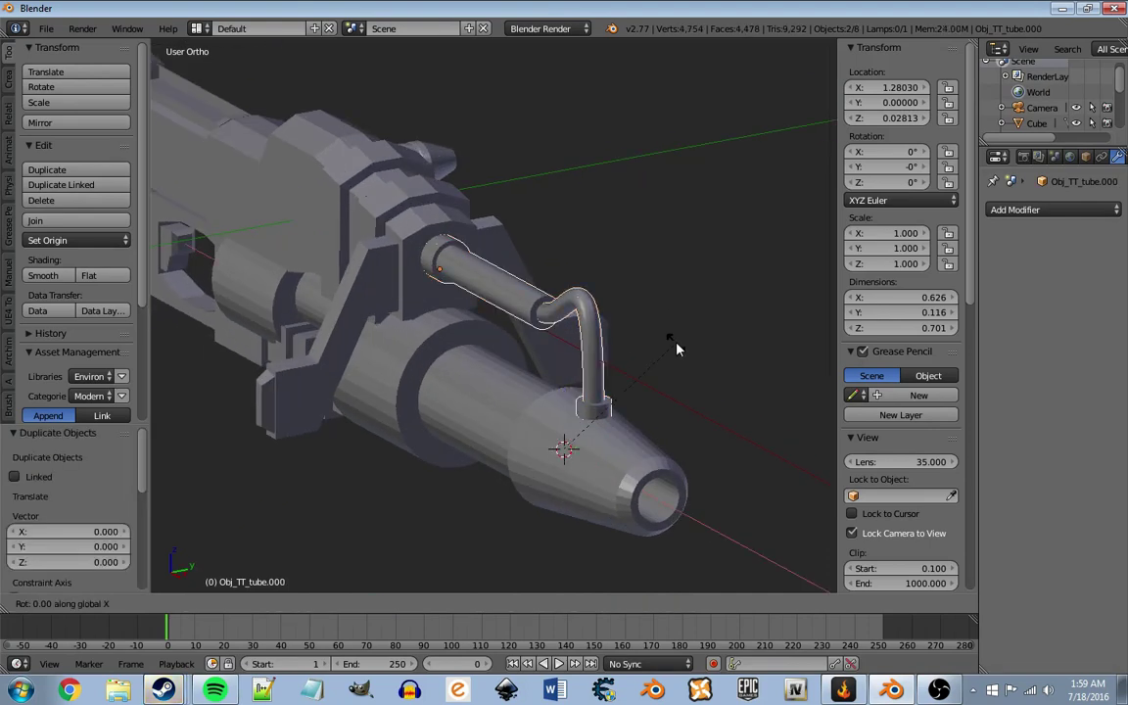
text(90)
key(Return)
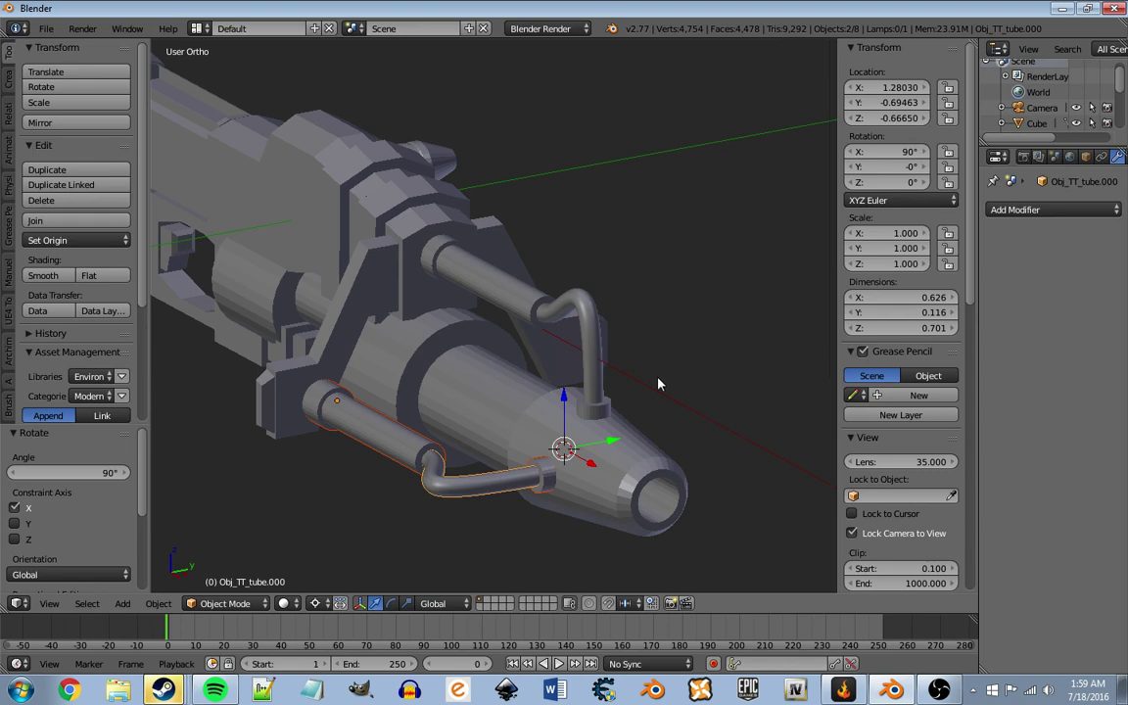
Step: Duplicate the rotated tube in place and rotate the new copy -180° about X
key(shift+d)
right_click(667, 375)
text(rx)
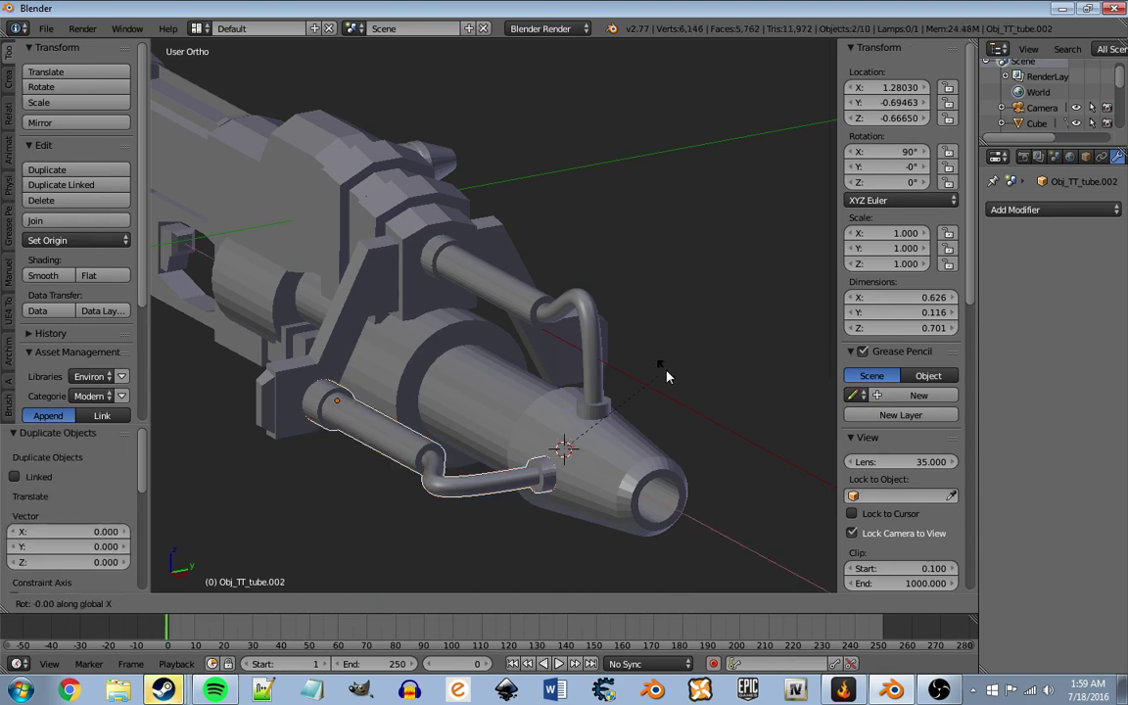
text(-180)
key(Return)
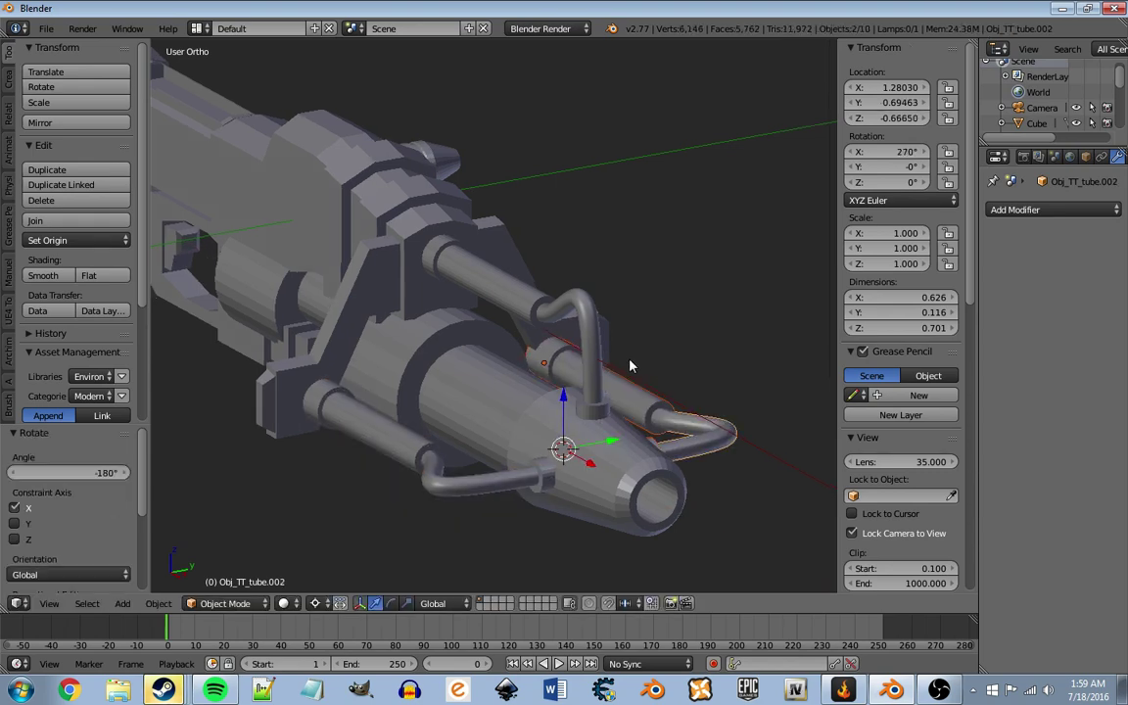
mouse_move(630, 370)
middle_down()
mouse_move(378, 353)
mouse_move(437, 354)
mouse_move(459, 338)
mouse_move(670, 310)
mouse_move(691, 334)
middle_up()
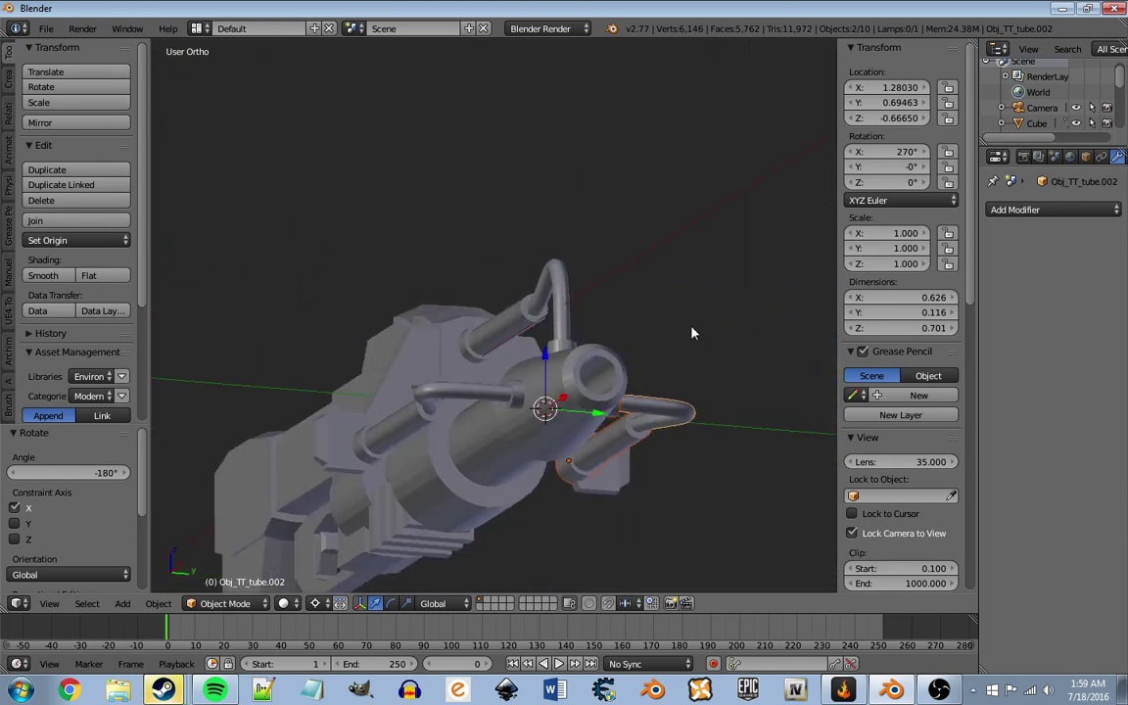
key(Tab)
key(Tab)
Step: Clear the body's mesh selection, frame a closer angled view, and return to object mode
right_click(503, 455)
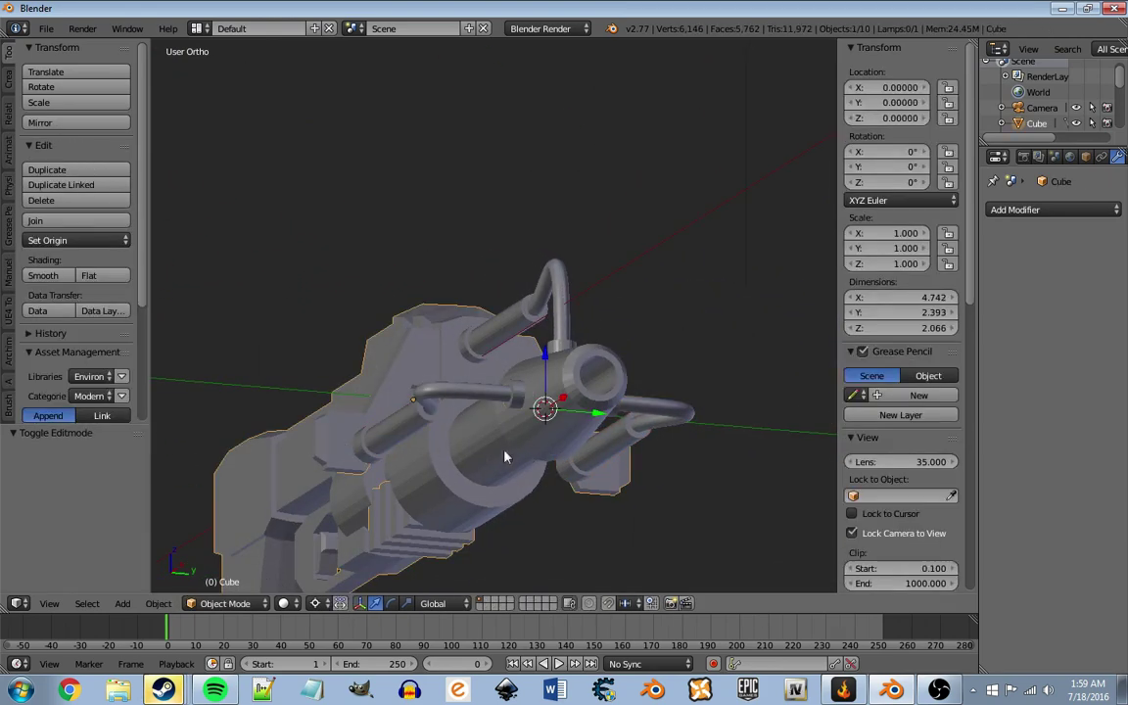
key(Tab)
mouse_move(504, 455)
middle_down()
mouse_move(539, 414)
mouse_move(460, 421)
mouse_move(463, 479)
mouse_move(321, 538)
mouse_move(773, 511)
mouse_move(579, 476)
mouse_move(650, 441)
mouse_move(587, 394)
middle_up()
key(a)
key(a)
scroll(649, 441, up, 2)
scroll(648, 454, up, 2)
scroll(630, 436, down, 5)
scroll(645, 440, up, 2)
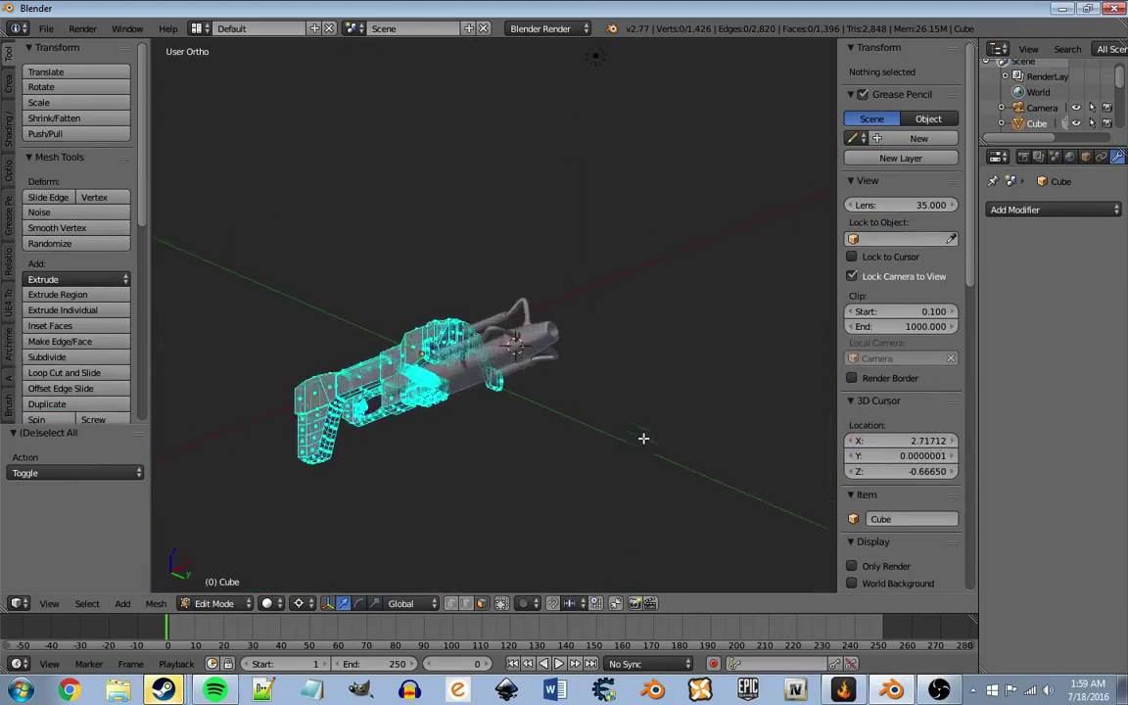
scroll(562, 419, up, 3)
mouse_move(644, 441)
middle_down()
mouse_move(517, 409)
mouse_move(510, 441)
mouse_move(533, 506)
mouse_move(428, 385)
middle_up()
key(Tab)
Step: Rotate the Cylinder.003 pipe -45° about the X axis
scroll(524, 471, up, 2)
right_click(428, 385)
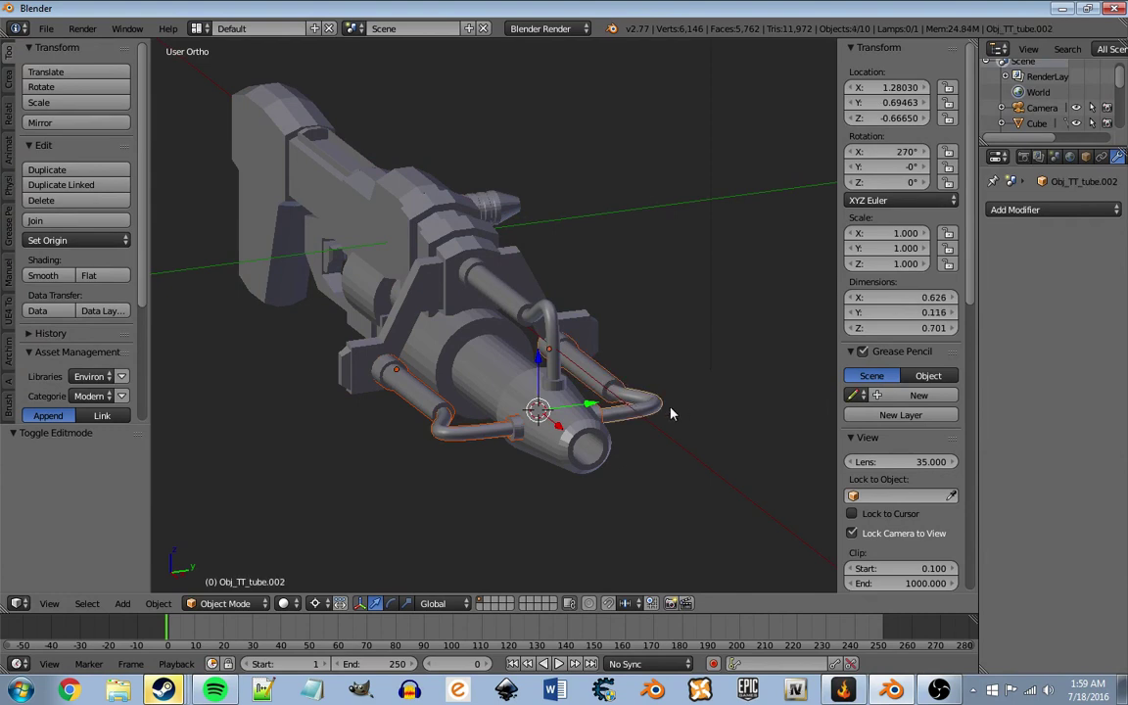
text(rx)
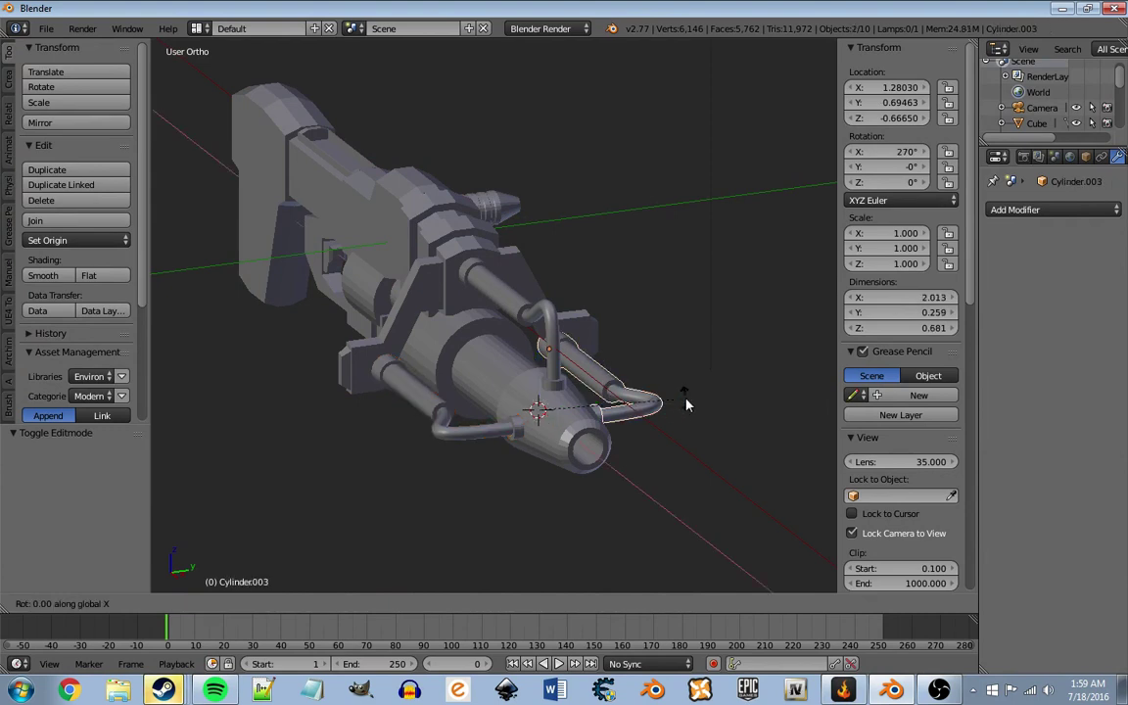
text(45)
key(Escape)
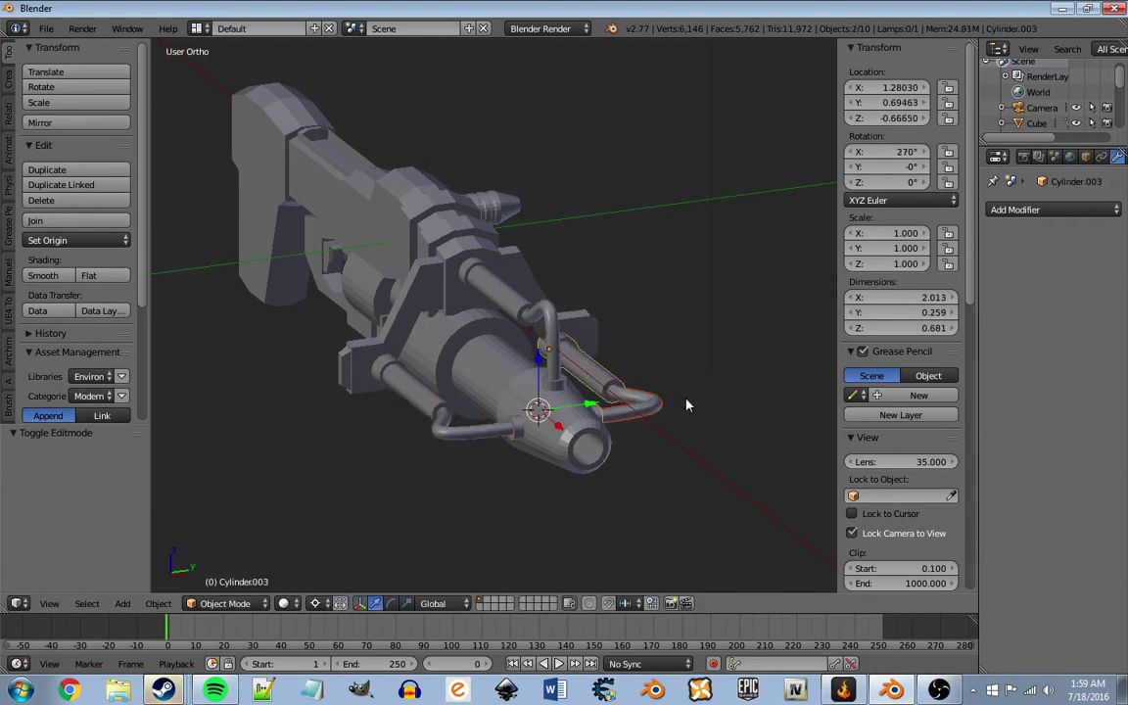
text(rx)
text(-45)
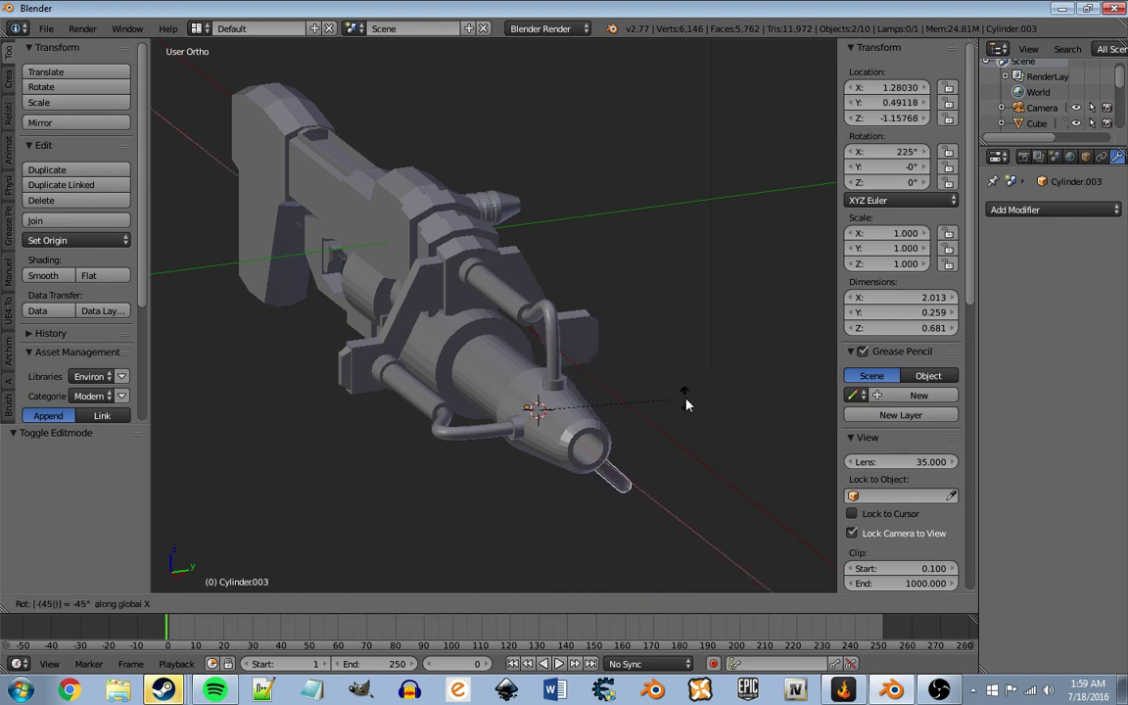
key(Return)
Step: Rotate the lower bent tube 45° about the X axis
right_click(446, 426)
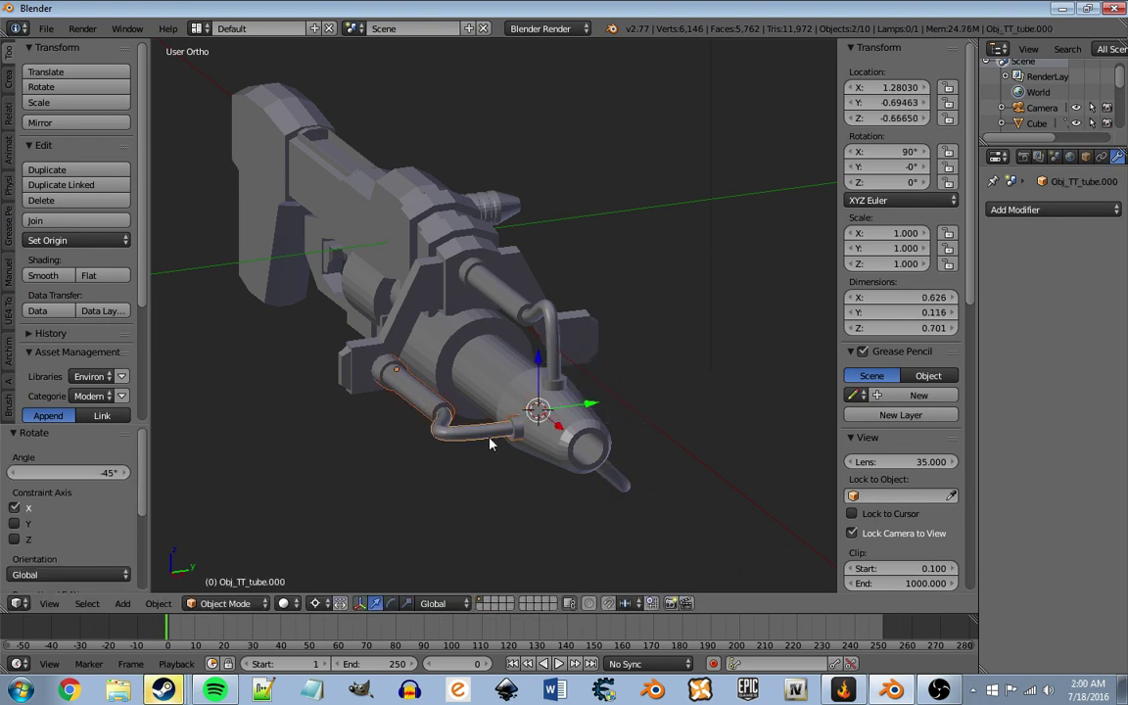
text(rx)
text(4)
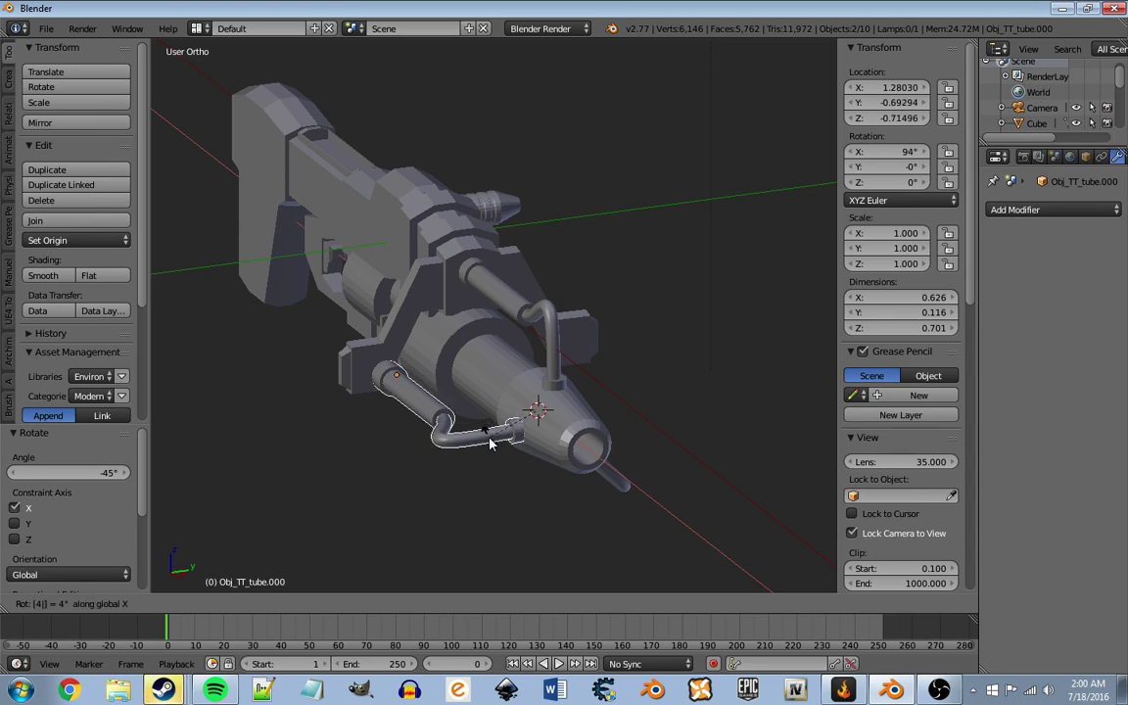
text(55)
key(Escape)
text(rx)
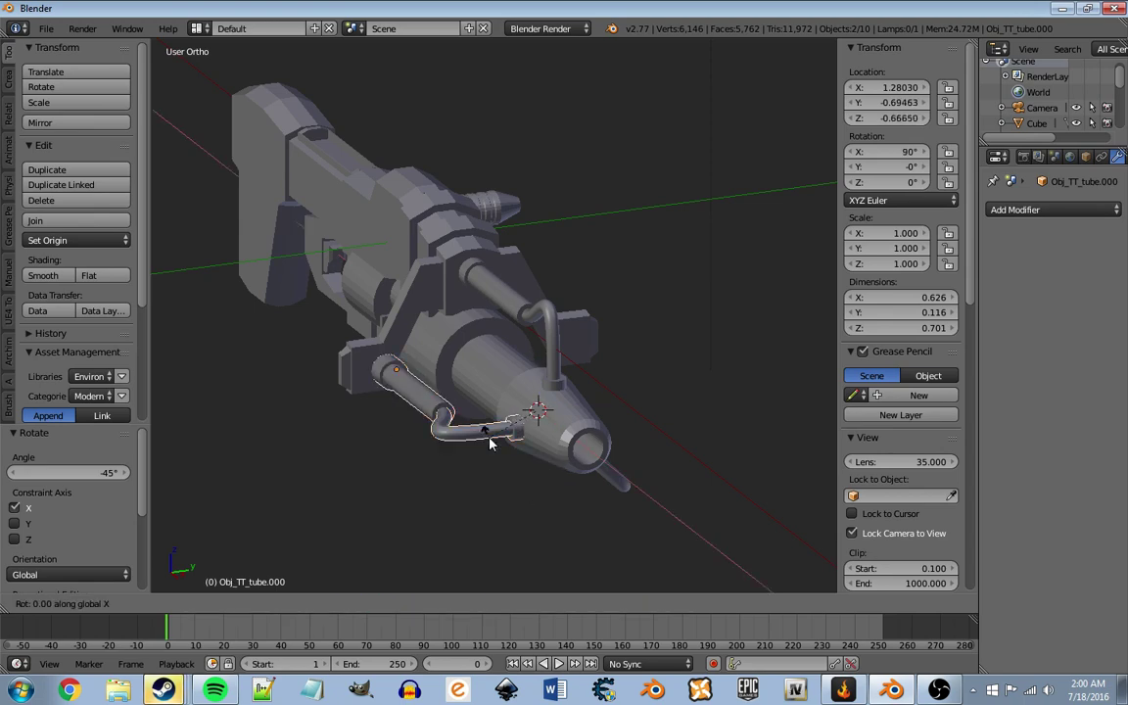
text(45)
key(Return)
Step: Put the Cube gun body into edit mode, viewed from near its underside
mouse_move(491, 444)
middle_down()
mouse_move(585, 449)
mouse_move(580, 421)
mouse_move(629, 444)
middle_up()
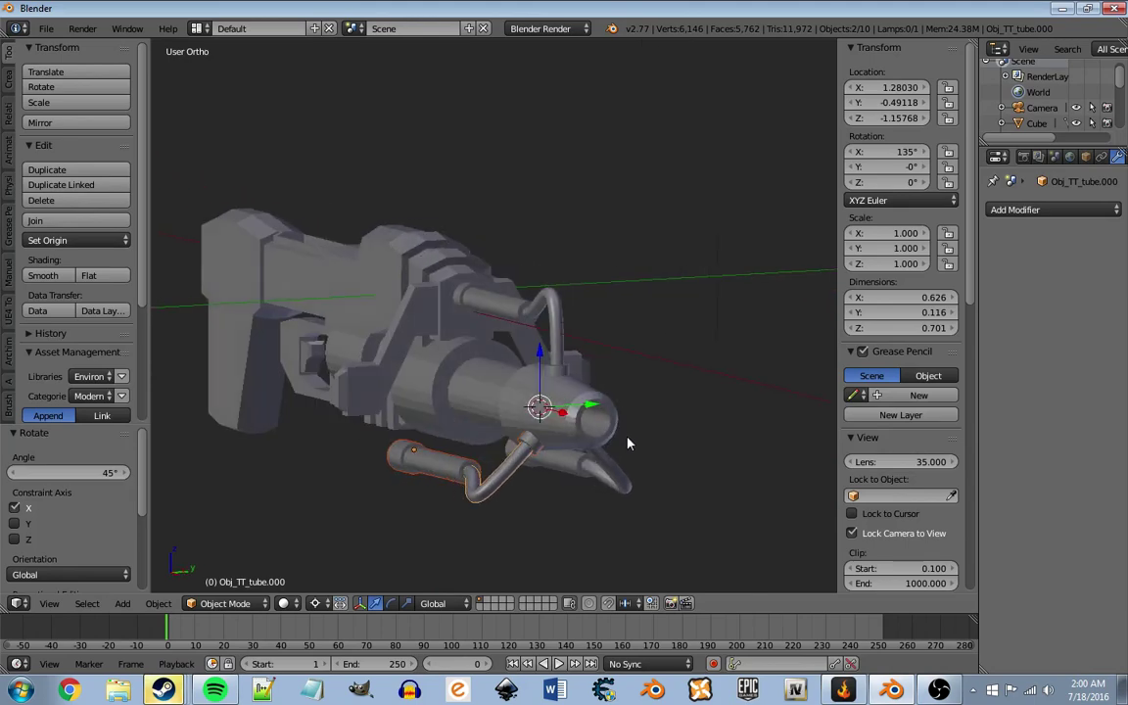
right_click(380, 391)
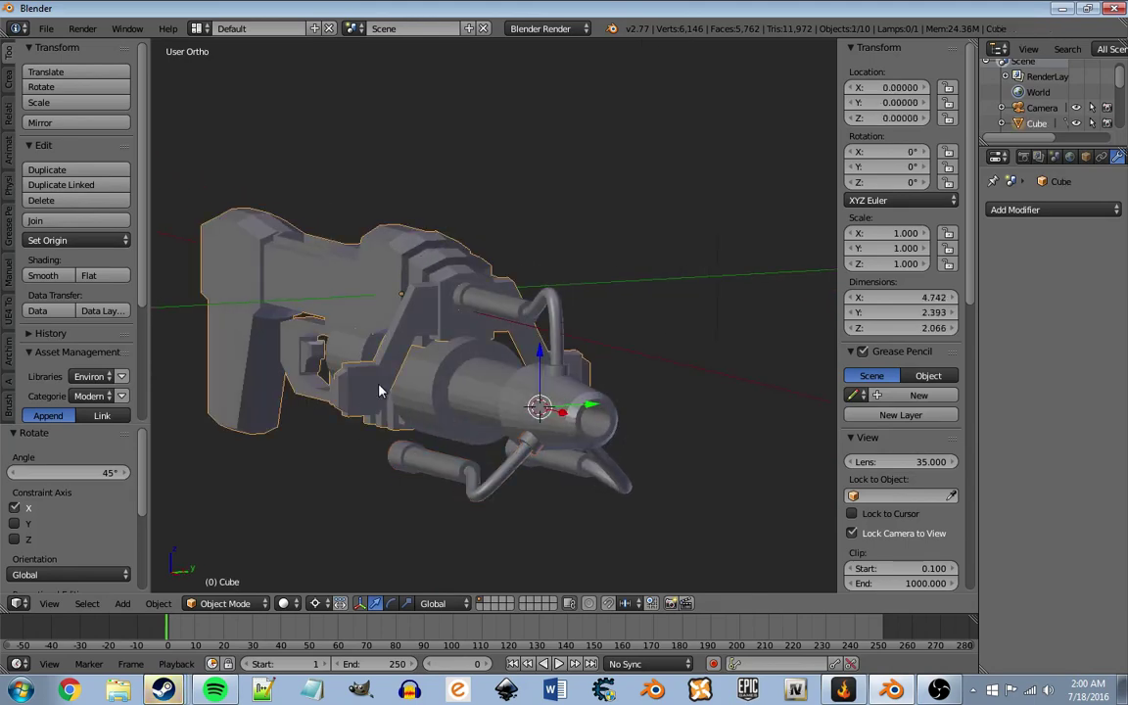
key(Tab)
mouse_move(380, 391)
middle_down()
mouse_move(619, 345)
mouse_move(677, 352)
mouse_move(697, 371)
middle_up()
Step: Extrude the side blocks' bottom faces downward twice
right_click(615, 393)
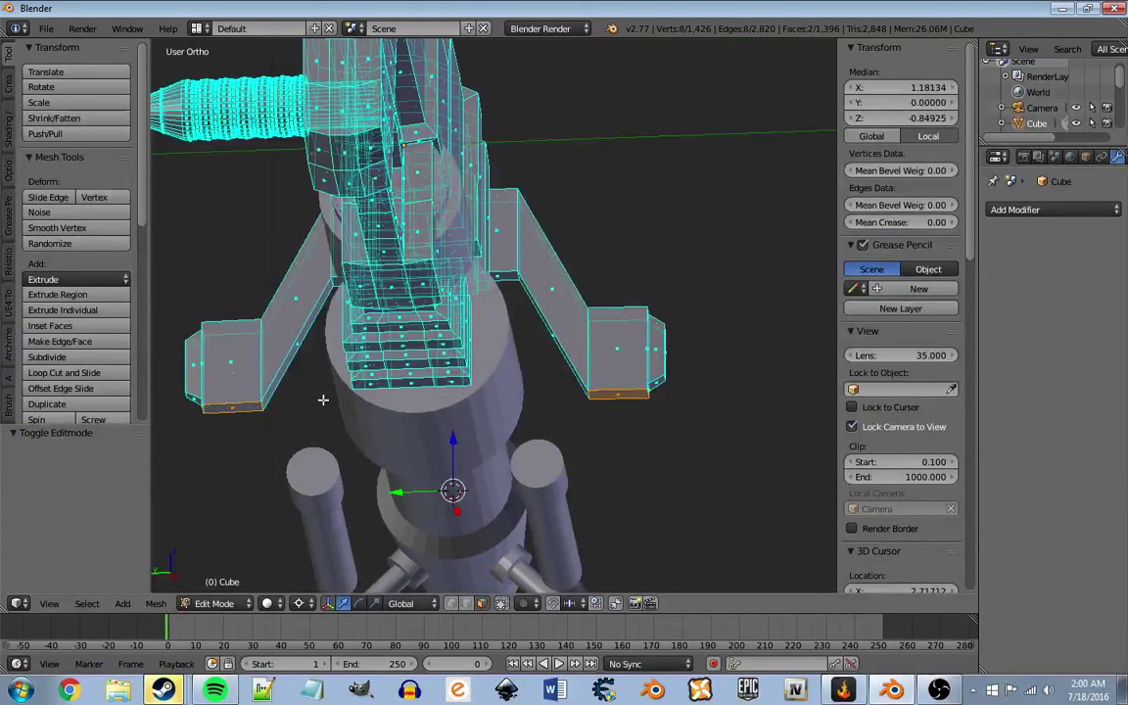
key(e)
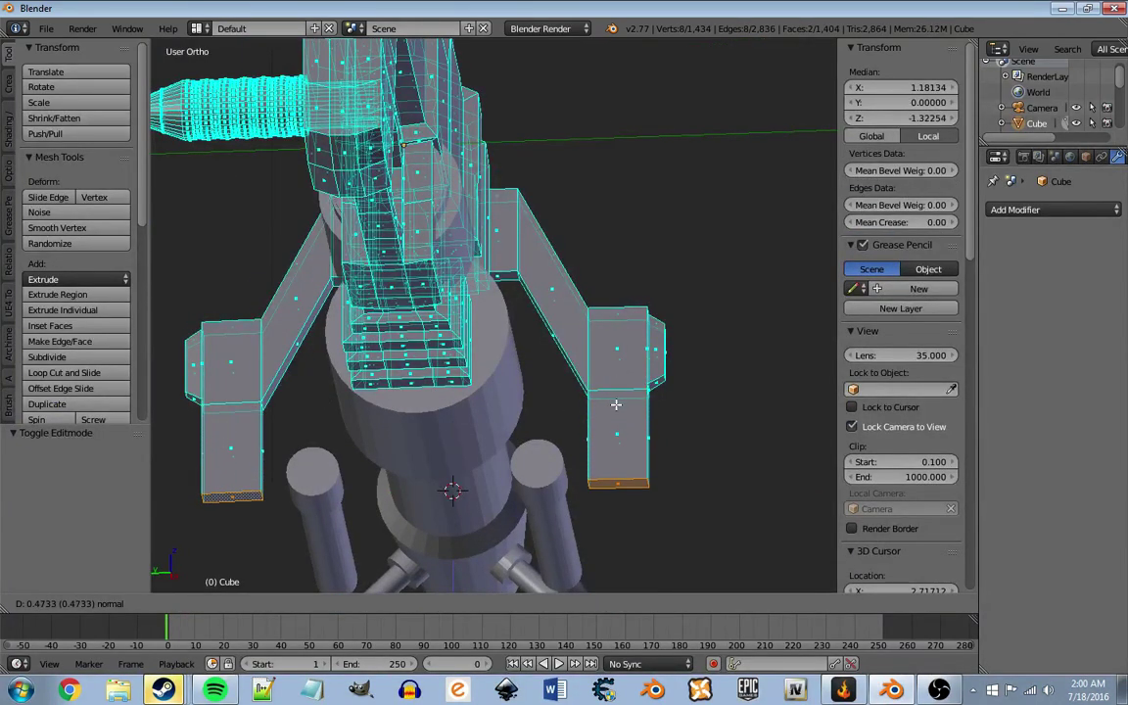
click(612, 345)
mouse_move(612, 345)
middle_down()
mouse_move(616, 378)
mouse_move(522, 468)
middle_up()
key(e)
click(612, 392)
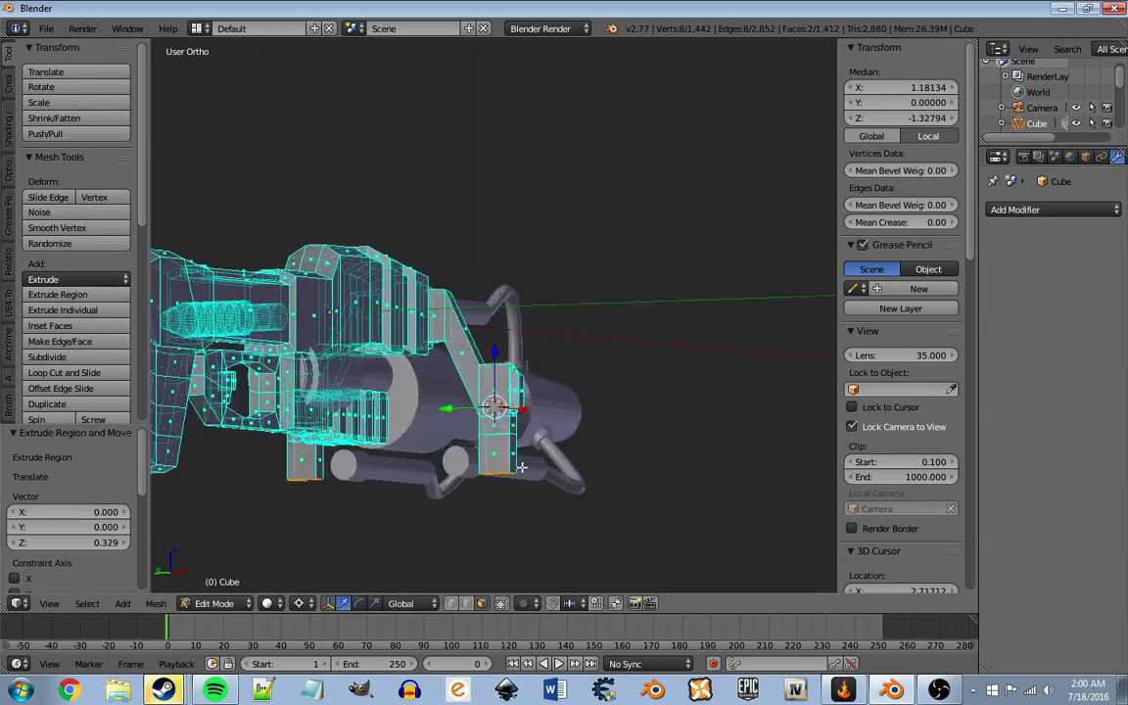
scroll(522, 469, up, 3)
mouse_move(470, 403)
middle_down()
mouse_move(485, 426)
mouse_move(513, 433)
middle_up()
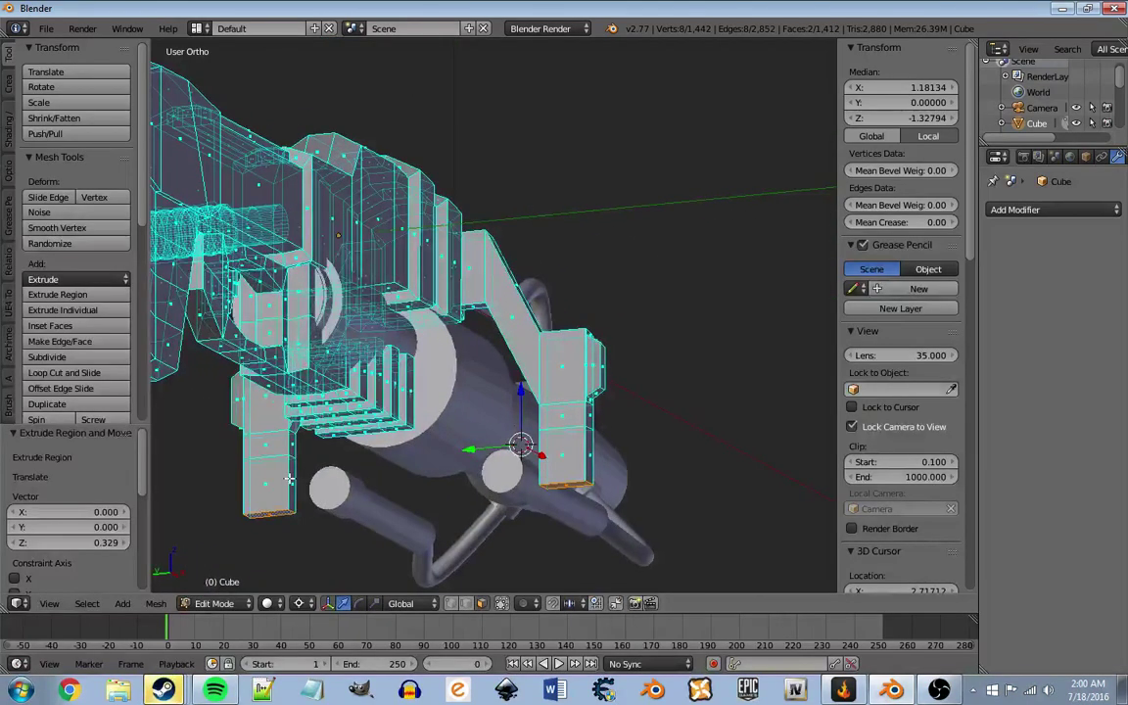
middle_drag(328, 465, 531, 461)
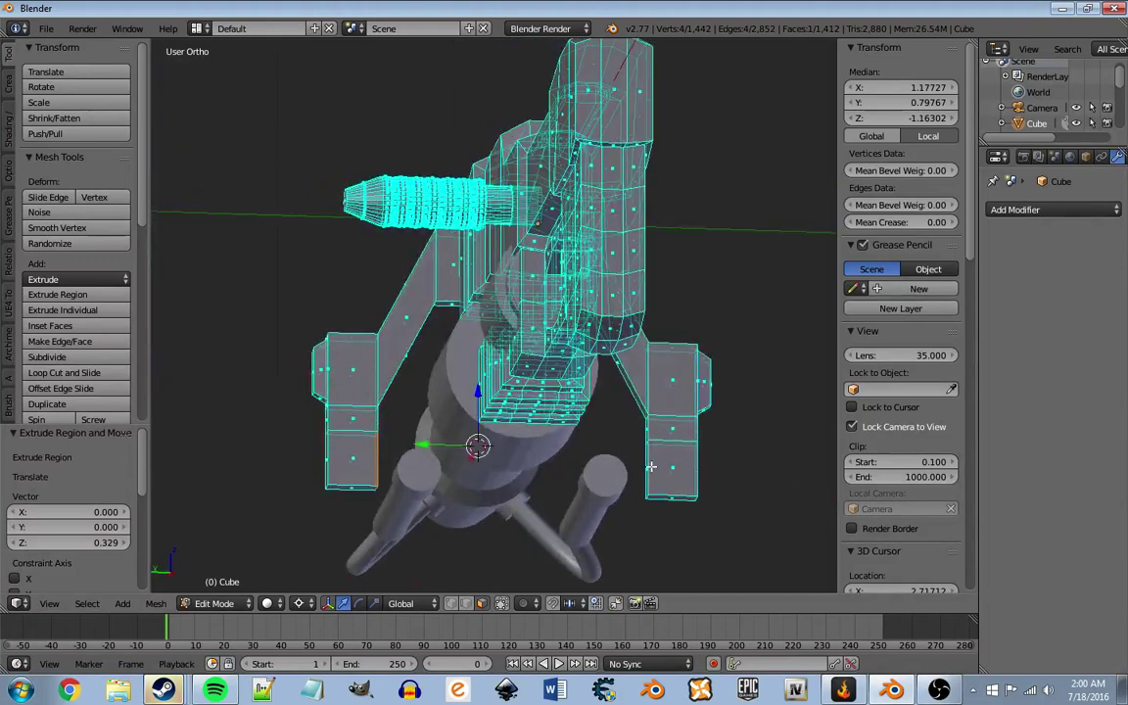
Step: Extrude the inner faces, scale them inward to 0.469, and lower them 0.094
key(e)
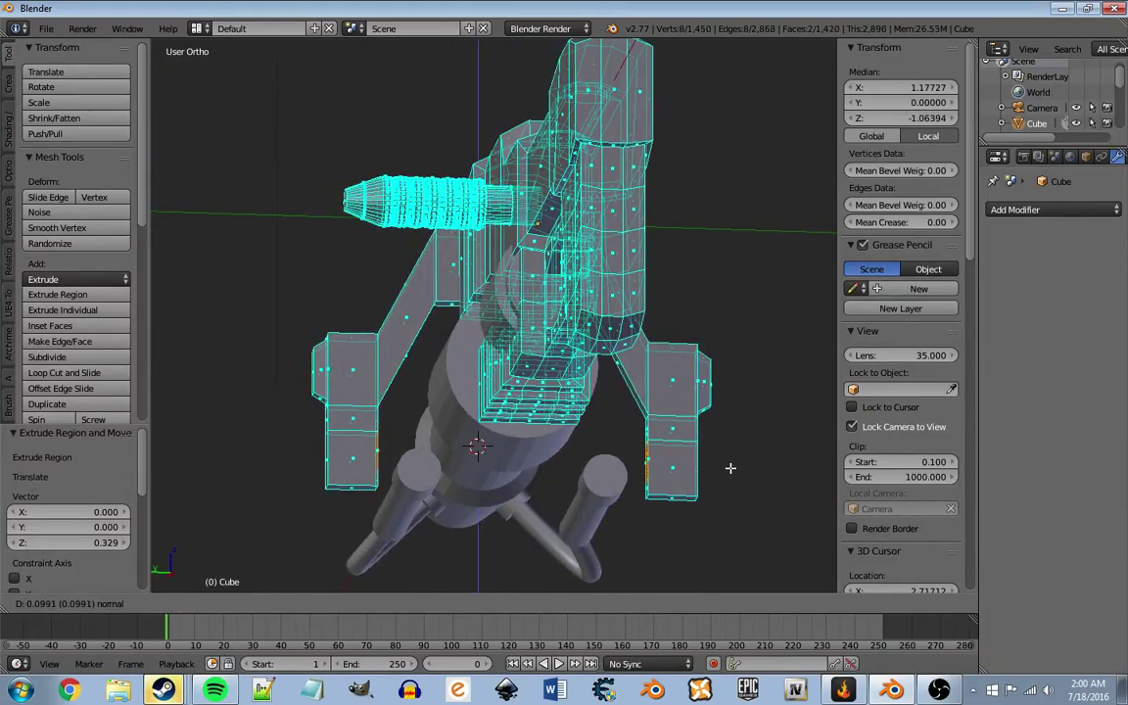
key(s)
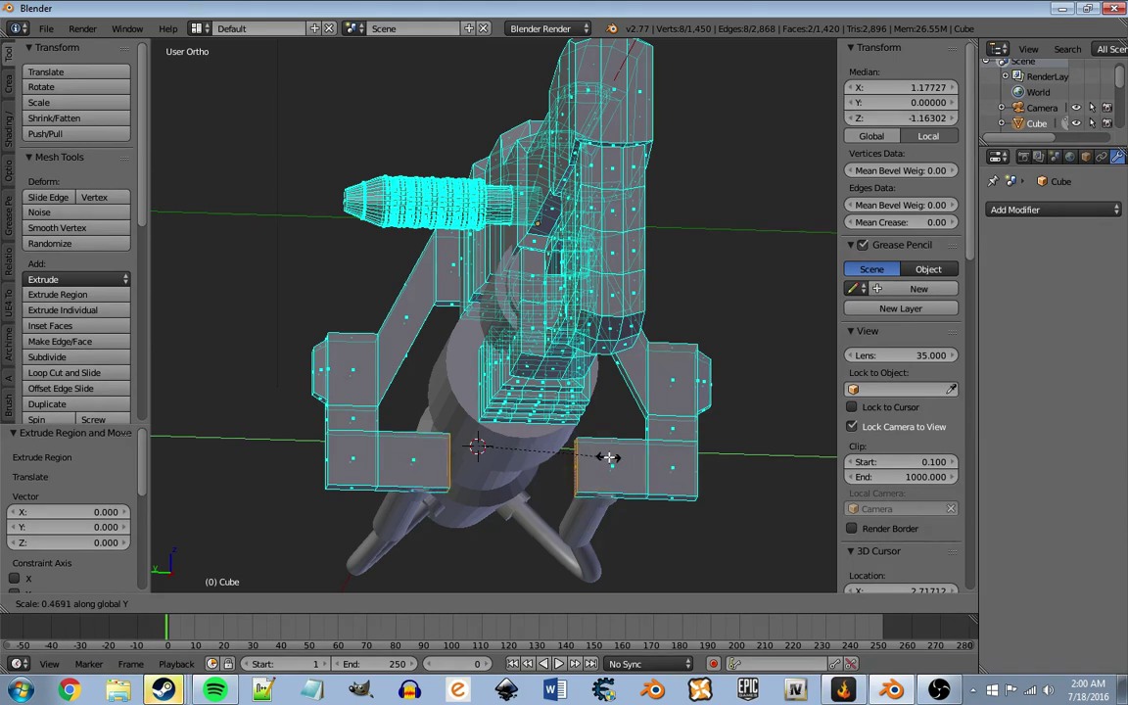
click(608, 458)
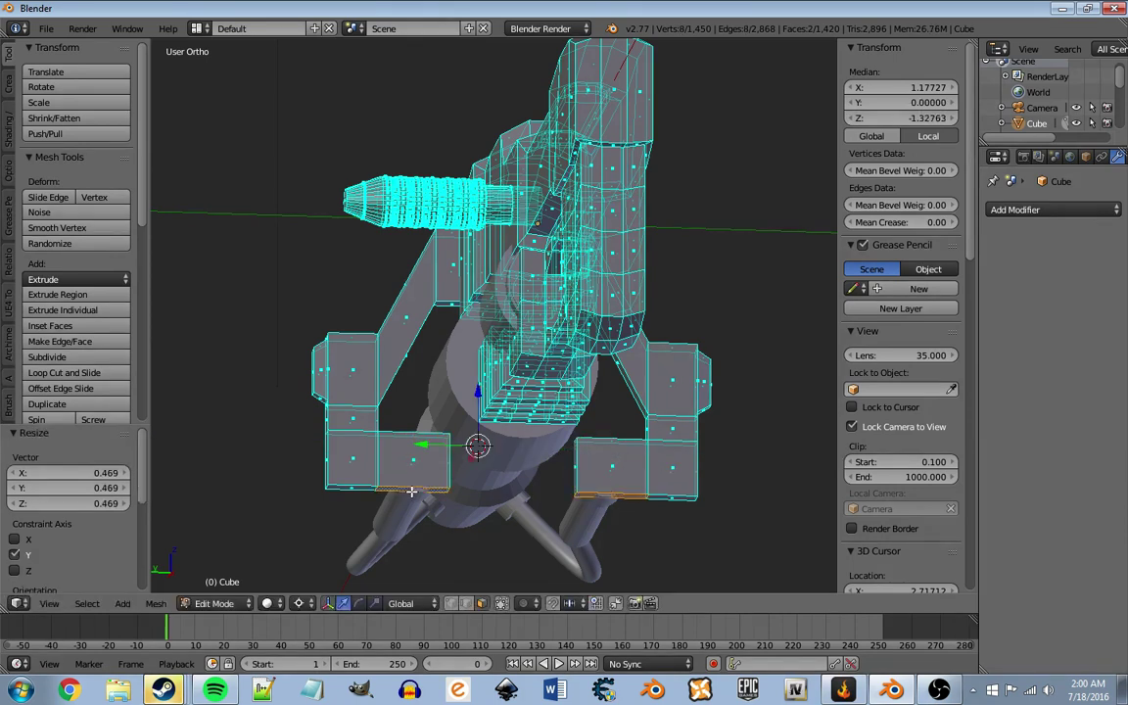
drag(480, 402, 476, 423)
click(474, 428)
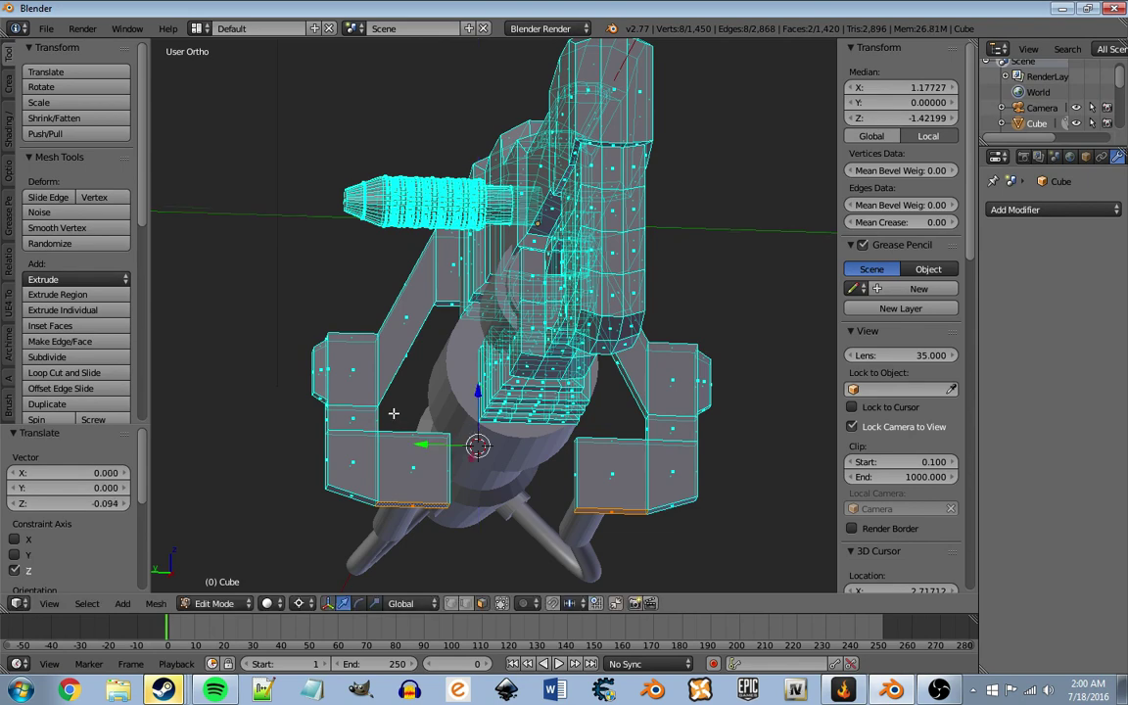
Step: Turn off X-ray and raise the selected faces 0.150 along Z
middle_drag(396, 411, 440, 428)
click(500, 604)
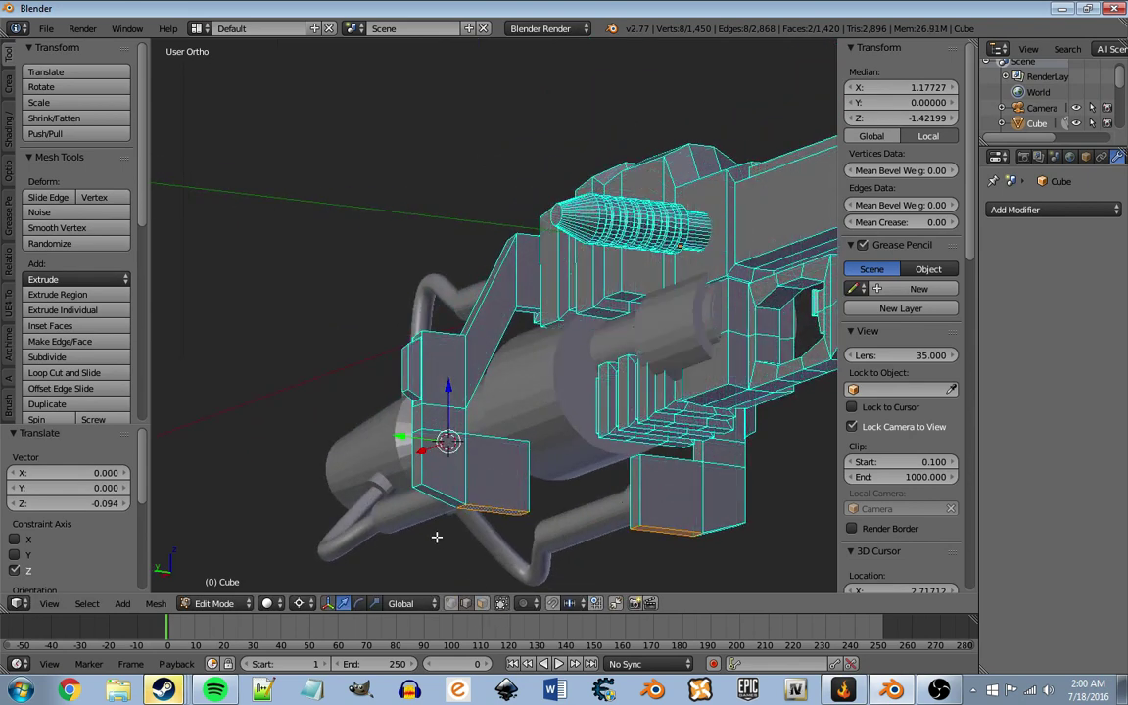
middle_drag(583, 484, 466, 472)
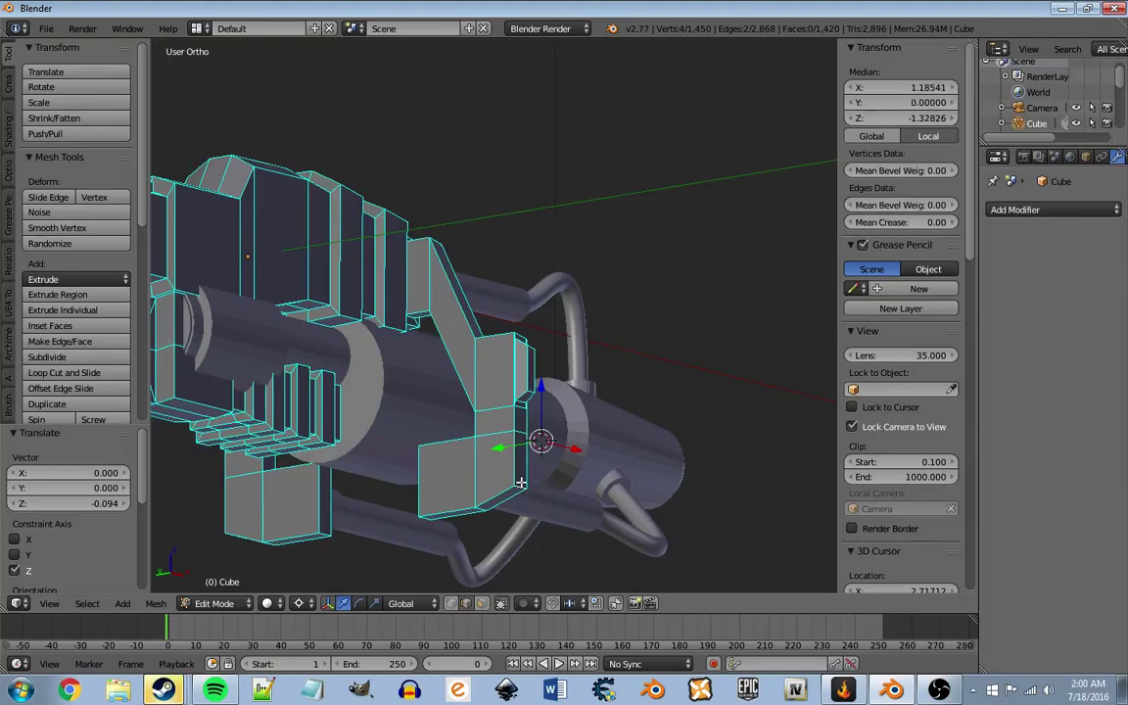
mouse_move(539, 424)
mouse_down()
mouse_move(538, 406)
mouse_move(705, 403)
mouse_up()
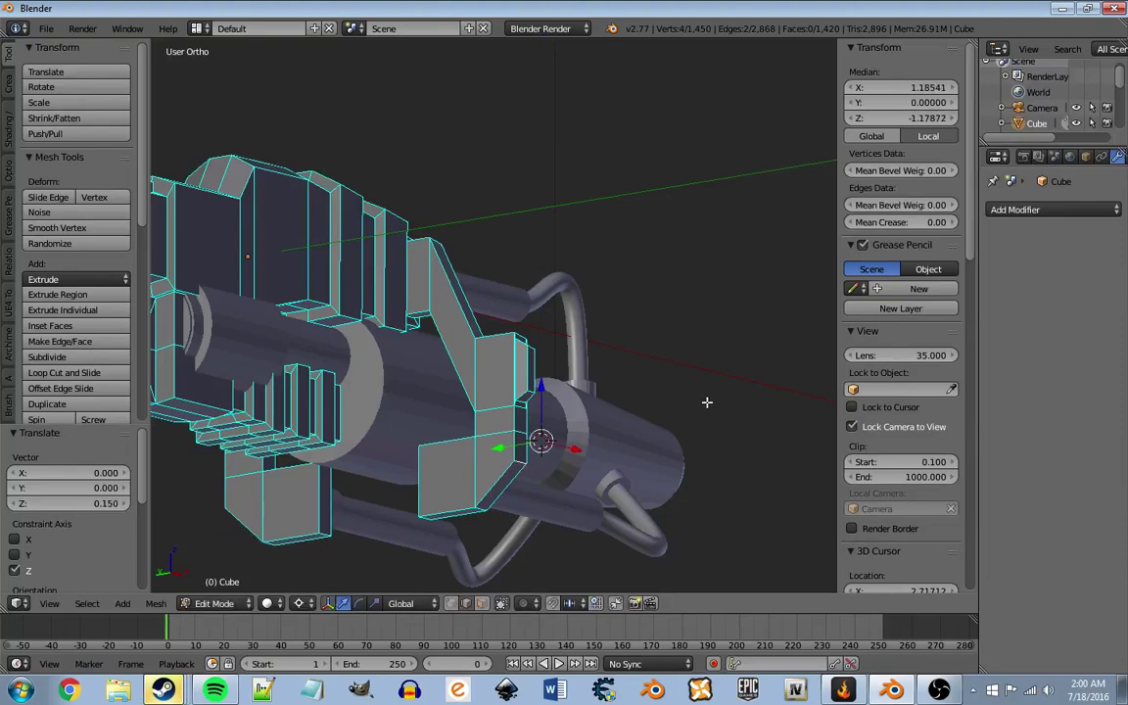
mouse_move(706, 403)
middle_down()
mouse_move(397, 476)
mouse_move(463, 468)
middle_up()
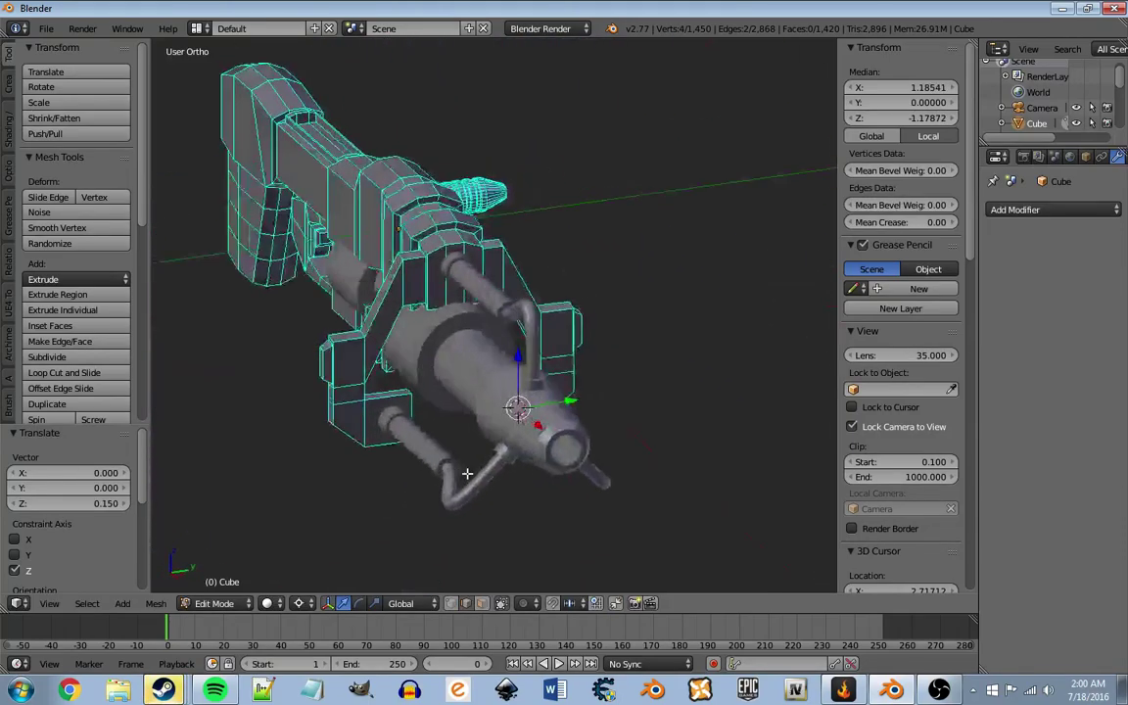
scroll(463, 468, up, 4)
Step: Extrude two small faces on the lower block outward by about 0.07
key(a)
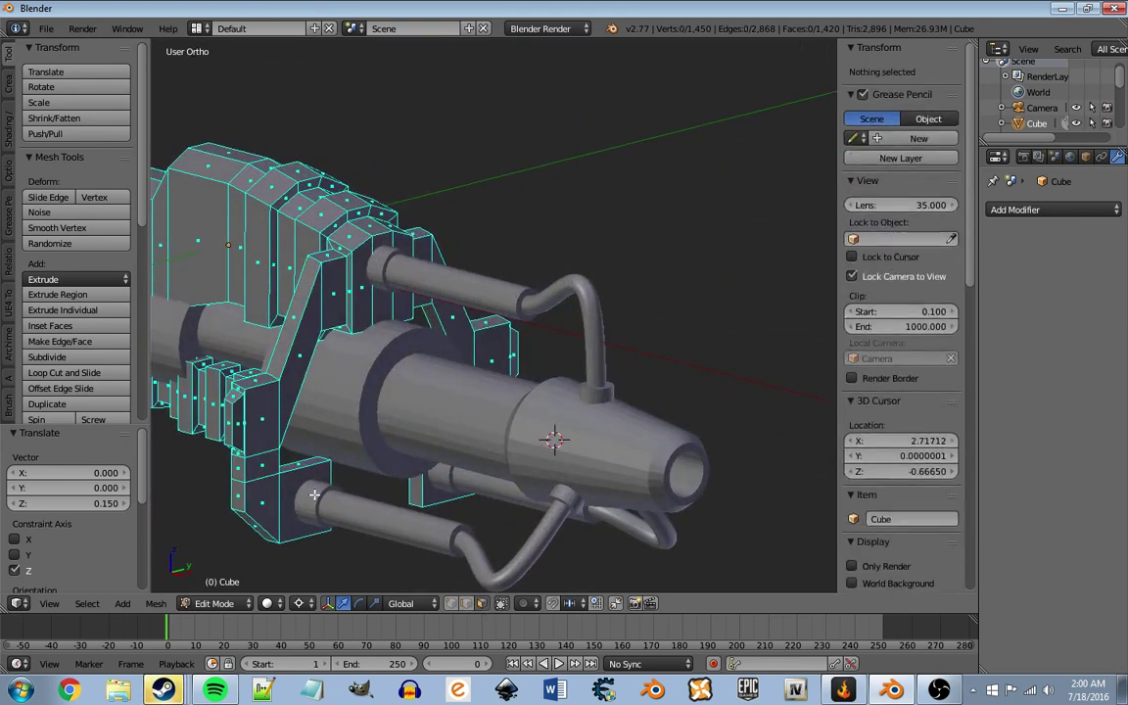
alt+right_click(464, 397)
middle_drag(463, 397, 462, 406)
shift+right_click(641, 455)
mouse_move(641, 456)
middle_down()
mouse_move(503, 392)
mouse_move(706, 434)
middle_up()
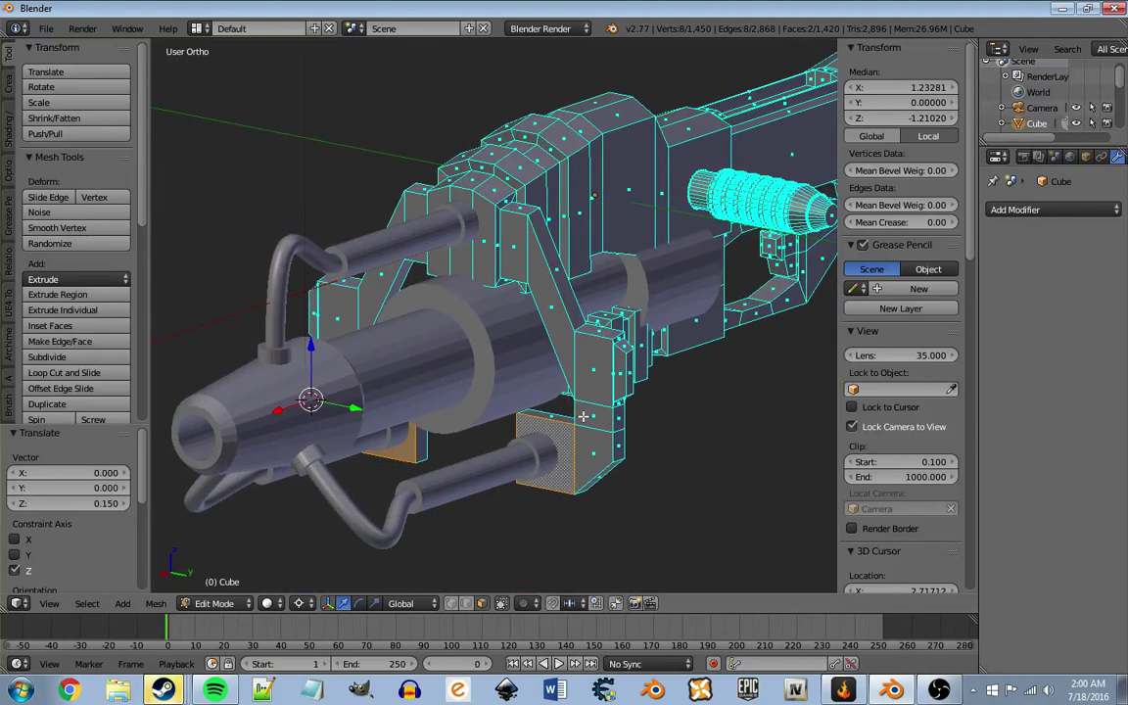
key(e)
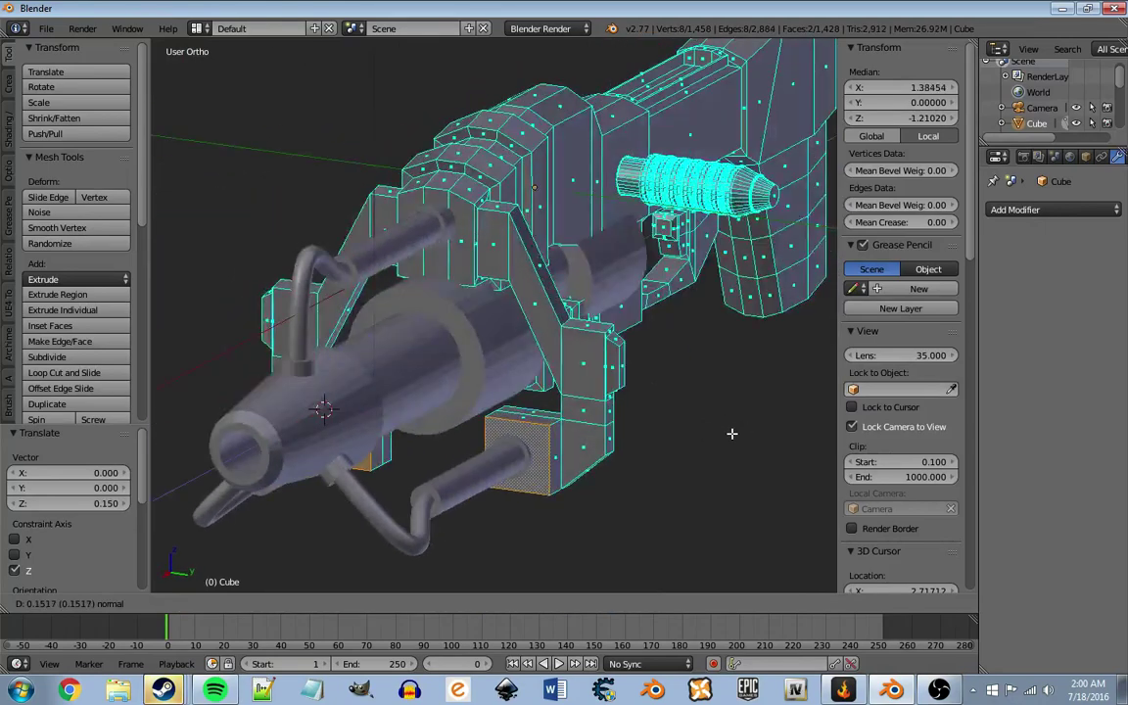
key(Return)
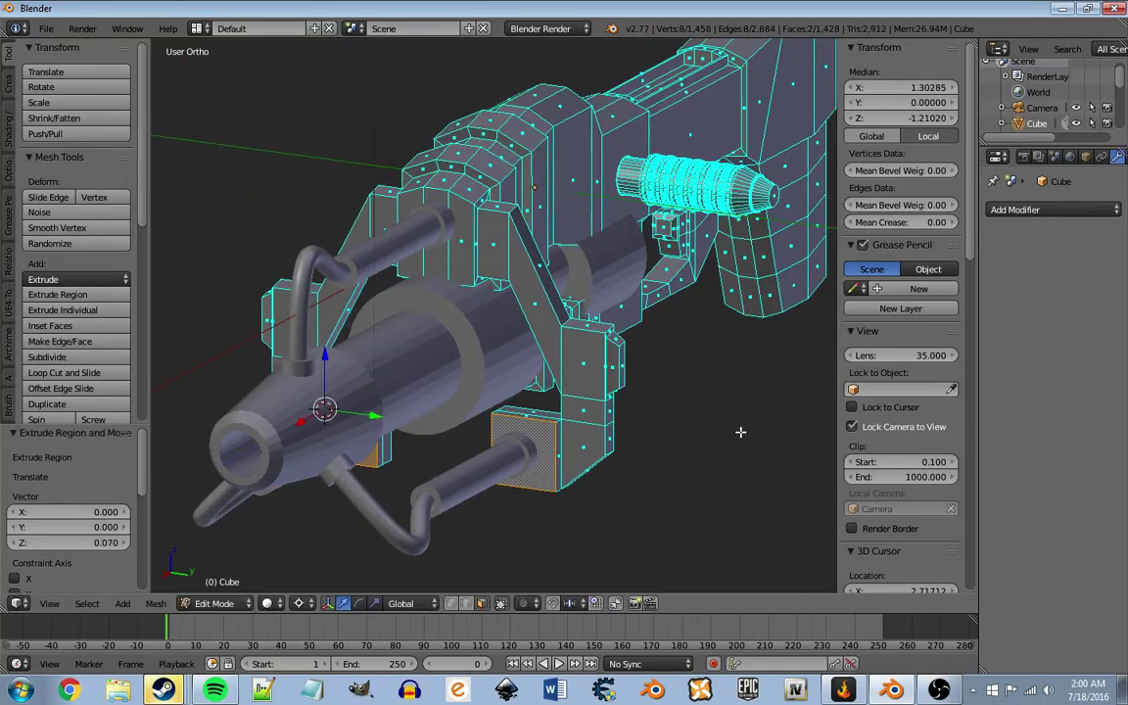
Step: Select the upper and lower outer faces on both side support blocks
scroll(662, 457, up, 2)
scroll(662, 458, down, 6)
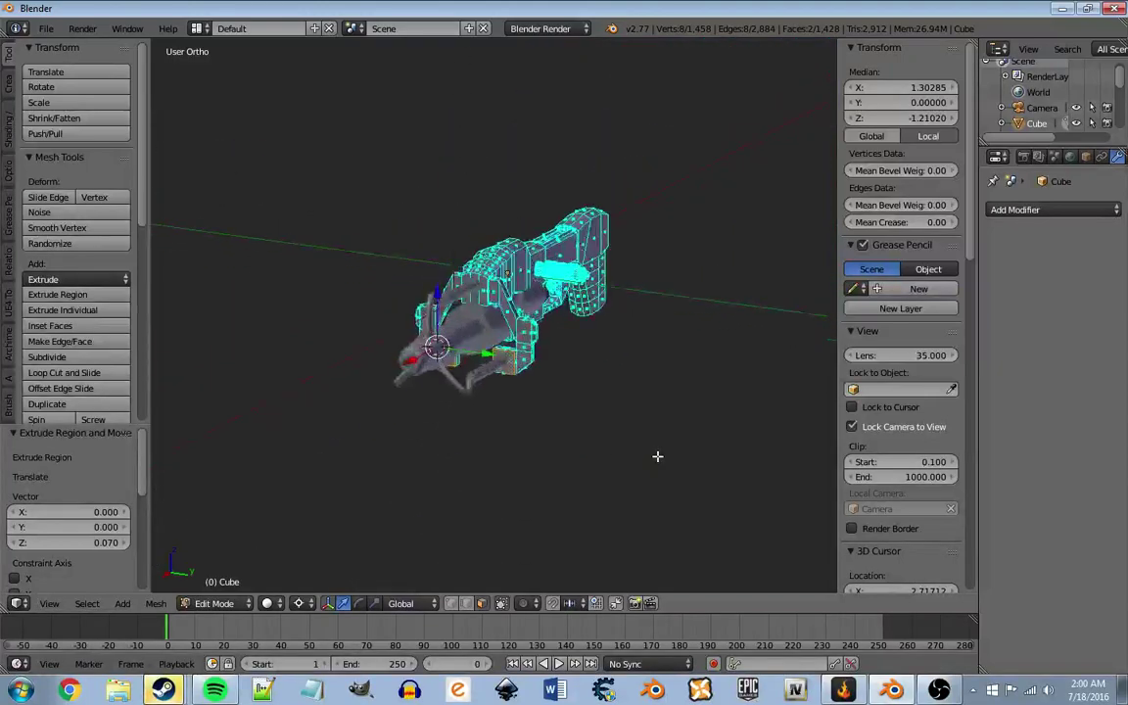
scroll(662, 457, up, 6)
middle_drag(663, 458, 663, 467)
scroll(647, 451, up, 3)
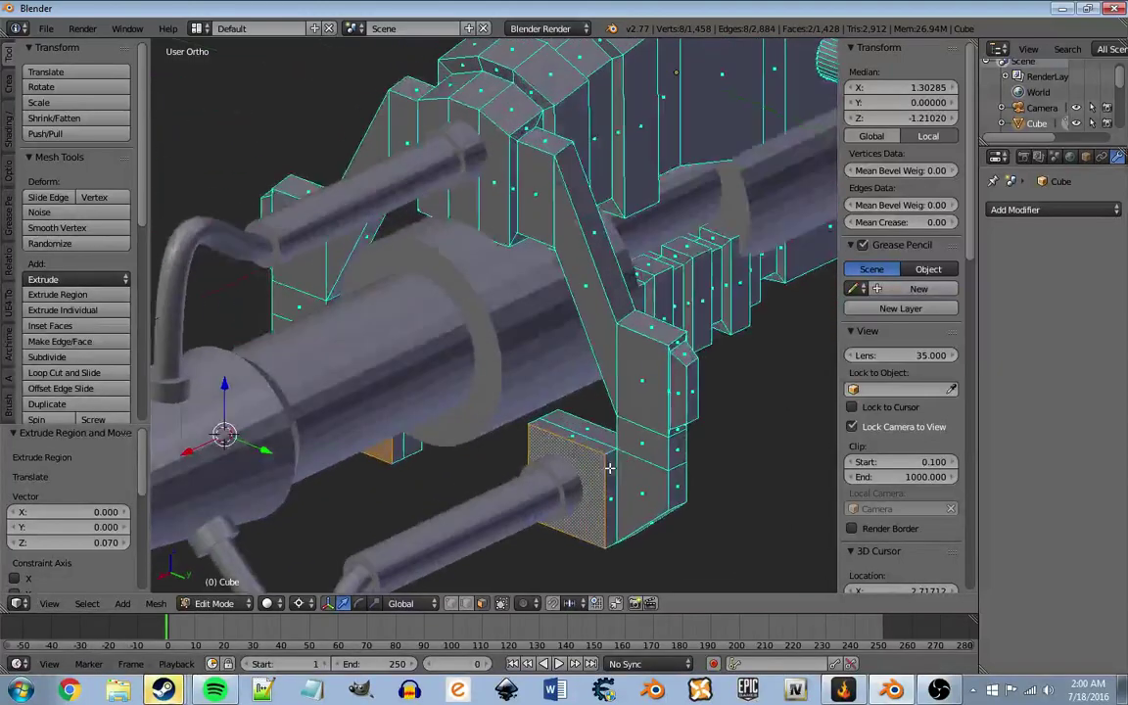
right_click(636, 443)
shift+right_click(643, 382)
middle_drag(643, 382, 429, 403)
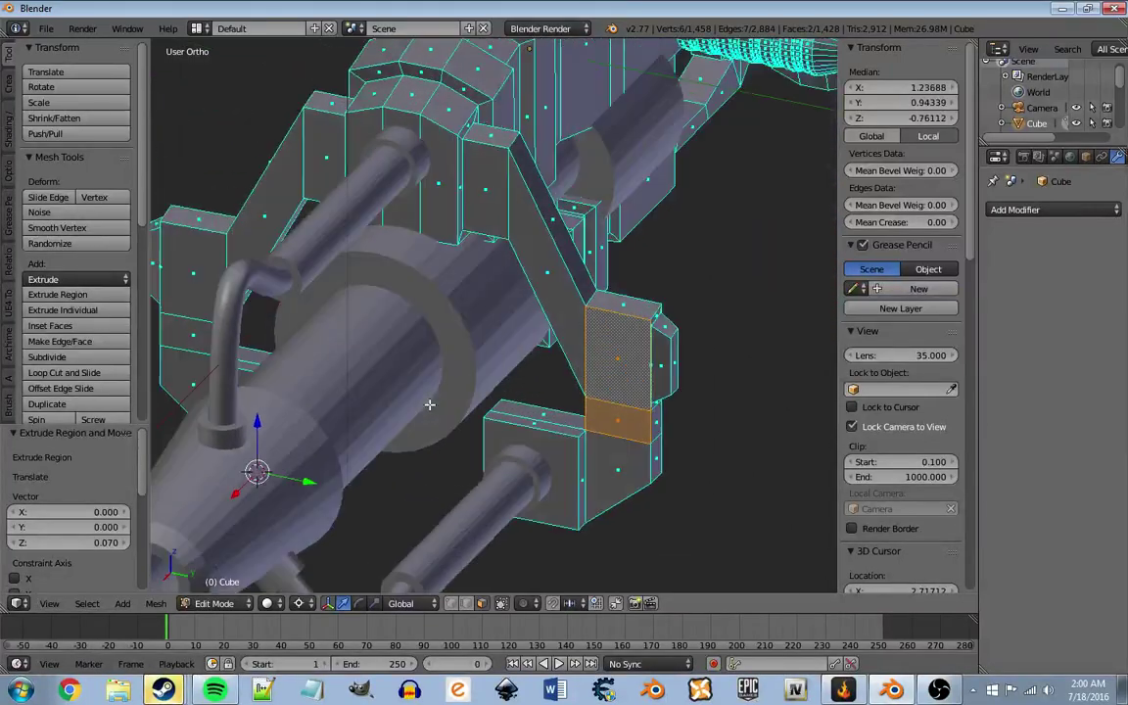
shift+right_click(193, 323)
shift+right_click(193, 264)
Step: Inset the four faces 0.0214 and extrude them into recessed panels
key(i)
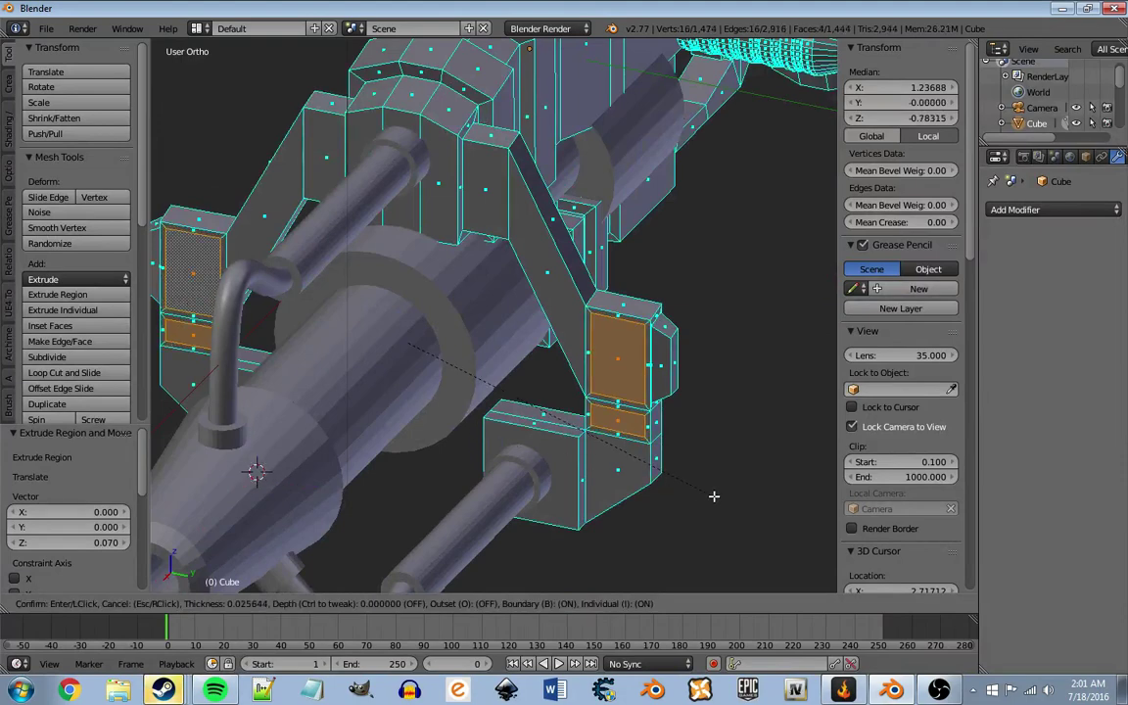
click(715, 495)
key(e)
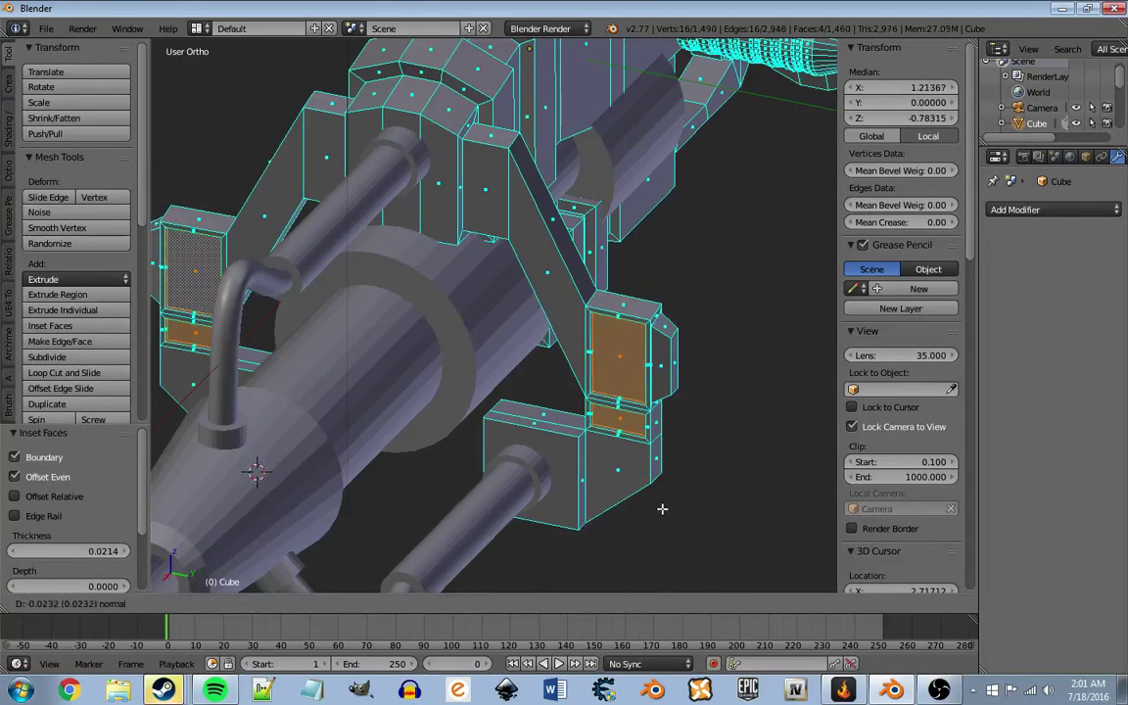
click(662, 508)
key(Tab)
mouse_move(662, 508)
middle_down()
mouse_move(440, 422)
mouse_move(548, 455)
mouse_move(660, 442)
mouse_move(503, 402)
mouse_move(295, 398)
middle_up()
key(Tab)
scroll(612, 410, down, 5)
Step: Add a bent tube from the left block's inset face and adjust its overhang
middle_drag(613, 410, 683, 411)
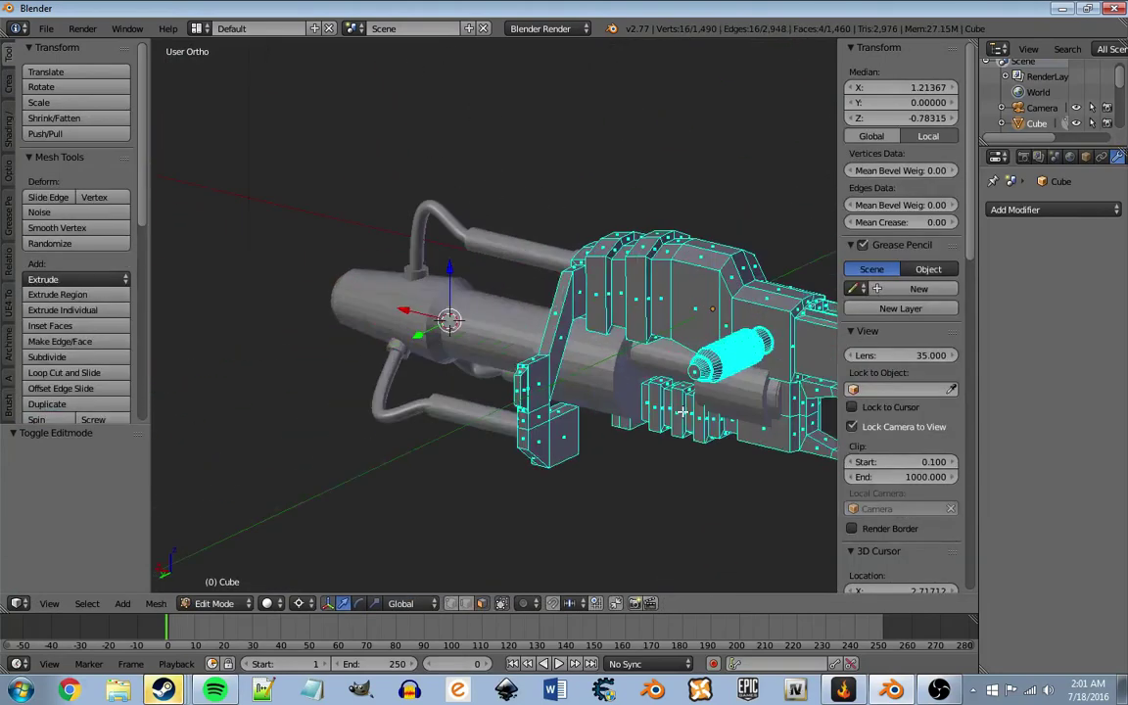
scroll(683, 413, down, 5)
scroll(600, 431, up, 5)
scroll(613, 413, up, 2)
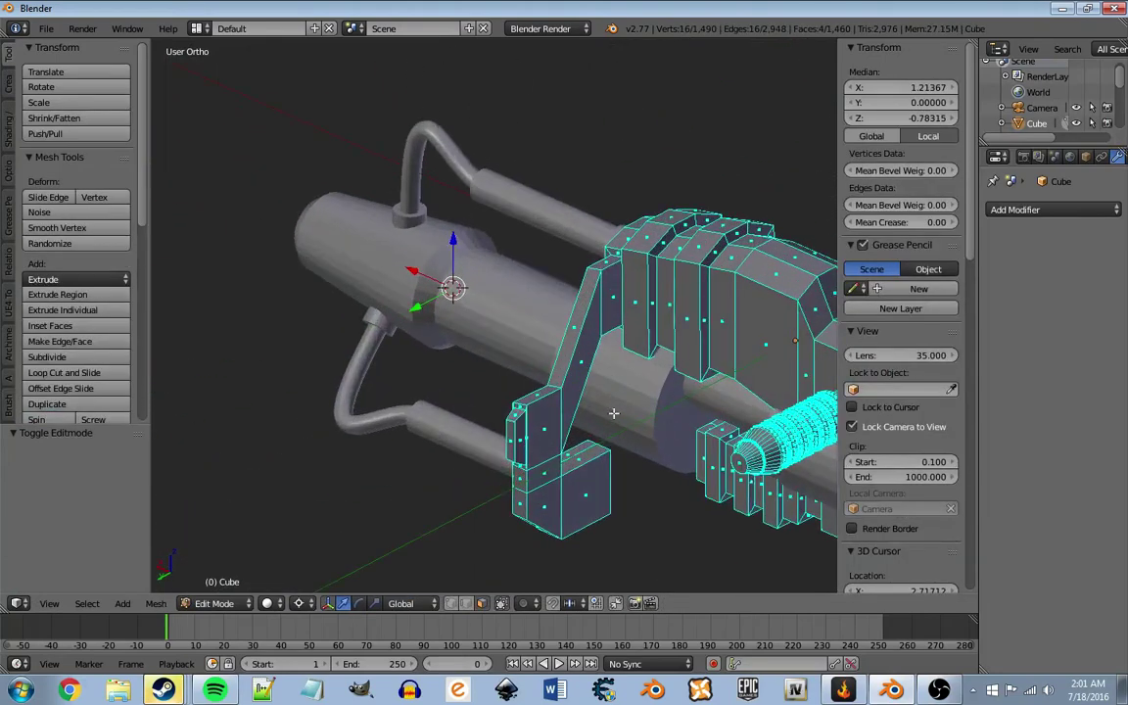
right_click(527, 432)
key(w)
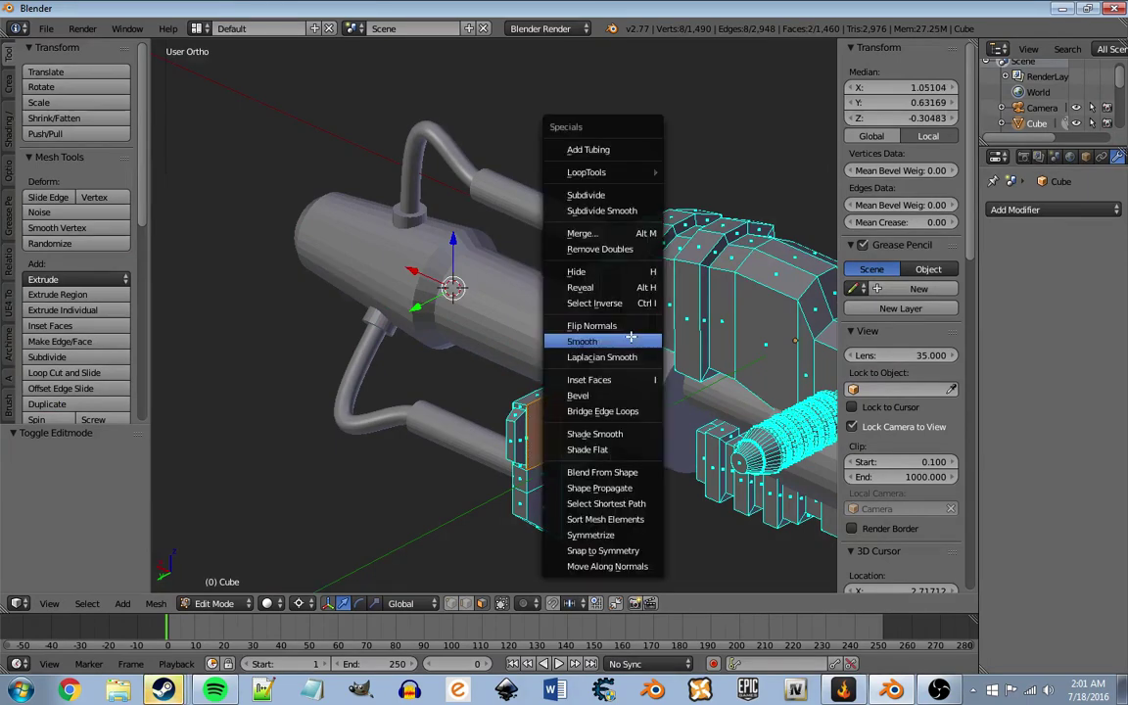
click(612, 150)
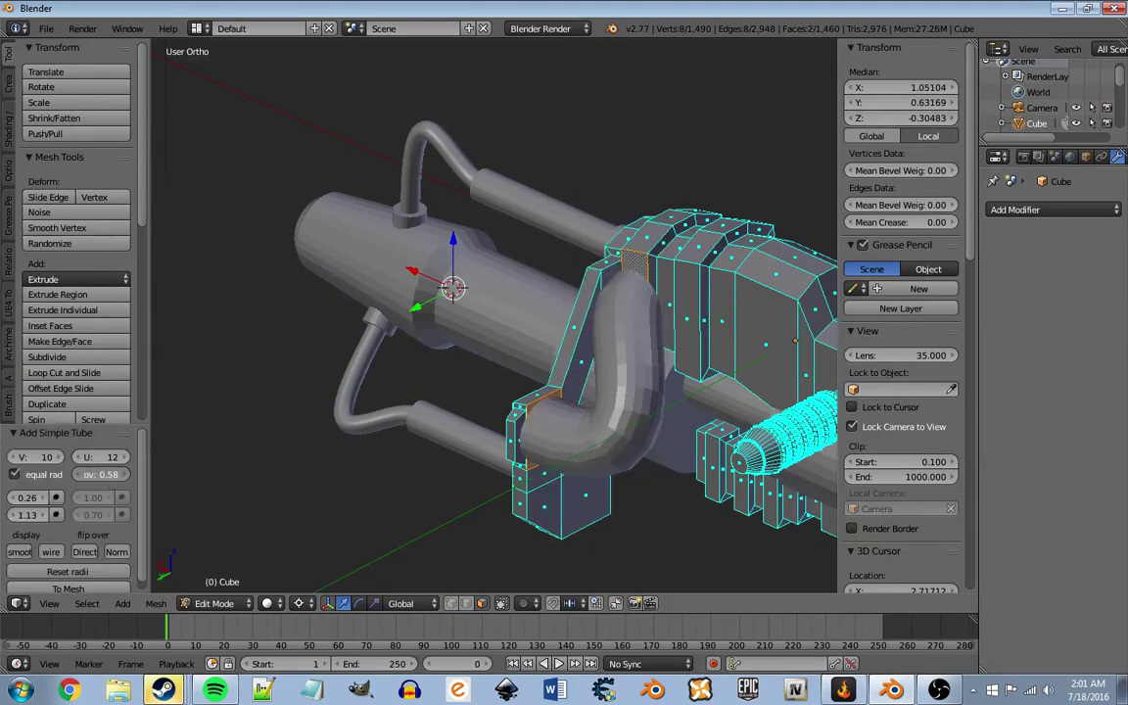
drag(108, 474, 68, 474)
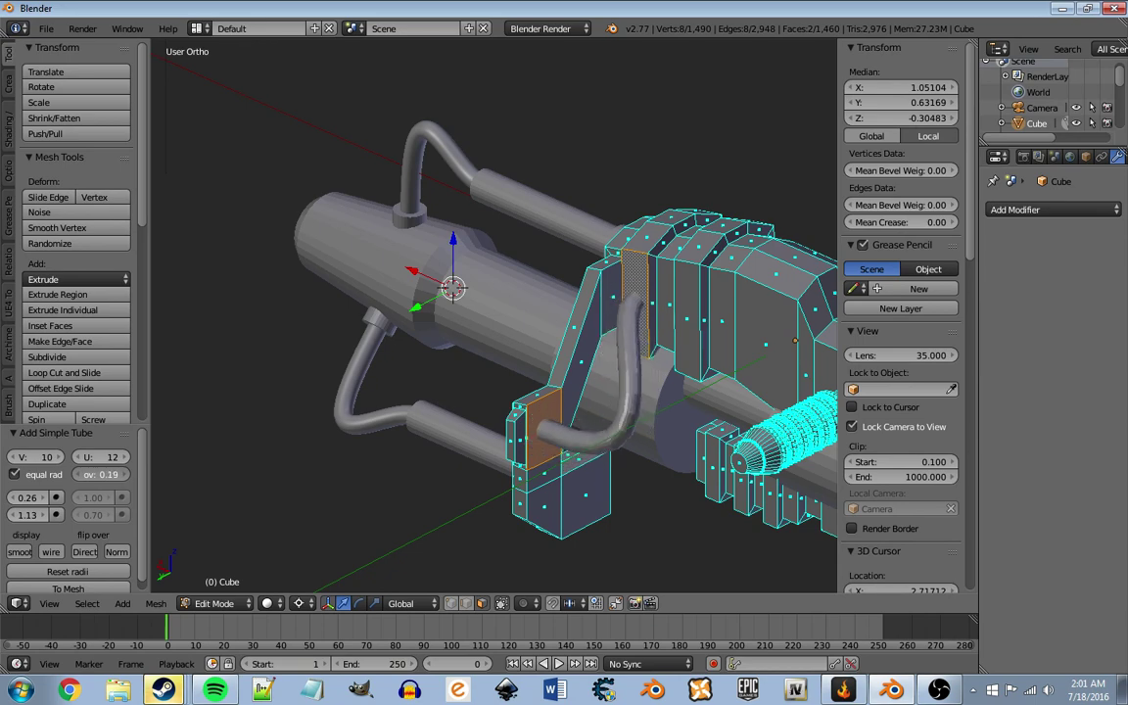
Step: Add a matching bent tube with Add Tubing on the other side of the gun
scroll(490, 414, down, 5)
mouse_move(597, 449)
middle_down()
mouse_move(507, 473)
mouse_move(568, 495)
mouse_move(600, 466)
mouse_move(574, 484)
mouse_move(501, 453)
middle_up()
scroll(506, 473, up, 6)
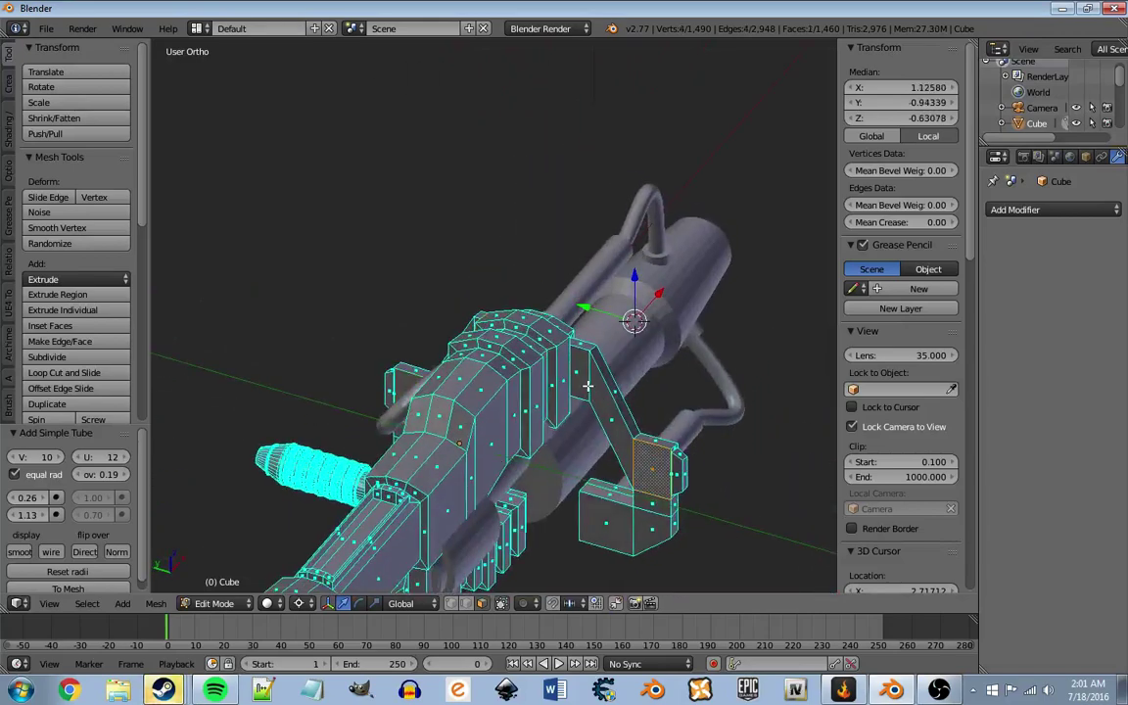
key(w)
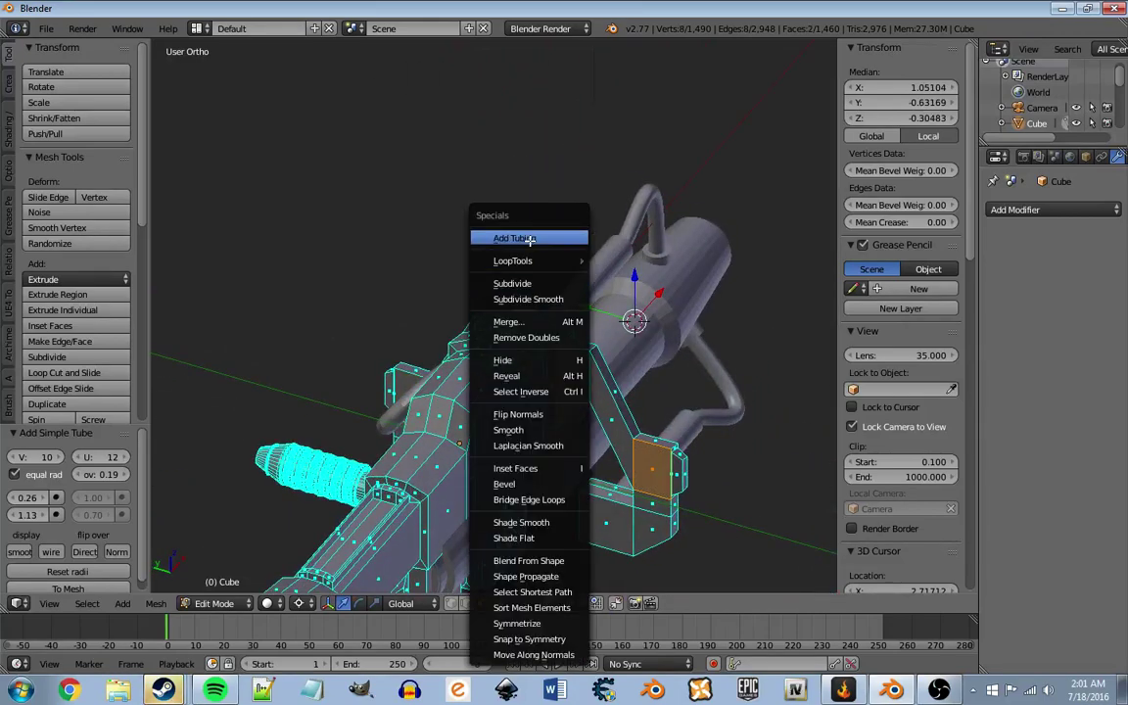
click(503, 236)
mouse_move(504, 236)
middle_down()
mouse_move(428, 361)
mouse_move(203, 359)
mouse_move(498, 373)
mouse_move(680, 454)
mouse_move(523, 489)
mouse_move(448, 396)
mouse_move(458, 370)
mouse_move(532, 400)
mouse_move(402, 352)
mouse_move(456, 384)
mouse_move(465, 360)
mouse_move(481, 409)
mouse_move(549, 391)
mouse_move(625, 466)
mouse_move(521, 438)
mouse_move(514, 447)
mouse_move(569, 391)
mouse_move(604, 405)
middle_up()
Step: Return to object mode and smooth-shade the new bent tube Obj_TT_tube.003
key(Tab)
key(a)
right_click(515, 448)
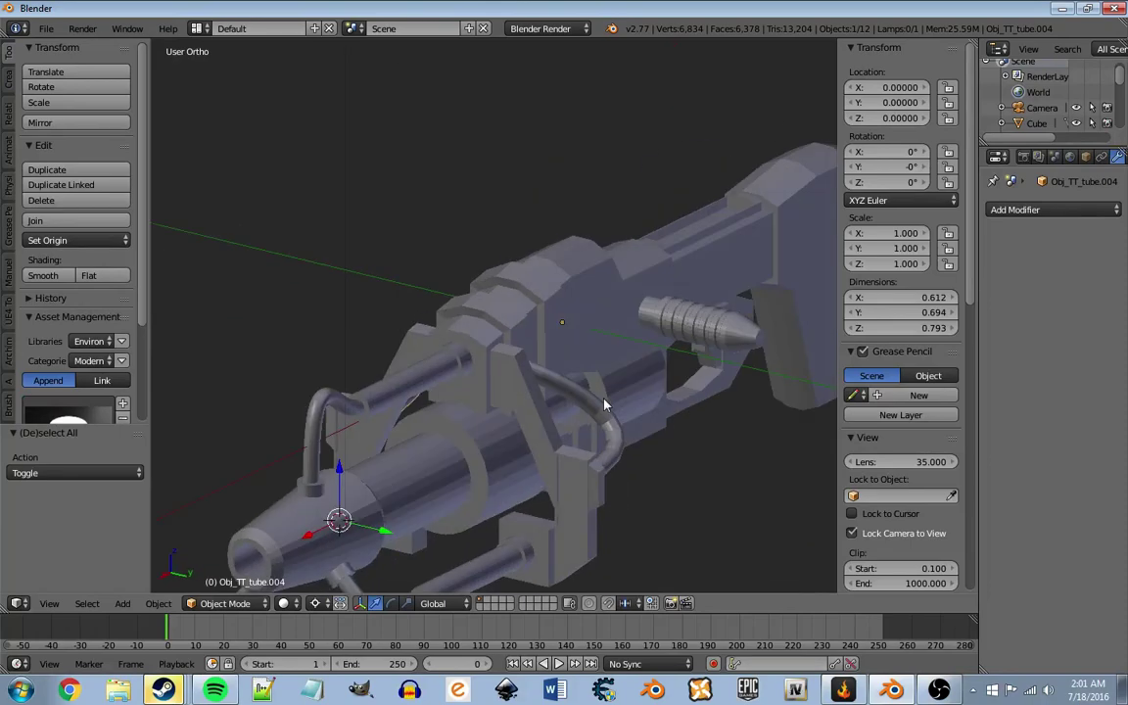
click(43, 275)
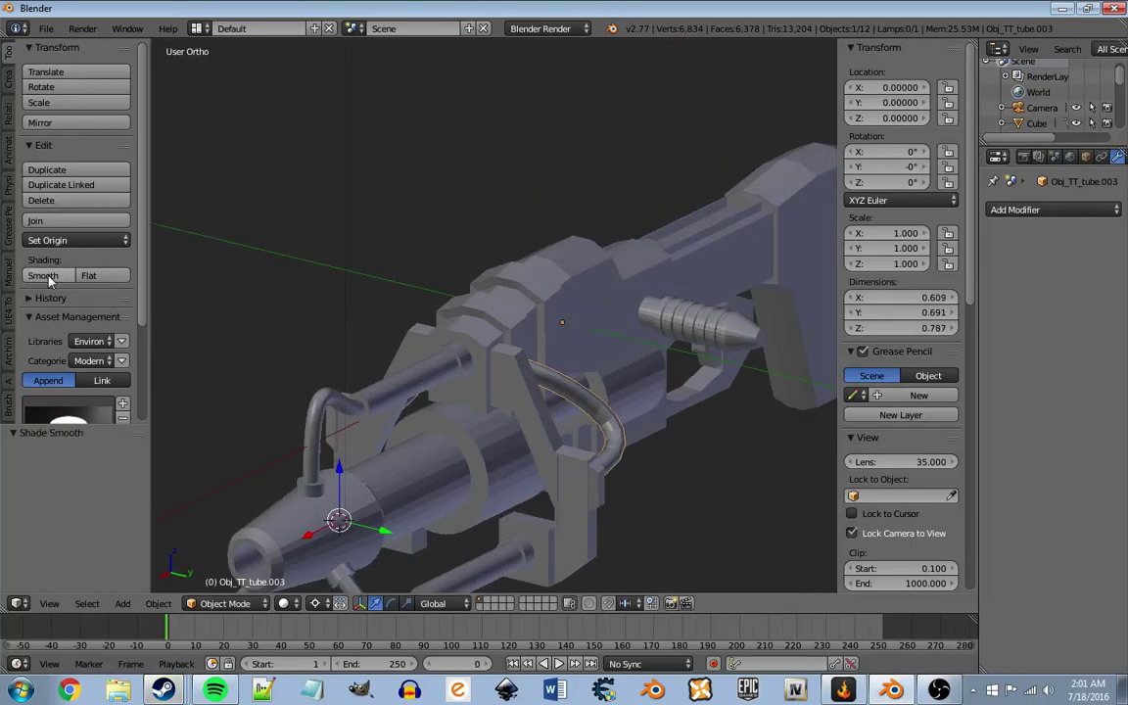
Step: Select the face at the rear of the gun body in edit mode
key(a)
scroll(431, 361, down, 3)
mouse_move(290, 378)
middle_down()
mouse_move(431, 362)
mouse_move(502, 381)
mouse_move(461, 352)
mouse_move(547, 327)
mouse_move(497, 347)
middle_up()
scroll(503, 381, up, 2)
scroll(460, 353, down, 3)
scroll(470, 323, up, 2)
scroll(546, 327, up, 2)
right_click(355, 333)
key(Tab)
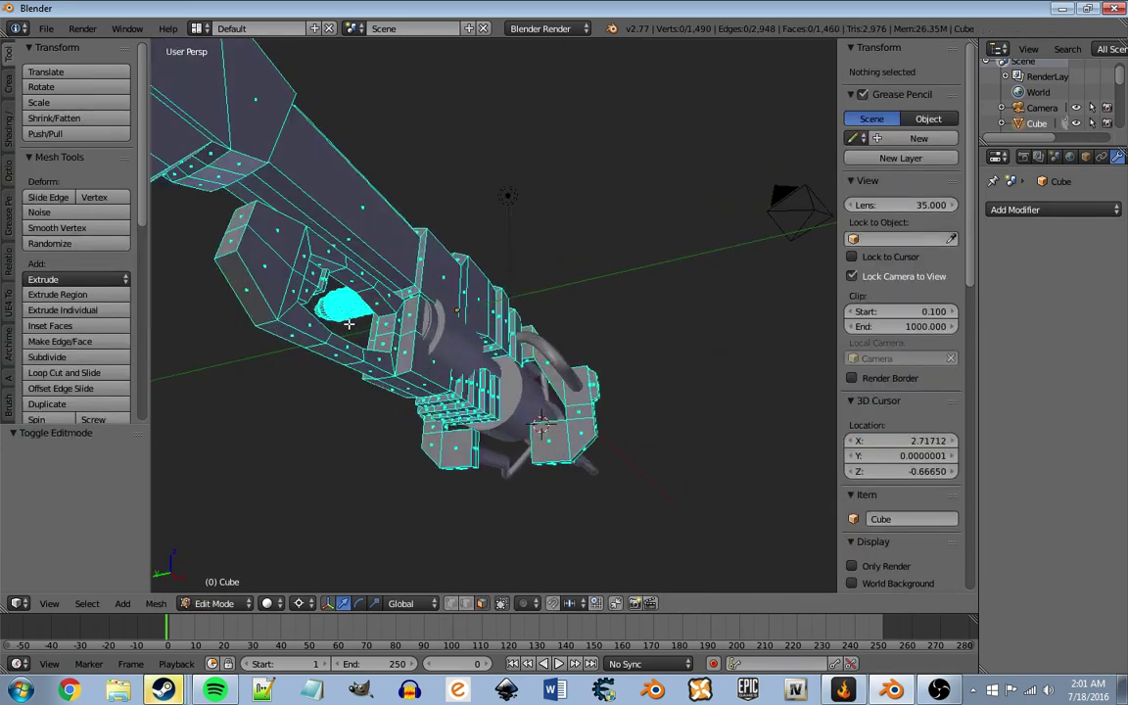
Step: Extrude the rear face and shrink it to 0.884 around the median point
key(e)
key(s)
click(476, 370)
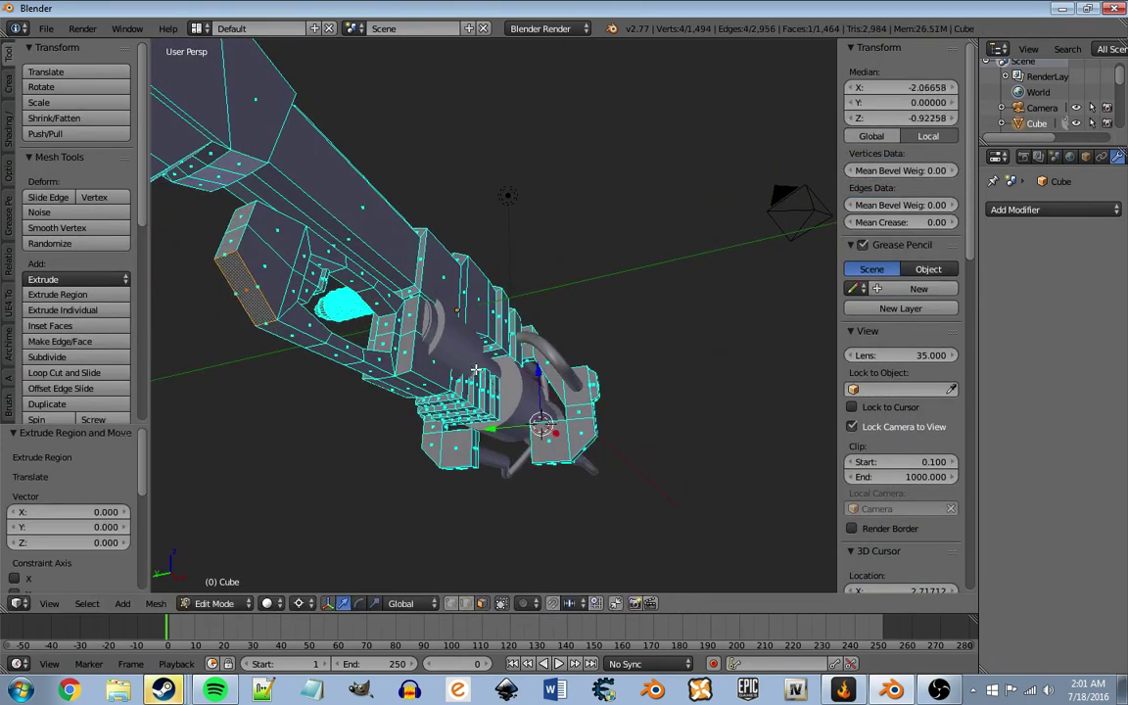
click(299, 604)
click(323, 531)
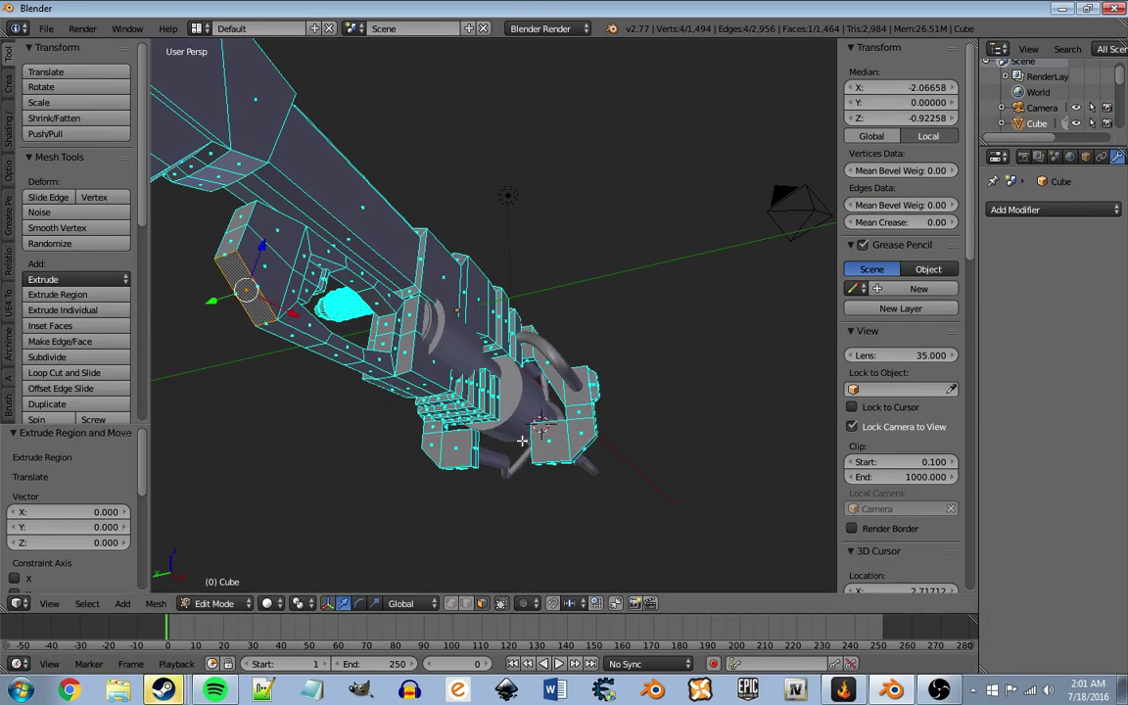
click(549, 380)
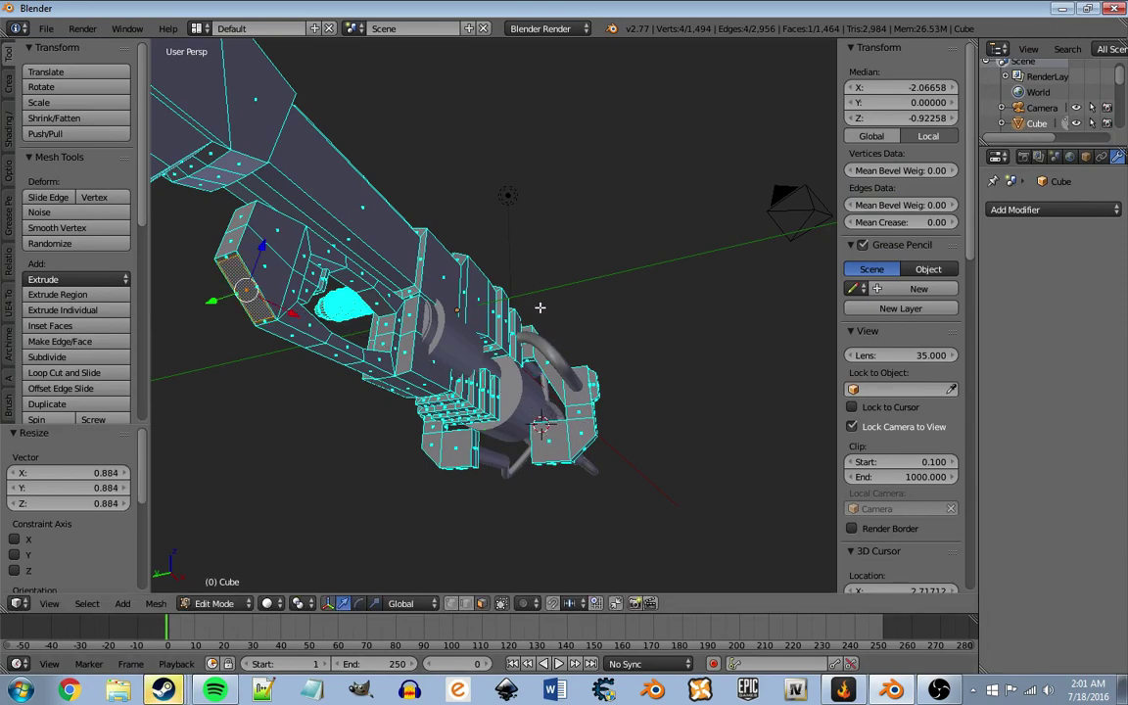
Step: Snap the 3D cursor to the selected rear face
mouse_move(540, 308)
middle_down()
mouse_move(428, 282)
mouse_move(328, 323)
mouse_move(456, 322)
mouse_move(480, 342)
middle_up()
scroll(327, 323, up, 3)
scroll(460, 336, up, 2)
key(shift+s)
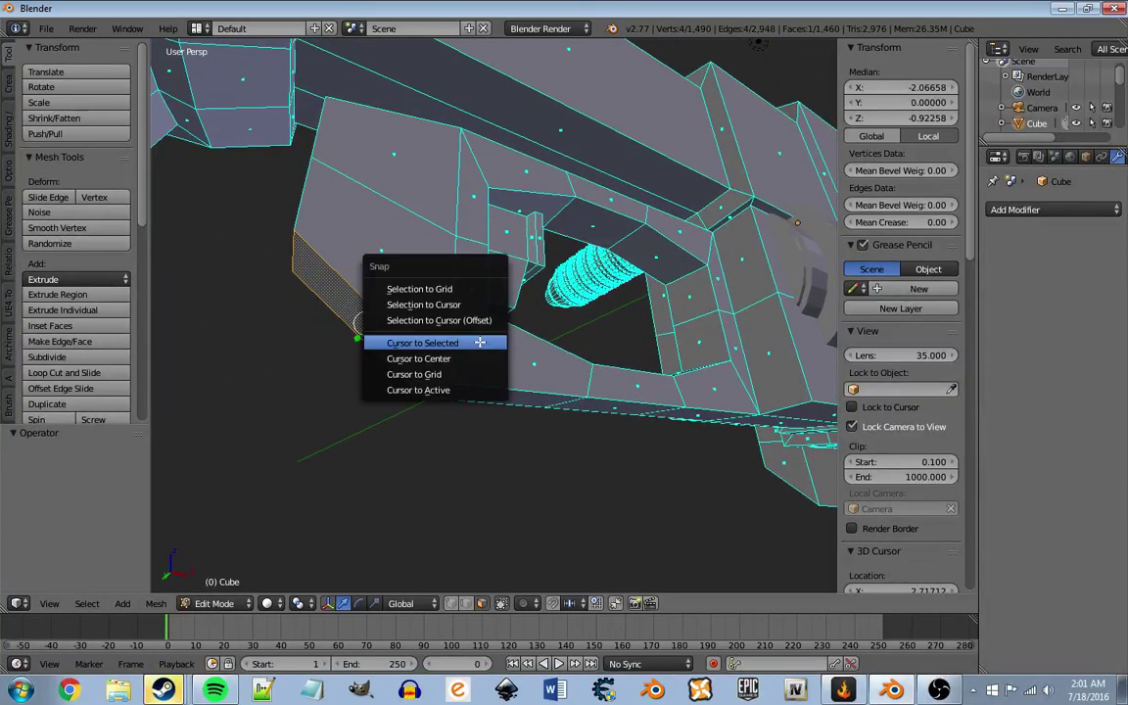
click(455, 335)
Step: Add a cylinder at the 3D cursor and zoom in on it
key(Tab)
key(shift+a)
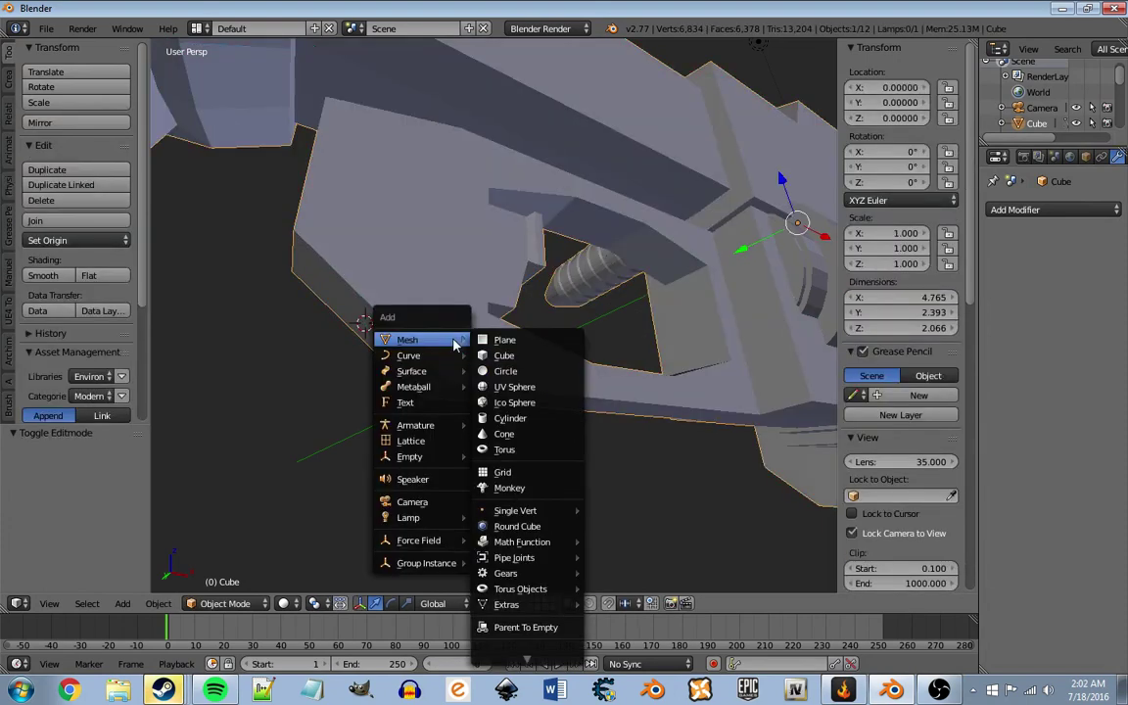
click(529, 420)
key(Home)
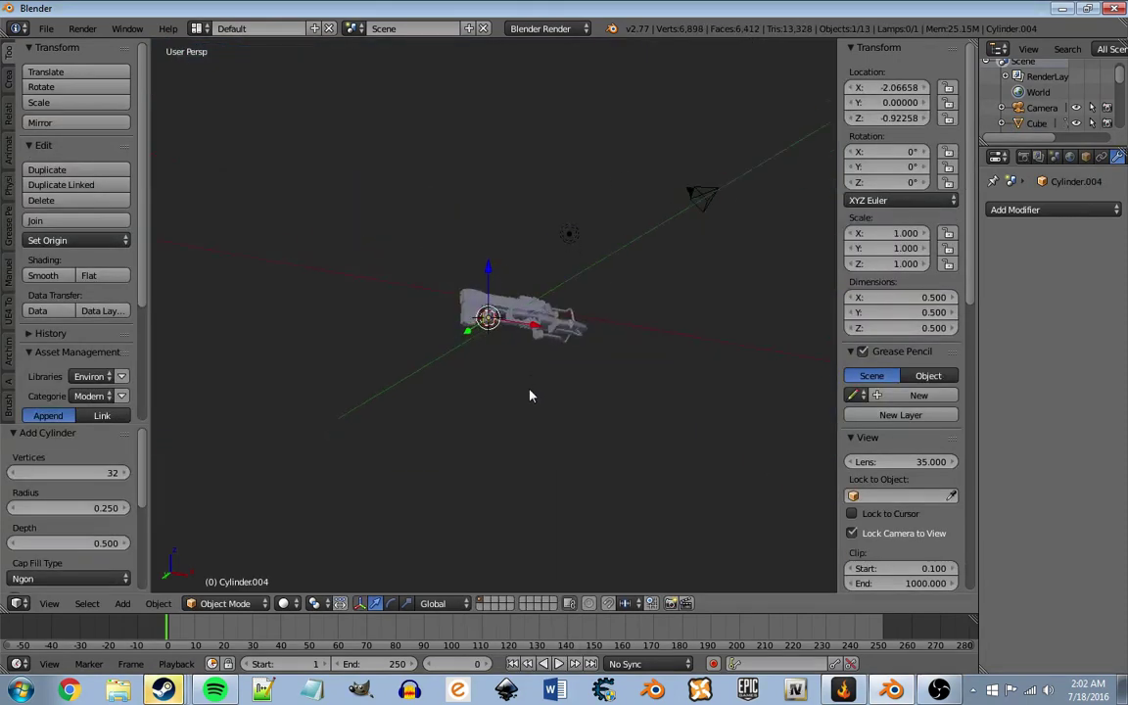
key(KP_Decimal)
mouse_move(486, 391)
middle_down()
mouse_move(456, 384)
mouse_move(508, 455)
mouse_move(498, 378)
mouse_move(355, 306)
mouse_move(479, 370)
mouse_move(479, 382)
middle_up()
Step: Delete the cylinder and add a cube at the 3D cursor instead
key(x)
click(479, 379)
key(shift+s)
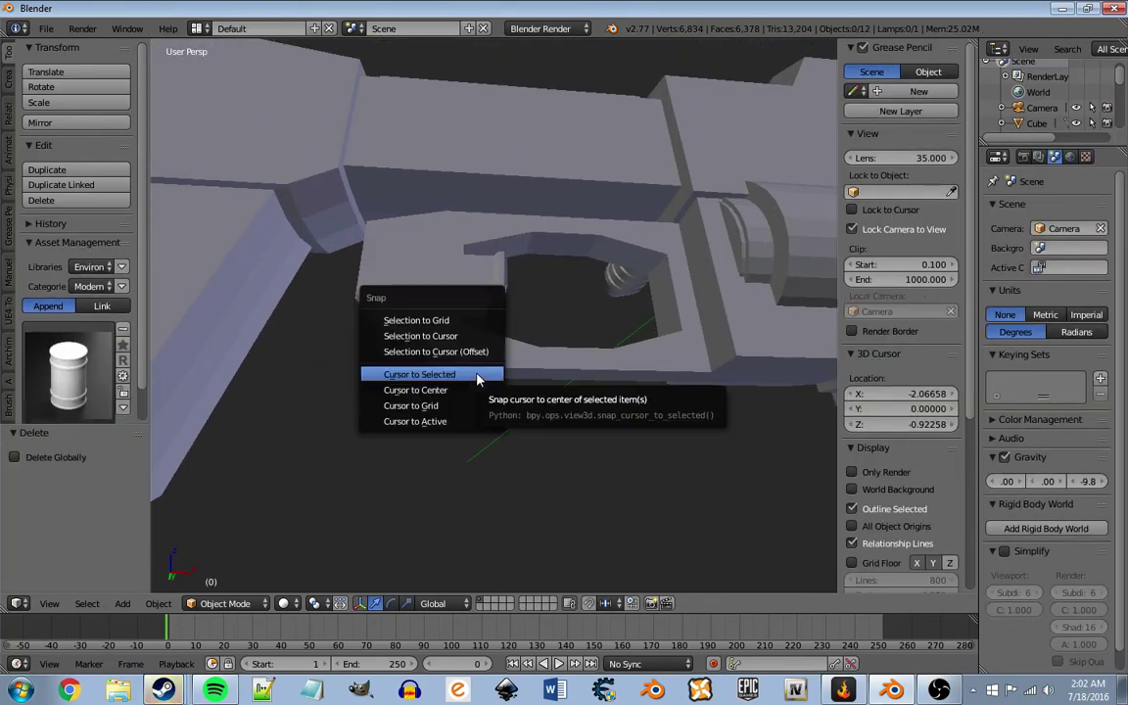
key(shift+a)
scroll(419, 72, up, 2)
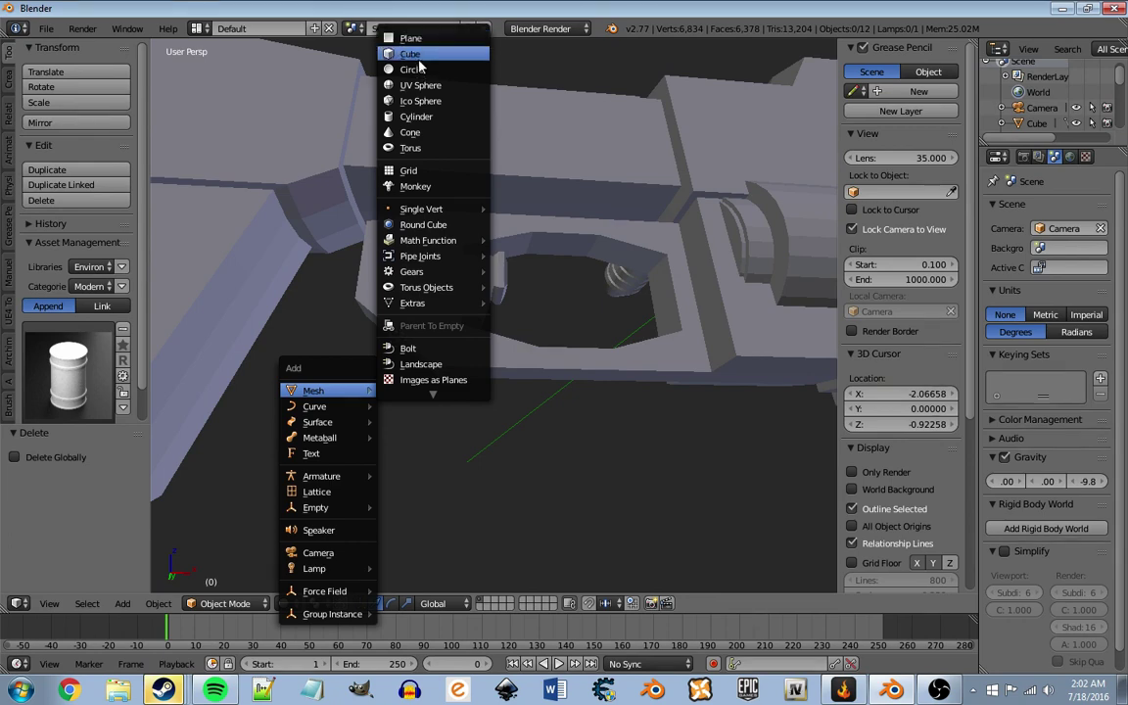
click(416, 56)
Step: Scale the new Cube.001 down to 0.679 and select its bottom face
key(a)
key(a)
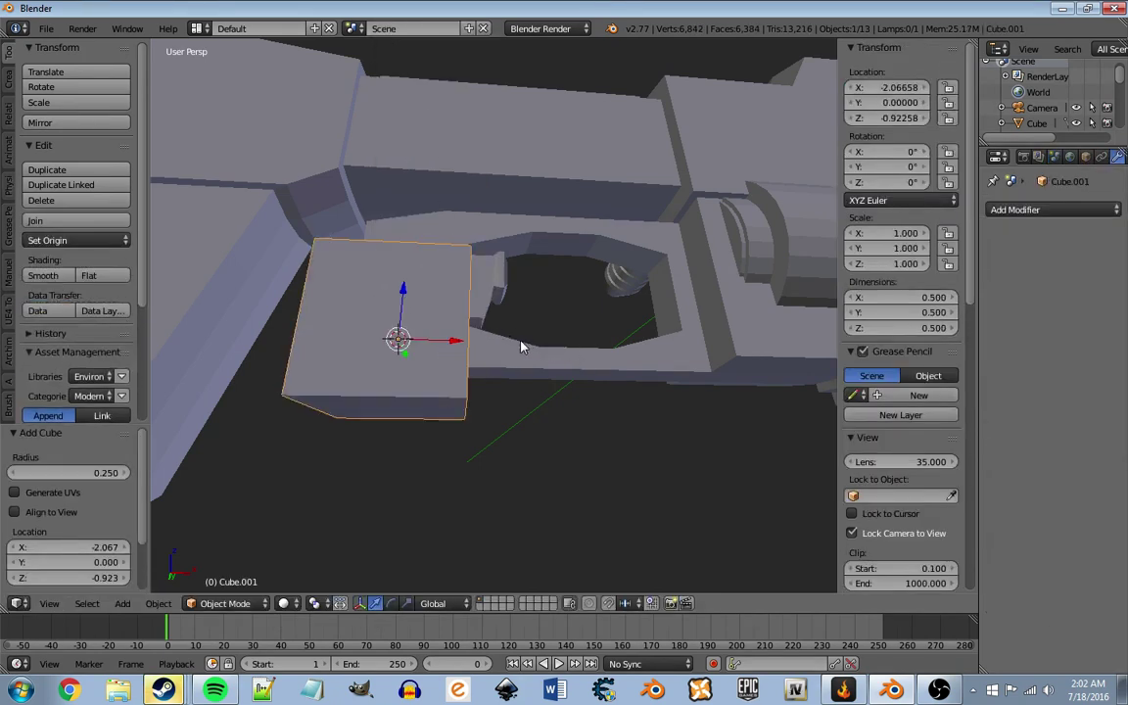
key(Tab)
key(a)
key(a)
key(s)
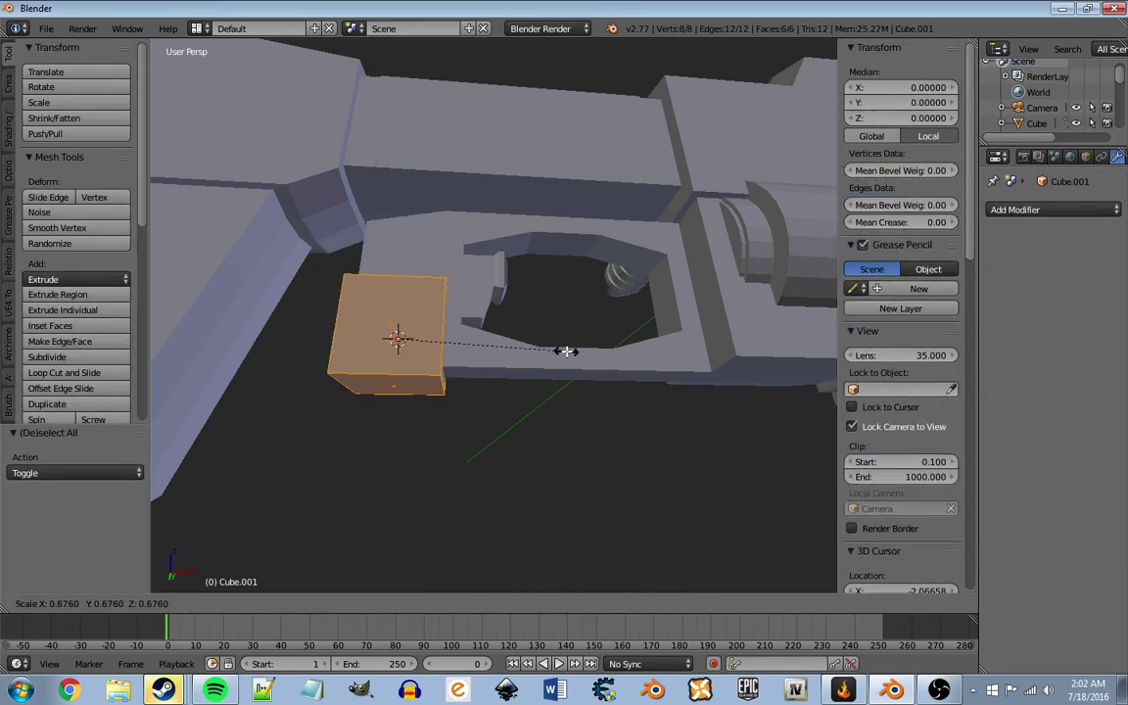
click(566, 351)
right_click(409, 380)
Step: Switch to a front orthographic view centred on the cube, leaving the new extrusion unmoved
key(KP_1)
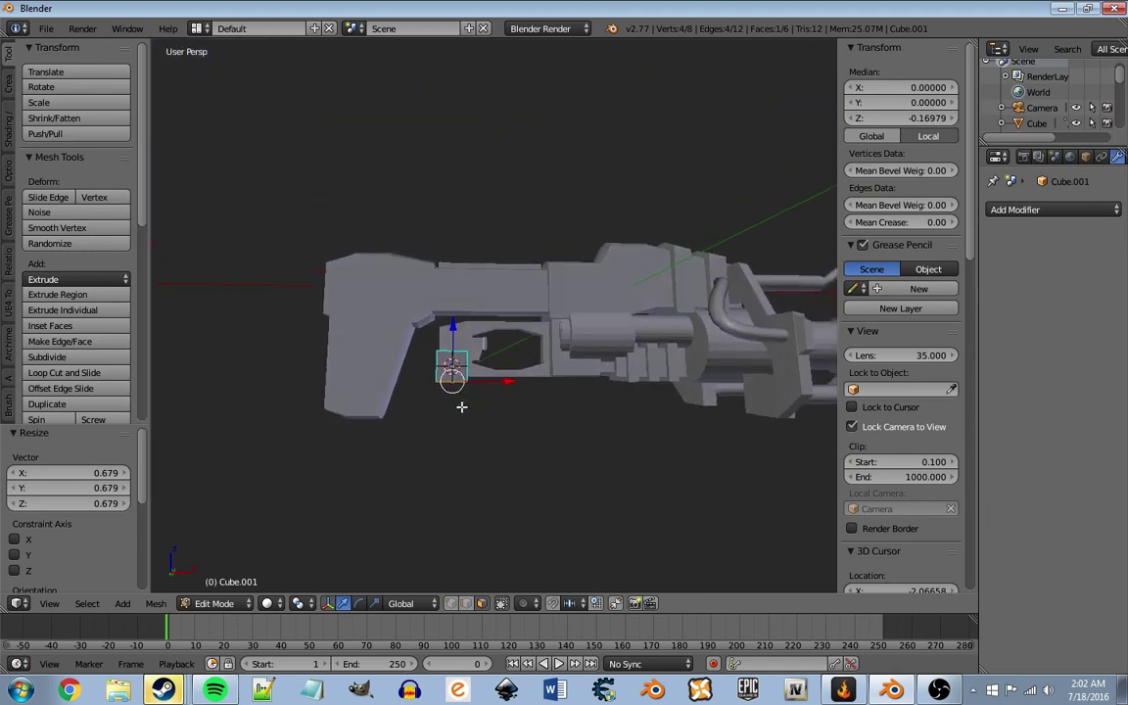
scroll(460, 406, up, 3)
scroll(451, 370, up, 2)
scroll(451, 369, up, 2)
scroll(460, 357, down, 1)
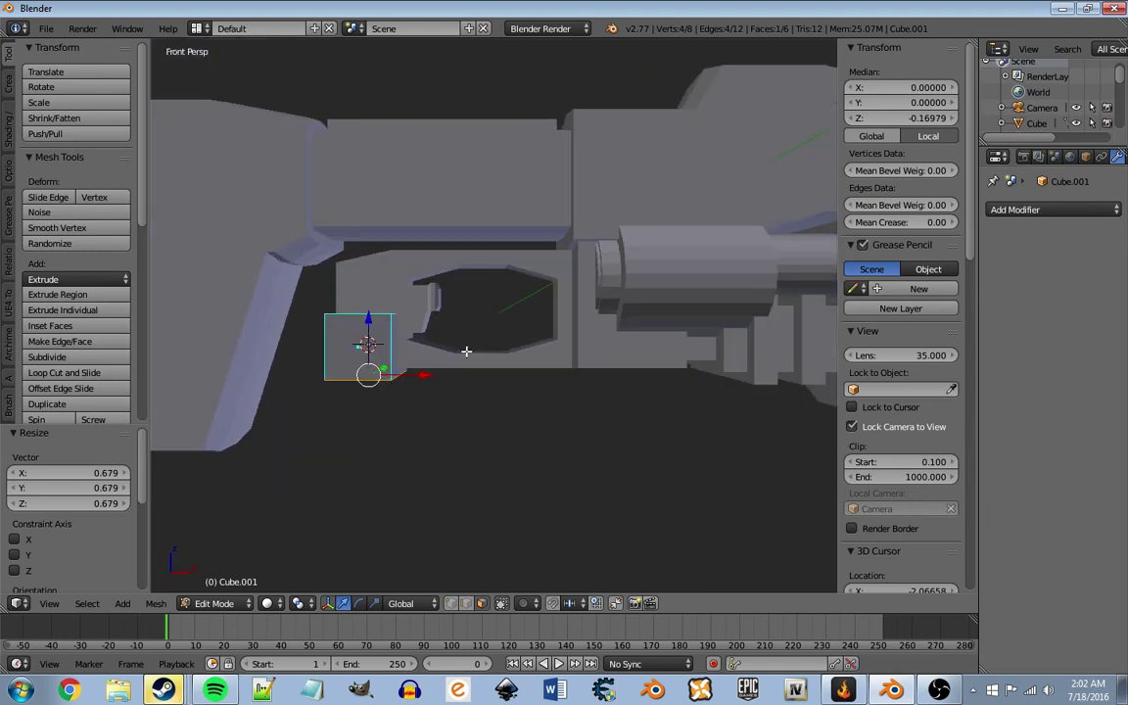
scroll(412, 353, up, 5)
scroll(471, 358, down, 1)
scroll(465, 337, down, 4)
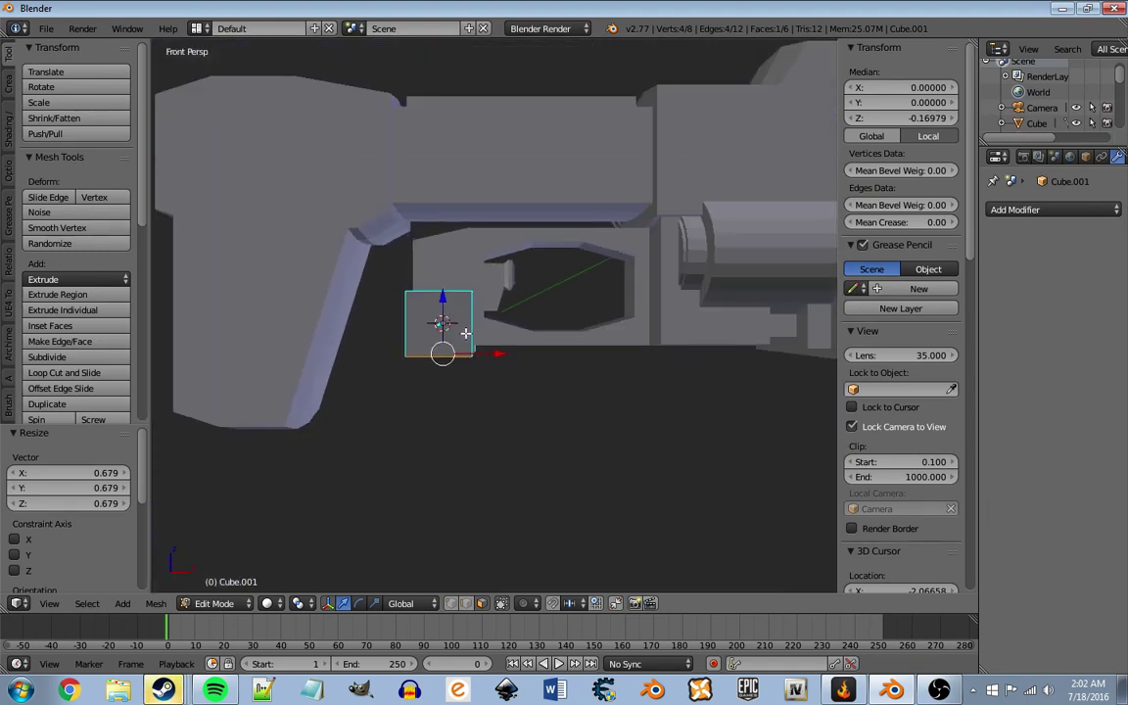
key(KP_5)
scroll(450, 338, up, 3)
shift+middle_drag(460, 372, 500, 453)
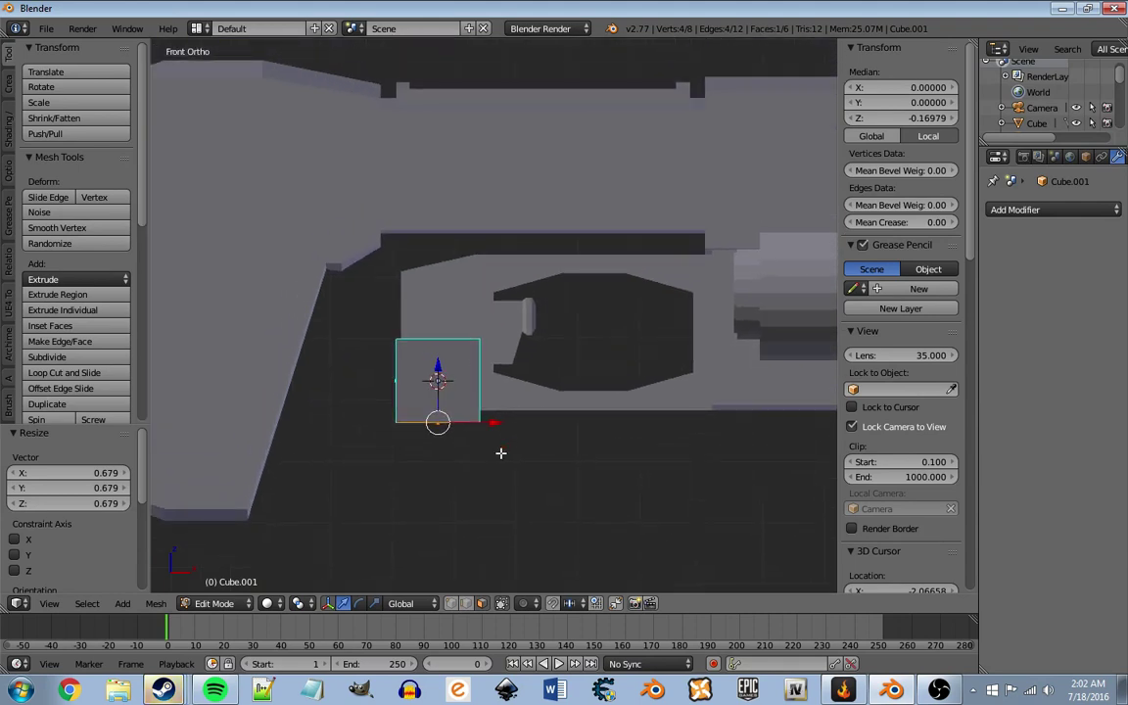
right_click(640, 390)
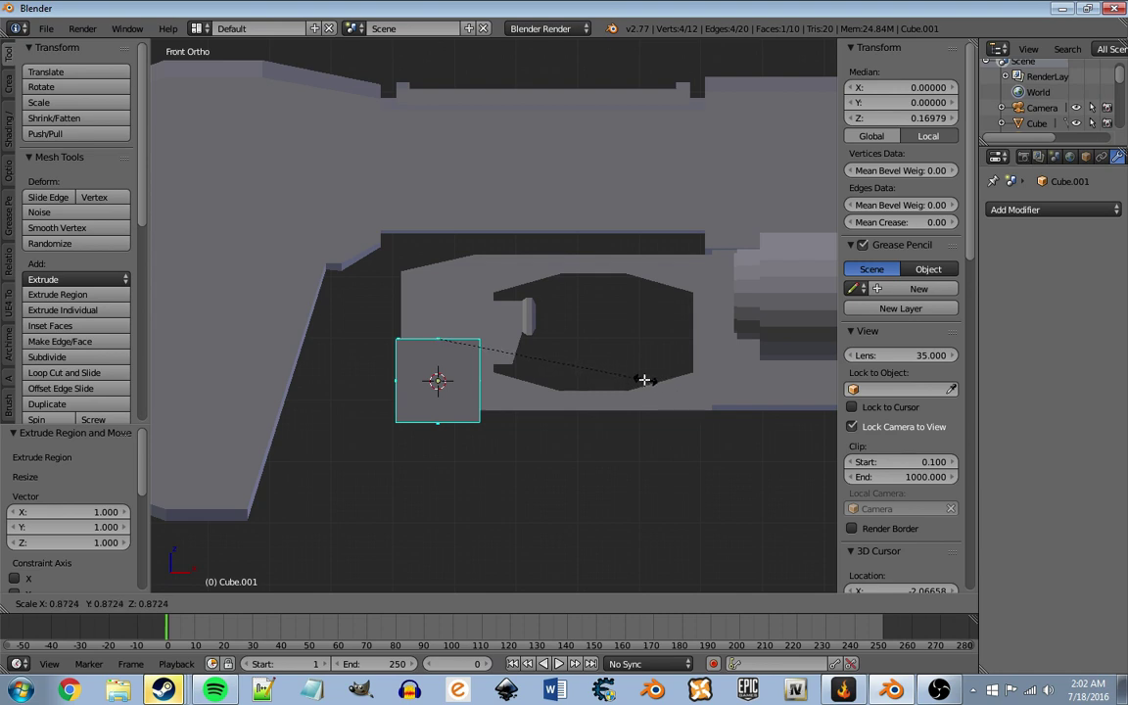
Step: Extrude the grip block's face again and shift the whole grip mesh sideways
click(638, 369)
key(e)
click(606, 269)
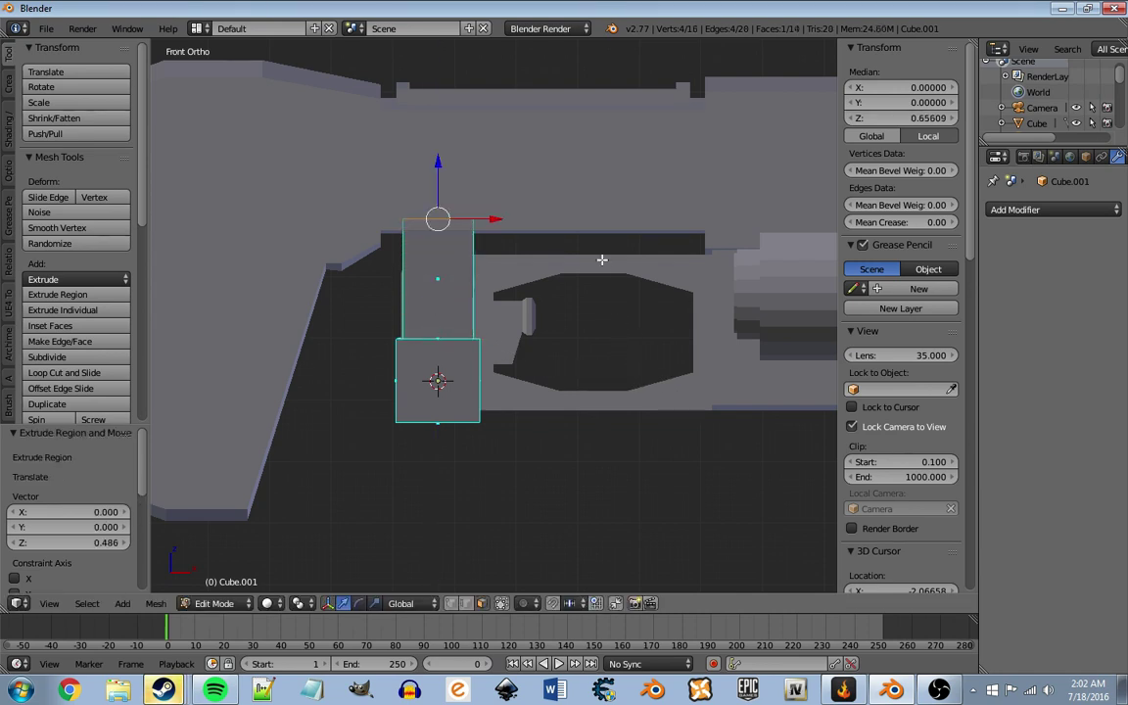
key(a)
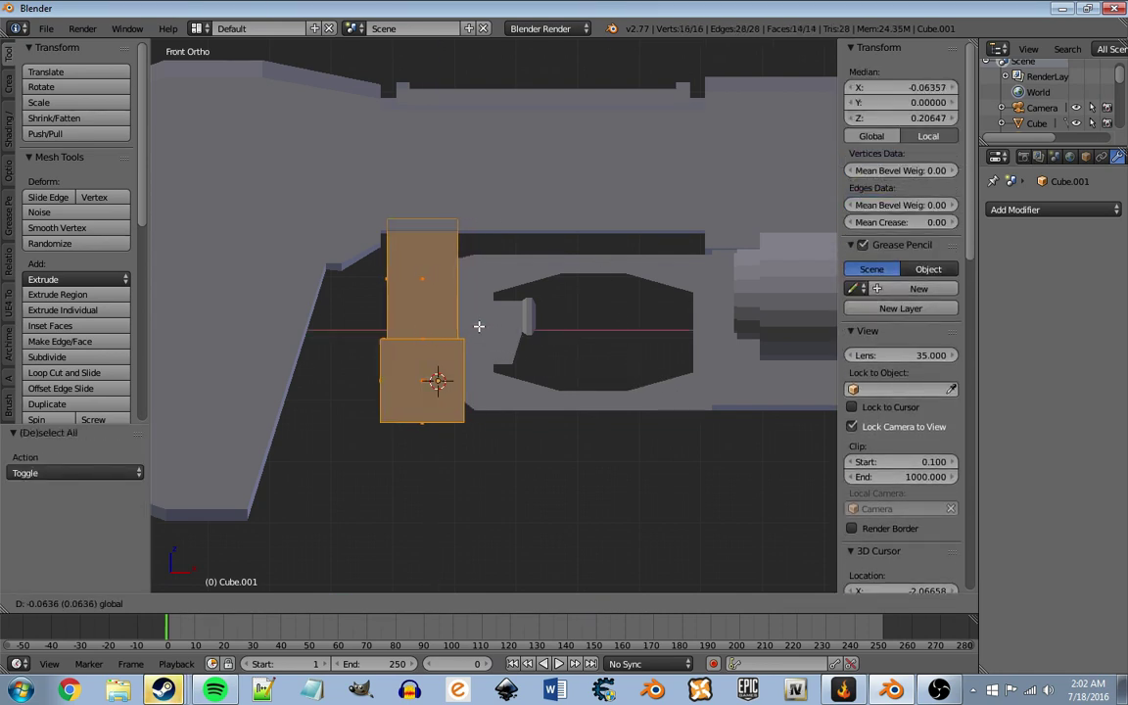
click(479, 326)
key(Tab)
key(Tab)
Step: Scale the grip's bottom edge, extrude it downward and shift the new edge sideways
right_click(434, 405)
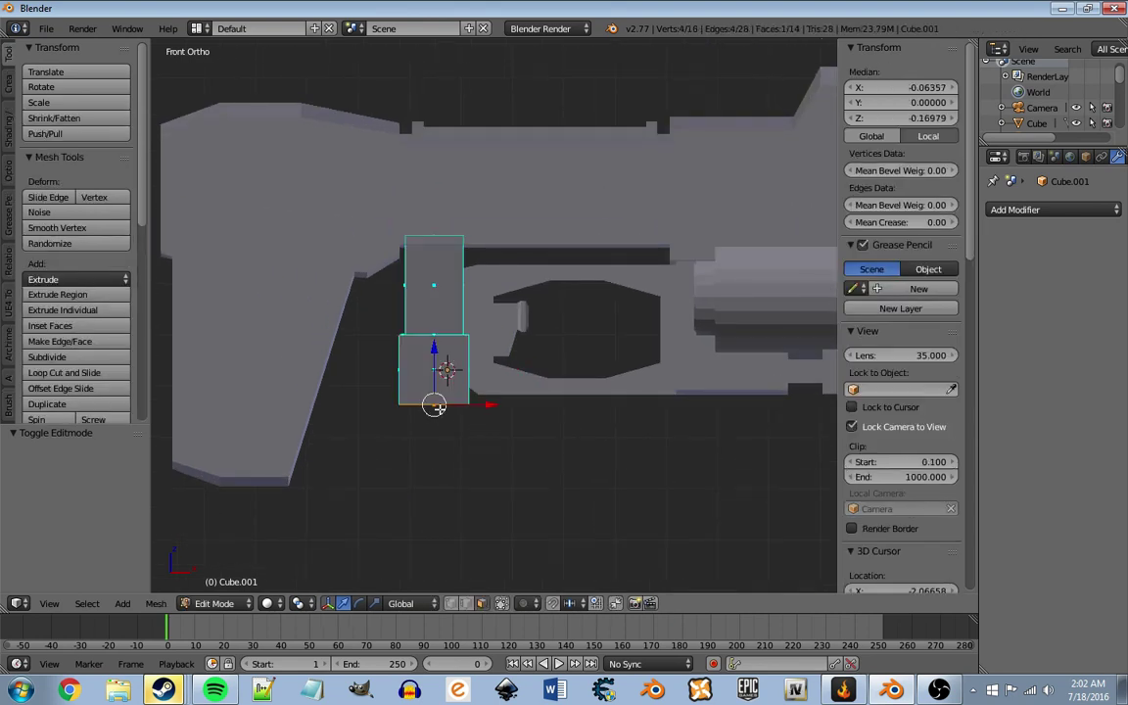
click(601, 380)
key(e)
click(591, 489)
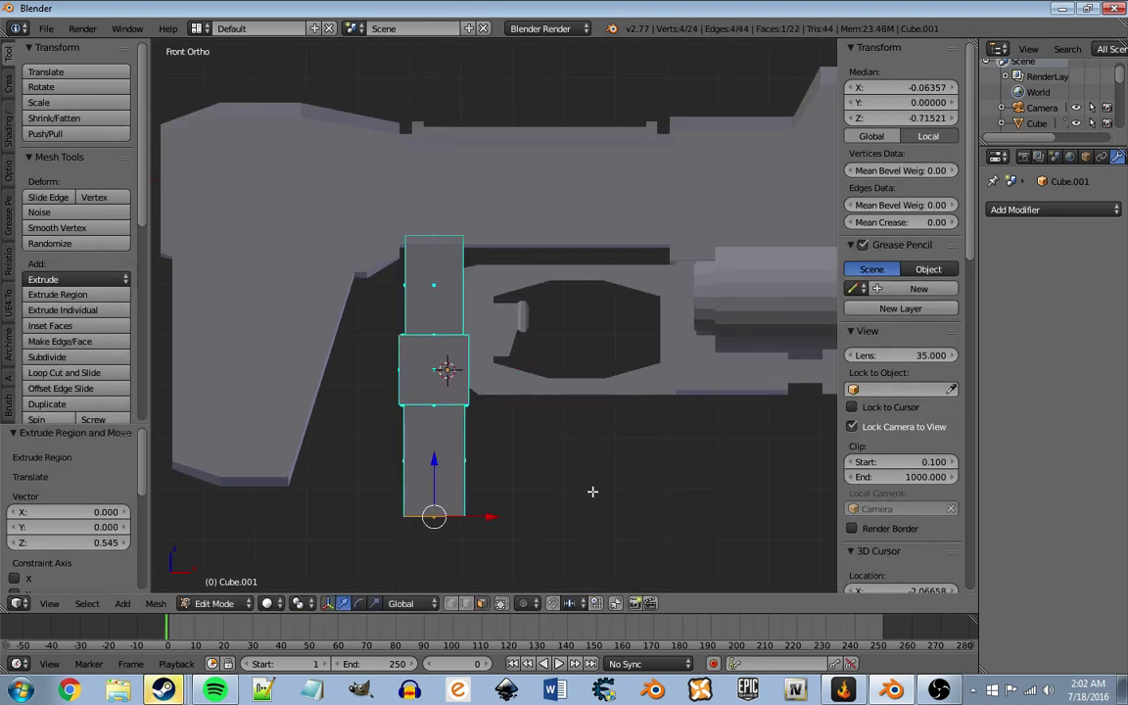
scroll(558, 447, down, 2)
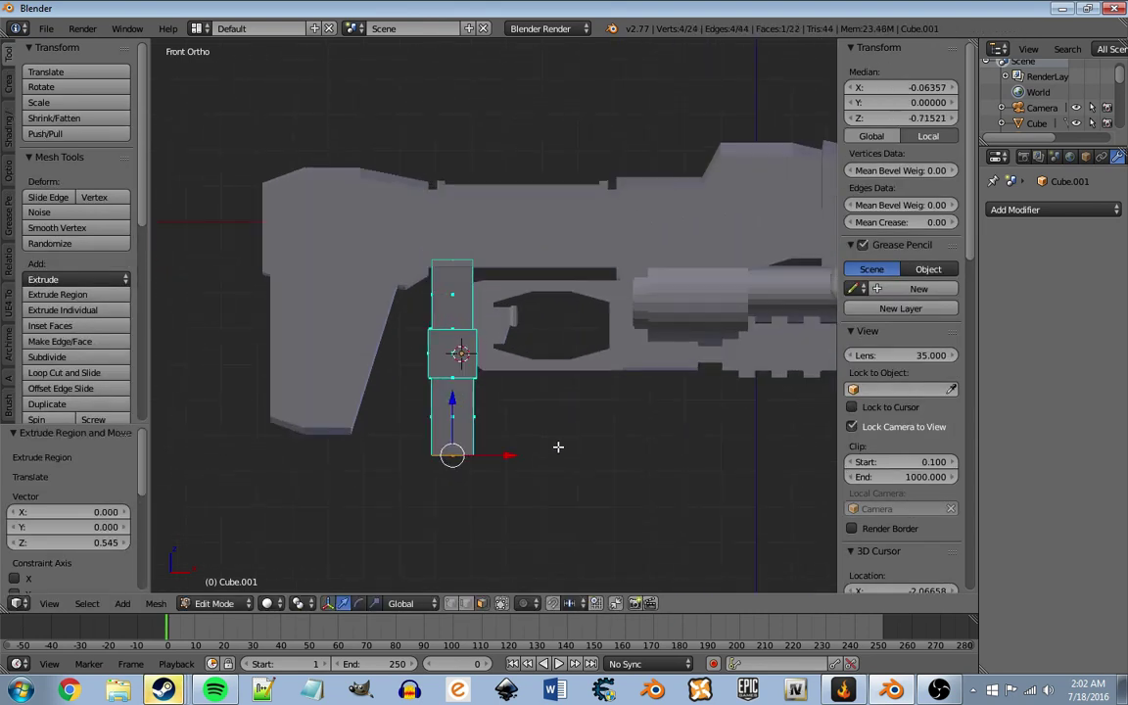
click(487, 454)
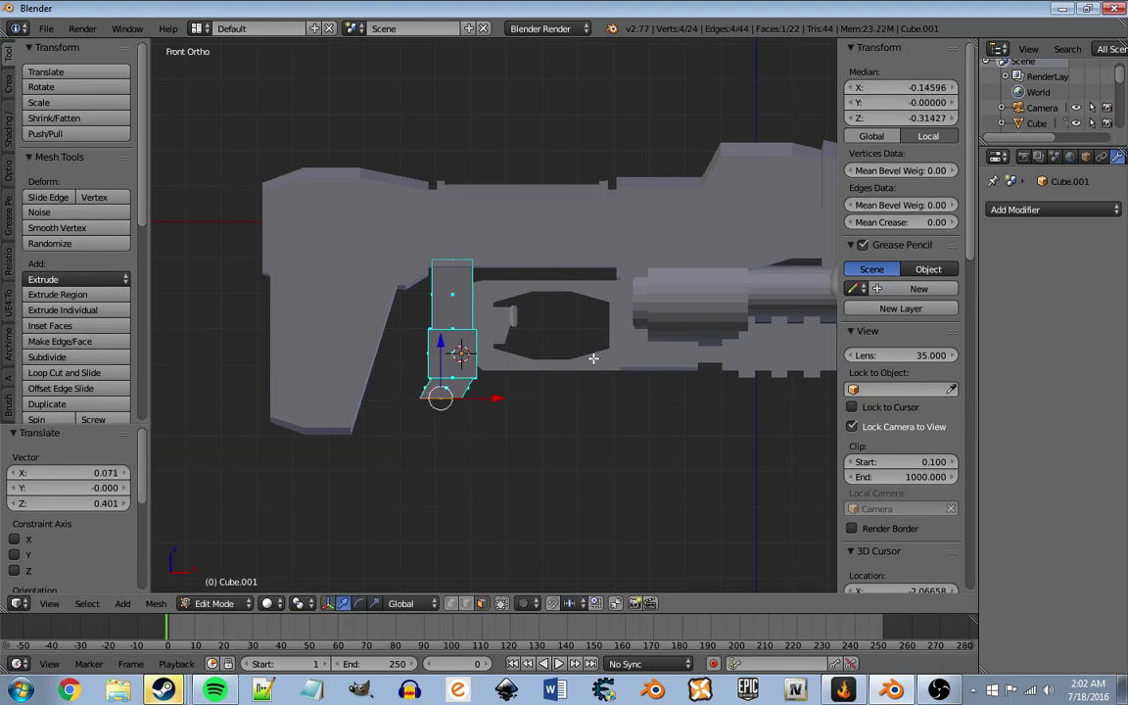
Step: Extrude two more grip segments downward, lowering and tilting the bottom edge to curve the grip
key(e)
click(566, 422)
click(438, 446)
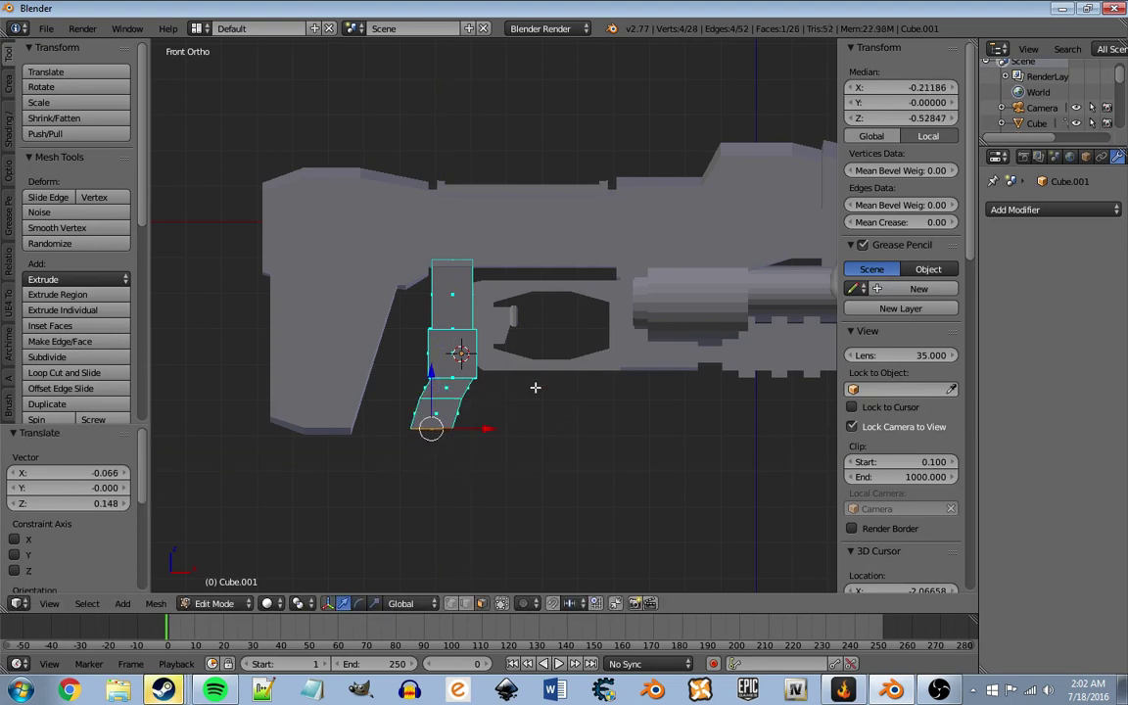
key(e)
click(432, 517)
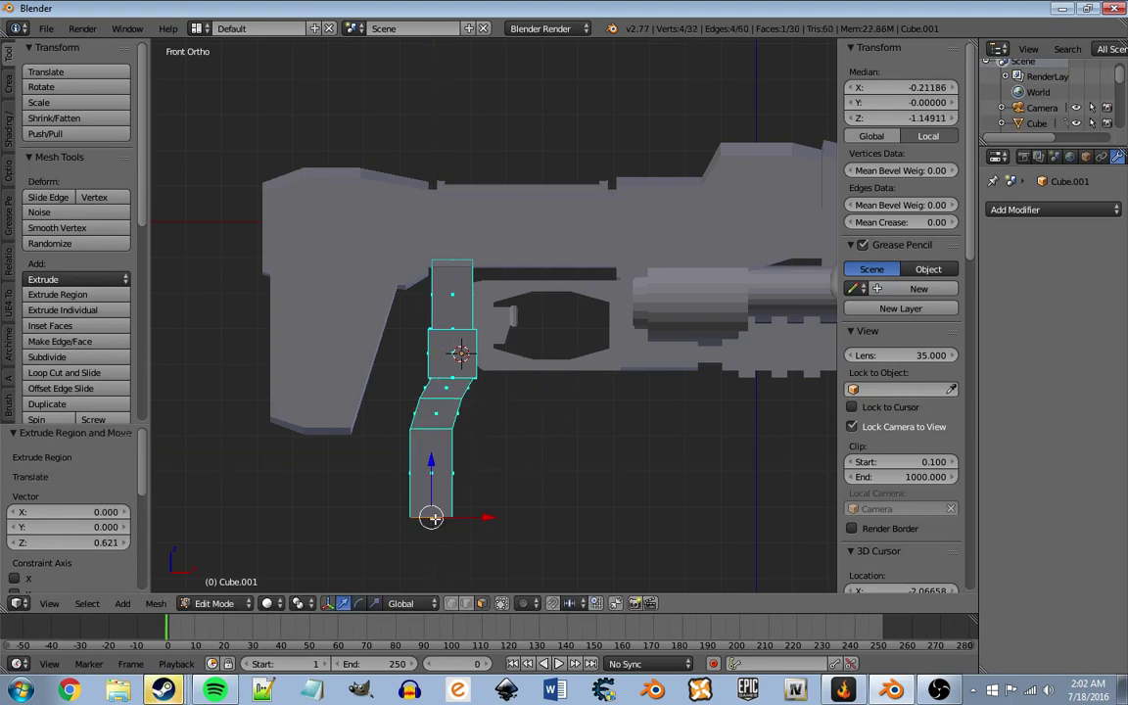
click(434, 499)
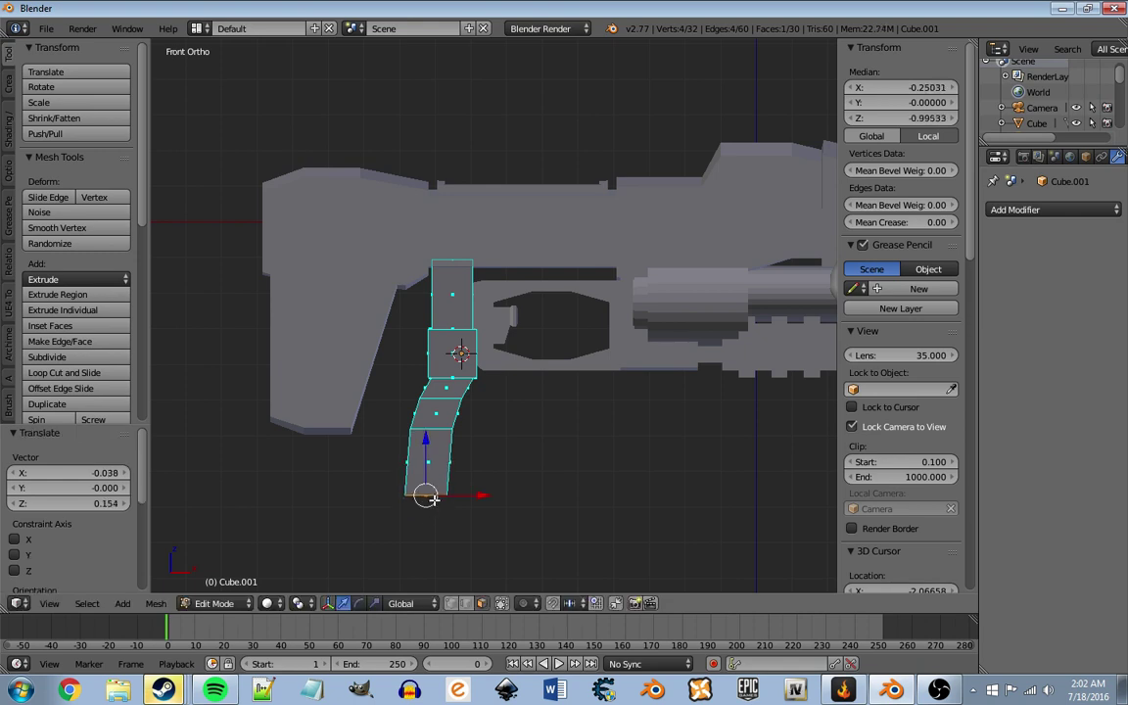
click(548, 487)
Step: Enlarge the bottom edge slightly, then extrude two short end segments that taper the grip's tip
key(s)
click(569, 479)
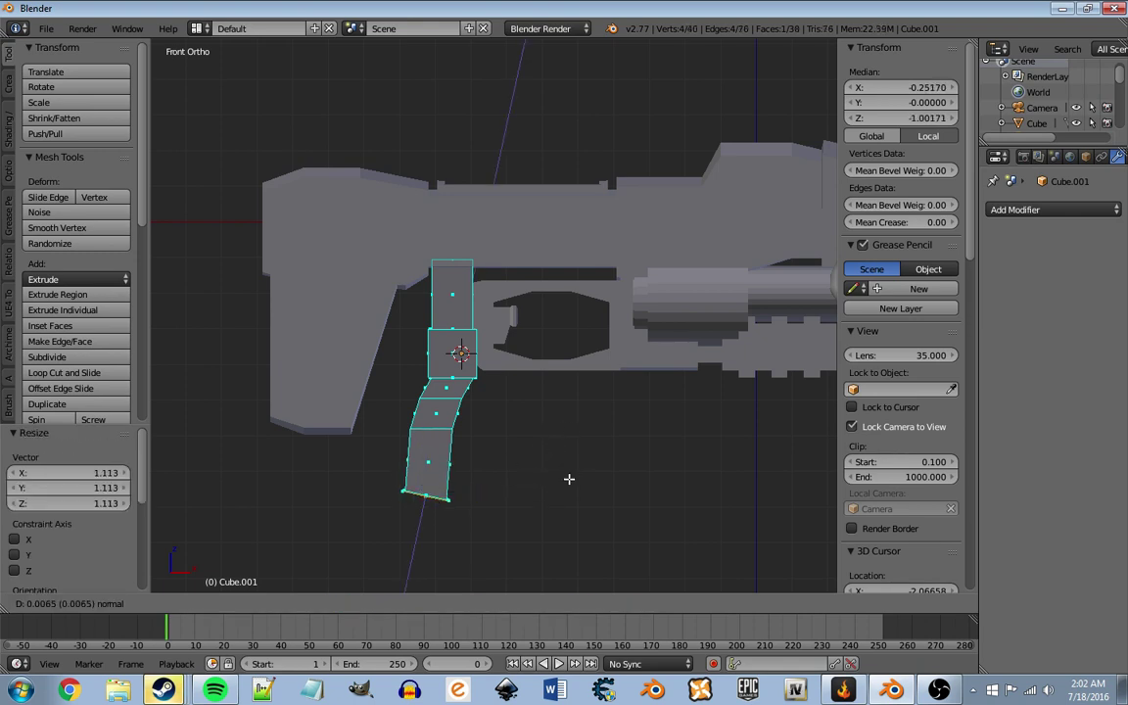
key(e)
click(546, 487)
key(s)
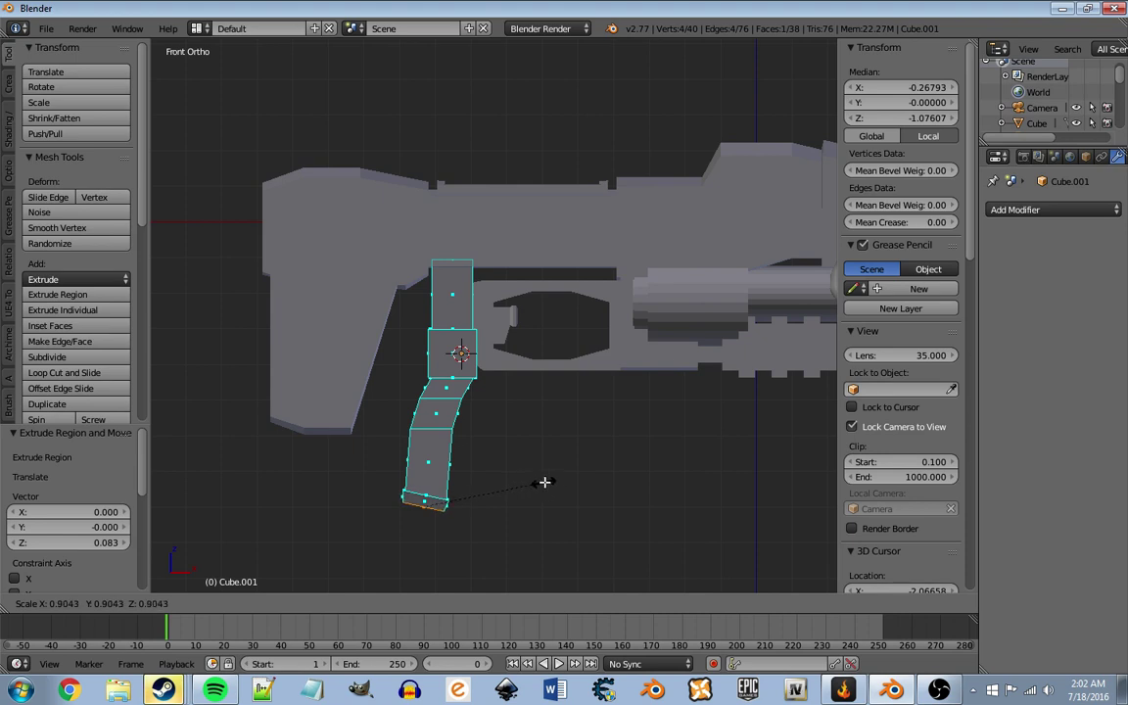
click(548, 481)
key(e)
click(536, 488)
key(s)
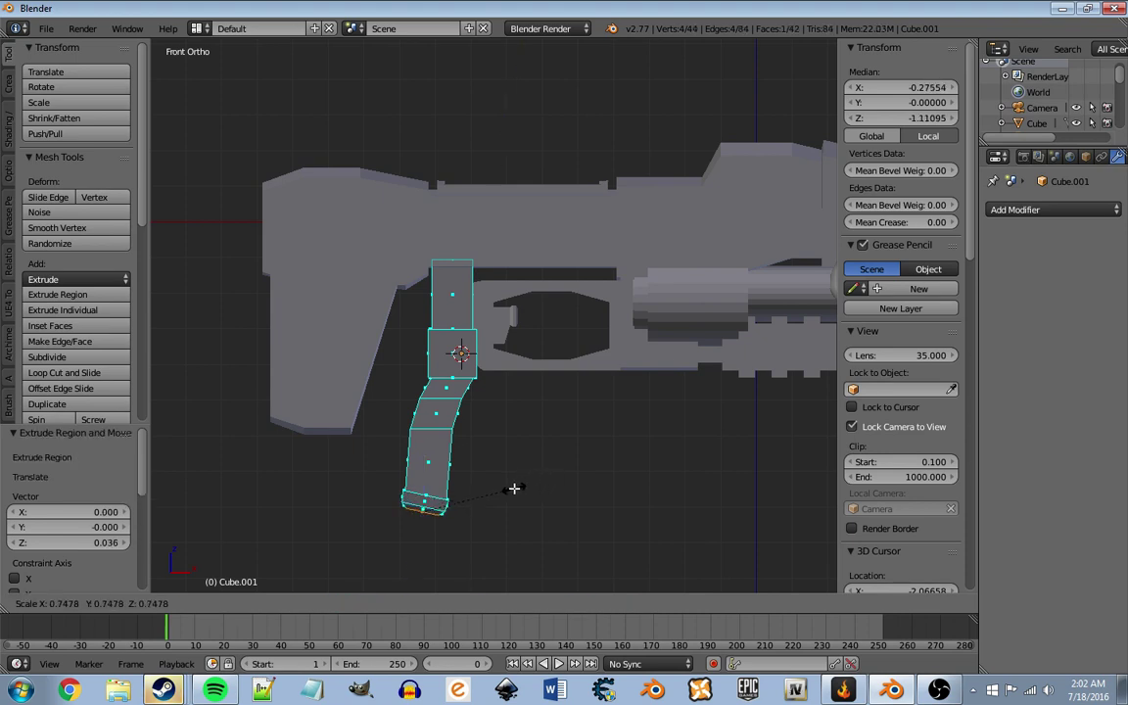
click(514, 488)
Step: Inspect the curved grip from an angled view and return to Object Mode
key(Tab)
key(Tab)
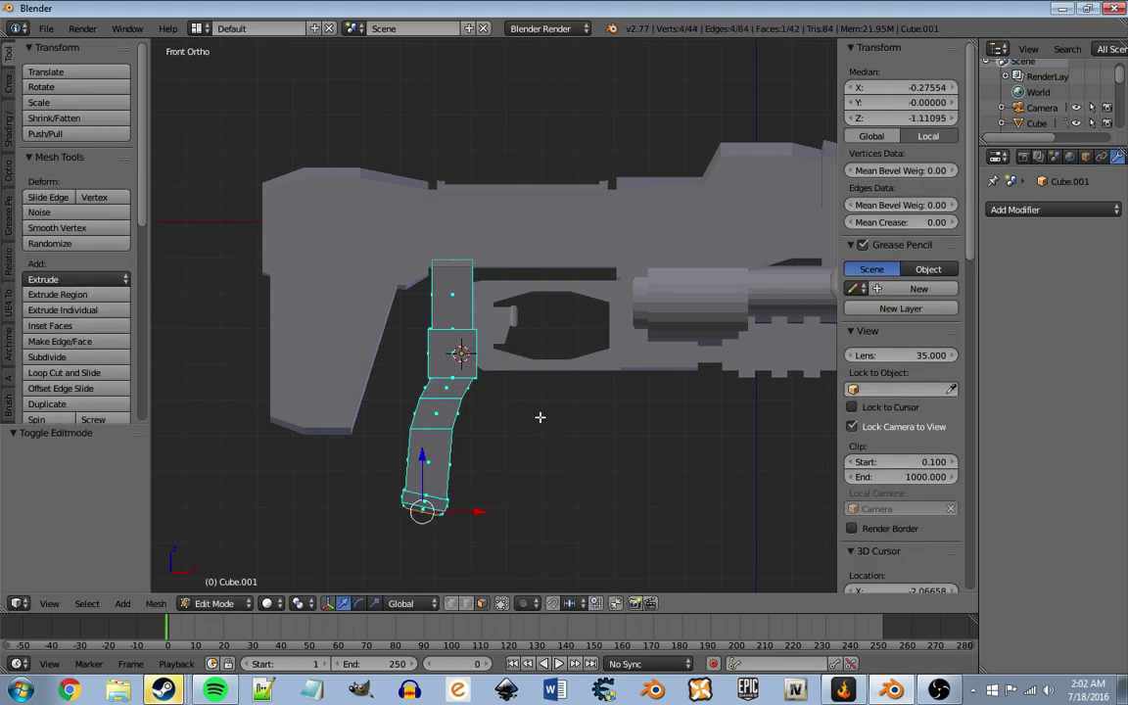
scroll(531, 410, up, 1)
scroll(531, 411, down, 2)
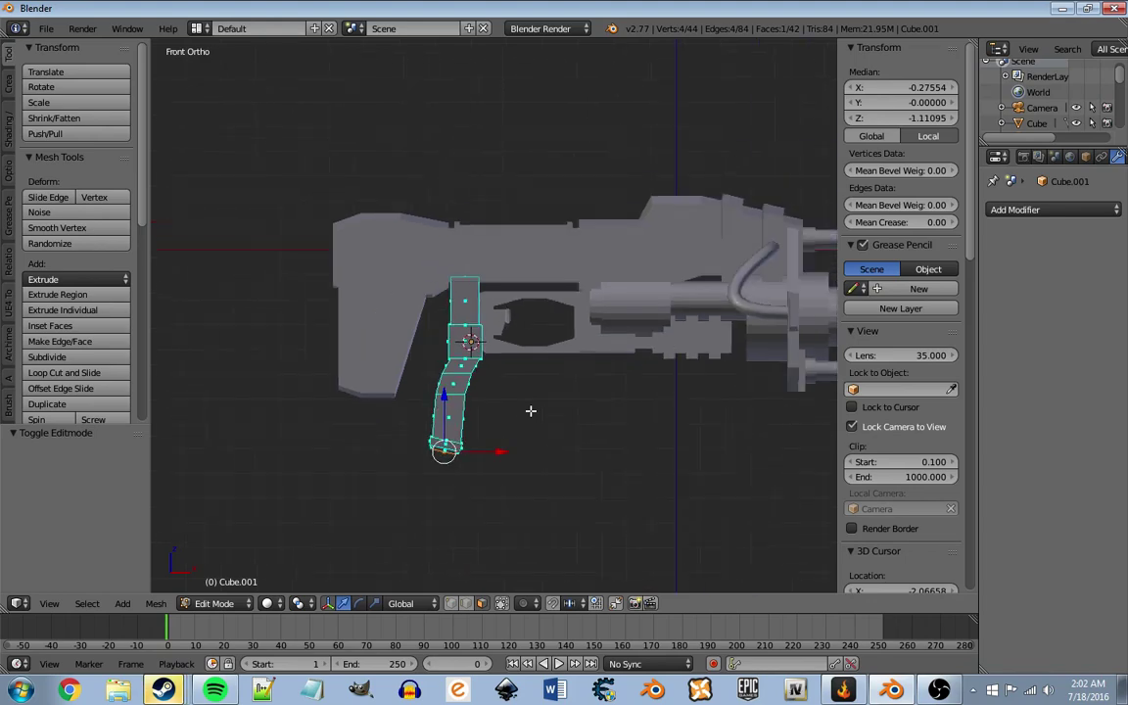
scroll(530, 410, up, 2)
middle_drag(531, 411, 504, 455)
key(Tab)
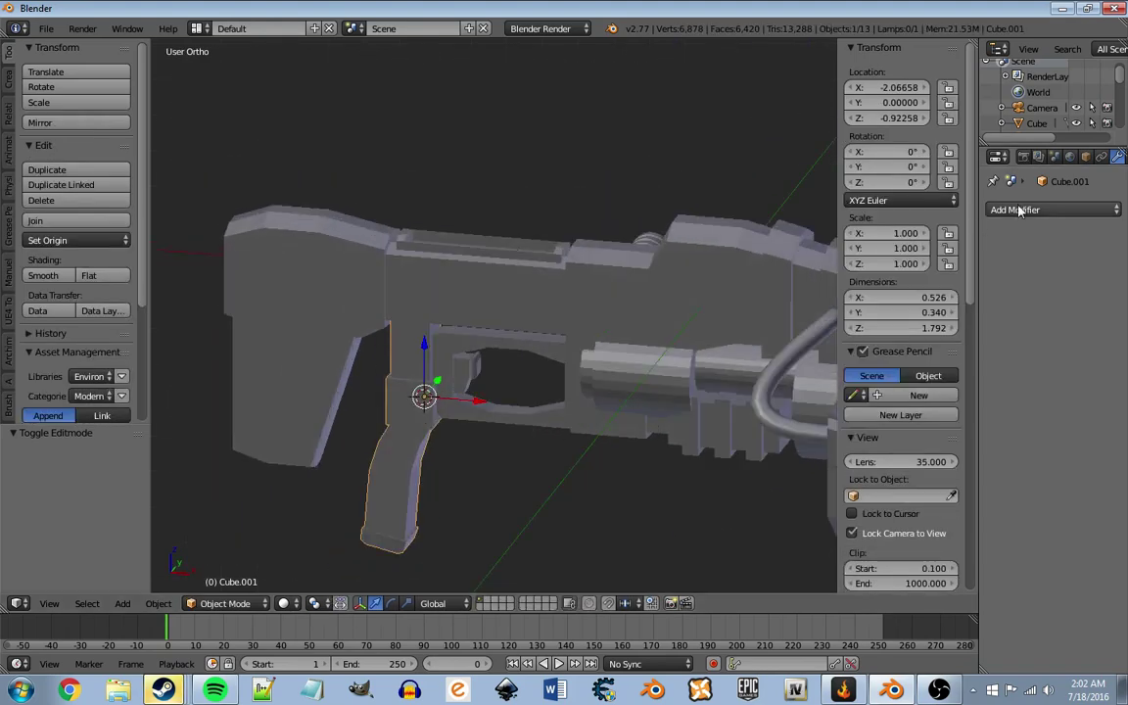
Step: Add a Subdivision Surface modifier to the grip and adjust its top in Edit Mode
click(1019, 210)
click(848, 469)
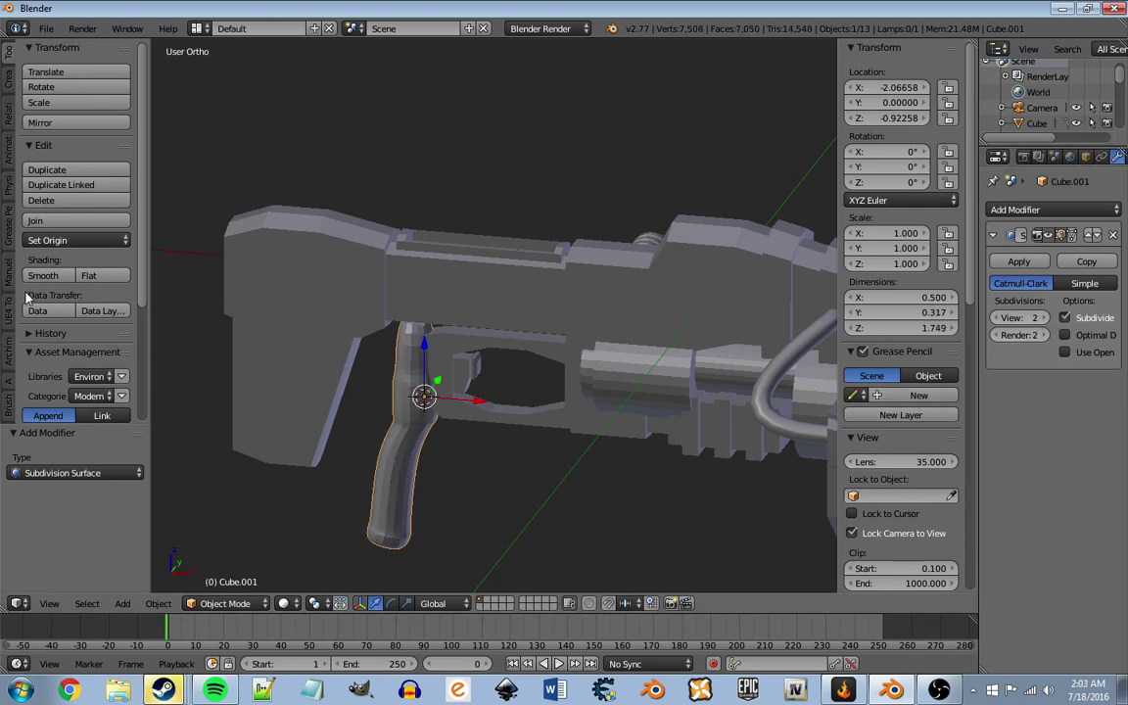
key(Tab)
middle_drag(392, 324, 426, 318)
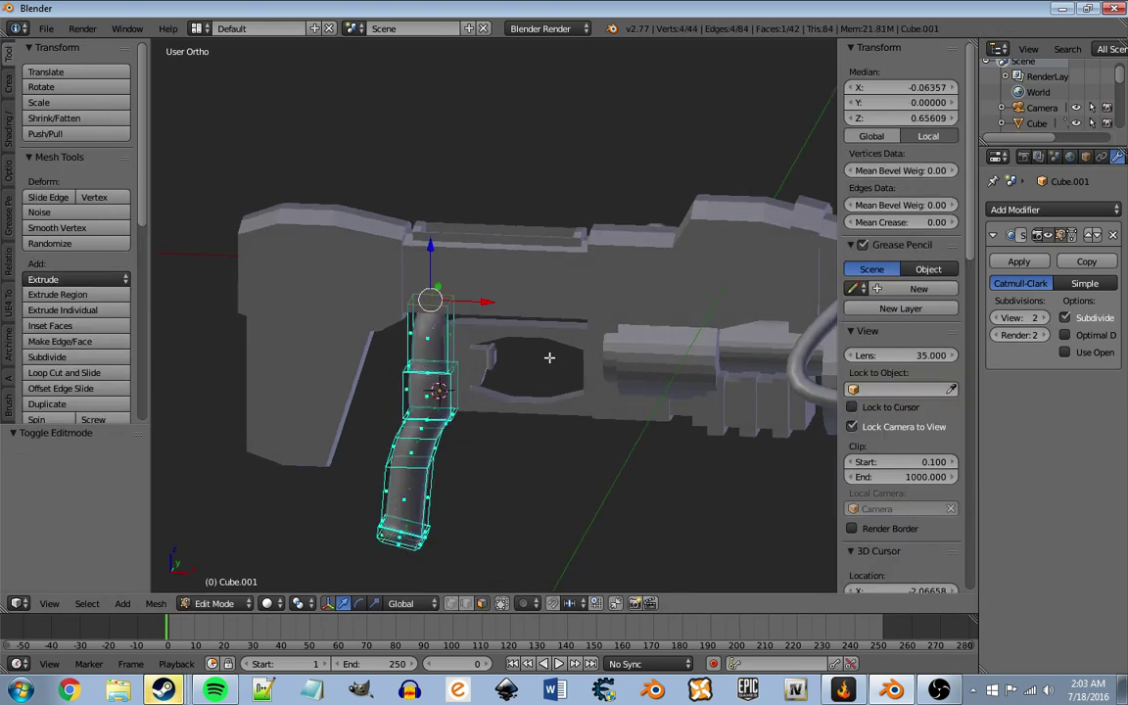
middle_drag(549, 358, 547, 349)
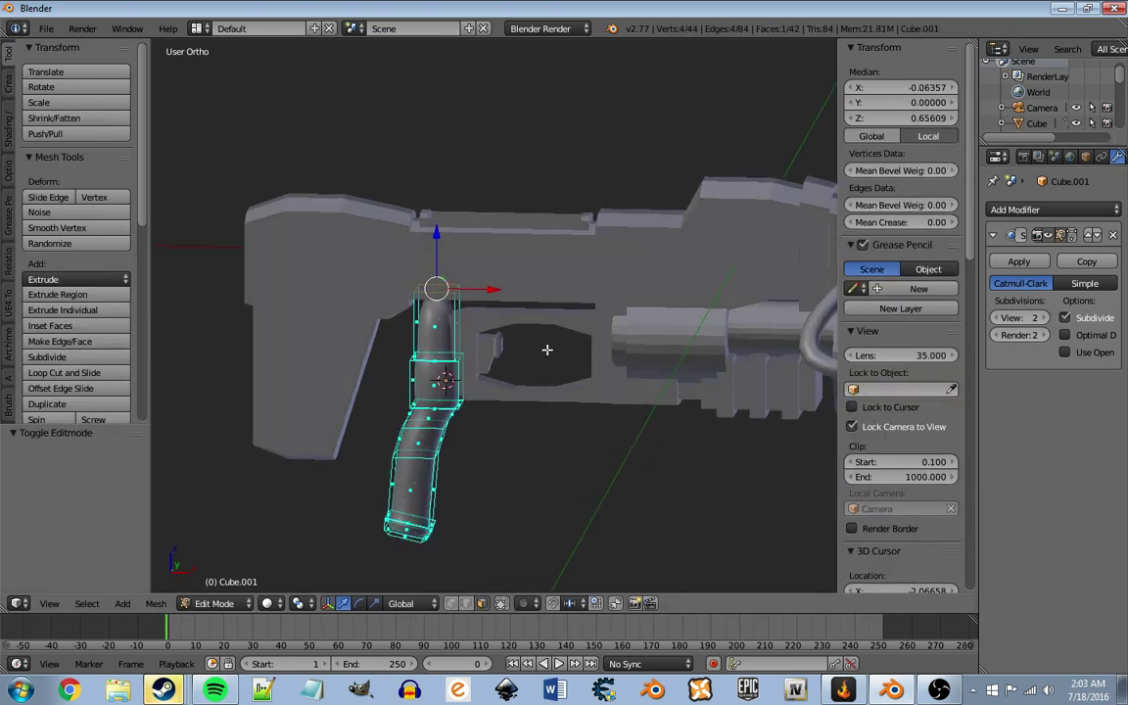
click(664, 395)
key(Tab)
Step: Select the main gun body and apply Smooth shading to it
middle_drag(627, 382, 586, 360)
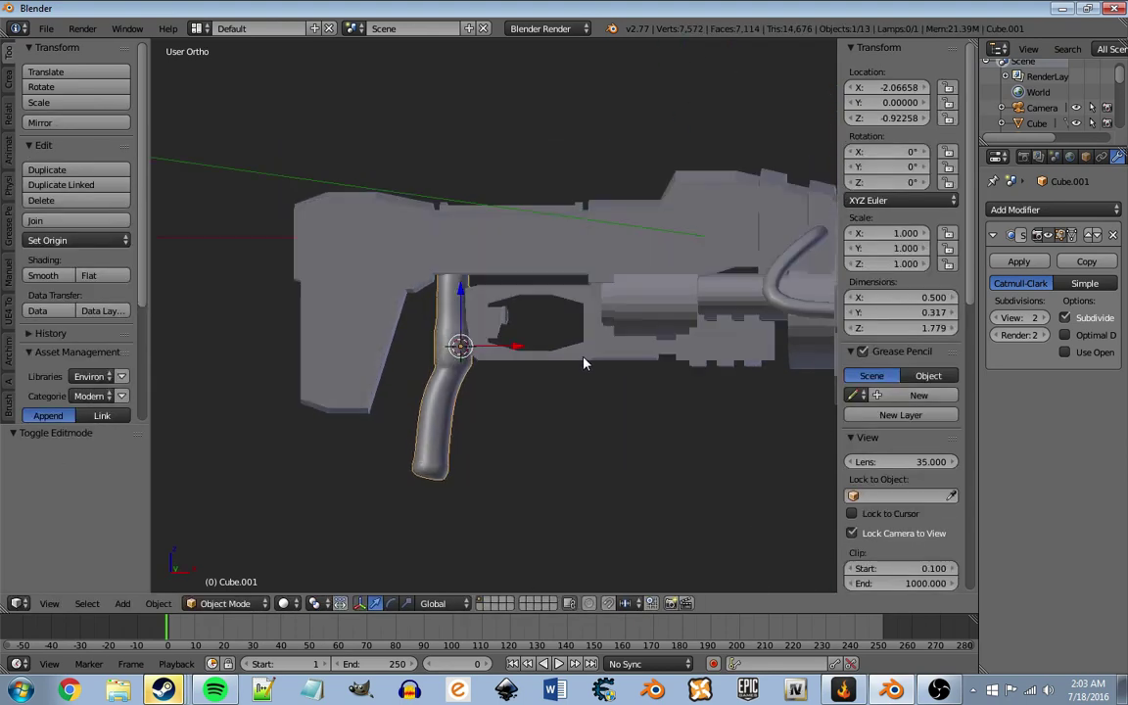
key(a)
scroll(578, 392, down, 3)
mouse_move(577, 426)
middle_down()
mouse_move(490, 373)
mouse_move(194, 350)
mouse_move(185, 364)
mouse_move(365, 396)
mouse_move(341, 290)
mouse_move(516, 272)
mouse_move(101, 253)
middle_up()
scroll(185, 364, up, 3)
right_click(360, 325)
right_click(351, 316)
right_click(367, 259)
scroll(367, 260, down, 3)
click(43, 276)
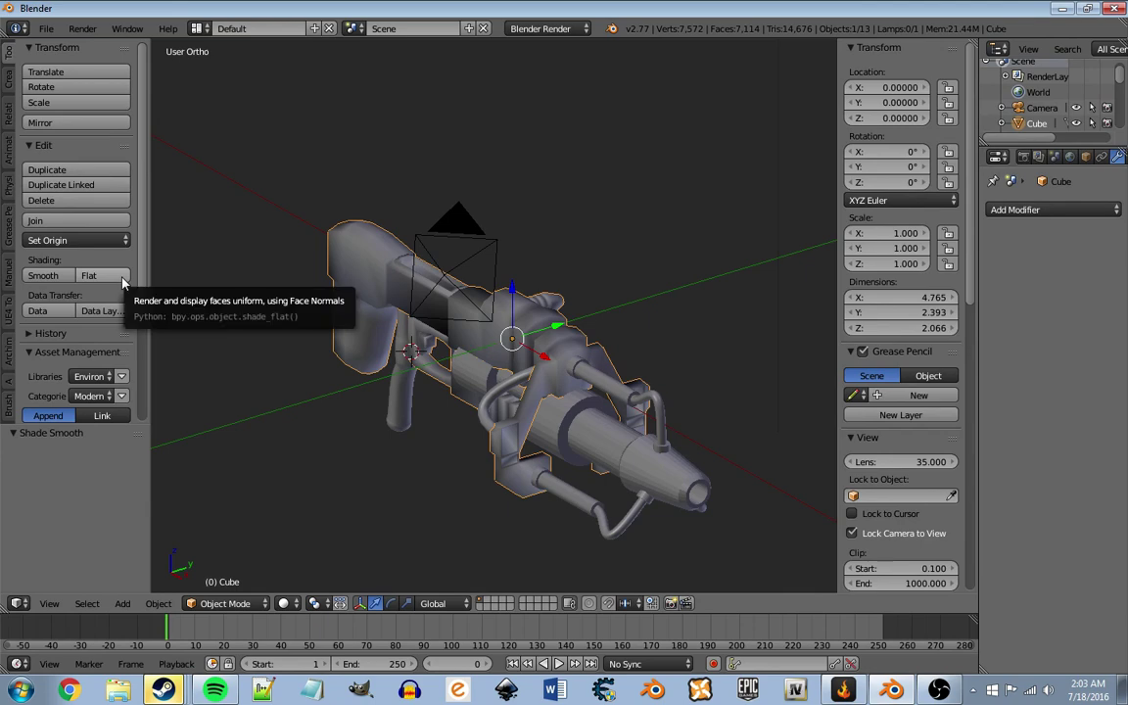
Step: Switch the gun body to Flat shading and view the gun from the side
click(88, 275)
scroll(469, 351, up, 1)
mouse_move(469, 351)
middle_down()
mouse_move(559, 327)
mouse_move(619, 343)
mouse_move(693, 428)
mouse_move(295, 297)
mouse_move(396, 460)
mouse_move(512, 391)
mouse_move(526, 391)
mouse_move(511, 391)
mouse_move(516, 408)
mouse_move(637, 461)
middle_up()
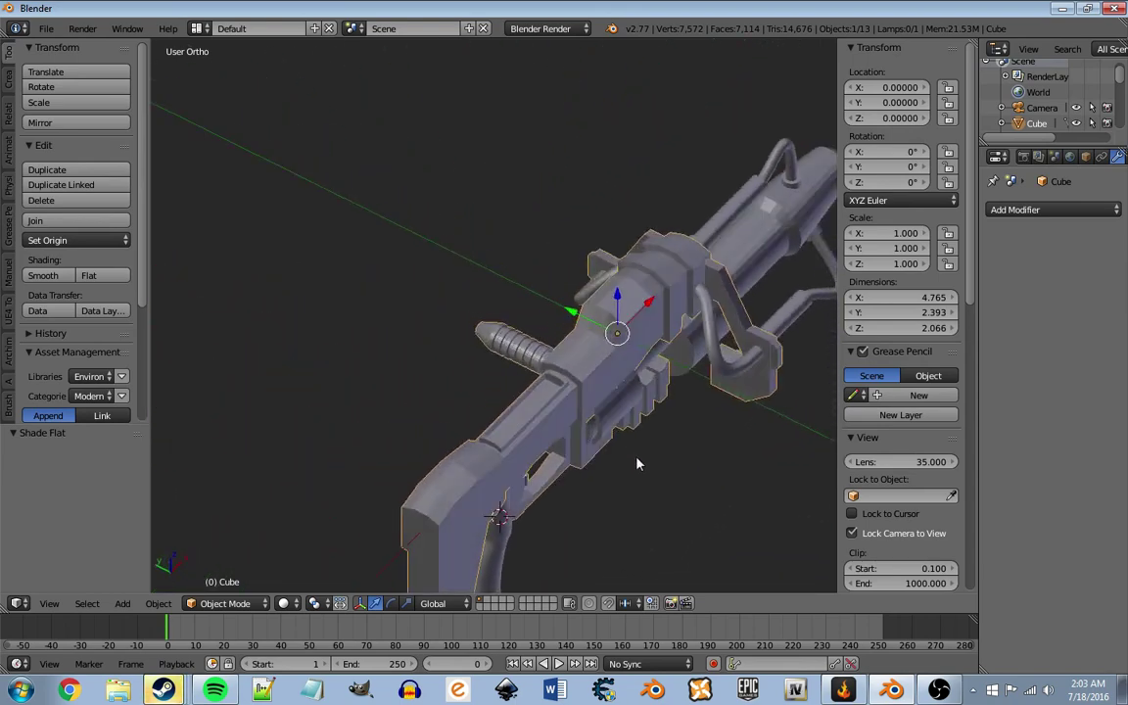
Step: Select the barrel cylinder and enter Edit Mode on it from an end-on view
right_click(632, 410)
mouse_move(630, 404)
middle_down()
mouse_move(565, 358)
mouse_move(588, 382)
mouse_move(404, 348)
mouse_move(332, 259)
mouse_move(620, 468)
mouse_move(569, 396)
mouse_move(594, 424)
mouse_move(486, 408)
middle_up()
scroll(617, 467, up, 2)
key(Tab)
scroll(486, 408, down, 4)
key(Tab)
mouse_move(410, 388)
middle_down()
mouse_move(665, 393)
mouse_move(496, 385)
mouse_move(242, 403)
mouse_move(749, 391)
mouse_move(768, 328)
mouse_move(176, 322)
mouse_move(361, 353)
middle_up()
key(Tab)
key(Tab)
Step: Select a face on the stock's side, extrude it and scale it down
right_click(353, 343)
key(Tab)
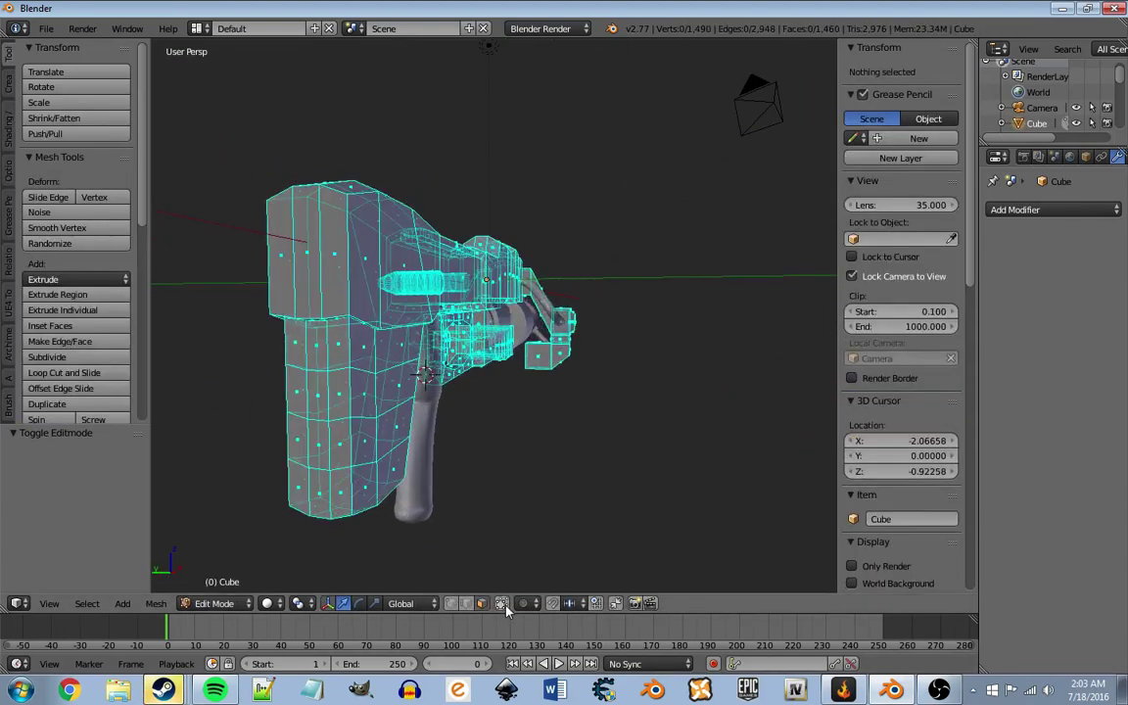
right_click(318, 445)
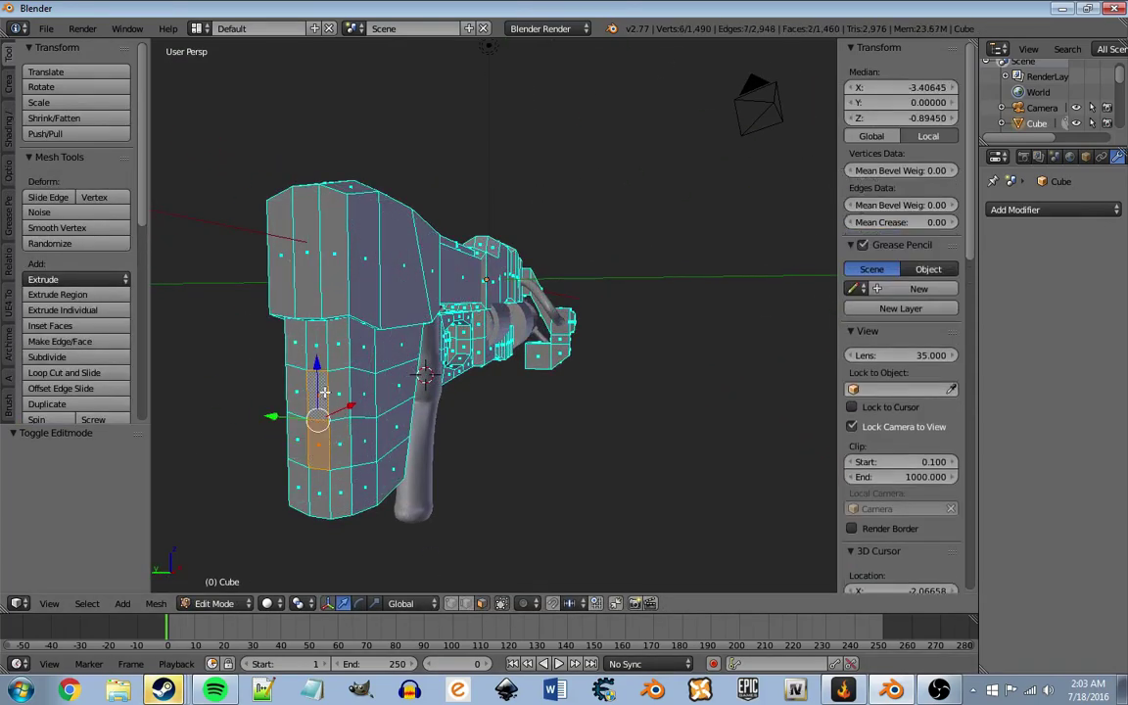
click(549, 417)
key(s)
click(494, 423)
key(Tab)
Step: Inset the stock panel faces, push them inward, and return to Object Mode
mouse_move(494, 423)
middle_down()
mouse_move(476, 372)
mouse_move(580, 421)
mouse_move(568, 381)
mouse_move(597, 365)
mouse_move(596, 385)
mouse_move(704, 414)
mouse_move(763, 314)
middle_up()
key(Tab)
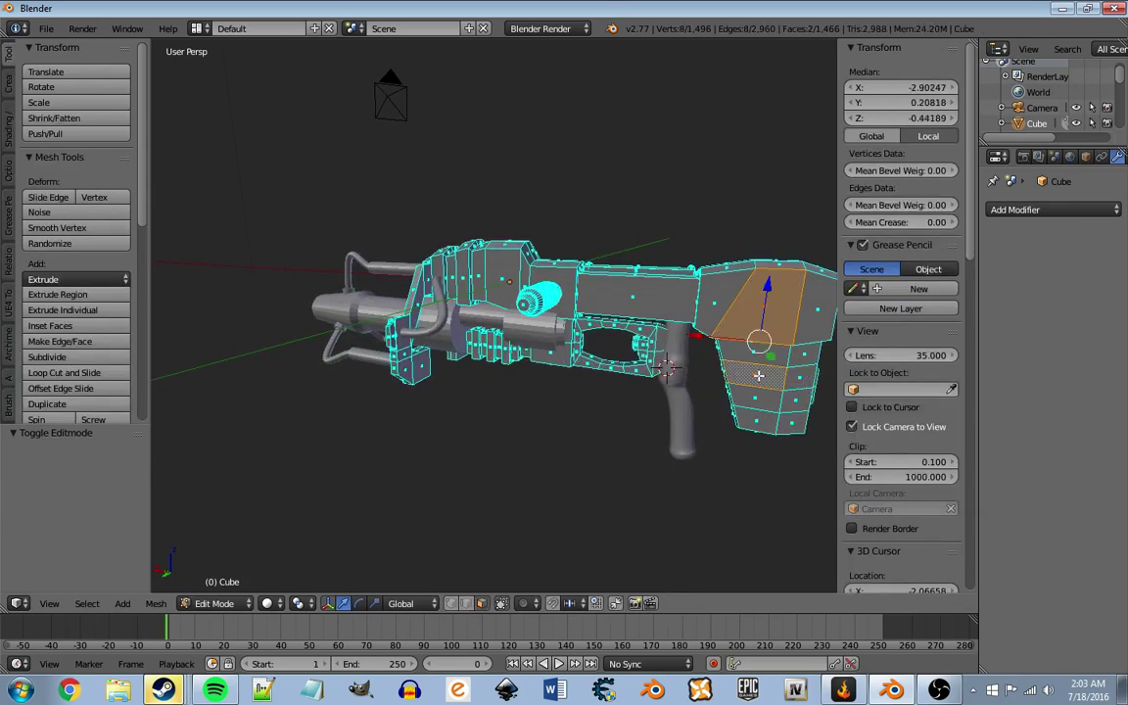
middle_drag(782, 377, 597, 357)
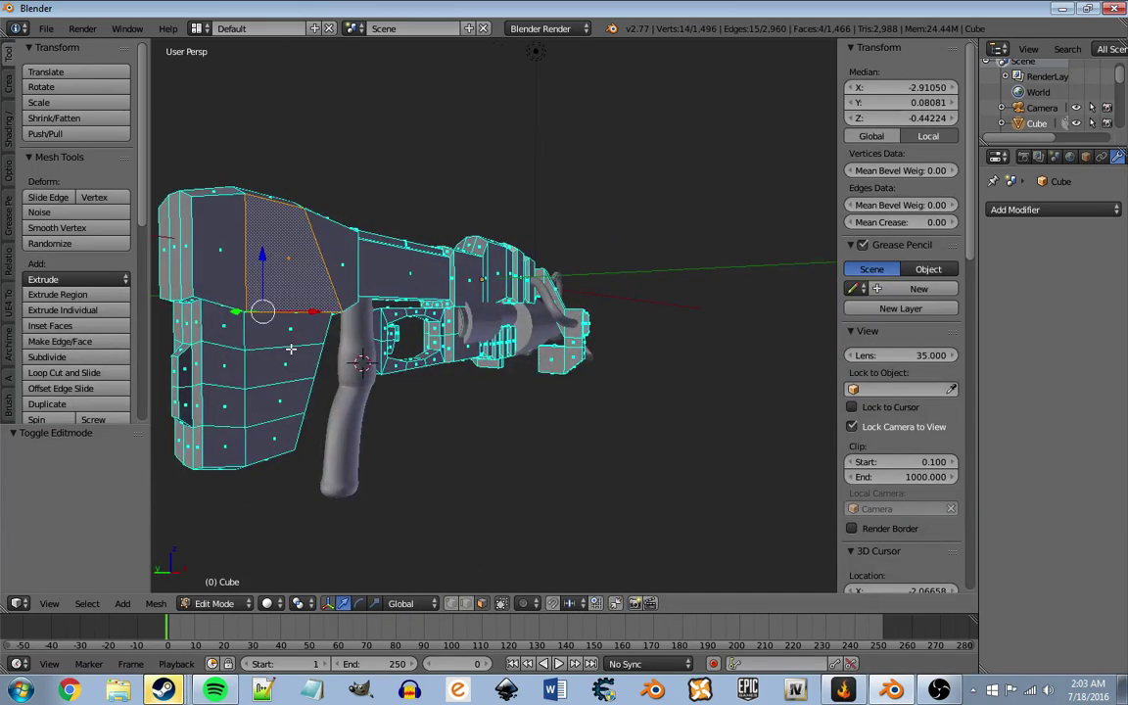
click(640, 462)
middle_drag(434, 421, 555, 436)
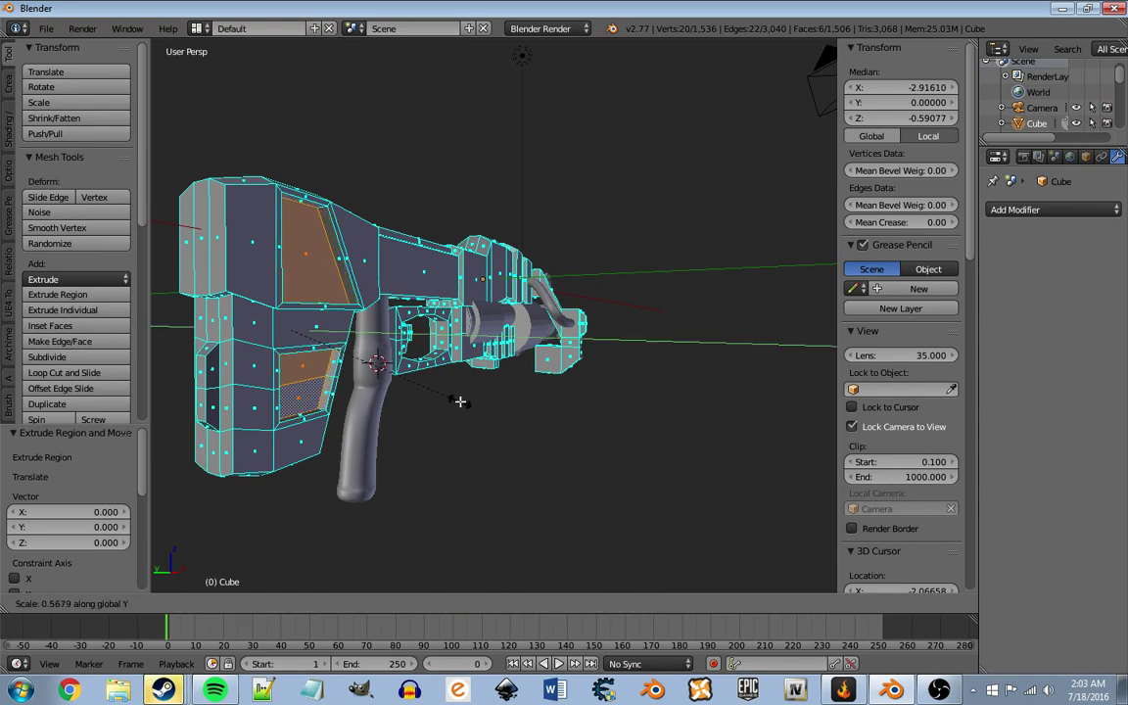
click(517, 411)
key(Tab)
mouse_move(469, 396)
middle_down()
mouse_move(569, 403)
mouse_move(546, 429)
mouse_move(524, 416)
mouse_move(552, 395)
mouse_move(657, 395)
mouse_move(755, 440)
mouse_move(697, 420)
mouse_move(300, 433)
mouse_move(642, 320)
mouse_move(564, 242)
mouse_move(181, 385)
mouse_move(303, 391)
mouse_move(460, 366)
mouse_move(505, 370)
mouse_move(559, 353)
mouse_move(621, 383)
mouse_move(701, 367)
mouse_move(620, 385)
mouse_move(549, 327)
mouse_move(689, 384)
mouse_move(232, 415)
mouse_move(385, 316)
middle_up()
key(a)
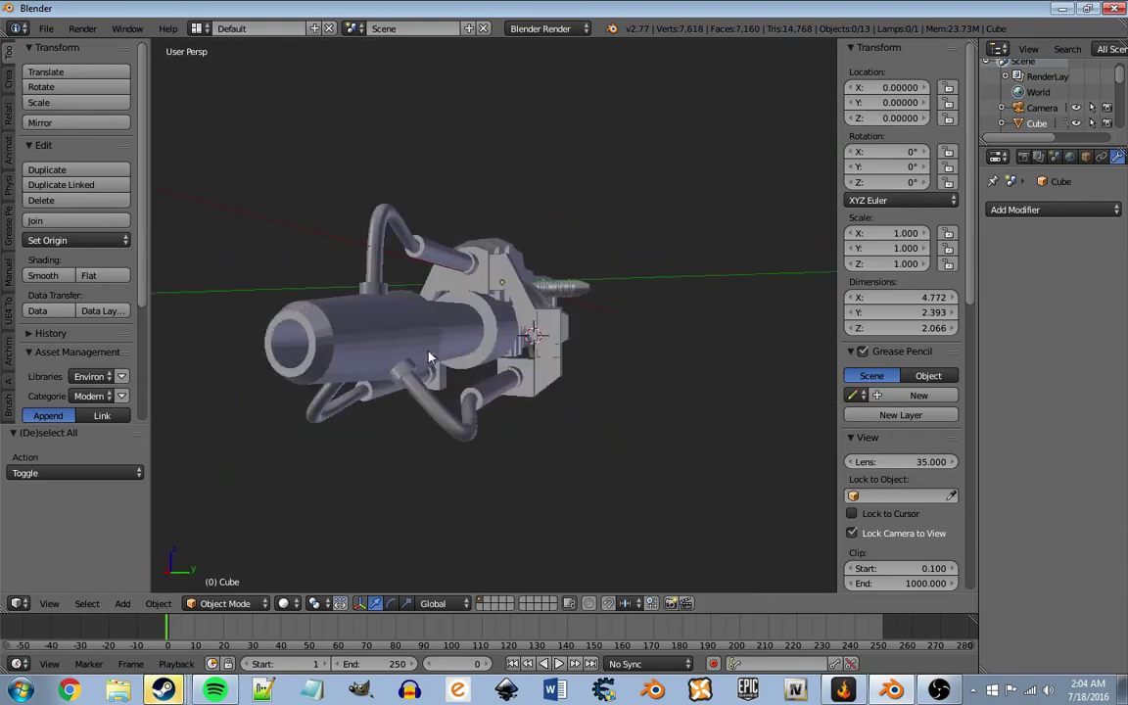
scroll(434, 354, up, 4)
scroll(434, 354, down, 3)
middle_drag(368, 360, 398, 378)
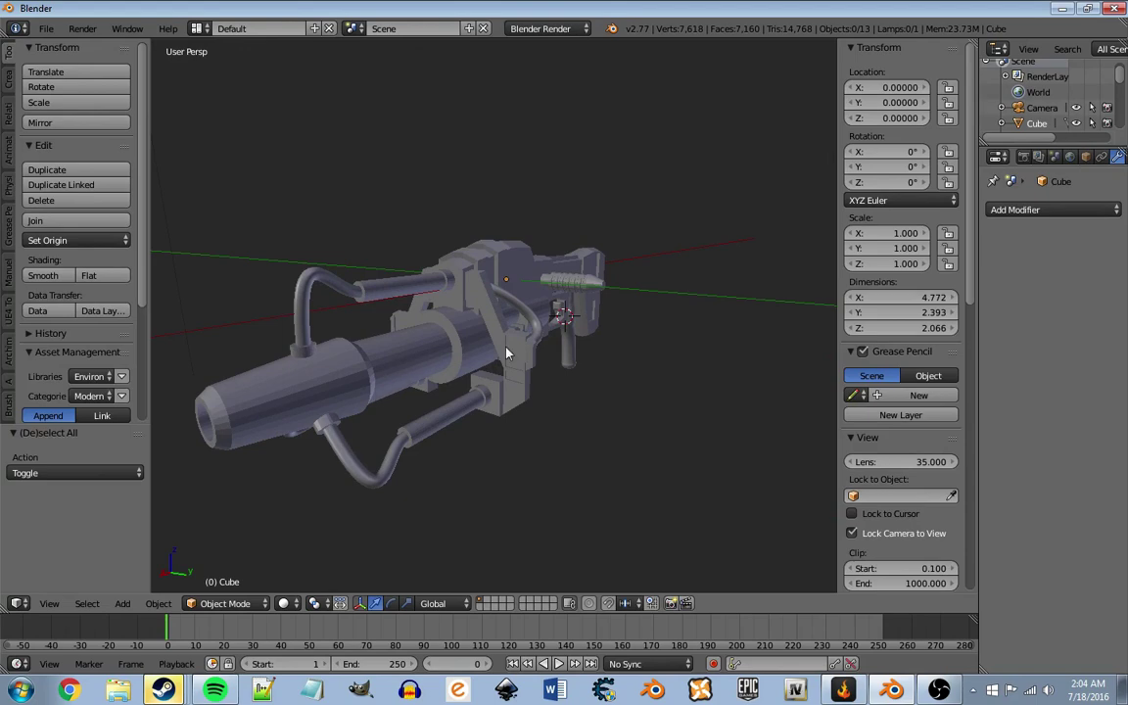
mouse_move(506, 353)
middle_down()
mouse_move(547, 338)
mouse_move(504, 252)
mouse_move(234, 293)
mouse_move(834, 317)
mouse_move(794, 335)
middle_up()
scroll(793, 335, down, 5)
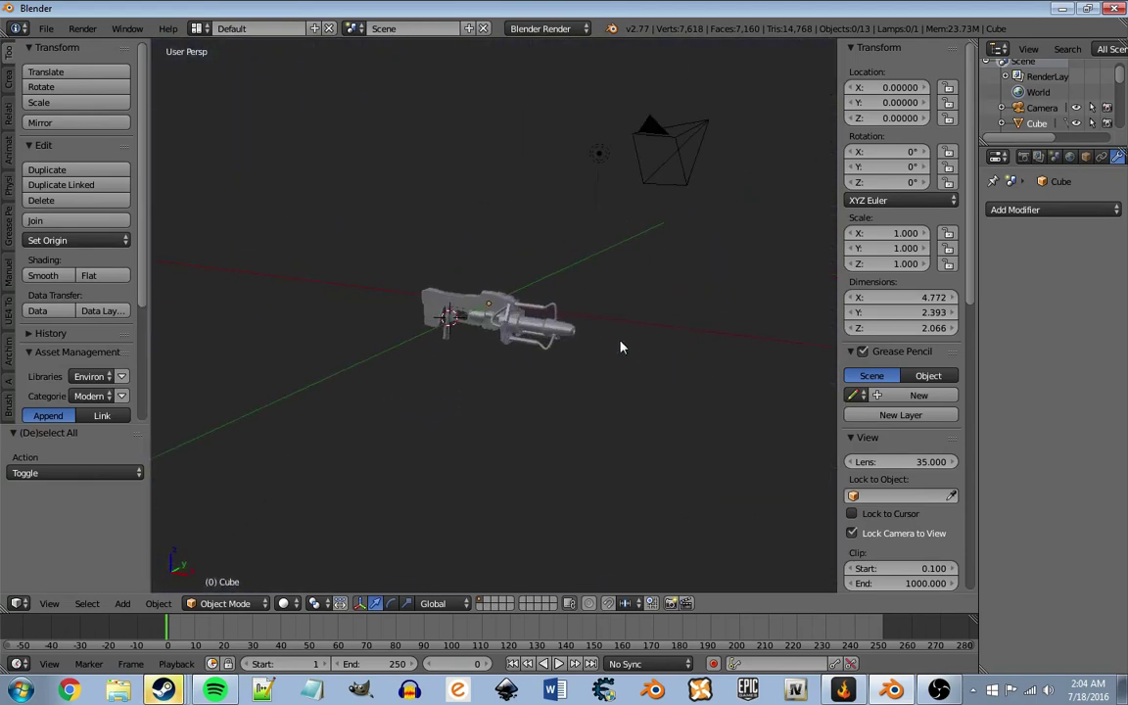
scroll(620, 348, up, 3)
mouse_move(620, 347)
middle_down()
mouse_move(600, 325)
mouse_move(373, 302)
mouse_move(566, 336)
mouse_move(594, 357)
mouse_move(630, 361)
middle_up()
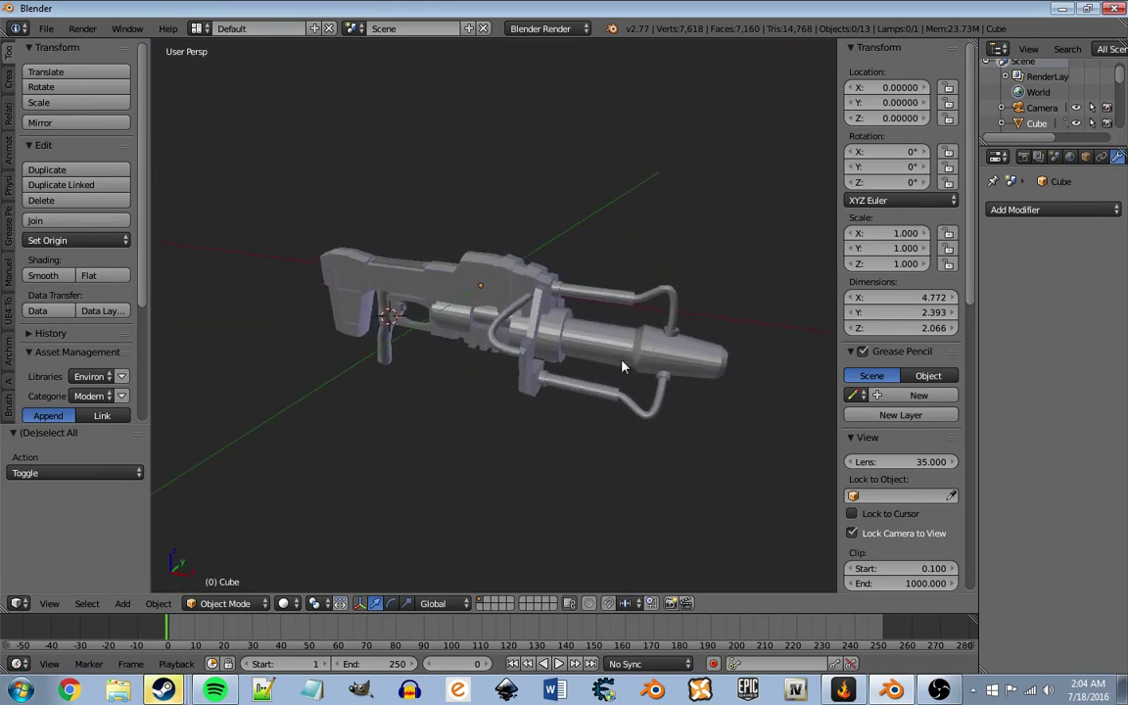